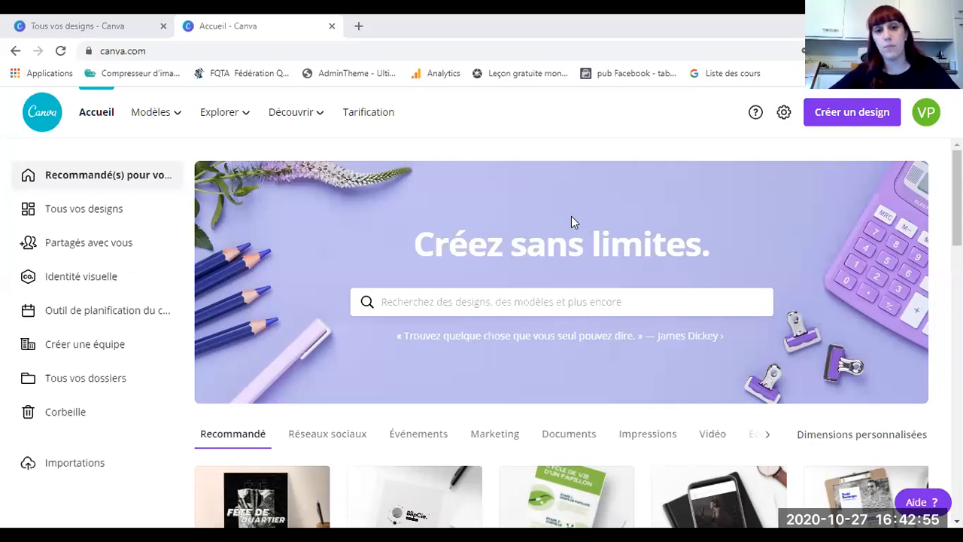
Step: Show every design saved in the current Canva account
{"action": "scroll", "coordinate": [441, 291], "scroll_direction": "down", "scroll_amount": 3}
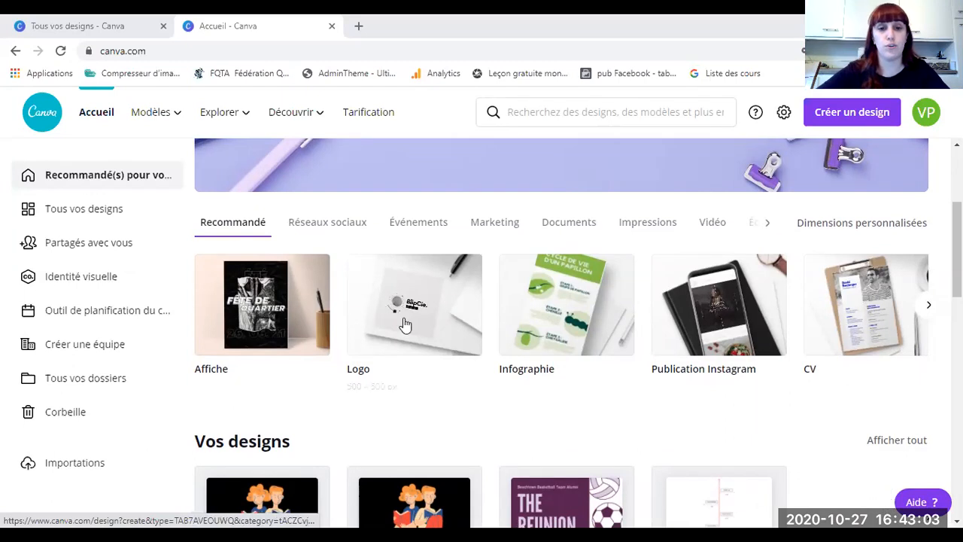
{"action": "scroll", "coordinate": [399, 205], "scroll_direction": "up", "scroll_amount": 1}
{"action": "scroll", "coordinate": [399, 201], "scroll_direction": "up", "scroll_amount": 3}
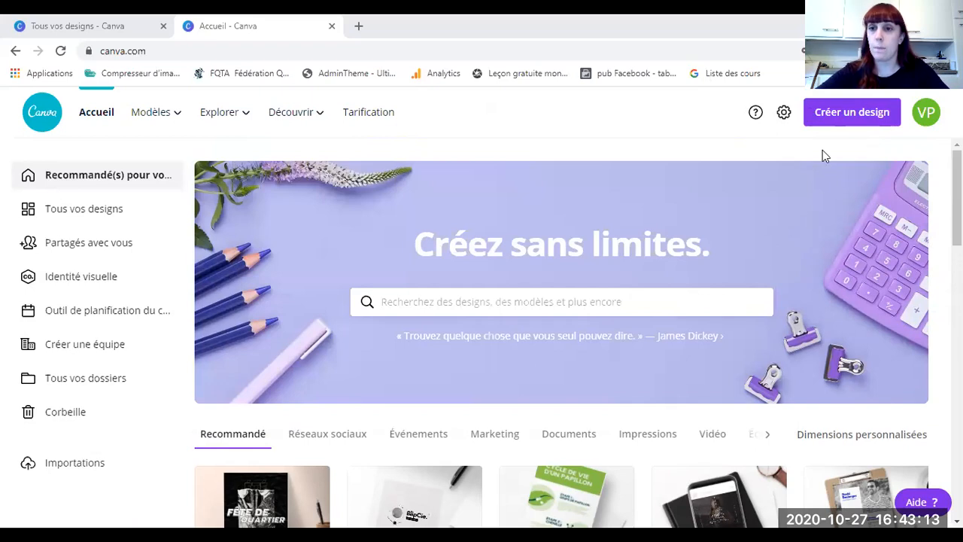
{"action": "left_click", "coordinate": [925, 119]}
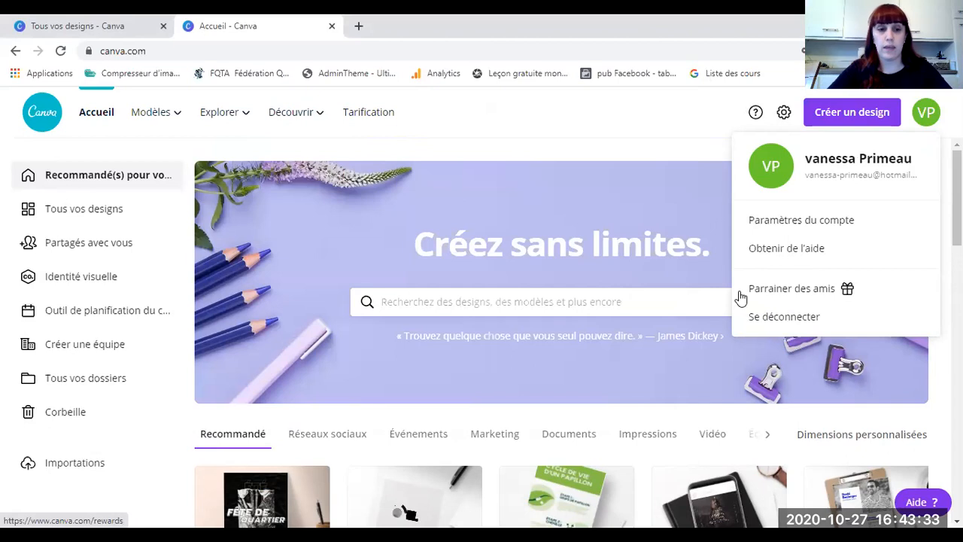
{"action": "left_click", "coordinate": [481, 133]}
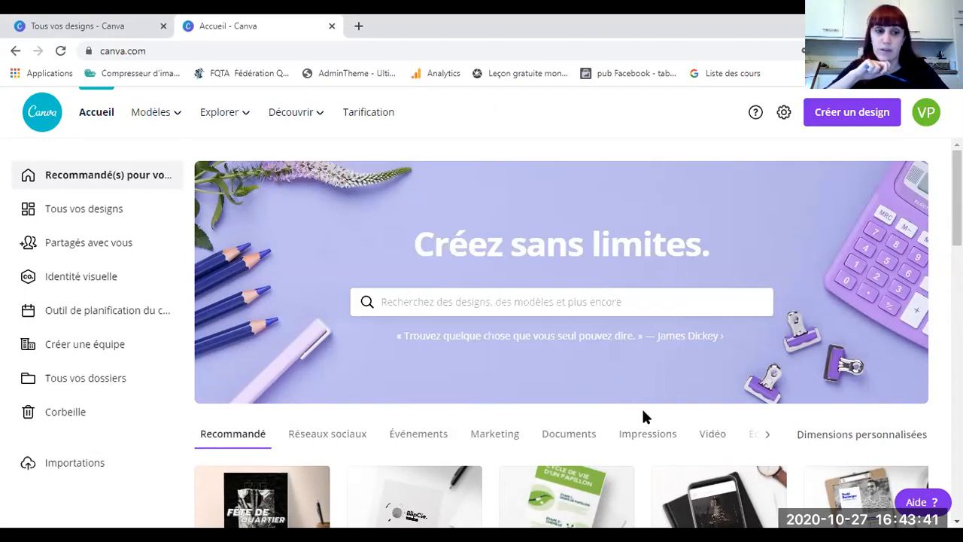
{"action": "left_click", "coordinate": [76, 218]}
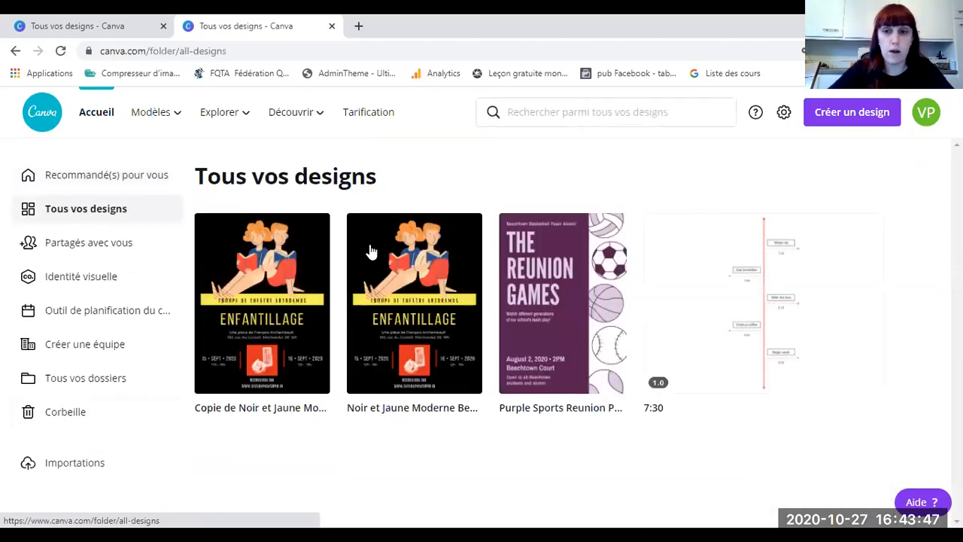
Step: Sign out of the current account and sign back in with Facebook
{"action": "left_click", "coordinate": [928, 113]}
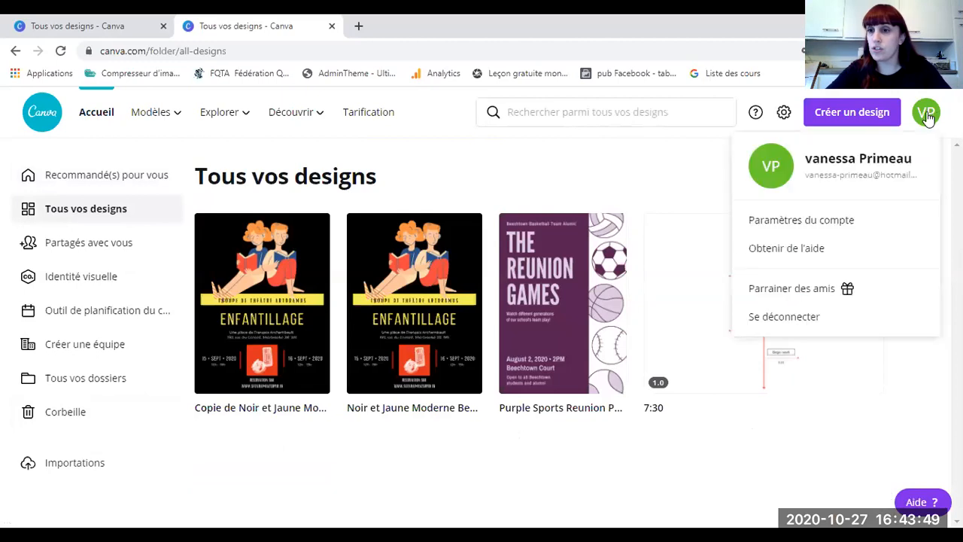
{"action": "left_click", "coordinate": [777, 319]}
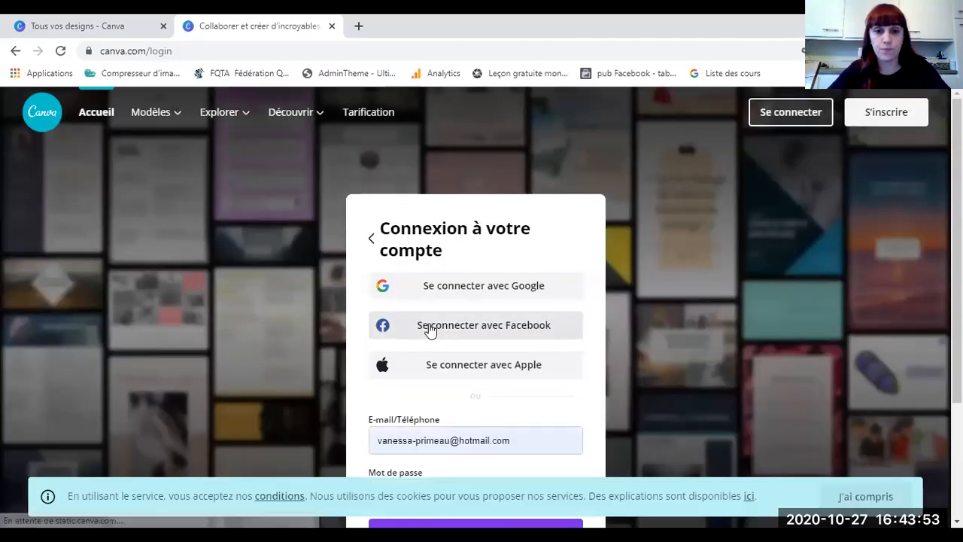
{"action": "left_click", "coordinate": [431, 330]}
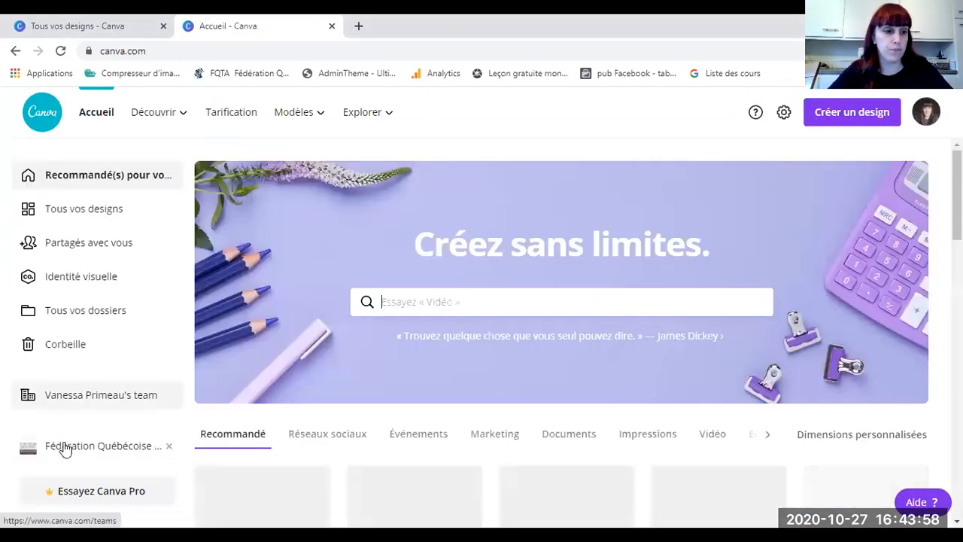
Step: Open the Fédération Québécoise du théâtre amateur folder and look through its designs
{"action": "left_click", "coordinate": [65, 447]}
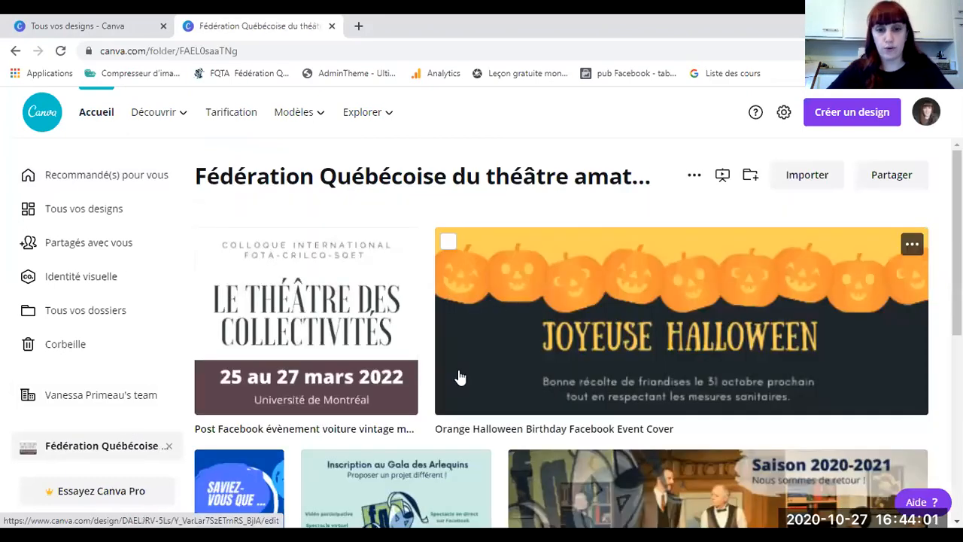
{"action": "scroll", "coordinate": [458, 373], "scroll_direction": "down", "scroll_amount": 1}
{"action": "scroll", "coordinate": [458, 357], "scroll_direction": "down", "scroll_amount": 2}
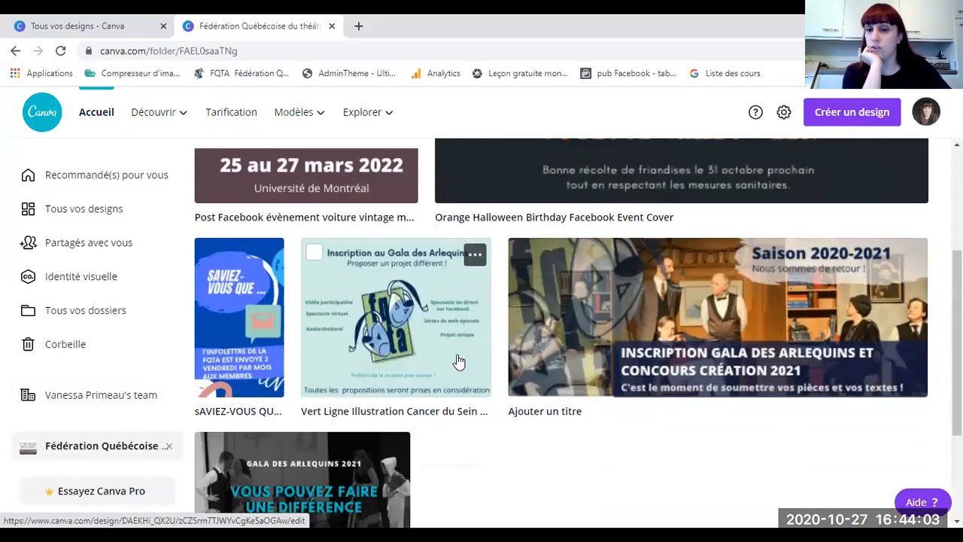
{"action": "scroll", "coordinate": [458, 357], "scroll_direction": "down", "scroll_amount": 2}
{"action": "scroll", "coordinate": [457, 358], "scroll_direction": "up", "scroll_amount": 5}
{"action": "scroll", "coordinate": [457, 357], "scroll_direction": "down", "scroll_amount": 5}
{"action": "scroll", "coordinate": [457, 357], "scroll_direction": "up", "scroll_amount": 2}
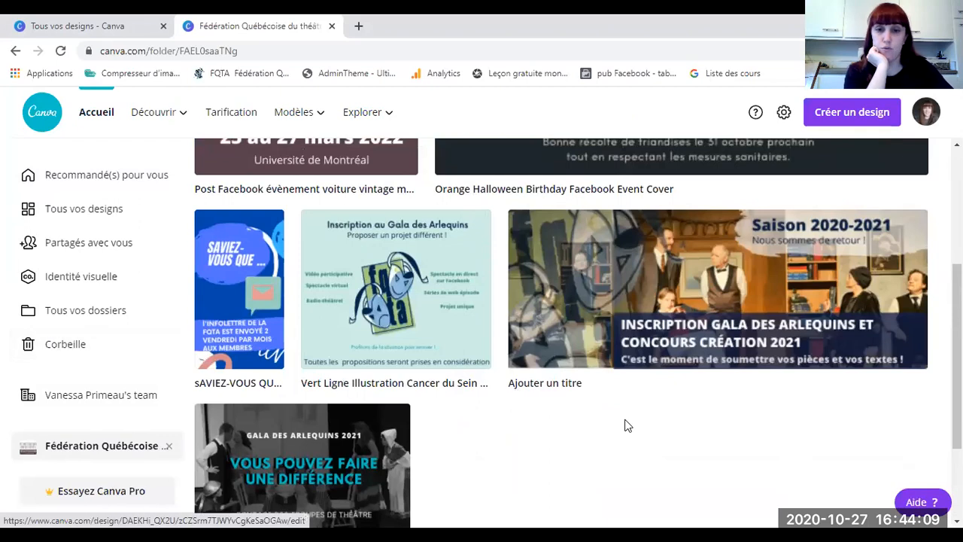
{"action": "scroll", "coordinate": [621, 423], "scroll_direction": "up", "scroll_amount": 4}
{"action": "scroll", "coordinate": [489, 405], "scroll_direction": "down", "scroll_amount": 3}
{"action": "scroll", "coordinate": [460, 404], "scroll_direction": "down", "scroll_amount": 2}
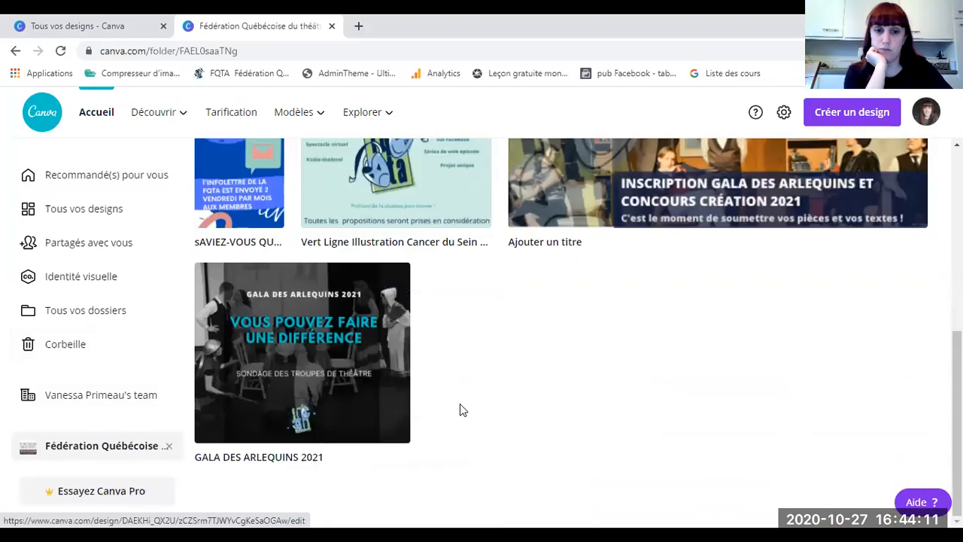
{"action": "scroll", "coordinate": [458, 404], "scroll_direction": "up", "scroll_amount": 4}
{"action": "scroll", "coordinate": [450, 410], "scroll_direction": "up", "scroll_amount": 1}
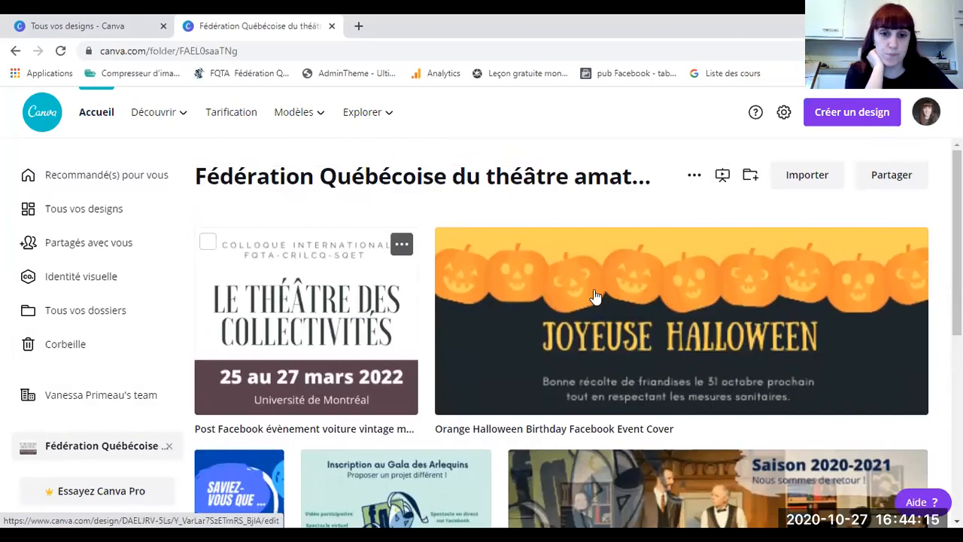
{"action": "scroll", "coordinate": [533, 379], "scroll_direction": "down", "scroll_amount": 1}
{"action": "scroll", "coordinate": [533, 379], "scroll_direction": "down", "scroll_amount": 2}
{"action": "scroll", "coordinate": [474, 322], "scroll_direction": "up", "scroll_amount": 3}
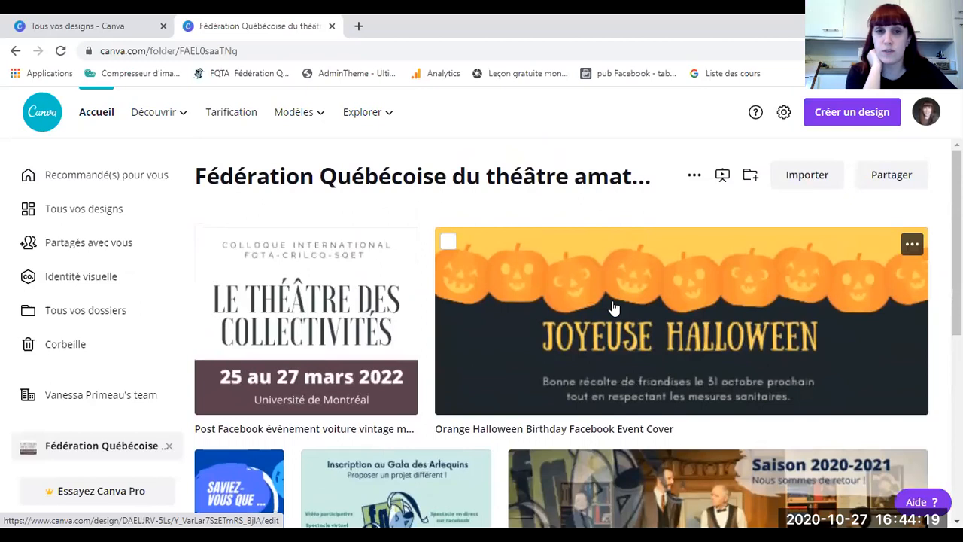
{"action": "left_click", "coordinate": [613, 307]}
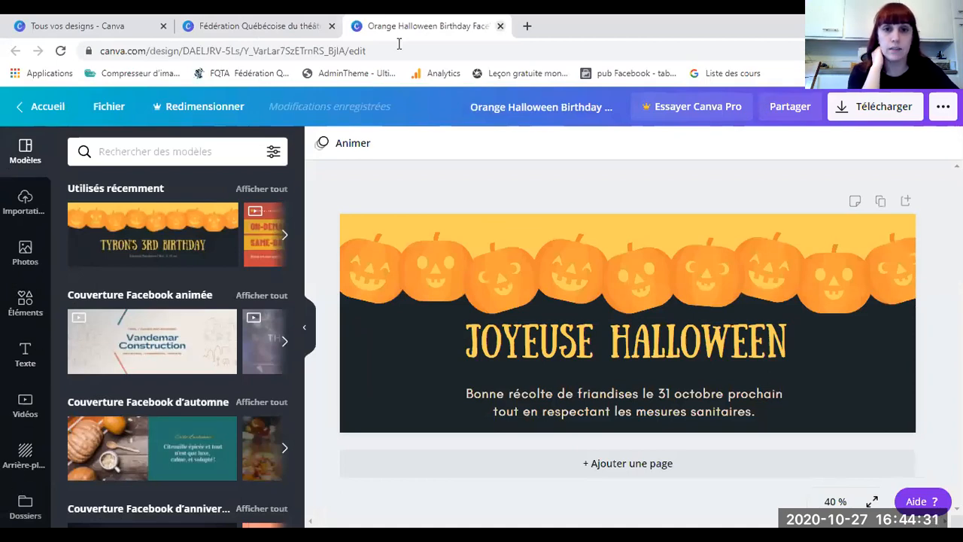
{"action": "left_click", "coordinate": [500, 26]}
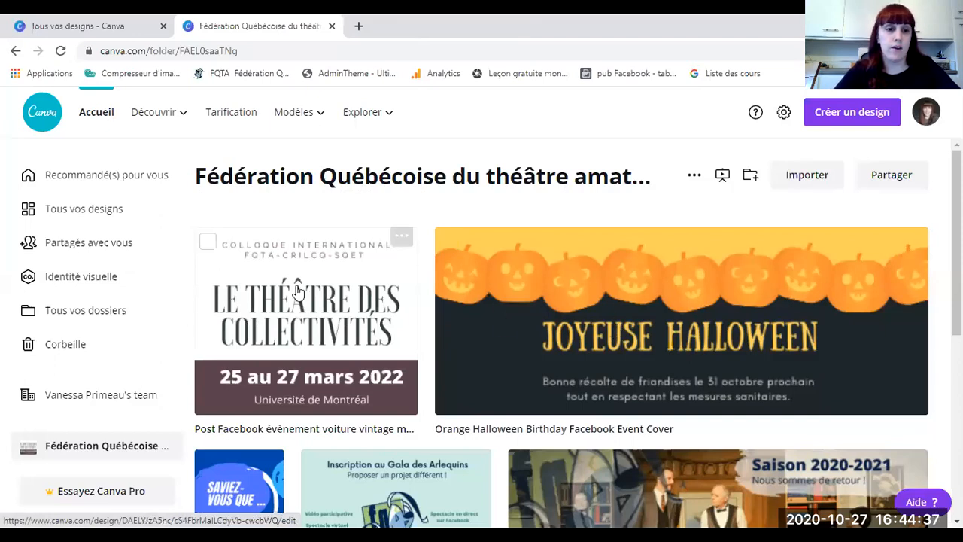
{"action": "scroll", "coordinate": [279, 297], "scroll_direction": "down", "scroll_amount": 2}
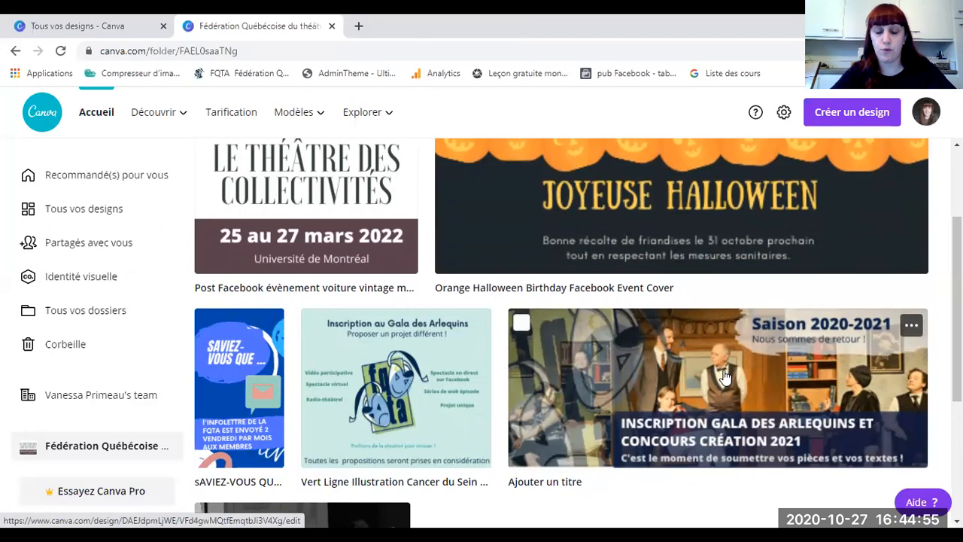
{"action": "scroll", "coordinate": [722, 376], "scroll_direction": "down", "scroll_amount": 3}
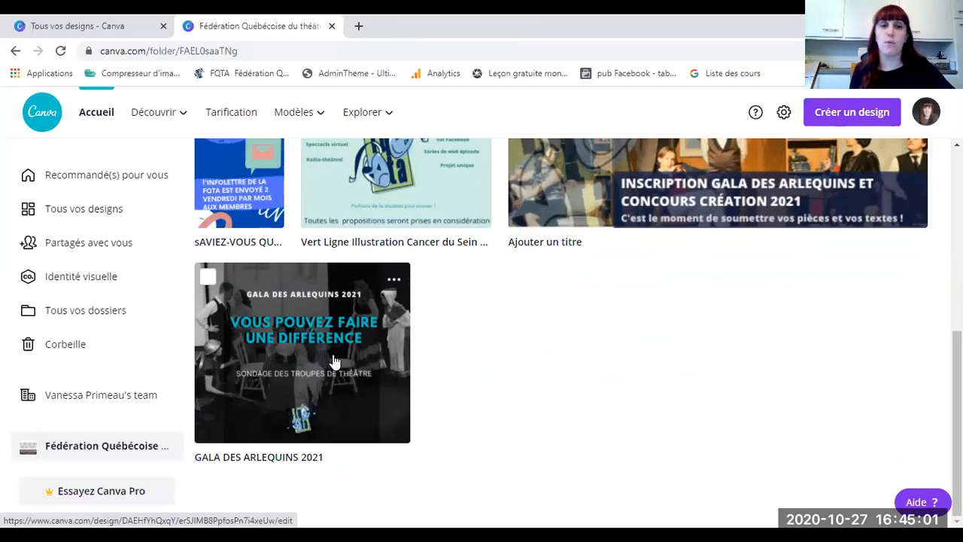
{"action": "scroll", "coordinate": [452, 271], "scroll_direction": "up", "scroll_amount": 4}
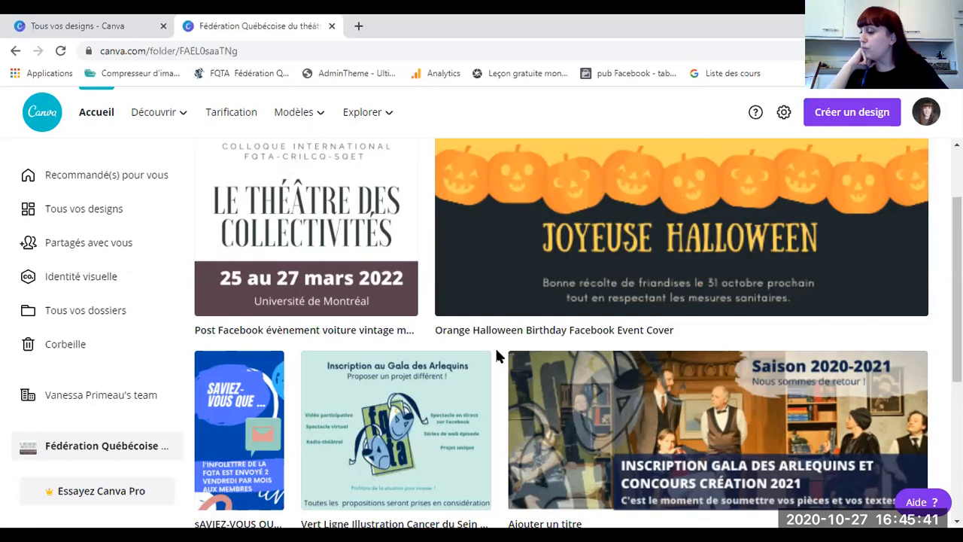
Step: Go to the Modèles gallery and scroll to the Parcourir par catégorie row with Publications Facebook
{"action": "mouse_move", "coordinate": [154, 110]}
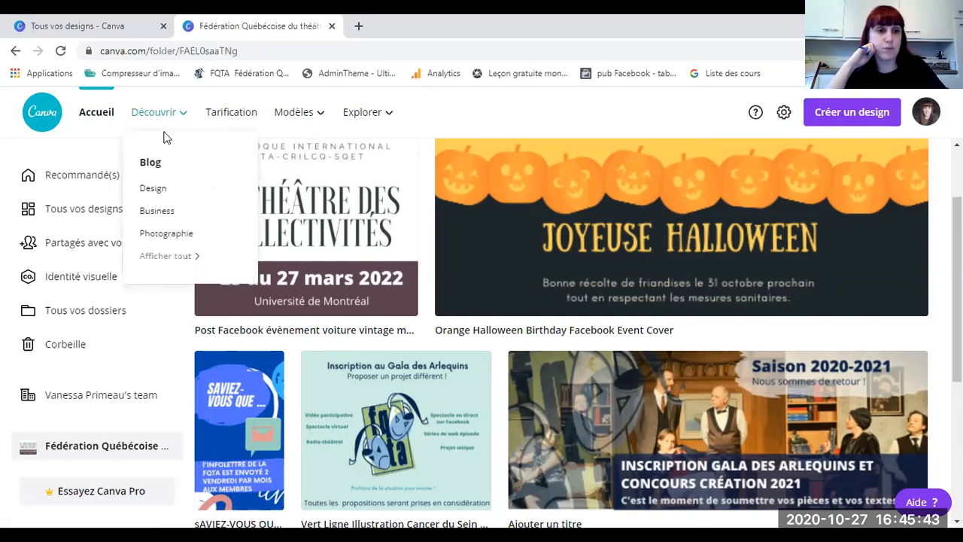
{"action": "mouse_move", "coordinate": [298, 121]}
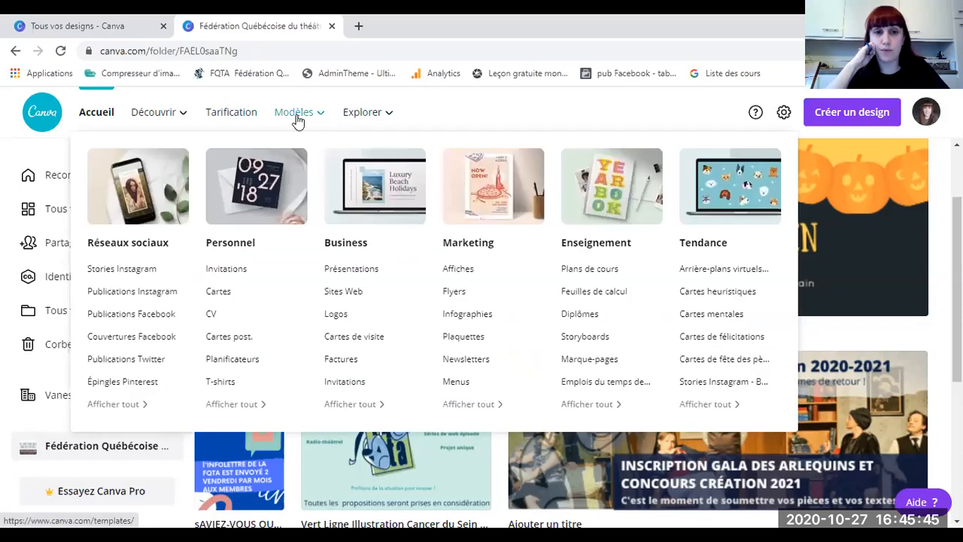
{"action": "left_click", "coordinate": [298, 120]}
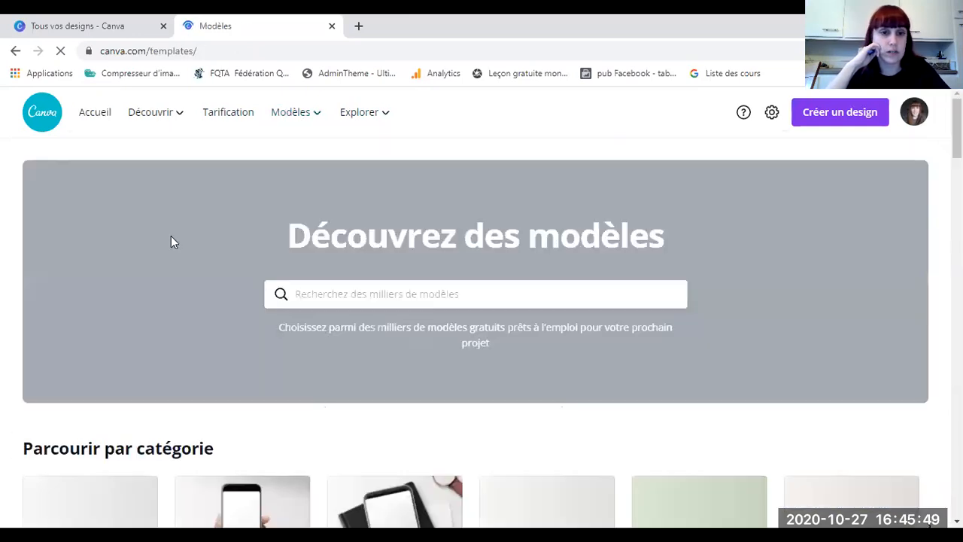
{"action": "scroll", "coordinate": [338, 289], "scroll_direction": "down", "scroll_amount": 3}
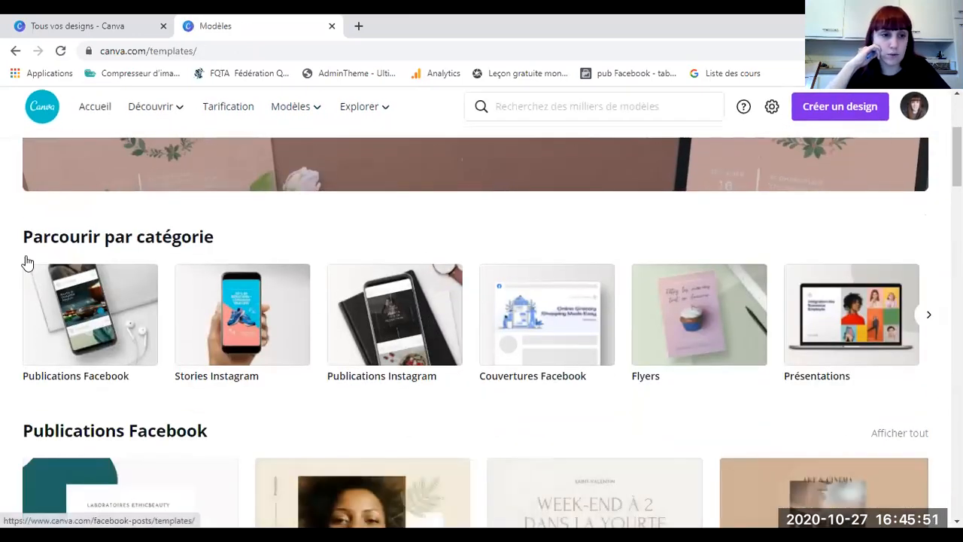
{"action": "mouse_move", "coordinate": [282, 118]}
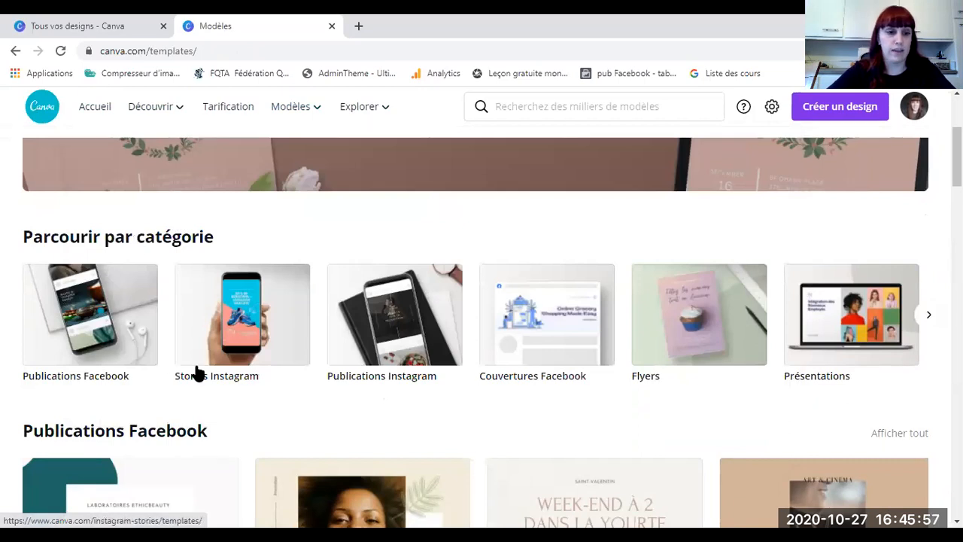
{"action": "scroll", "coordinate": [189, 374], "scroll_direction": "down", "scroll_amount": 3}
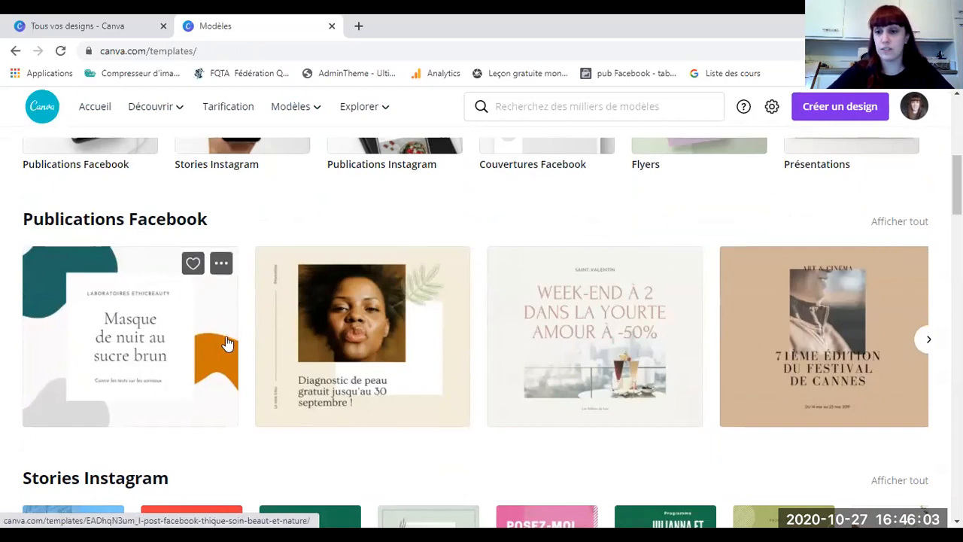
{"action": "scroll", "coordinate": [226, 345], "scroll_direction": "up", "scroll_amount": 2}
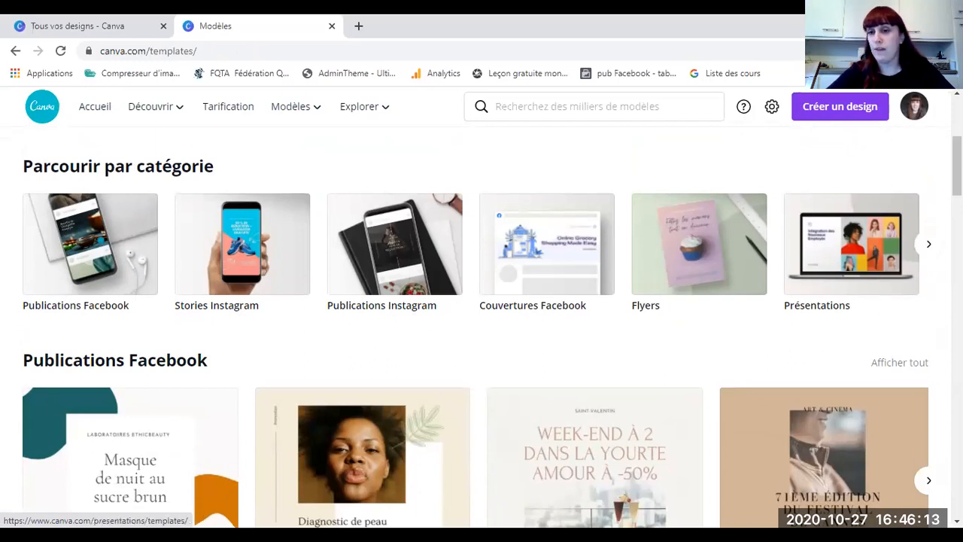
{"action": "left_click", "coordinate": [928, 246]}
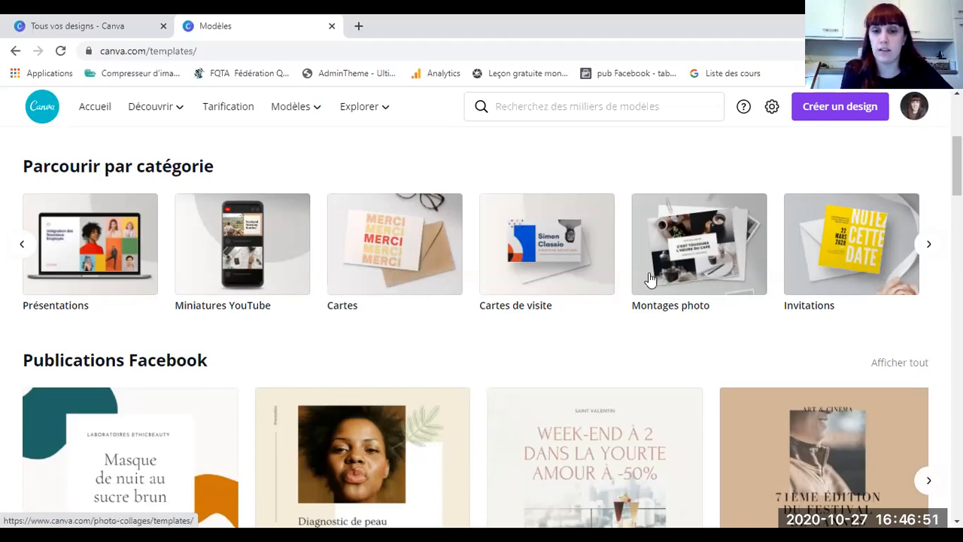
{"action": "left_click", "coordinate": [928, 244]}
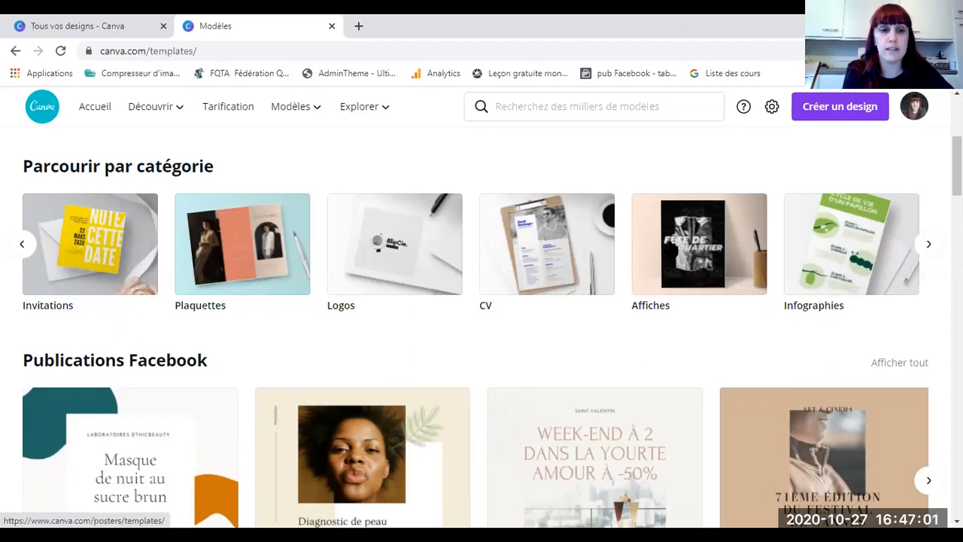
{"action": "scroll", "coordinate": [308, 315], "scroll_direction": "down", "scroll_amount": 1}
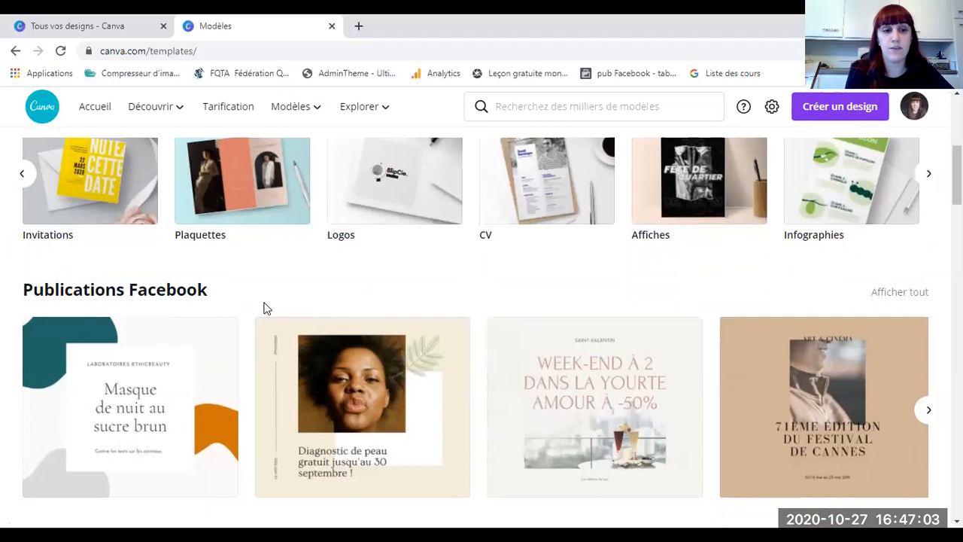
{"action": "scroll", "coordinate": [264, 308], "scroll_direction": "down", "scroll_amount": 1}
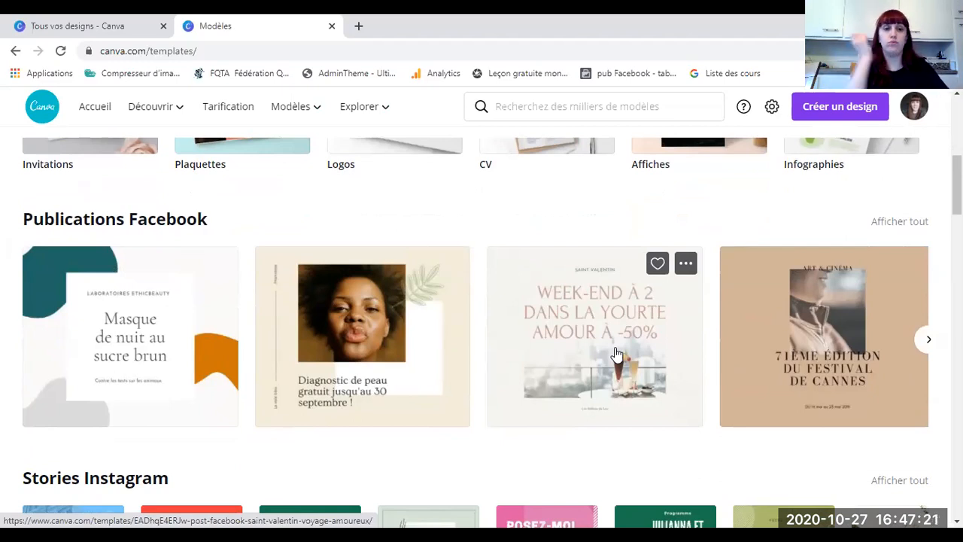
{"action": "scroll", "coordinate": [510, 377], "scroll_direction": "down", "scroll_amount": 2}
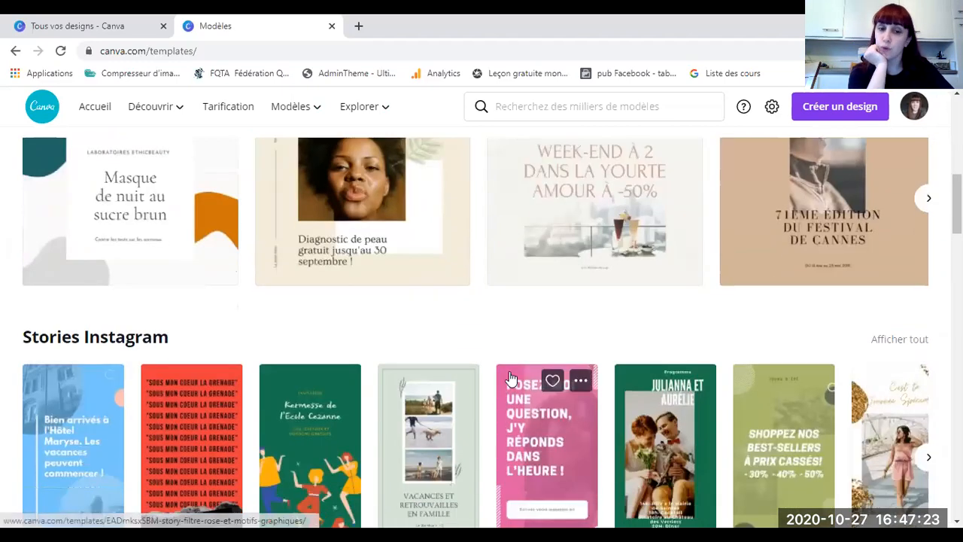
{"action": "scroll", "coordinate": [414, 309], "scroll_direction": "down", "scroll_amount": 1}
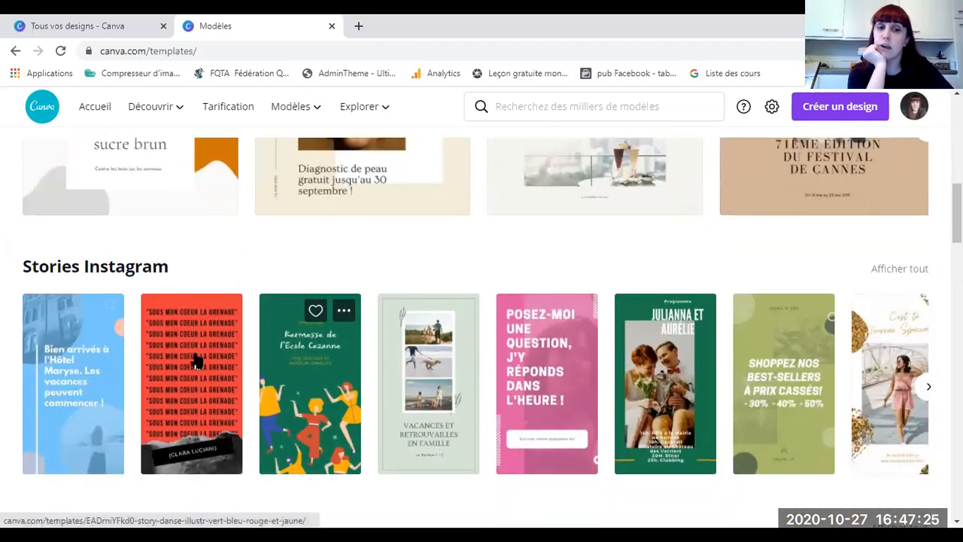
{"action": "scroll", "coordinate": [301, 350], "scroll_direction": "down", "scroll_amount": 1}
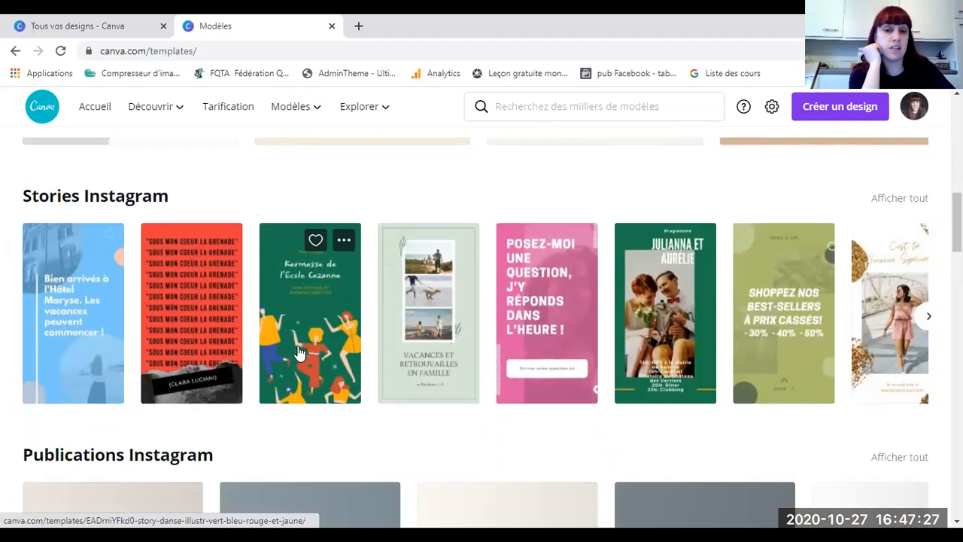
{"action": "scroll", "coordinate": [299, 352], "scroll_direction": "down", "scroll_amount": 1}
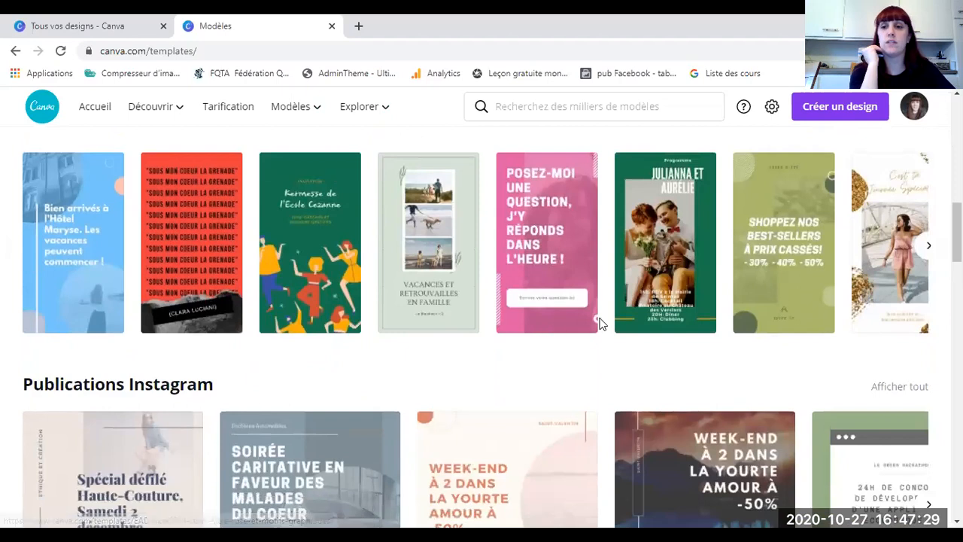
{"action": "scroll", "coordinate": [598, 324], "scroll_direction": "down", "scroll_amount": 6}
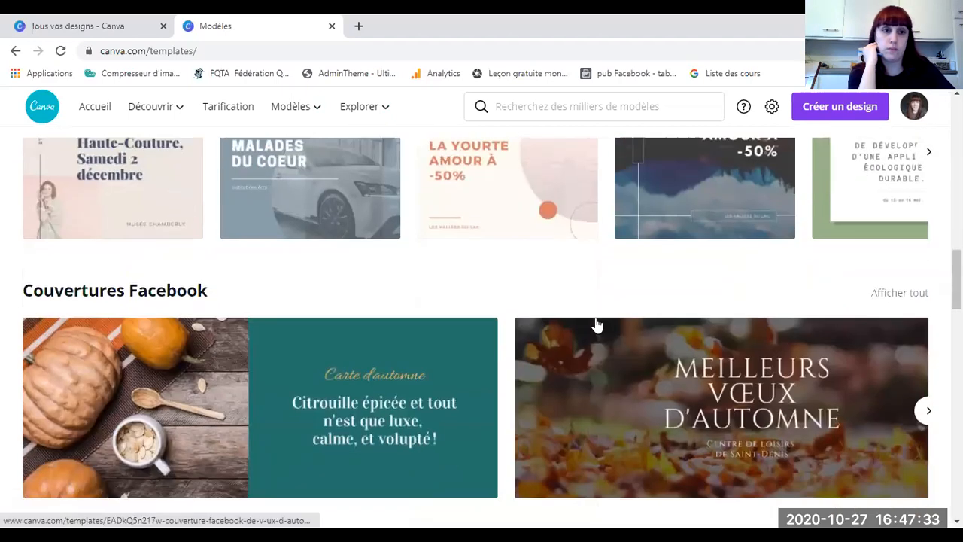
{"action": "scroll", "coordinate": [597, 325], "scroll_direction": "down", "scroll_amount": 2}
{"action": "scroll", "coordinate": [595, 325], "scroll_direction": "up", "scroll_amount": 1}
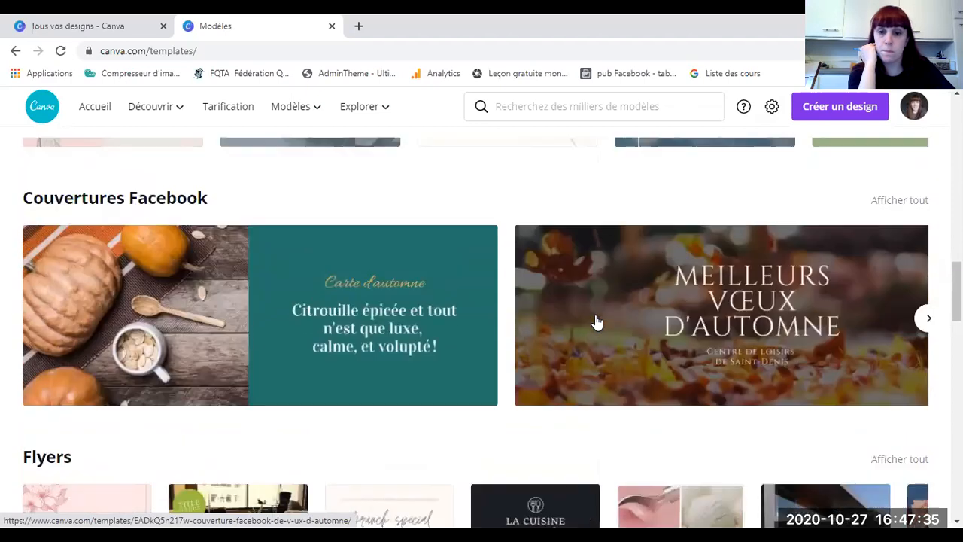
{"action": "scroll", "coordinate": [436, 291], "scroll_direction": "up", "scroll_amount": 15}
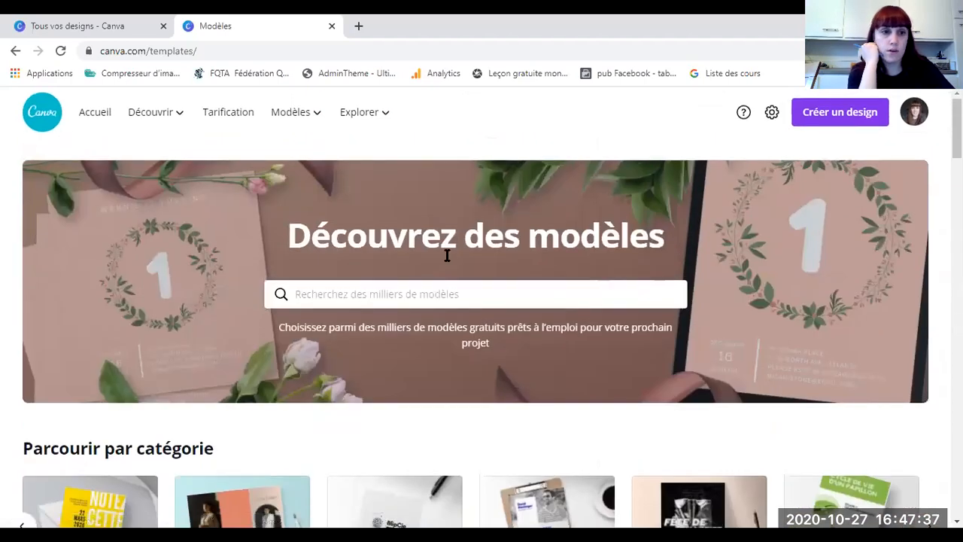
{"action": "mouse_move", "coordinate": [298, 129]}
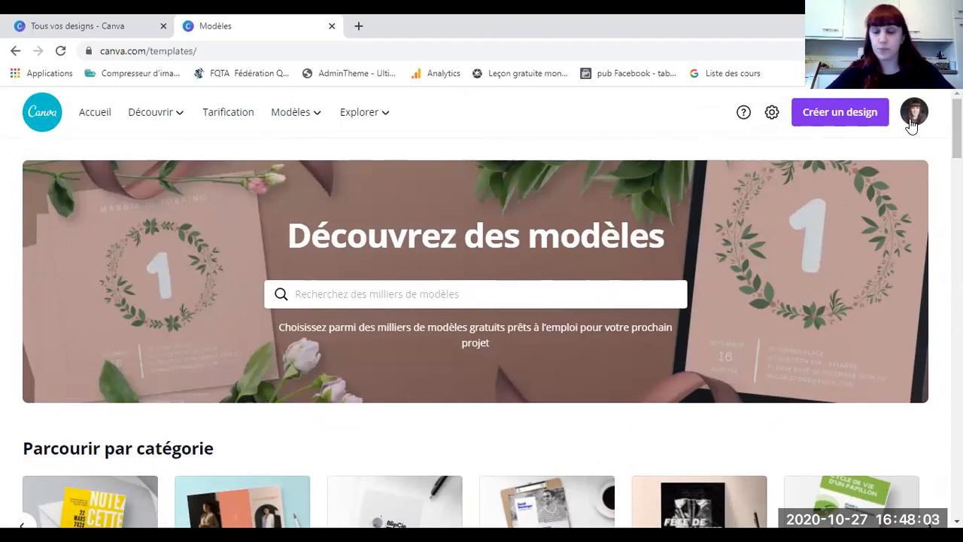
Step: Sign out of the Canva account and log back in with Connexion
{"action": "left_click", "coordinate": [913, 122]}
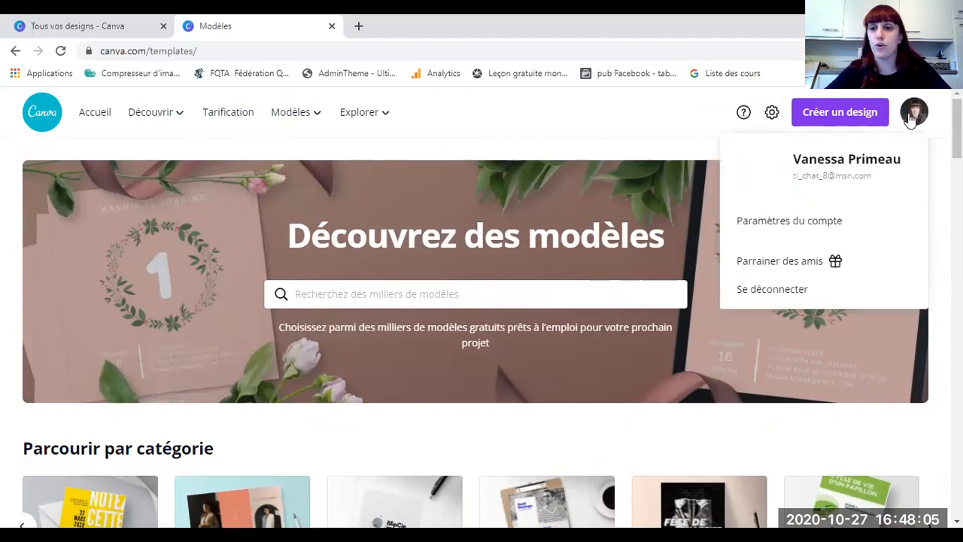
{"action": "left_click", "coordinate": [767, 292]}
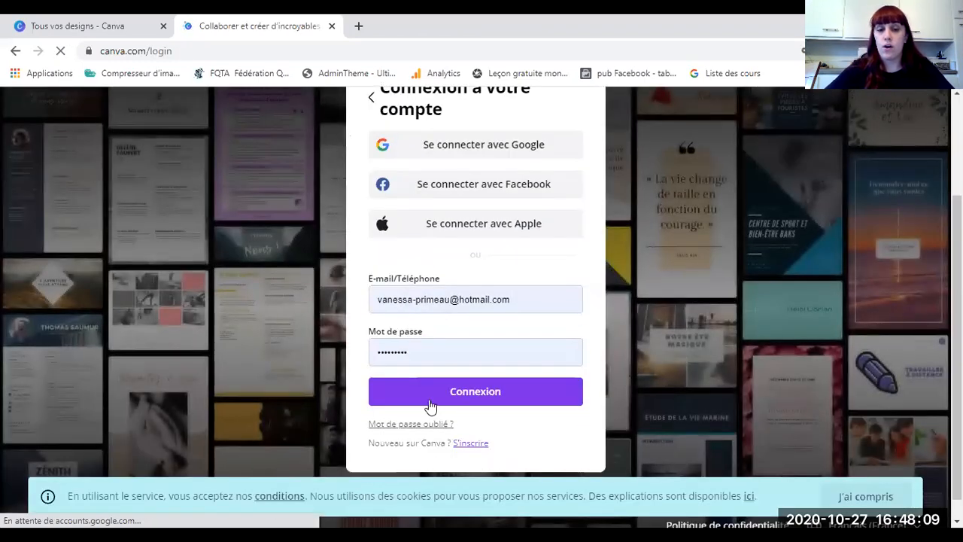
{"action": "left_click", "coordinate": [430, 400]}
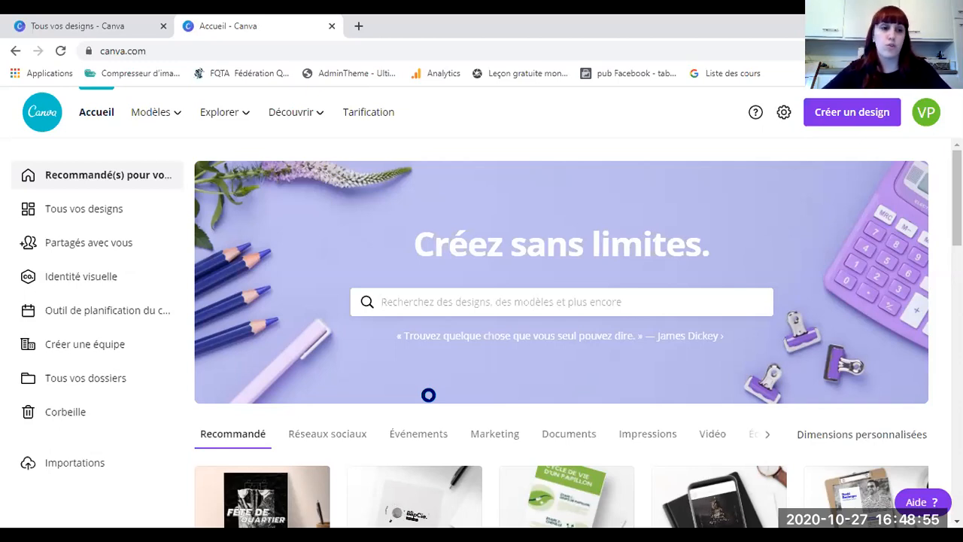
Step: Look at the Modèles and Explorer categories, then scroll down to Vos designs
{"action": "scroll", "coordinate": [309, 382], "scroll_direction": "down", "scroll_amount": 1}
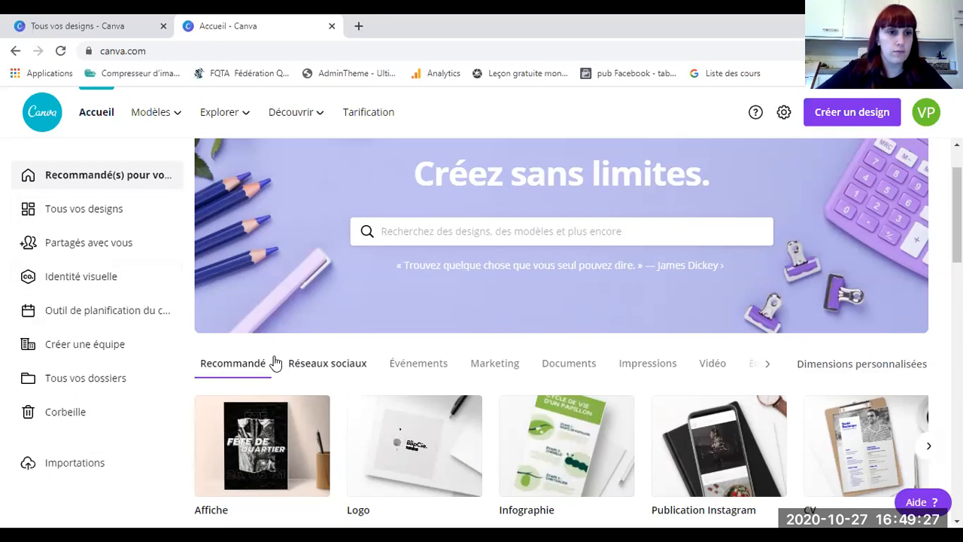
{"action": "left_click", "coordinate": [151, 112]}
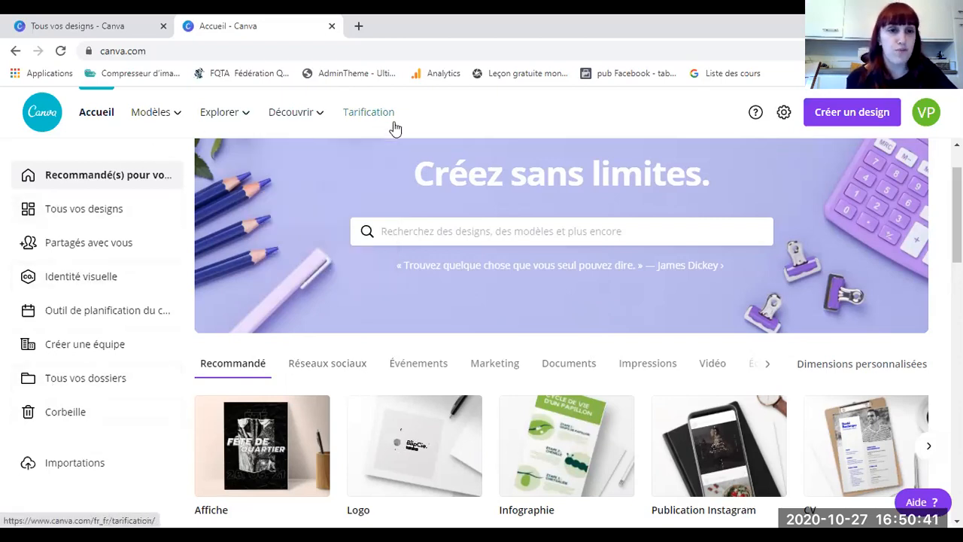
{"action": "mouse_move", "coordinate": [154, 123]}
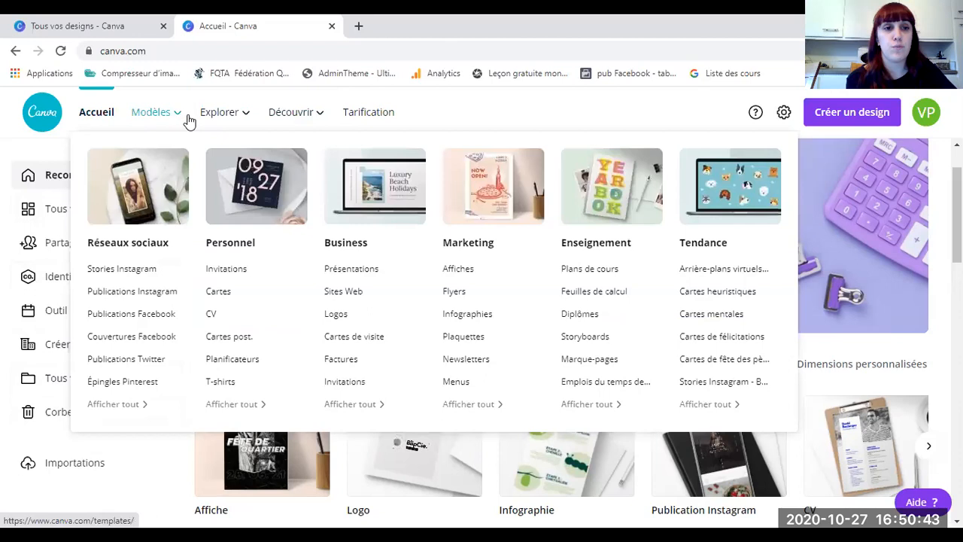
{"action": "mouse_move", "coordinate": [211, 120]}
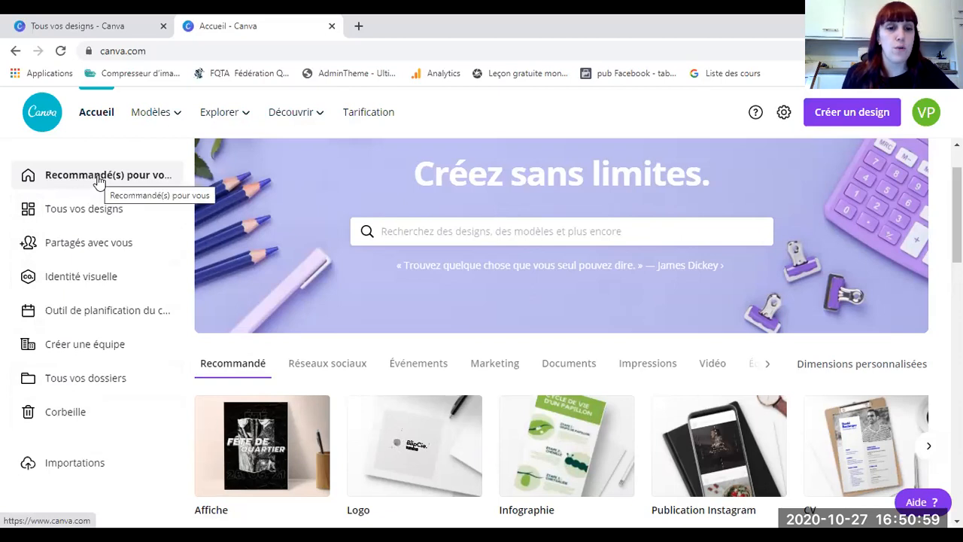
{"action": "scroll", "coordinate": [402, 298], "scroll_direction": "down", "scroll_amount": 8}
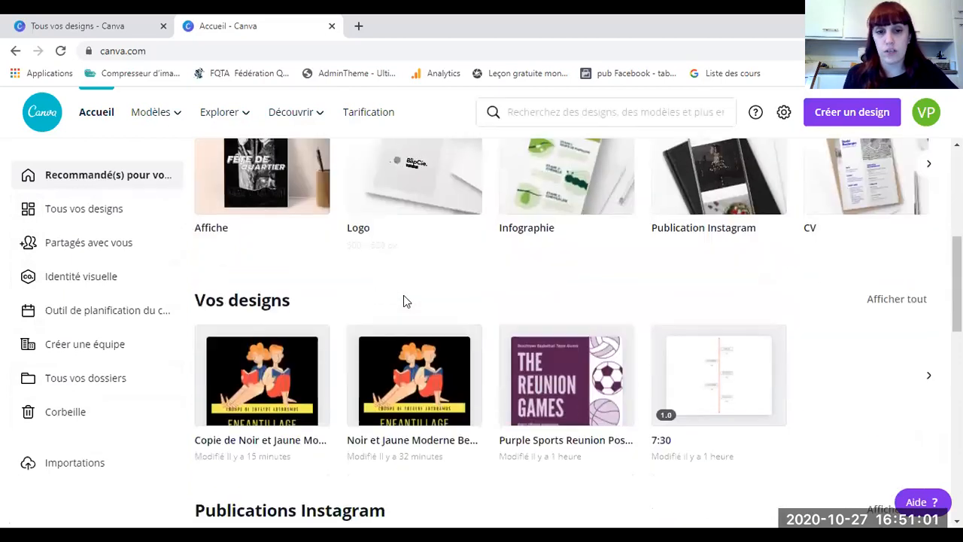
Step: Visit Partagés avec vous, Identité visuelle, Outil de planification and Tous vos dossiers, then return to Tous vos designs
{"action": "scroll", "coordinate": [286, 258], "scroll_direction": "up", "scroll_amount": 3}
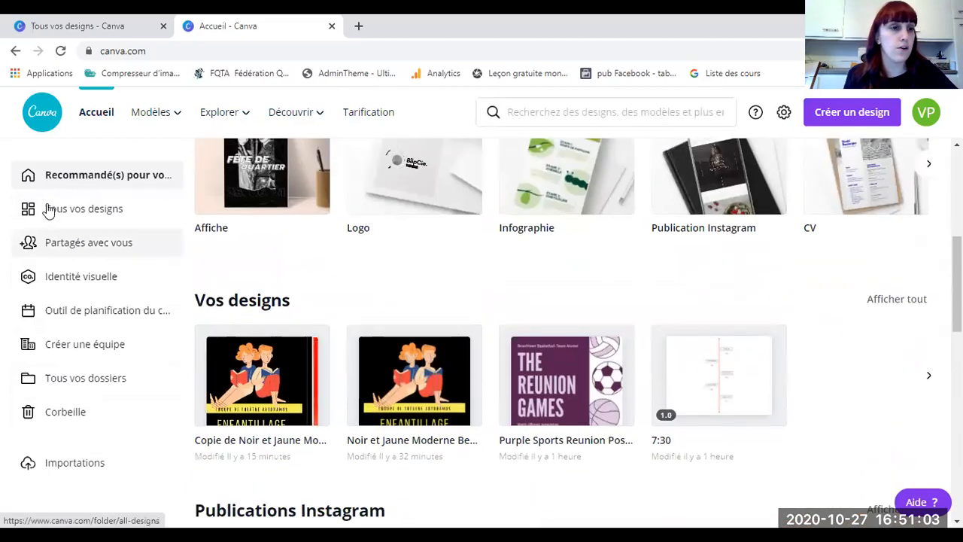
{"action": "left_click", "coordinate": [48, 209]}
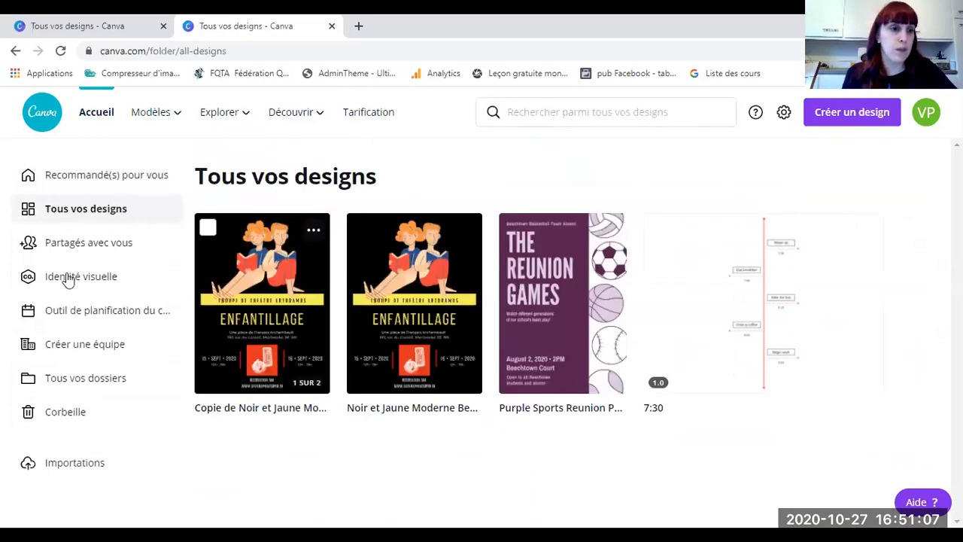
{"action": "left_click", "coordinate": [119, 248]}
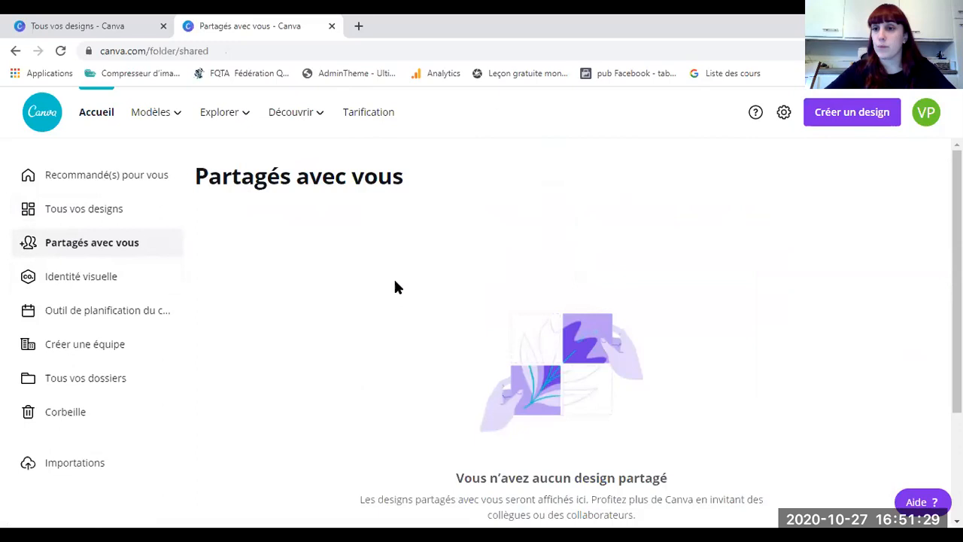
{"action": "left_click", "coordinate": [53, 290]}
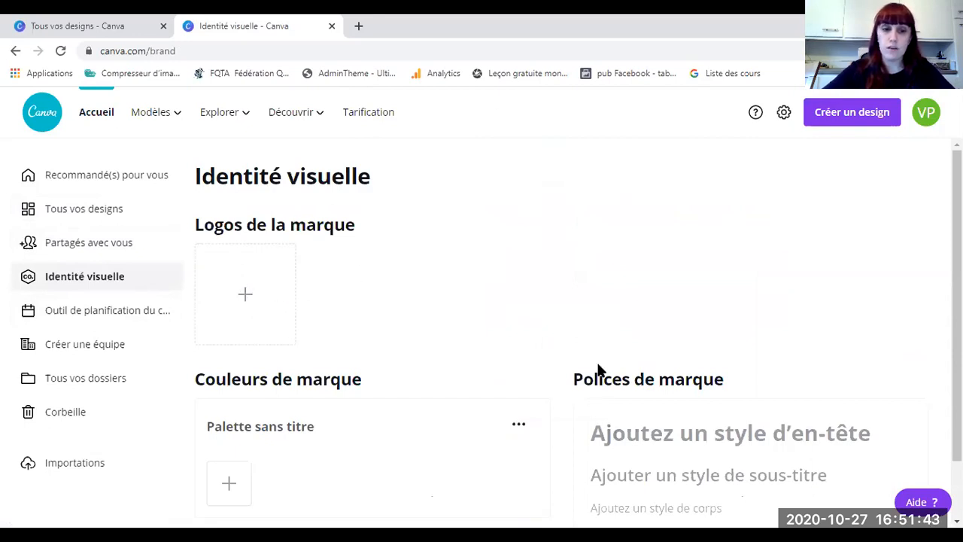
{"action": "left_click", "coordinate": [98, 316]}
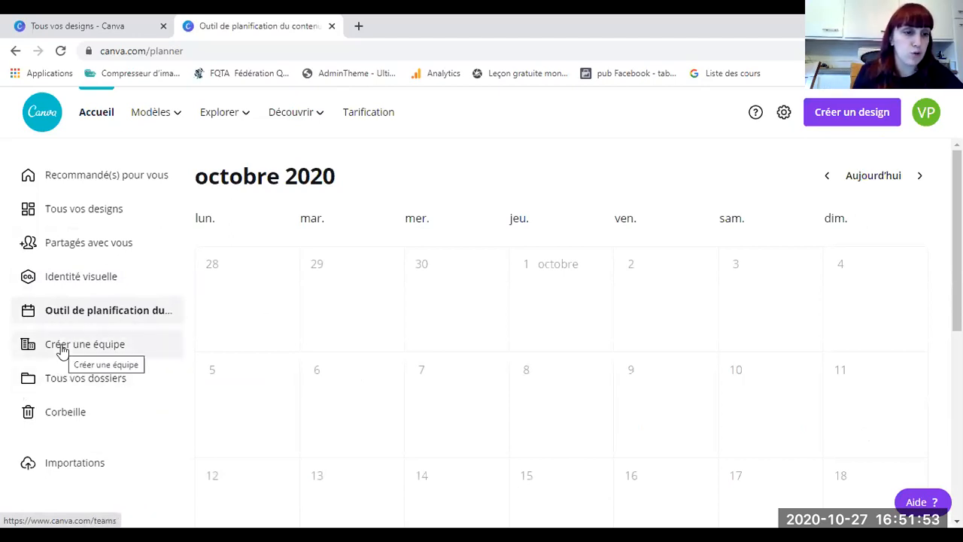
{"action": "left_click", "coordinate": [60, 382]}
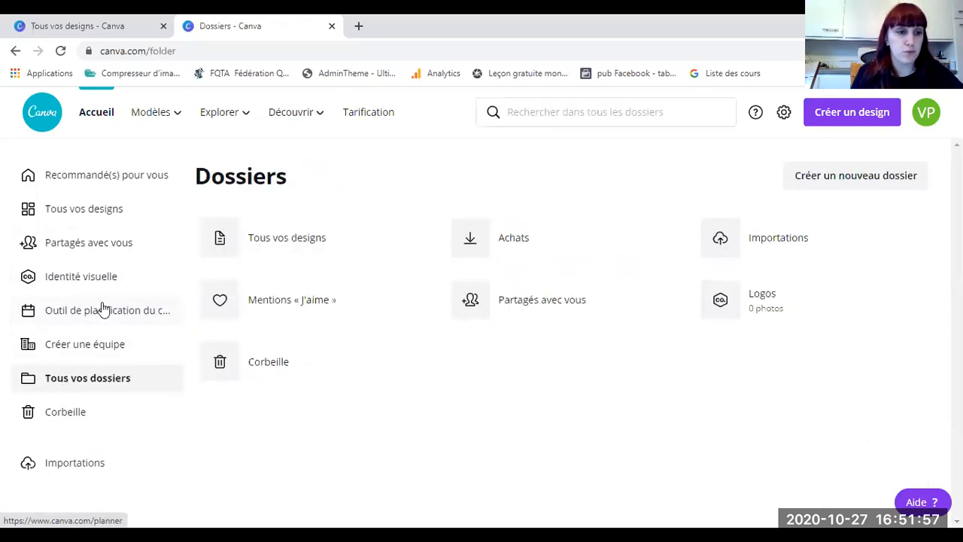
{"action": "left_click", "coordinate": [62, 218]}
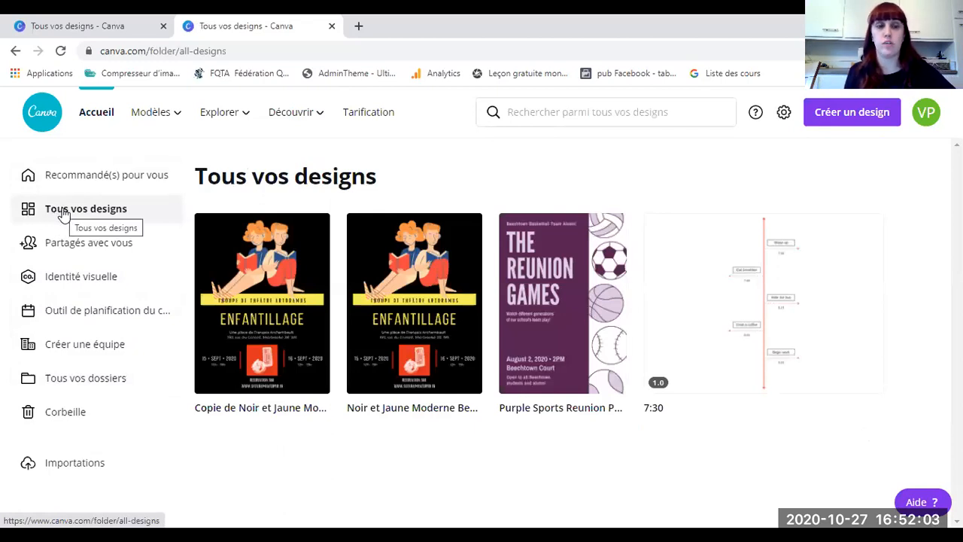
{"action": "mouse_move", "coordinate": [146, 120]}
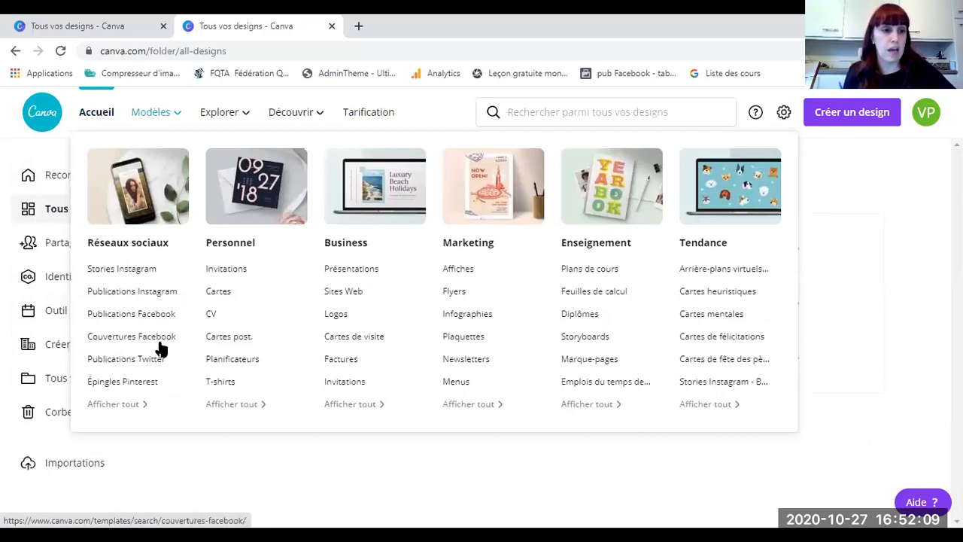
Step: Open the Facebook post templates and preview 'Vente privée d'automne en ligne'
{"action": "left_click", "coordinate": [123, 316]}
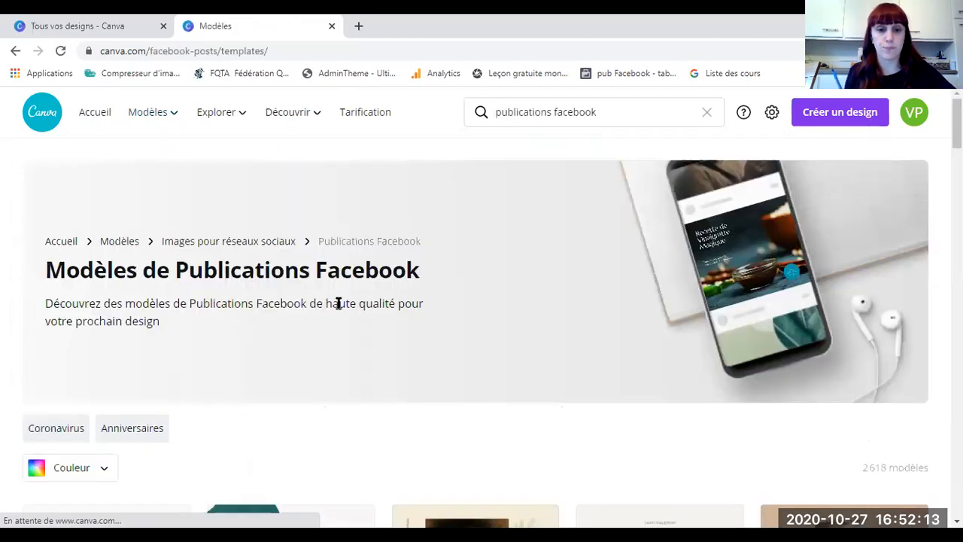
{"action": "scroll", "coordinate": [336, 301], "scroll_direction": "down", "scroll_amount": 4}
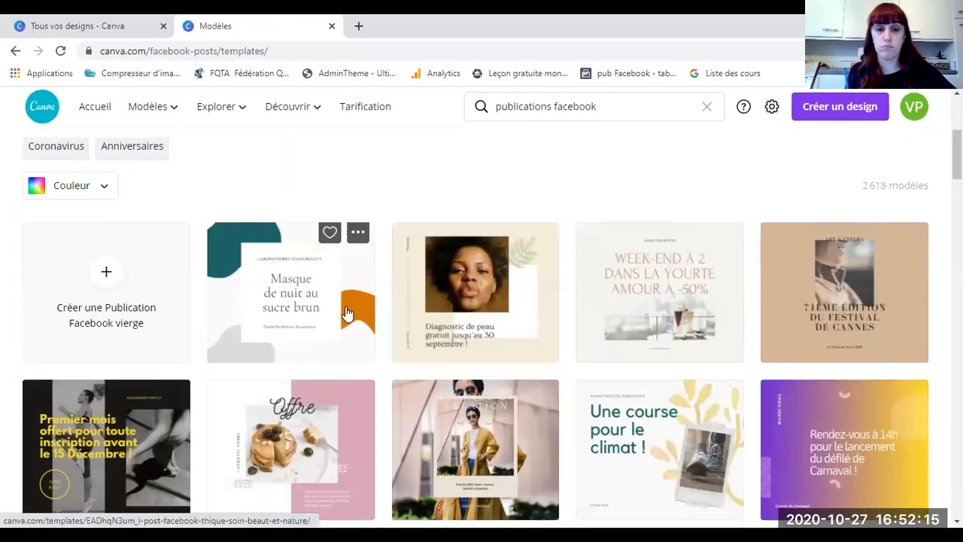
{"action": "scroll", "coordinate": [286, 270], "scroll_direction": "down", "scroll_amount": 3}
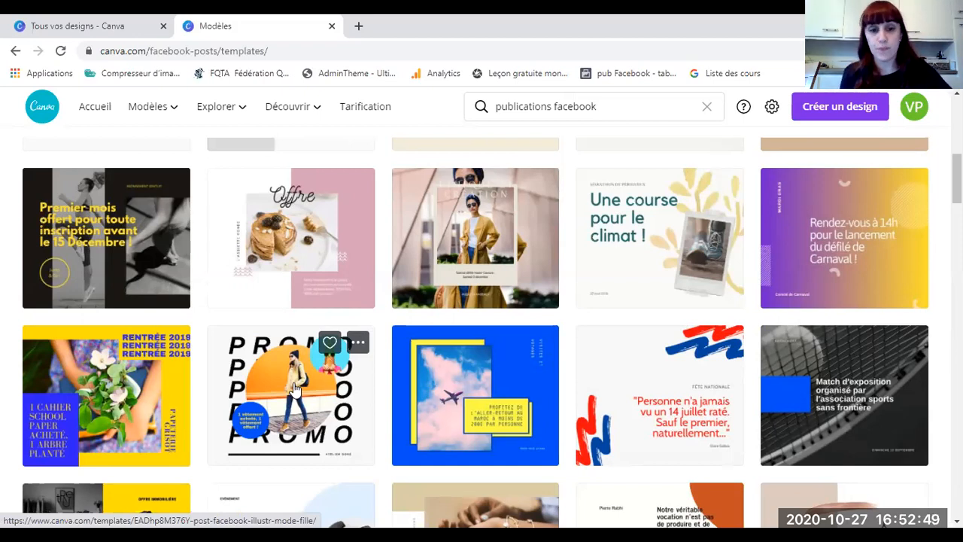
{"action": "scroll", "coordinate": [294, 388], "scroll_direction": "down", "scroll_amount": 5}
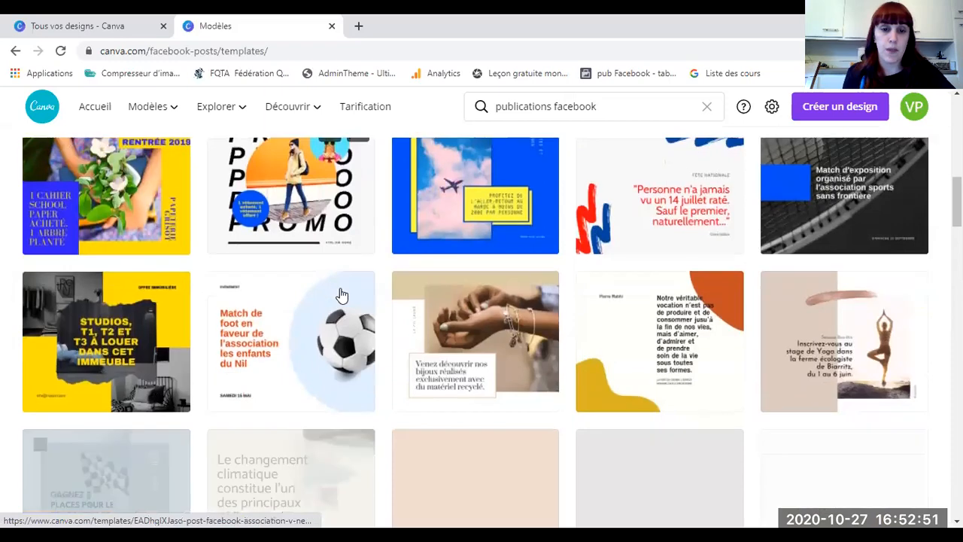
{"action": "scroll", "coordinate": [244, 280], "scroll_direction": "down", "scroll_amount": 5}
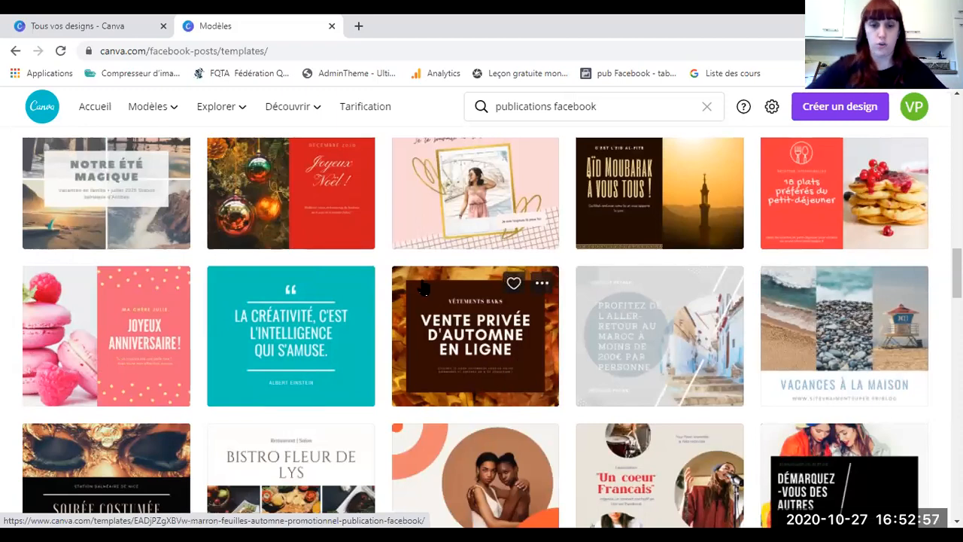
{"action": "left_click", "coordinate": [517, 364]}
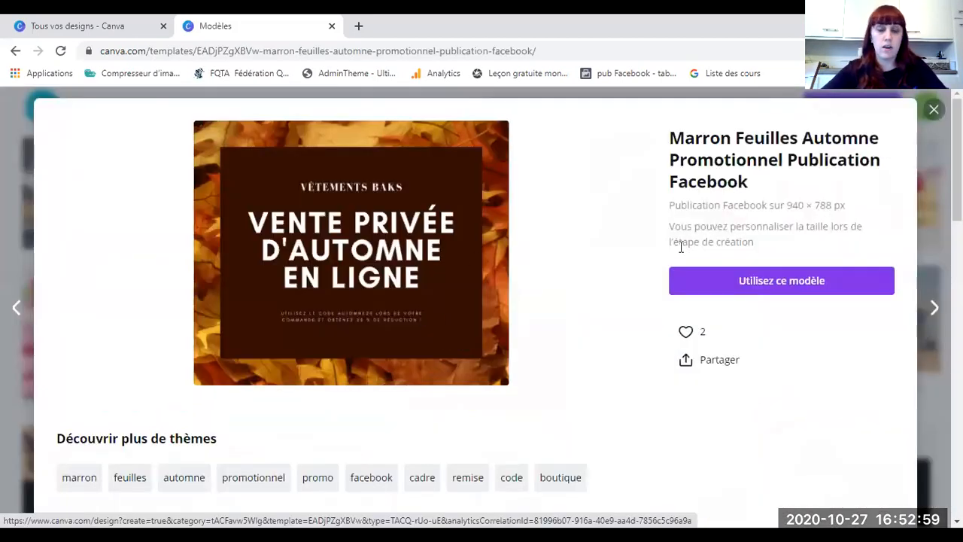
Step: Start an editable design from the autumn private-sale template
{"action": "left_click", "coordinate": [734, 287]}
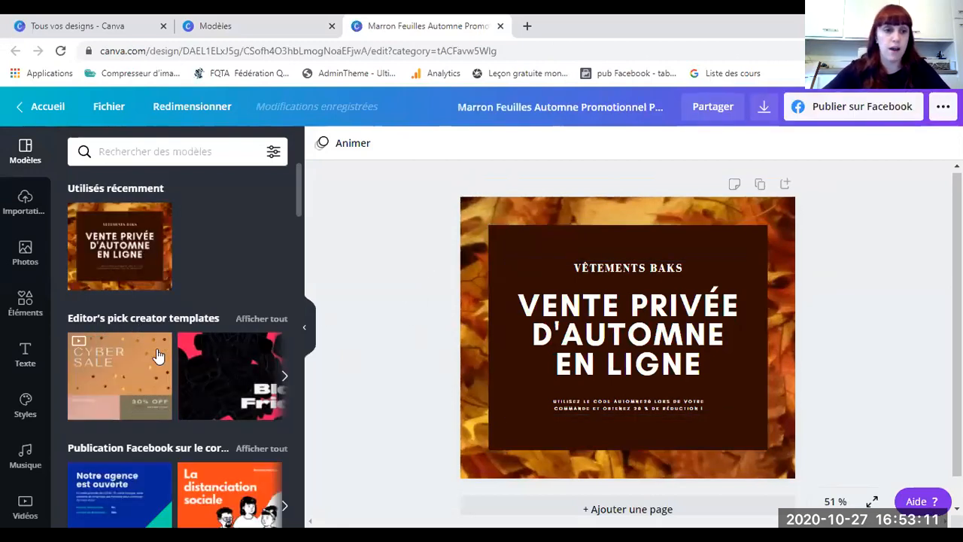
{"action": "scroll", "coordinate": [114, 362], "scroll_direction": "down", "scroll_amount": 1}
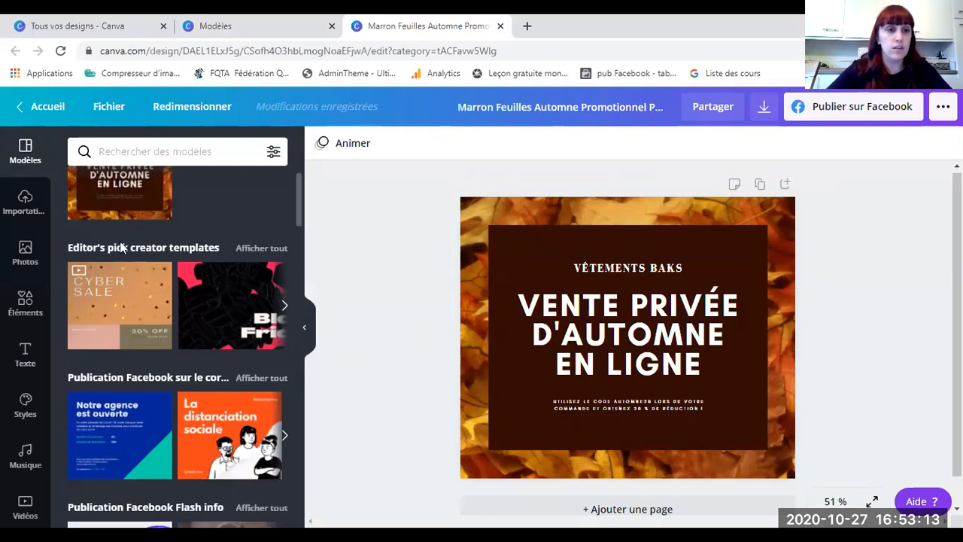
{"action": "scroll", "coordinate": [107, 360], "scroll_direction": "down", "scroll_amount": 2}
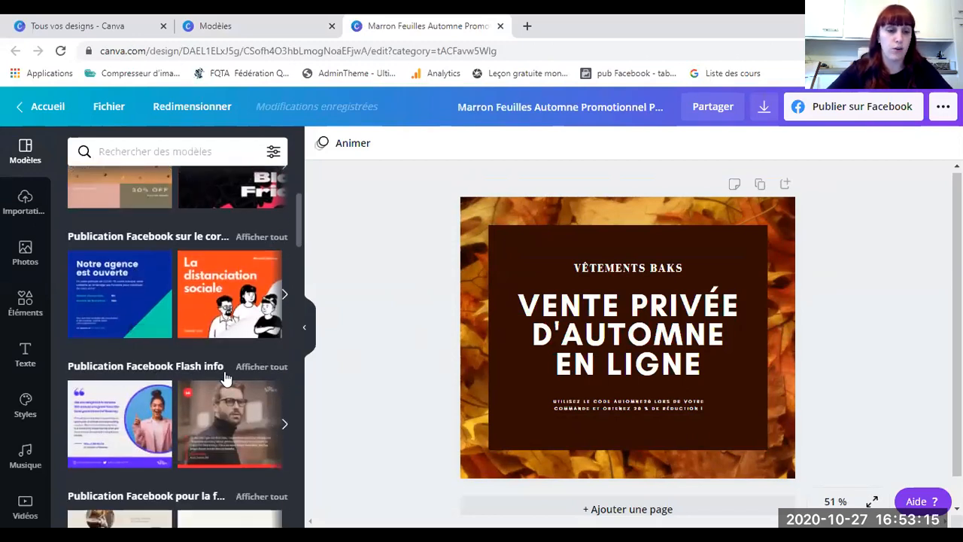
Step: Browse the Flash info and coronavirus template carousels in the Modèles panel
{"action": "left_click", "coordinate": [286, 427]}
{"action": "left_click", "coordinate": [285, 426]}
{"action": "left_click", "coordinate": [285, 426]}
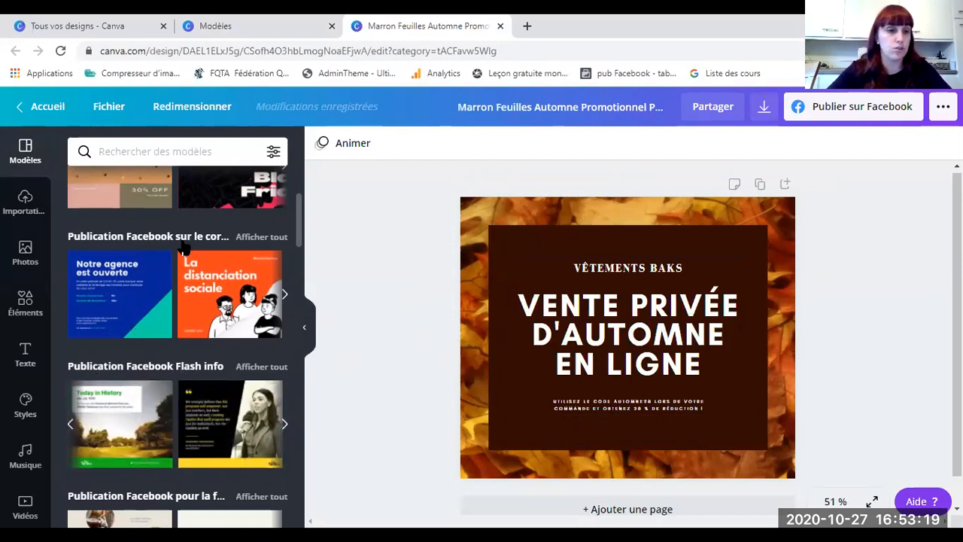
{"action": "left_click", "coordinate": [284, 301]}
{"action": "left_click", "coordinate": [285, 304]}
{"action": "left_click", "coordinate": [284, 304]}
{"action": "left_click", "coordinate": [284, 304]}
{"action": "left_click", "coordinate": [285, 303]}
{"action": "left_click", "coordinate": [285, 303]}
{"action": "left_click", "coordinate": [285, 303]}
{"action": "left_click", "coordinate": [284, 304]}
{"action": "left_click", "coordinate": [284, 304]}
{"action": "left_click", "coordinate": [285, 304]}
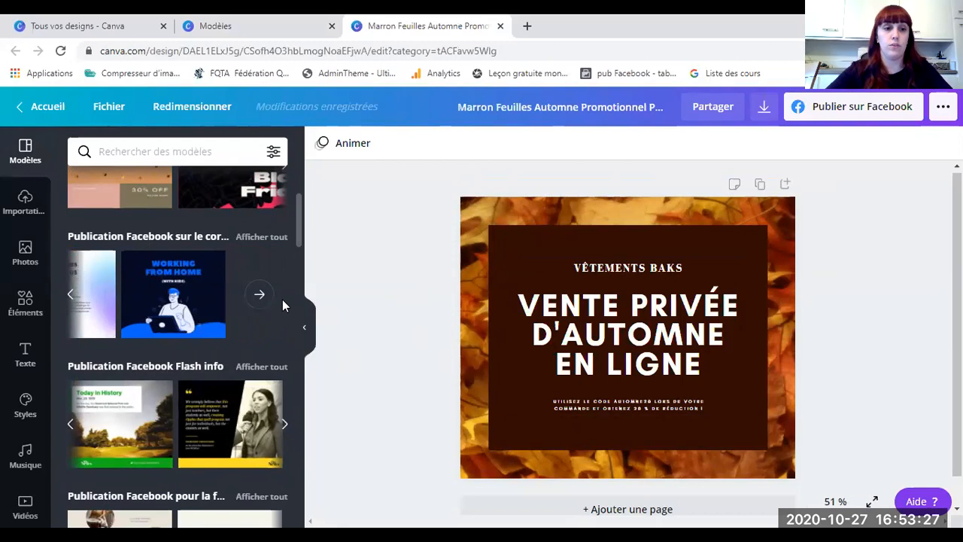
Step: Browse the next category's carousel and the sale post templates
{"action": "scroll", "coordinate": [182, 356], "scroll_direction": "down", "scroll_amount": 2}
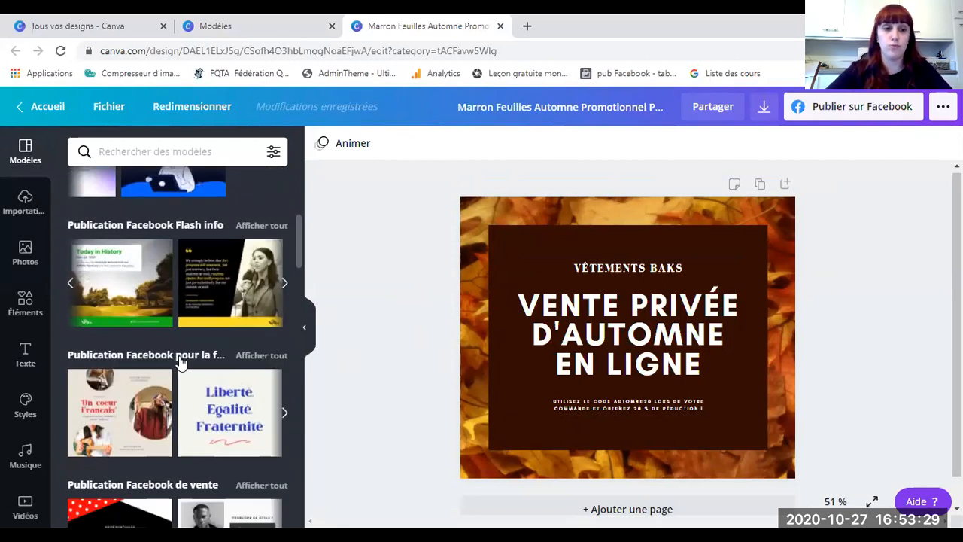
{"action": "scroll", "coordinate": [182, 361], "scroll_direction": "down", "scroll_amount": 1}
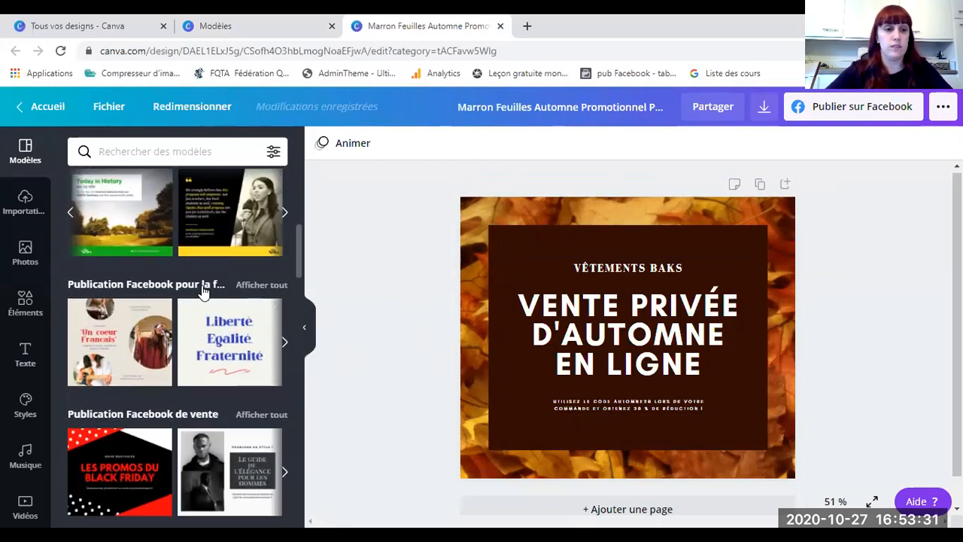
{"action": "left_click", "coordinate": [291, 350]}
{"action": "left_click", "coordinate": [287, 349]}
{"action": "left_click", "coordinate": [285, 349]}
{"action": "left_click", "coordinate": [285, 348]}
{"action": "left_click", "coordinate": [286, 349]}
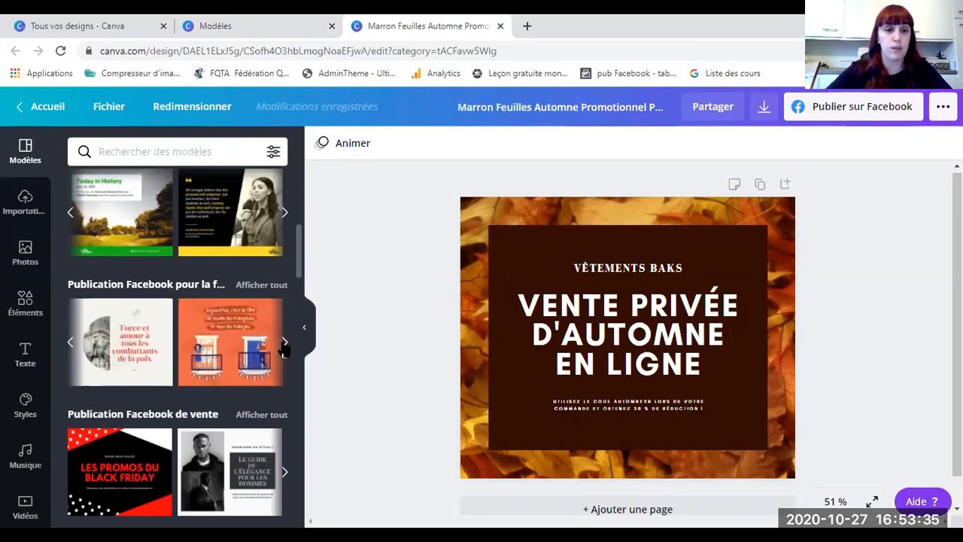
{"action": "left_click", "coordinate": [286, 348]}
{"action": "left_click", "coordinate": [285, 349]}
{"action": "scroll", "coordinate": [274, 377], "scroll_direction": "down", "scroll_amount": 2}
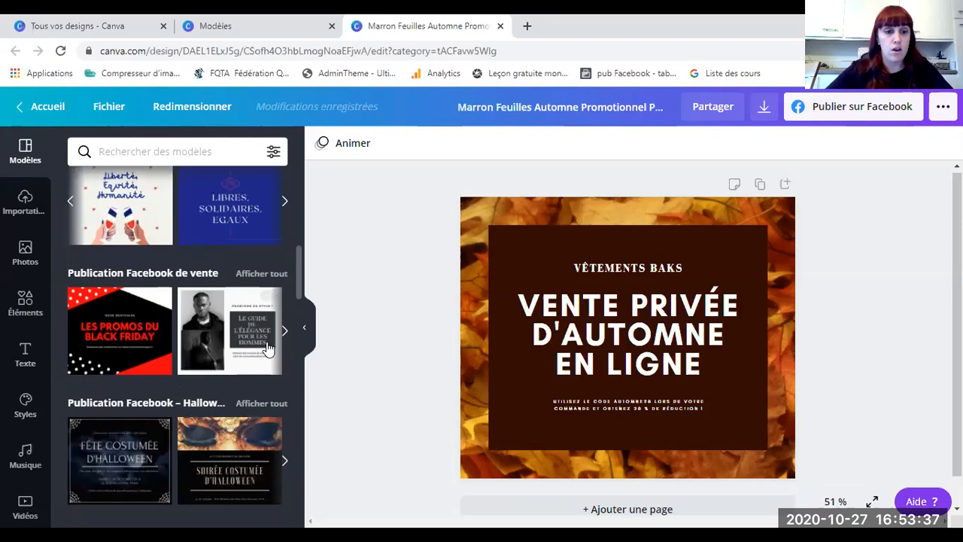
{"action": "left_click", "coordinate": [281, 332]}
{"action": "left_click", "coordinate": [281, 332]}
{"action": "left_click", "coordinate": [282, 332]}
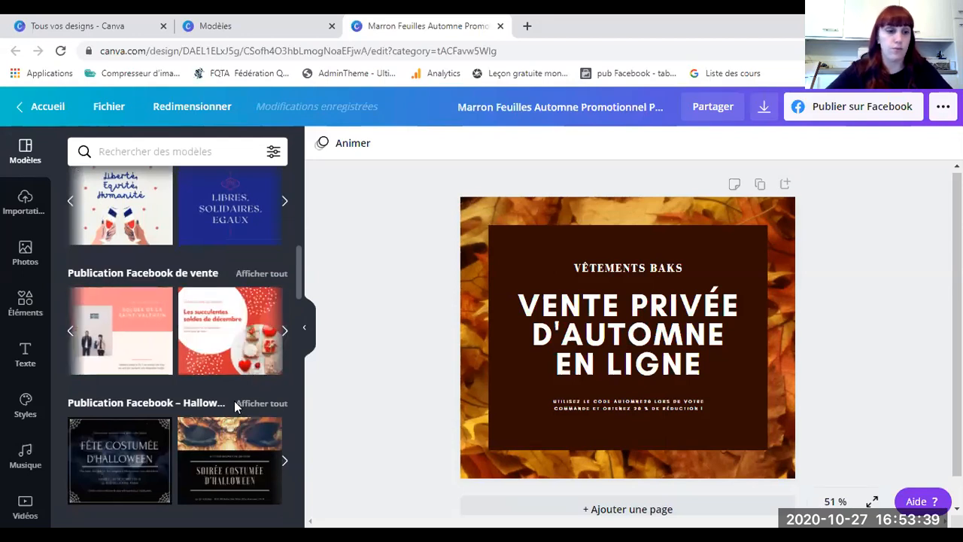
Step: Browse to the end of the Halloween post template carousel
{"action": "scroll", "coordinate": [234, 400], "scroll_direction": "down", "scroll_amount": 1}
{"action": "left_click", "coordinate": [284, 393]}
{"action": "left_click", "coordinate": [284, 392]}
{"action": "left_click", "coordinate": [283, 392]}
{"action": "left_click", "coordinate": [284, 392]}
{"action": "left_click", "coordinate": [284, 392]}
{"action": "left_click", "coordinate": [284, 392]}
{"action": "left_click", "coordinate": [284, 392]}
{"action": "left_click", "coordinate": [284, 392]}
{"action": "left_click", "coordinate": [284, 392]}
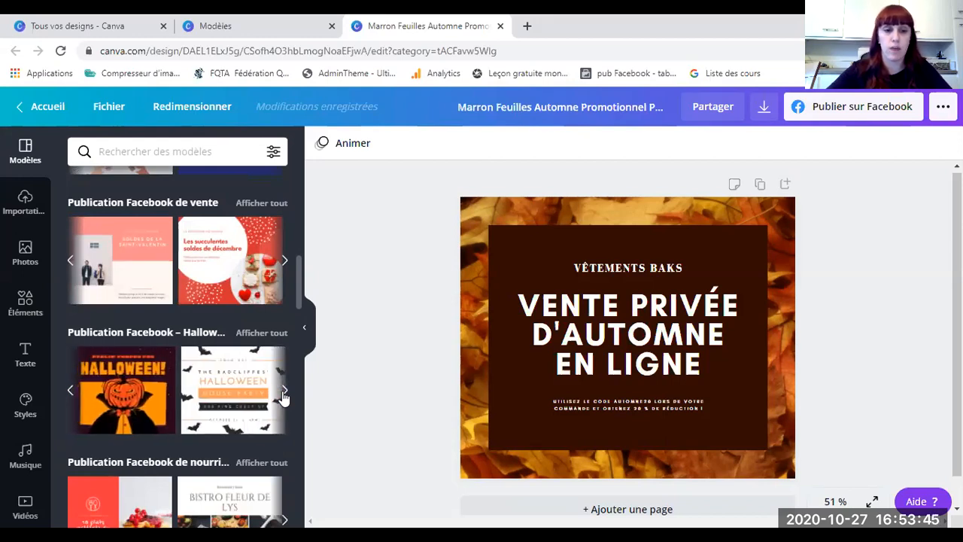
{"action": "left_click", "coordinate": [284, 392]}
Step: Apply the 'Escaladez une montagne' winter template to the design
{"action": "scroll", "coordinate": [224, 408], "scroll_direction": "down", "scroll_amount": 2}
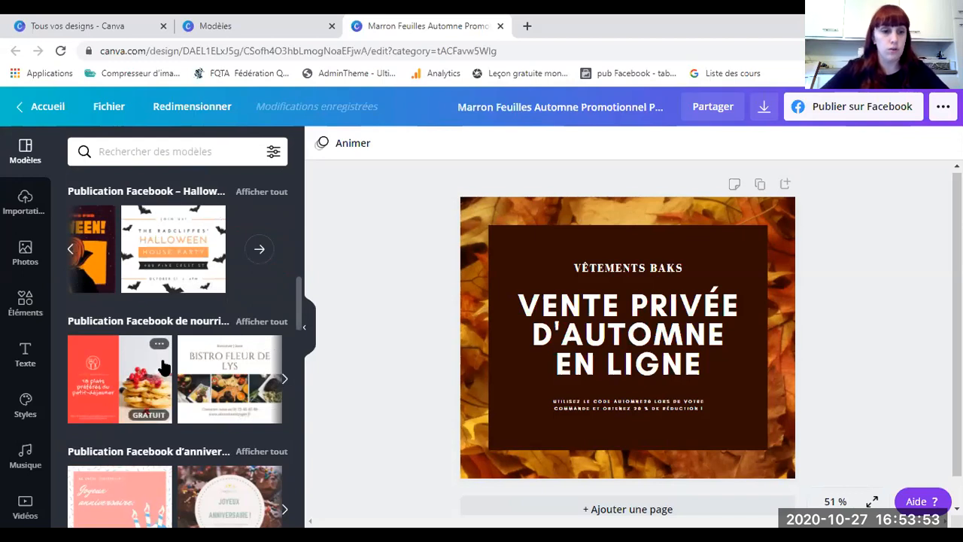
{"action": "scroll", "coordinate": [180, 368], "scroll_direction": "down", "scroll_amount": 1}
{"action": "scroll", "coordinate": [183, 366], "scroll_direction": "down", "scroll_amount": 3}
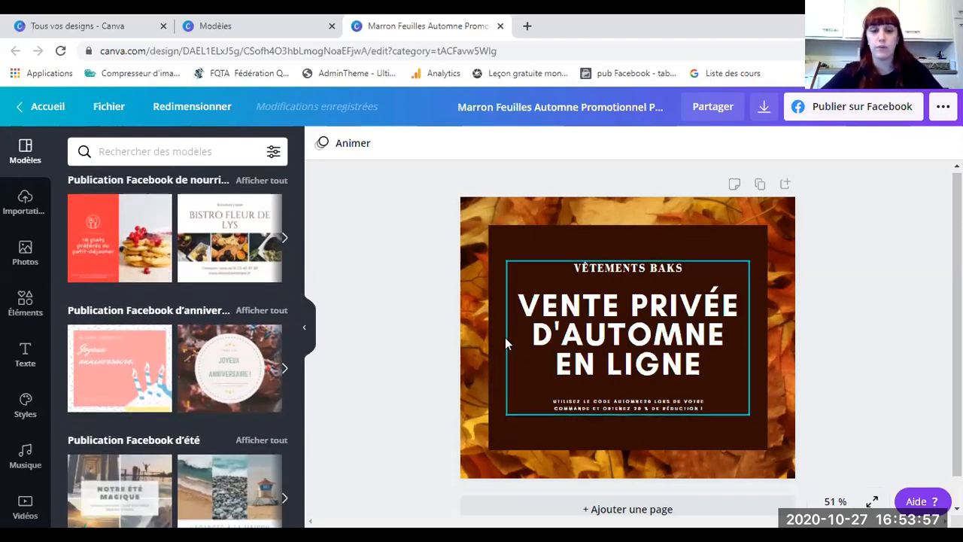
{"action": "scroll", "coordinate": [177, 316], "scroll_direction": "down", "scroll_amount": 13}
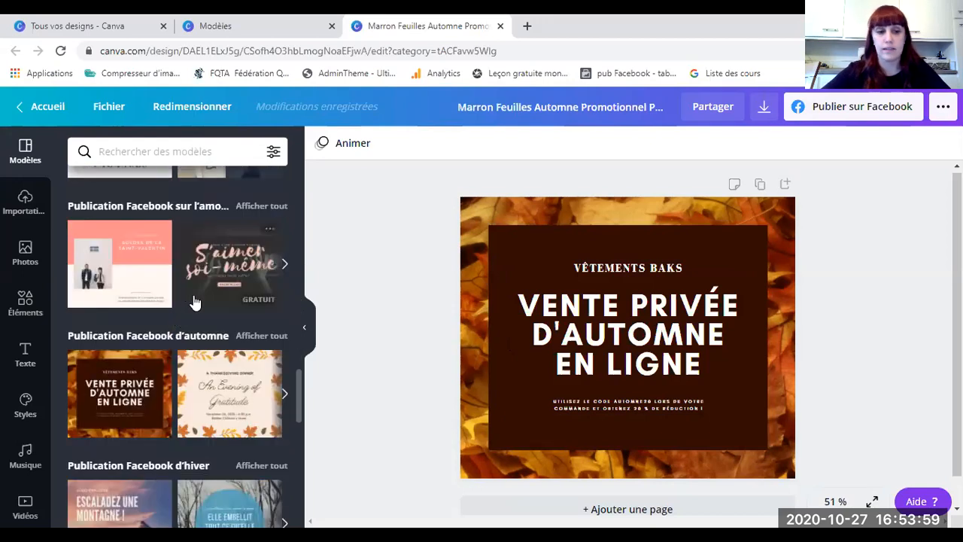
{"action": "scroll", "coordinate": [194, 303], "scroll_direction": "down", "scroll_amount": 8}
{"action": "left_click", "coordinate": [112, 248]}
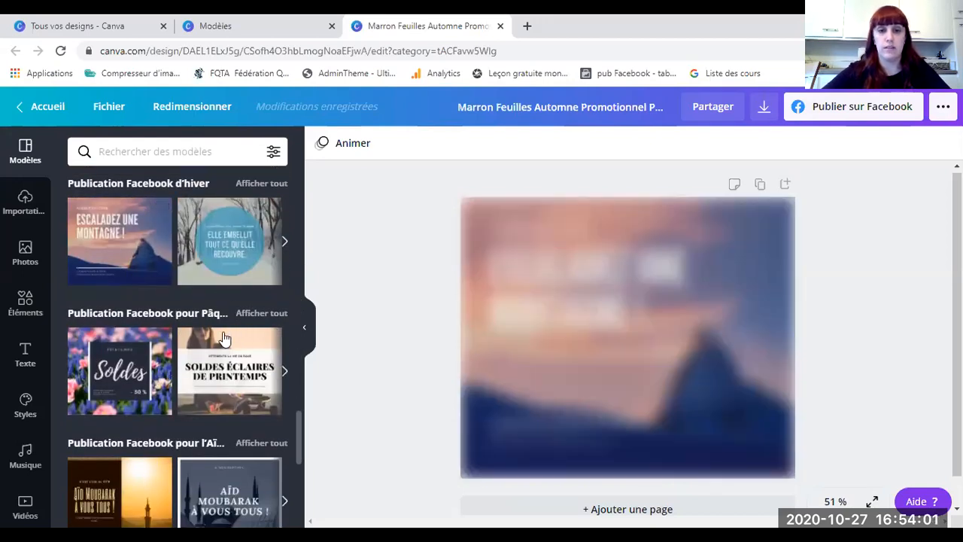
Step: Try the blue-circle winter template, then switch to 'Soldes éclaires de printemps'
{"action": "left_click", "coordinate": [217, 254]}
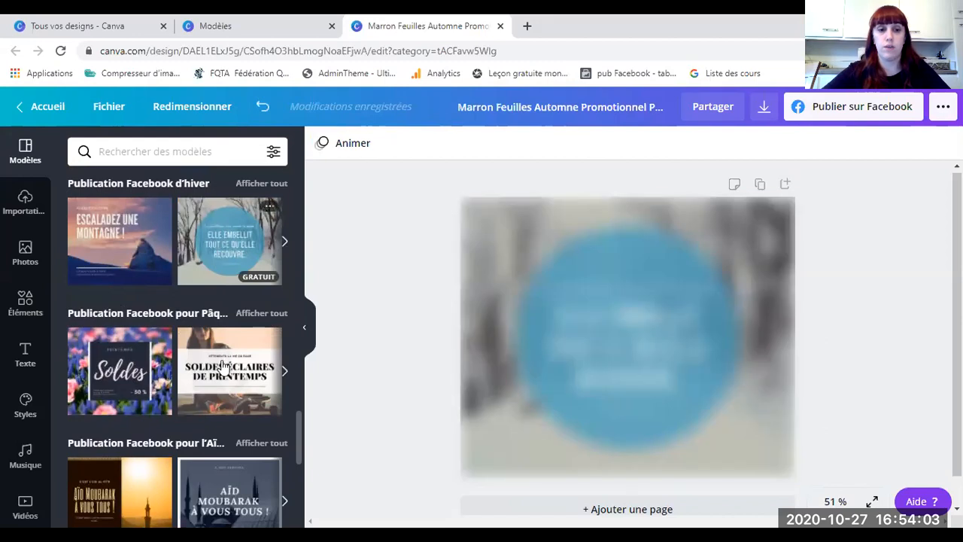
{"action": "left_click", "coordinate": [225, 369]}
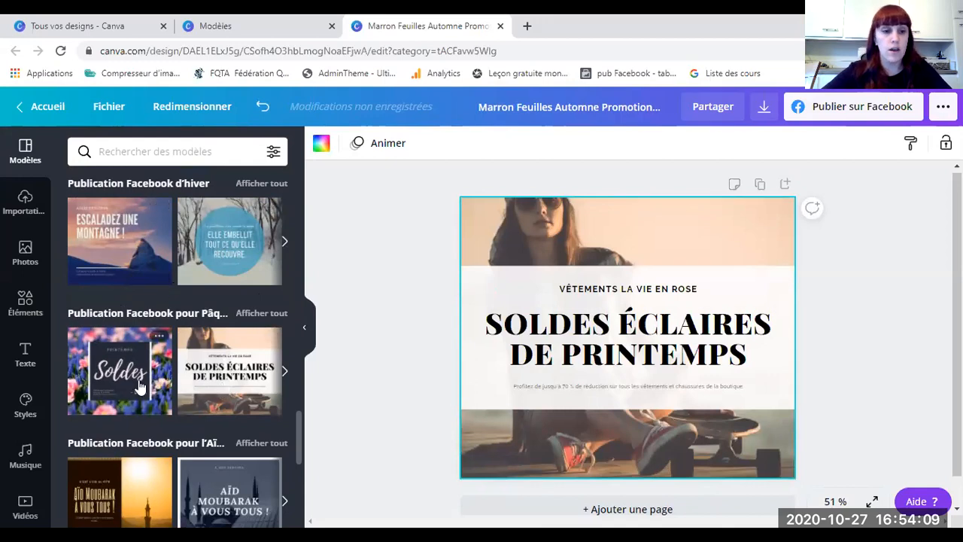
{"action": "scroll", "coordinate": [166, 369], "scroll_direction": "down", "scroll_amount": 3}
Step: Browse the Aïd/Ramadan and Earth Day template carousels
{"action": "left_click", "coordinate": [284, 291]}
{"action": "left_click", "coordinate": [284, 292]}
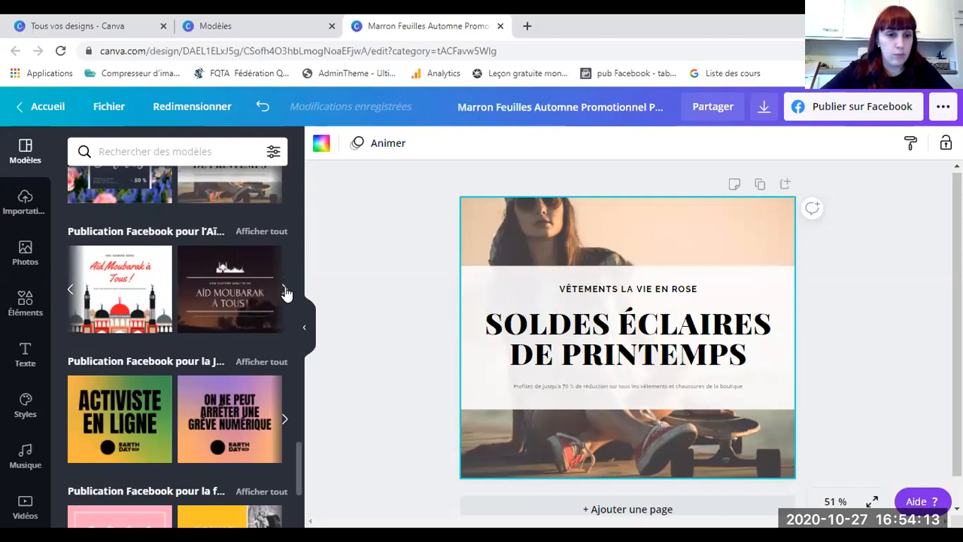
{"action": "left_click", "coordinate": [285, 292]}
{"action": "scroll", "coordinate": [26, 452], "scroll_direction": "down", "scroll_amount": 3}
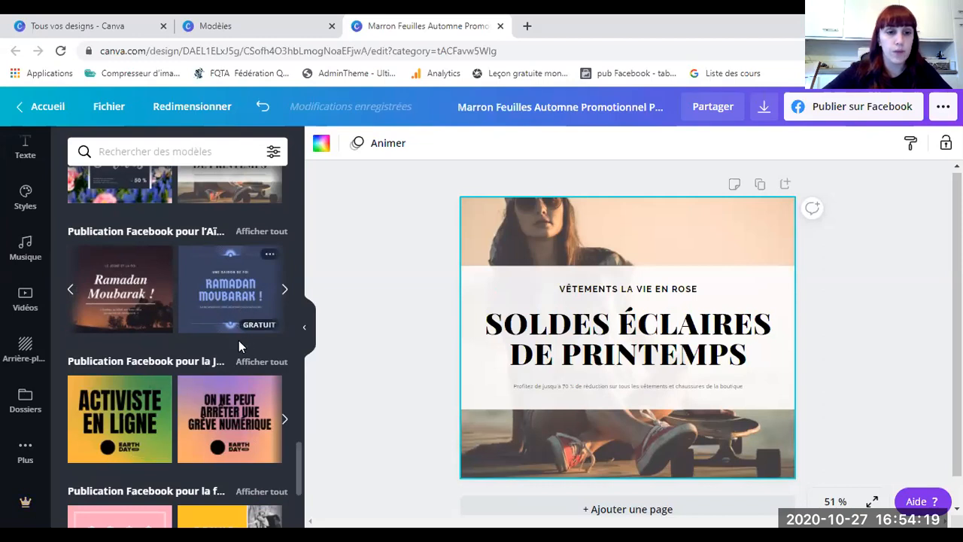
{"action": "left_click", "coordinate": [285, 420]}
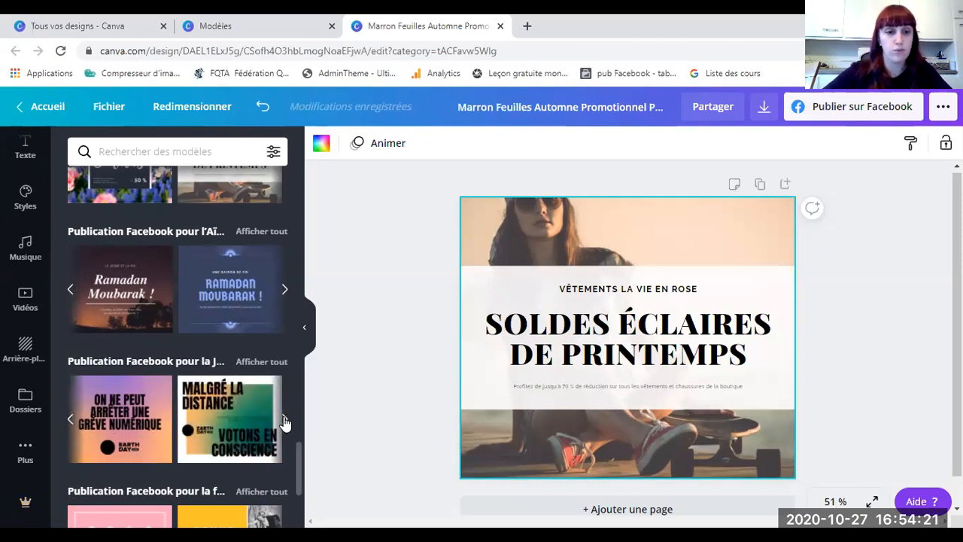
{"action": "left_click", "coordinate": [285, 420]}
Step: Scroll through the remaining template categories, then return to the Canva home page
{"action": "scroll", "coordinate": [197, 391], "scroll_direction": "down", "scroll_amount": 1}
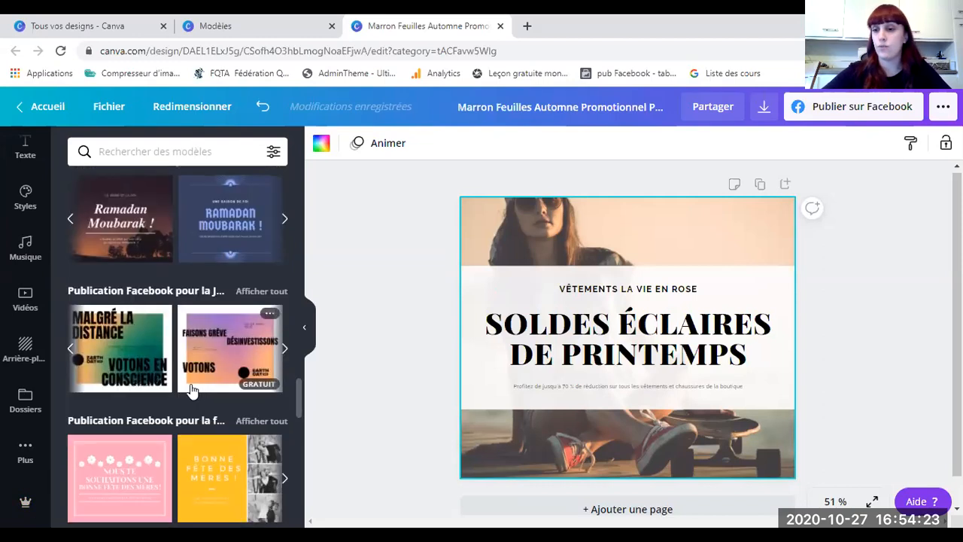
{"action": "scroll", "coordinate": [212, 338], "scroll_direction": "down", "scroll_amount": 2}
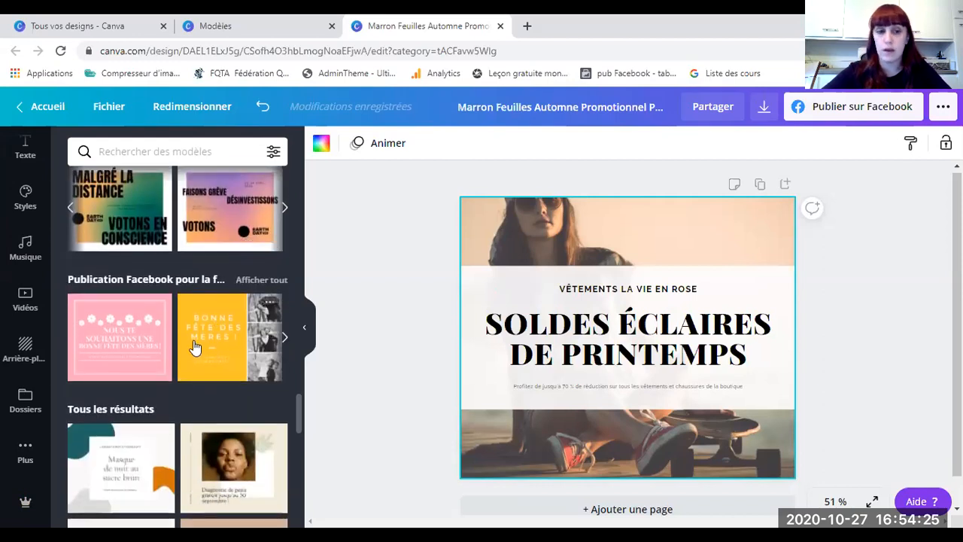
{"action": "scroll", "coordinate": [219, 414], "scroll_direction": "down", "scroll_amount": 7}
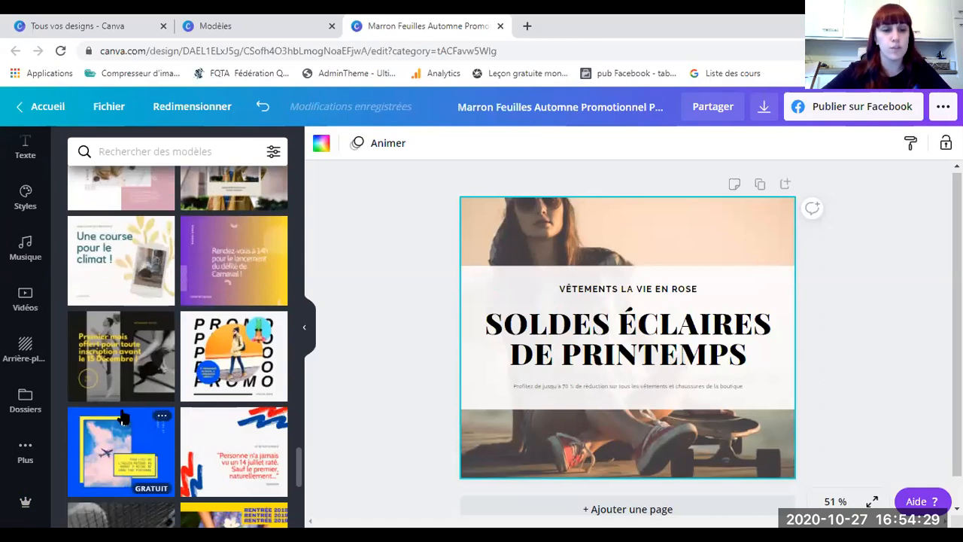
{"action": "scroll", "coordinate": [147, 402], "scroll_direction": "down", "scroll_amount": 1}
{"action": "scroll", "coordinate": [188, 391], "scroll_direction": "down", "scroll_amount": 3}
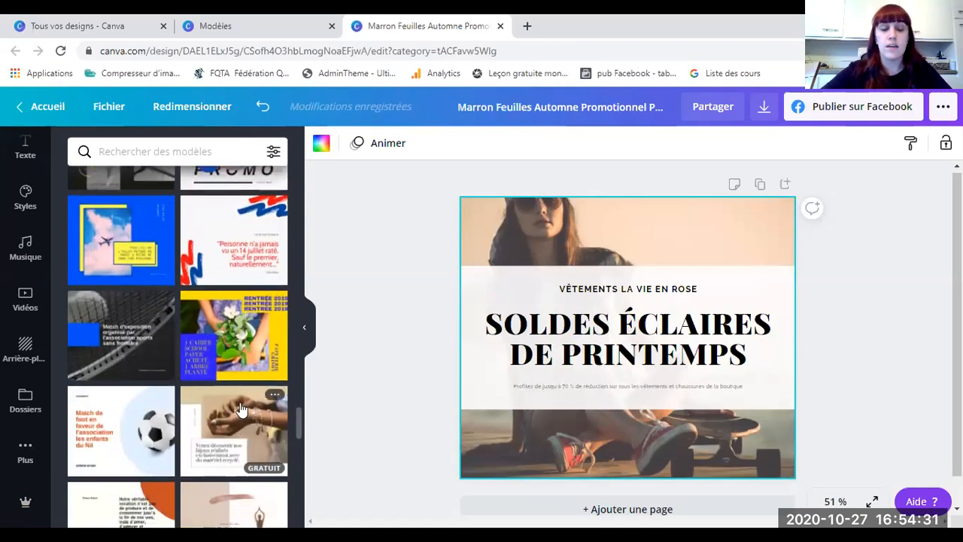
{"action": "scroll", "coordinate": [240, 409], "scroll_direction": "down", "scroll_amount": 1}
{"action": "scroll", "coordinate": [240, 409], "scroll_direction": "down", "scroll_amount": 2}
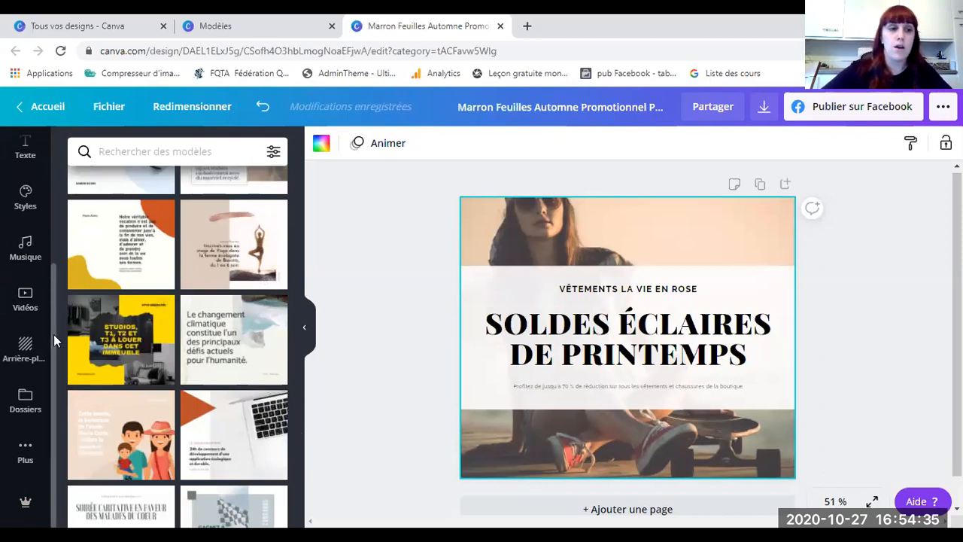
{"action": "scroll", "coordinate": [17, 244], "scroll_direction": "up", "scroll_amount": 3}
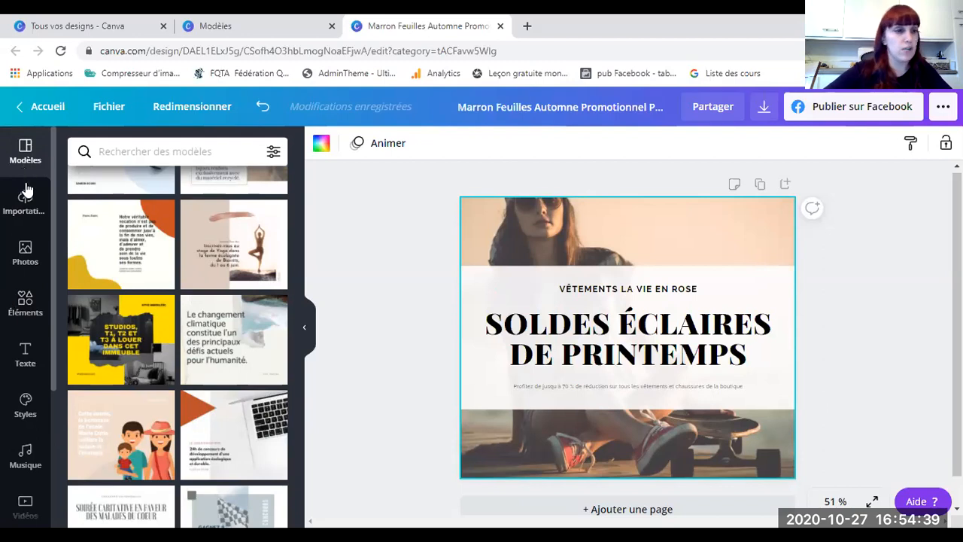
{"action": "scroll", "coordinate": [33, 406], "scroll_direction": "down", "scroll_amount": 2}
{"action": "scroll", "coordinate": [31, 426], "scroll_direction": "down", "scroll_amount": 1}
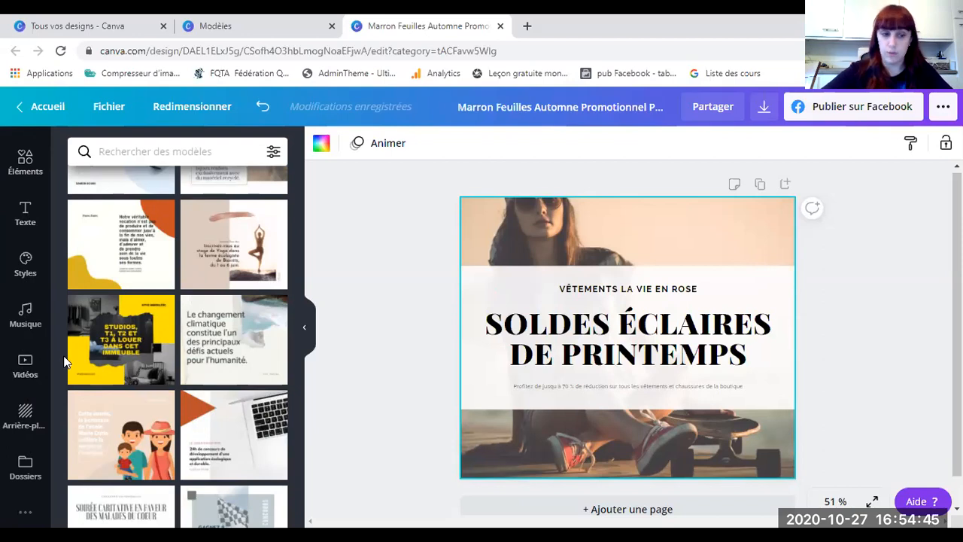
{"action": "scroll", "coordinate": [25, 324], "scroll_direction": "up", "scroll_amount": 3}
{"action": "scroll", "coordinate": [188, 292], "scroll_direction": "up", "scroll_amount": 1}
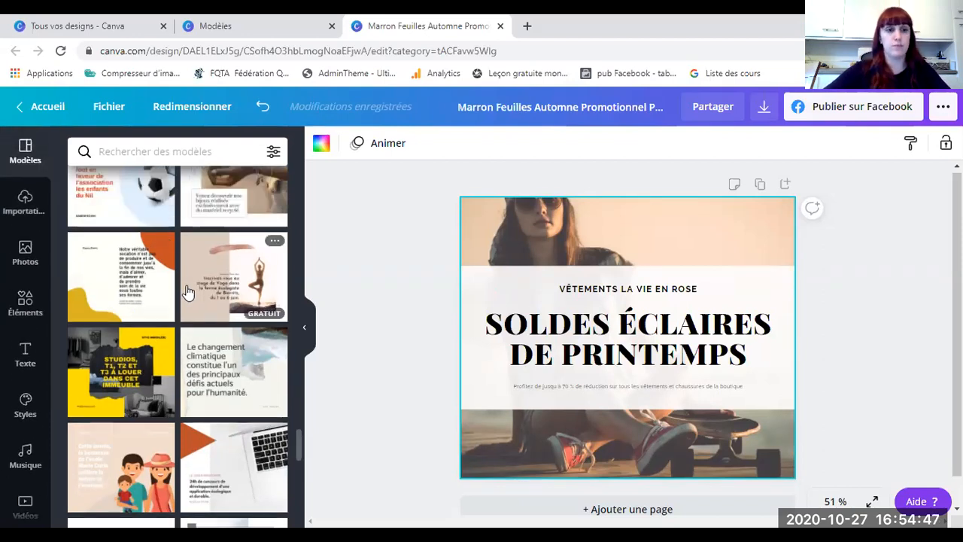
{"action": "scroll", "coordinate": [192, 313], "scroll_direction": "up", "scroll_amount": 5}
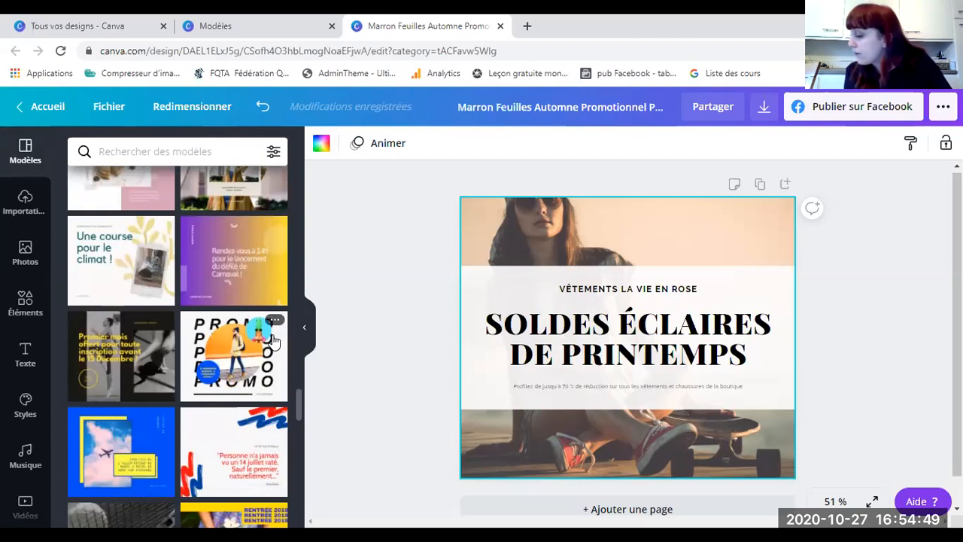
{"action": "left_click", "coordinate": [33, 107]}
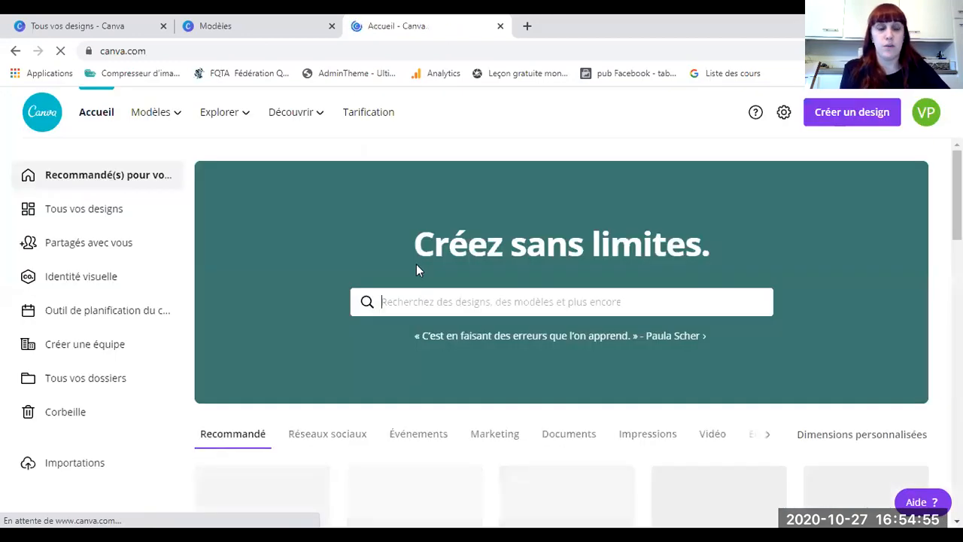
Step: Open 'Copie de Noir et Jaune Moderne Beauté Maquillage Affiche' from Tous vos designs
{"action": "left_click", "coordinate": [78, 213]}
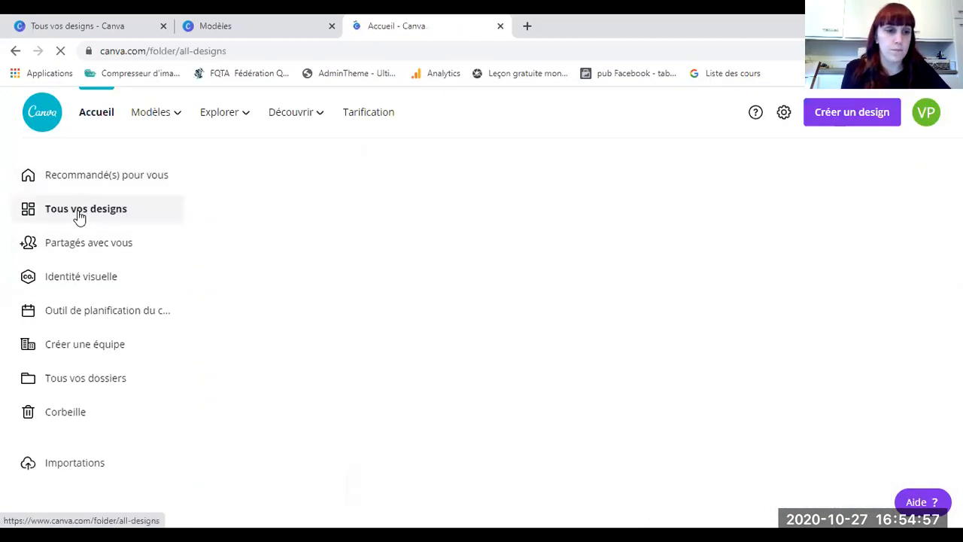
{"action": "left_click", "coordinate": [514, 304]}
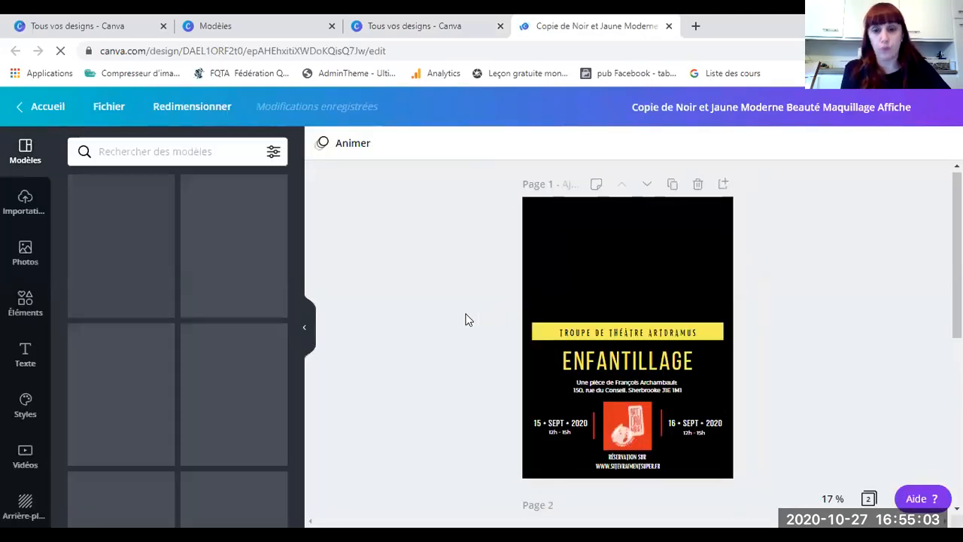
Step: Make a small drag at the right edge of the Enfantillage poster editor
{"action": "mouse_move", "coordinate": [957, 274]}
{"action": "left_mouse_down"}
{"action": "mouse_move", "coordinate": [958, 313]}
{"action": "mouse_move", "coordinate": [957, 273]}
{"action": "left_mouse_up"}
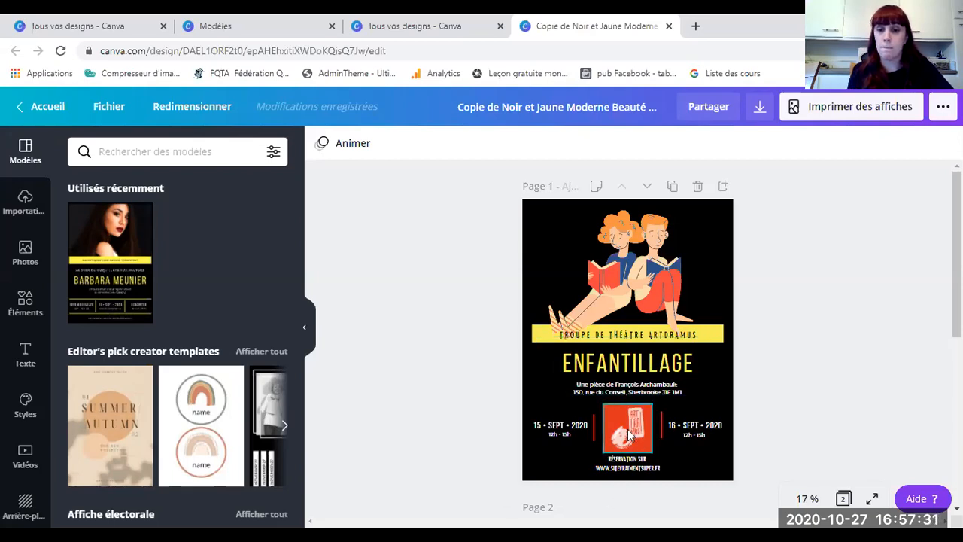
{"action": "left_click", "coordinate": [639, 468]}
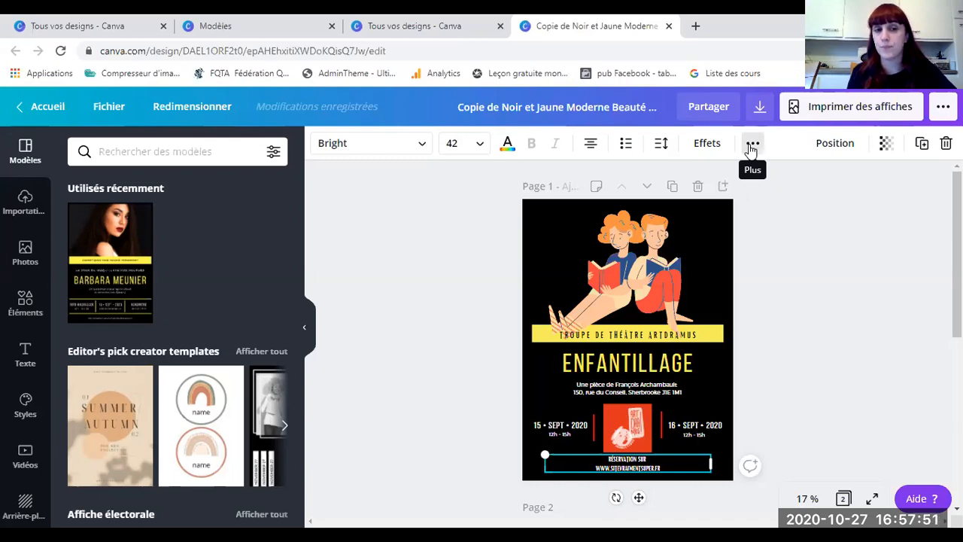
{"action": "double_click", "coordinate": [624, 469]}
{"action": "left_click", "coordinate": [597, 466]}
{"action": "left_click_drag", "start_coordinate": [596, 468], "coordinate": [681, 472]}
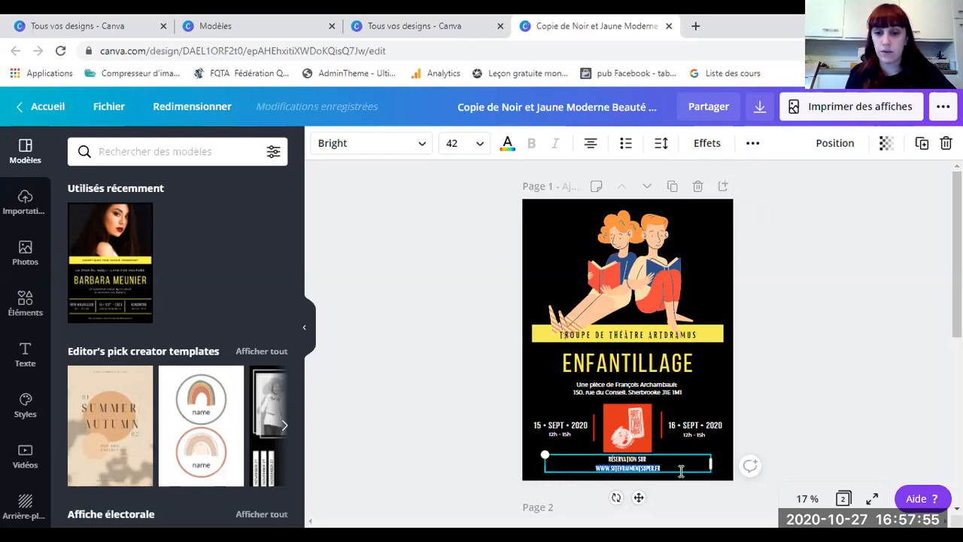
{"action": "left_click", "coordinate": [462, 469]}
{"action": "left_click", "coordinate": [625, 467]}
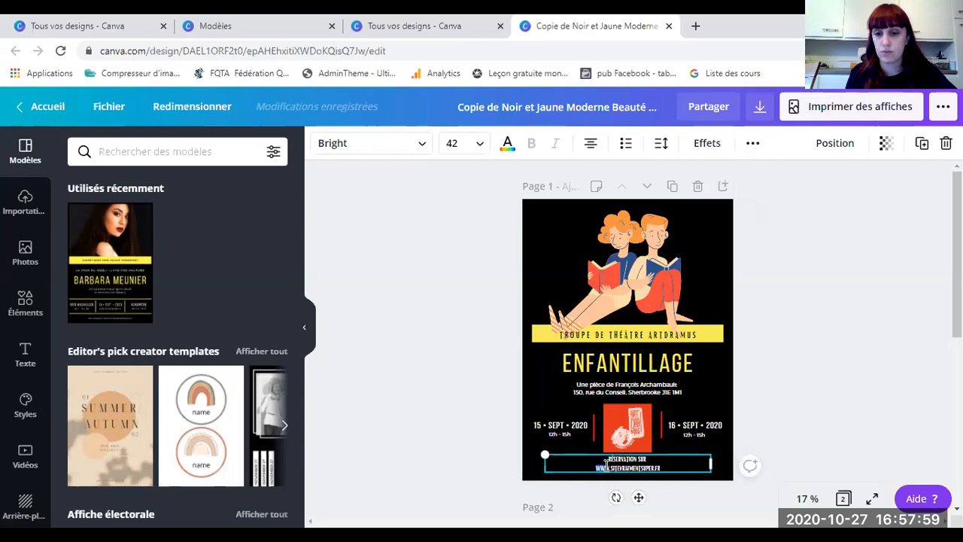
{"action": "left_click", "coordinate": [755, 147]}
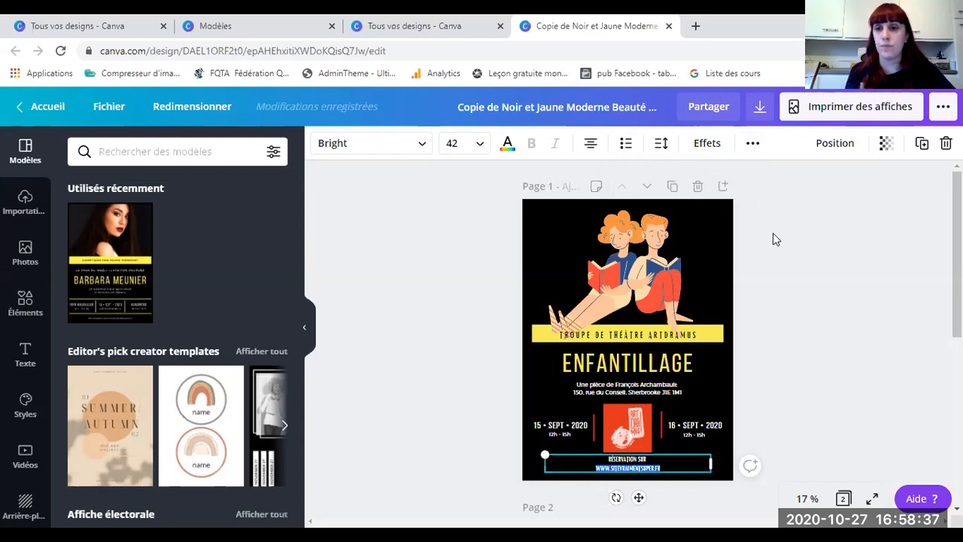
Step: View the Gratuit, Pro and Entreprise pricing plans, then go back to the home page
{"action": "left_click", "coordinate": [43, 109]}
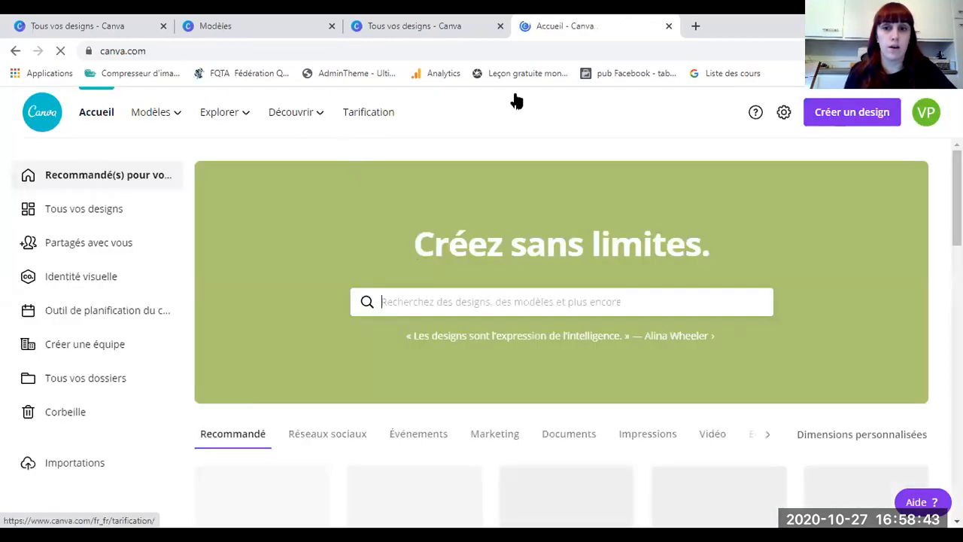
{"action": "left_click", "coordinate": [366, 115]}
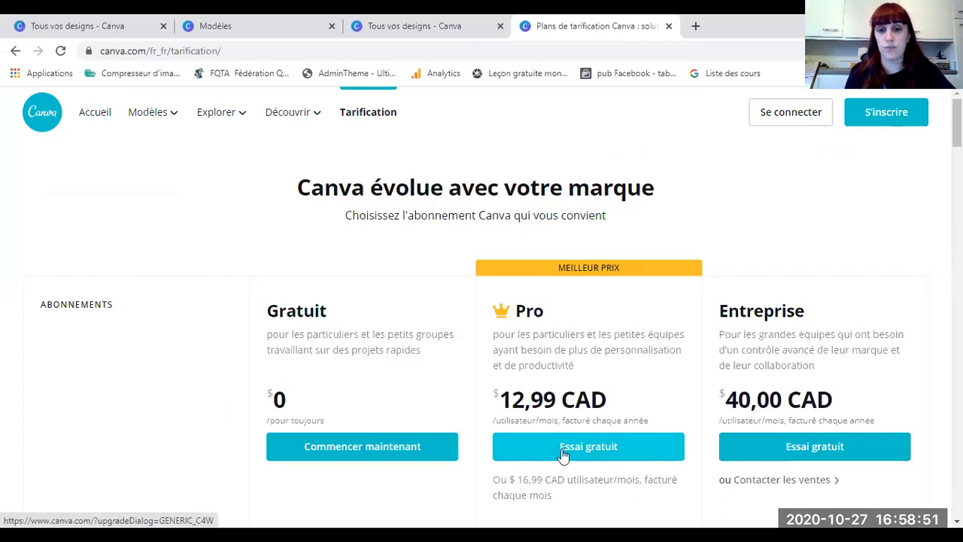
{"action": "scroll", "coordinate": [563, 340], "scroll_direction": "down", "scroll_amount": 4}
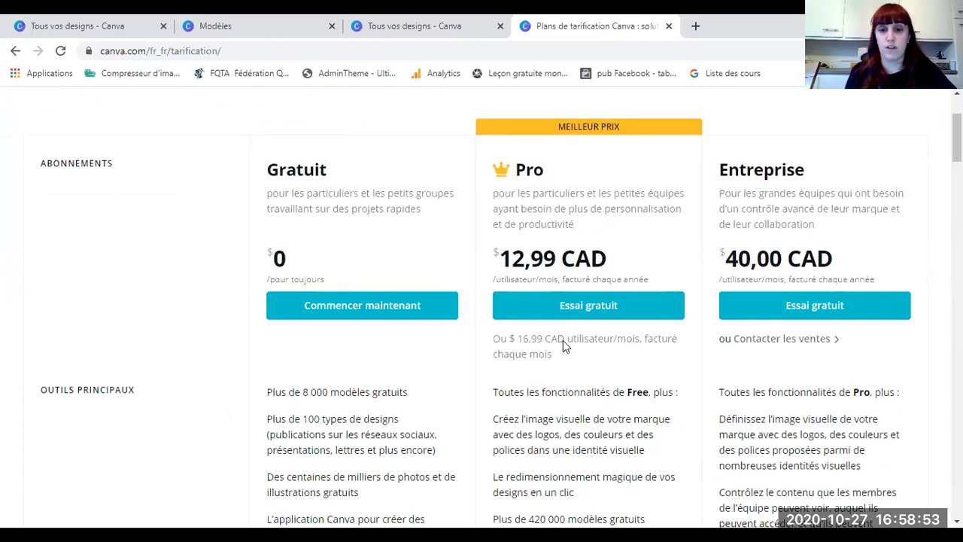
{"action": "scroll", "coordinate": [564, 340], "scroll_direction": "up", "scroll_amount": 3}
{"action": "scroll", "coordinate": [563, 340], "scroll_direction": "up", "scroll_amount": 1}
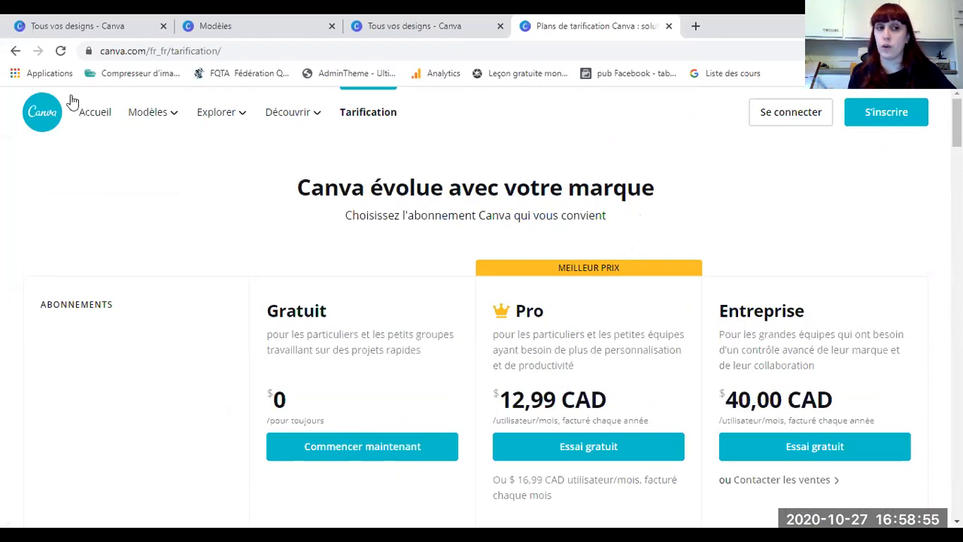
{"action": "left_click", "coordinate": [39, 122]}
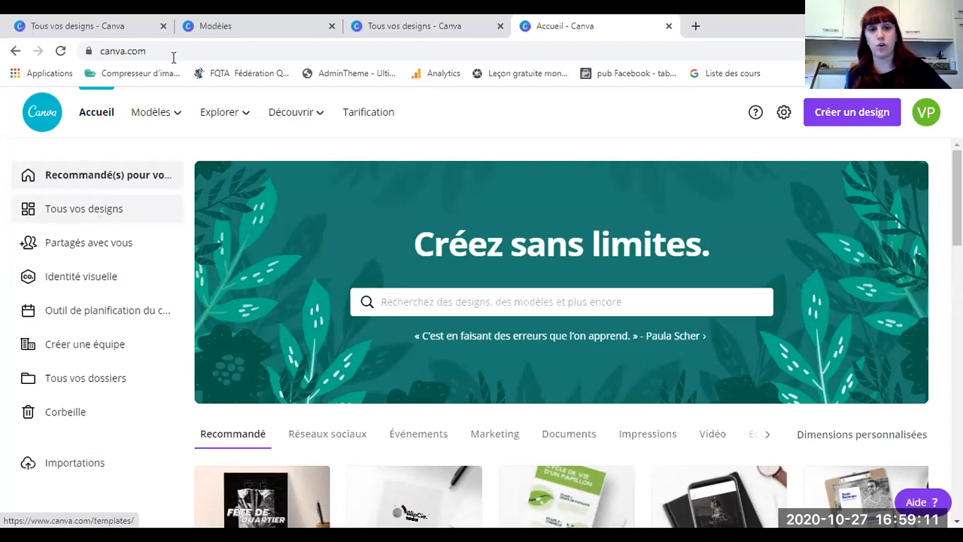
Step: Check the pricing page again, then show all saved designs
{"action": "left_click", "coordinate": [370, 113]}
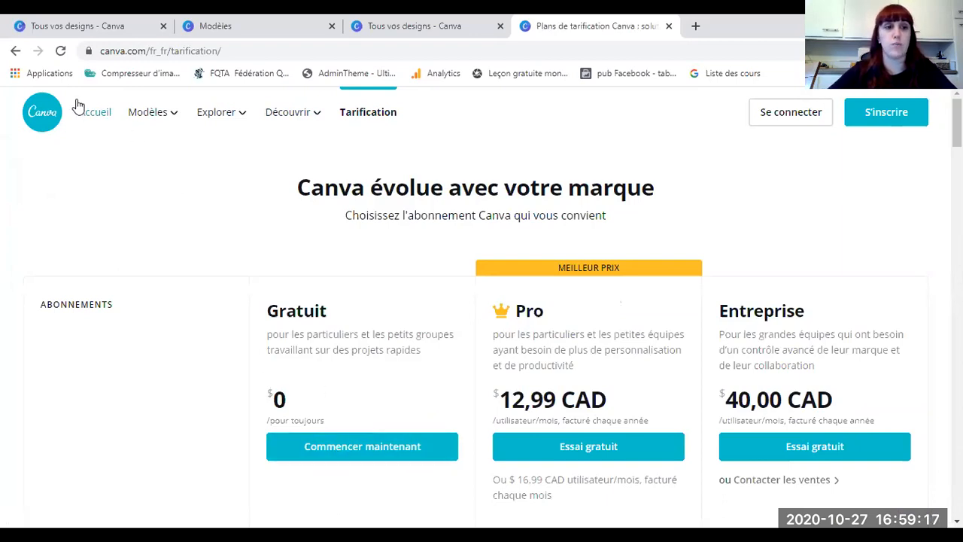
{"action": "left_click", "coordinate": [96, 115]}
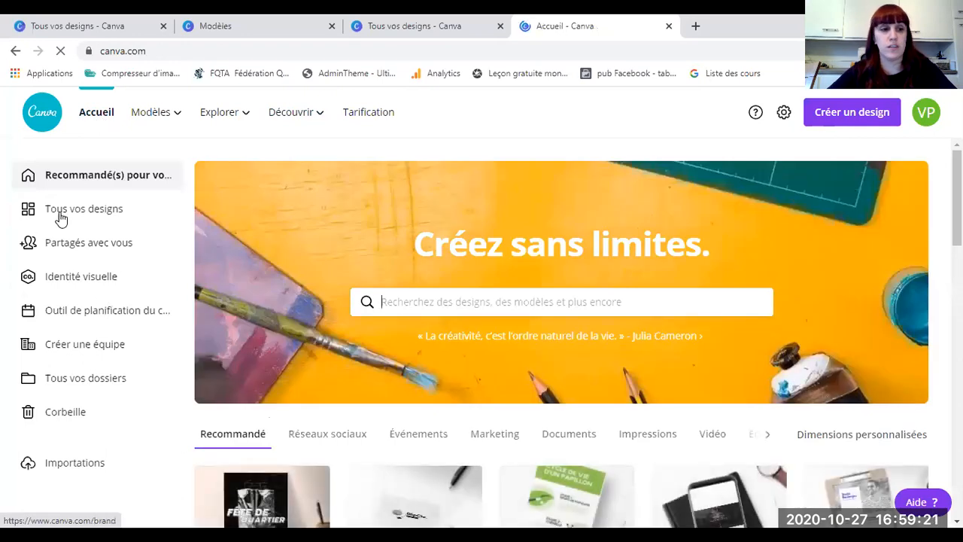
{"action": "left_click", "coordinate": [60, 219]}
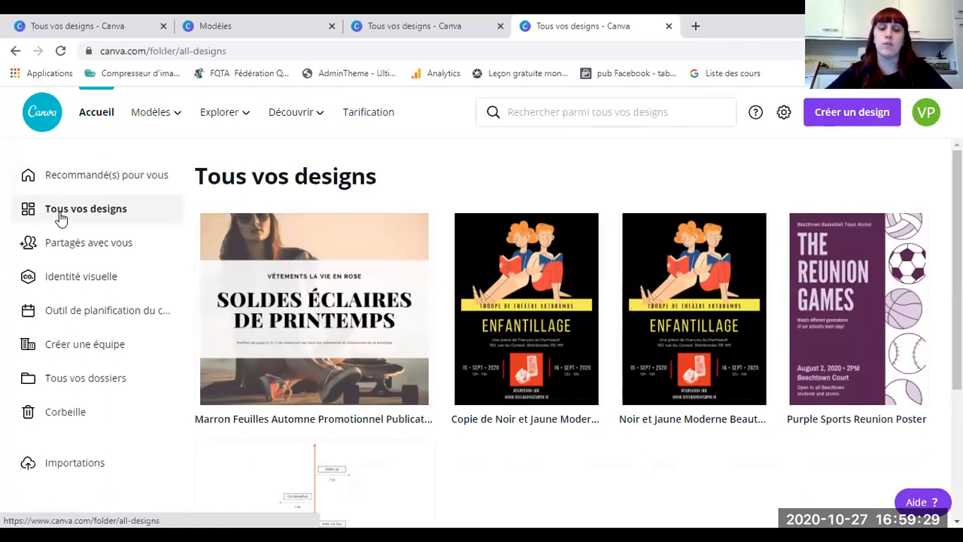
Step: Reopen the 'Copie de Noir et Jaune' Enfantillage poster from Tous vos designs
{"action": "left_click", "coordinate": [507, 331]}
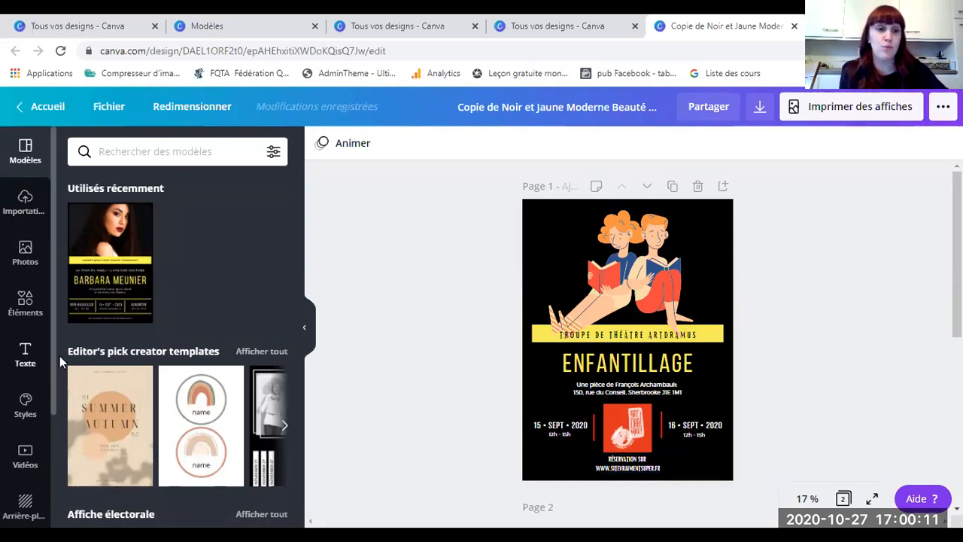
{"action": "scroll", "coordinate": [139, 363], "scroll_direction": "down", "scroll_amount": 5}
{"action": "scroll", "coordinate": [139, 363], "scroll_direction": "down", "scroll_amount": 2}
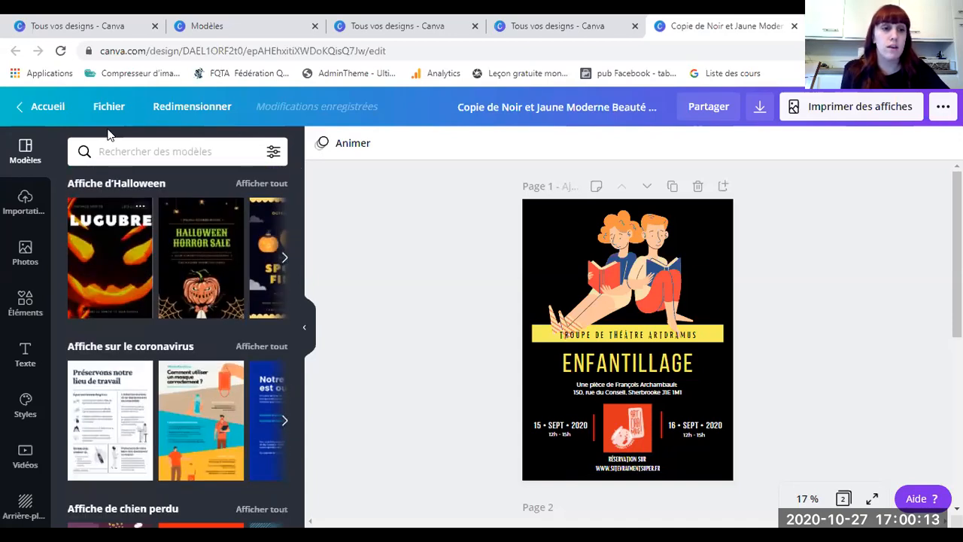
{"action": "type", "text": "af"}
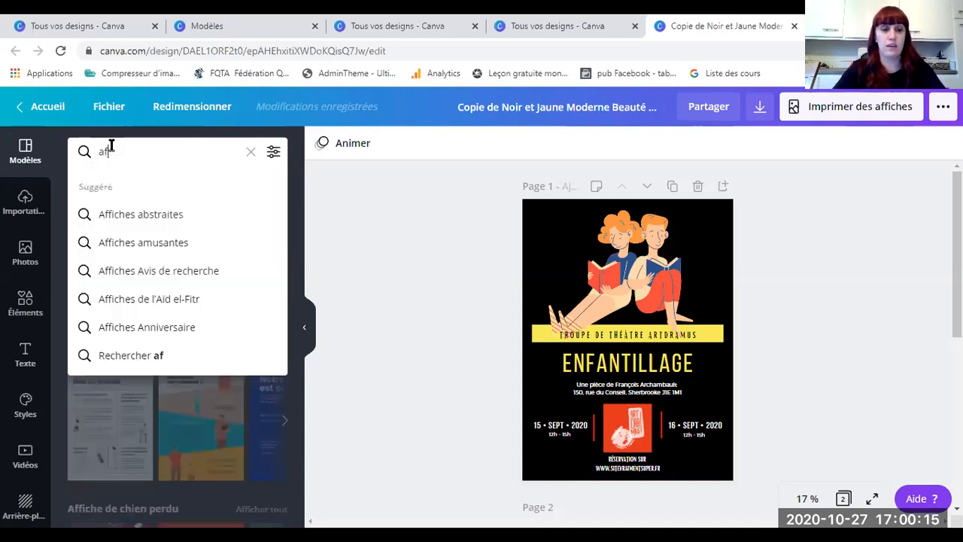
{"action": "type", "text": "fiche de spectacle"}
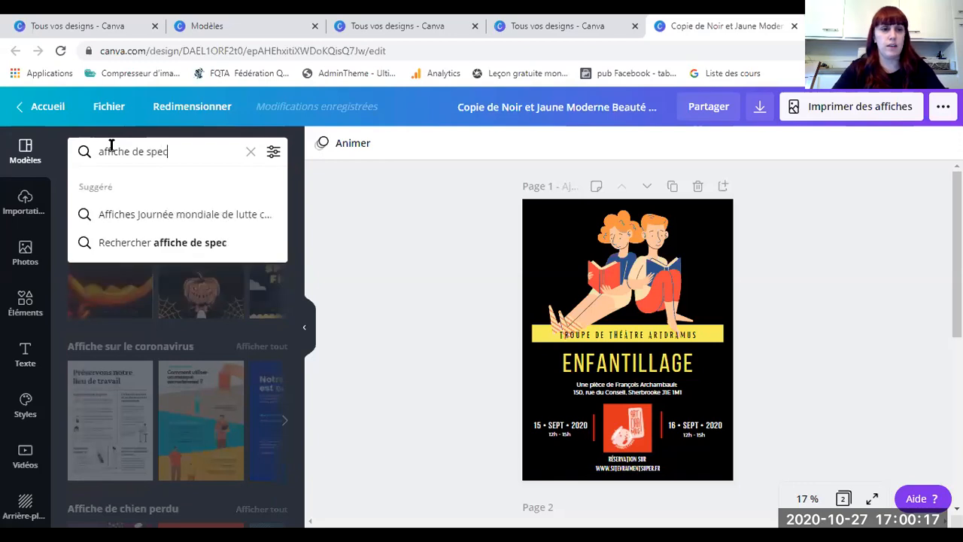
{"action": "key", "text": "Return"}
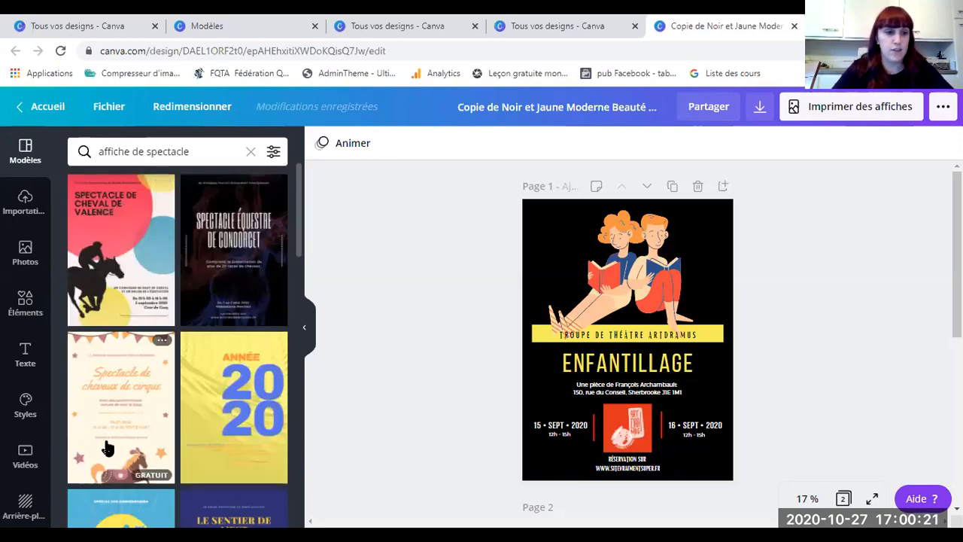
{"action": "scroll", "coordinate": [201, 294], "scroll_direction": "down", "scroll_amount": 3}
{"action": "scroll", "coordinate": [158, 324], "scroll_direction": "down", "scroll_amount": 9}
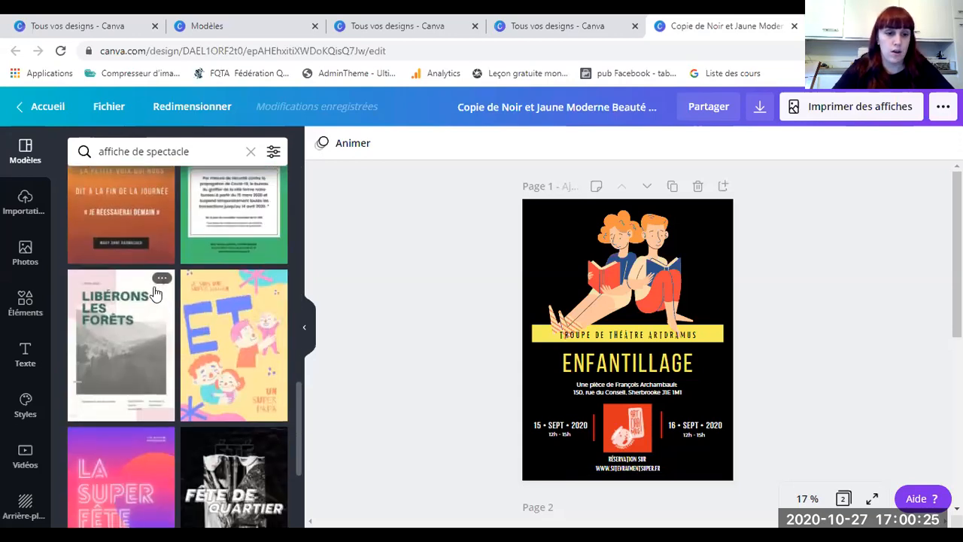
{"action": "scroll", "coordinate": [154, 297], "scroll_direction": "down", "scroll_amount": 3}
{"action": "scroll", "coordinate": [155, 294], "scroll_direction": "up", "scroll_amount": 6}
{"action": "left_click", "coordinate": [140, 153]}
{"action": "key", "text": "BackSpace"}
{"action": "key", "text": "BackSpace"}
{"action": "key", "text": "BackSpace"}
{"action": "key", "text": "BackSpace"}
{"action": "key", "text": "BackSpace"}
{"action": "key", "text": "BackSpace"}
{"action": "key", "text": "BackSpace"}
{"action": "key", "text": "BackSpace"}
{"action": "key", "text": "BackSpace"}
{"action": "key", "text": "BackSpace"}
{"action": "key", "text": "BackSpace"}
{"action": "key", "text": "Return"}
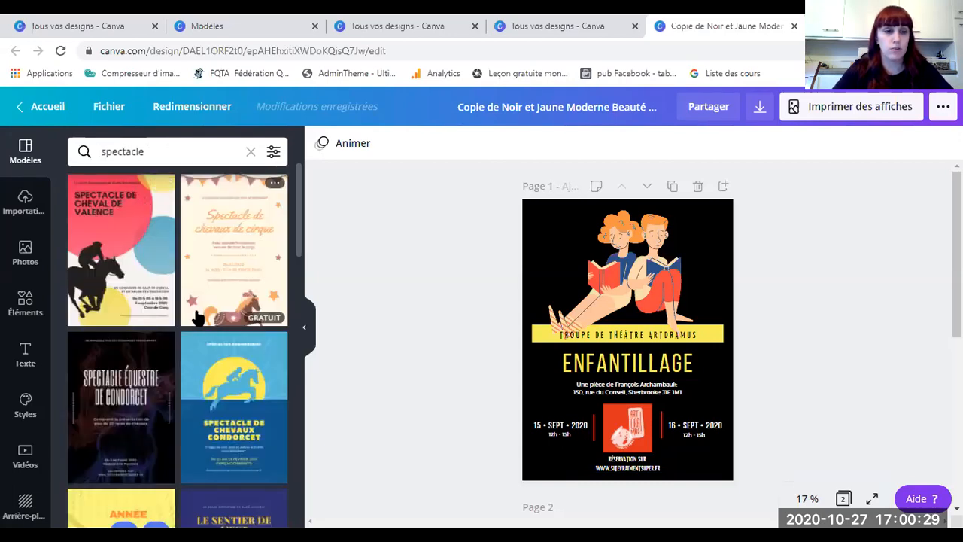
{"action": "scroll", "coordinate": [135, 354], "scroll_direction": "down", "scroll_amount": 1}
{"action": "scroll", "coordinate": [187, 327], "scroll_direction": "down", "scroll_amount": 4}
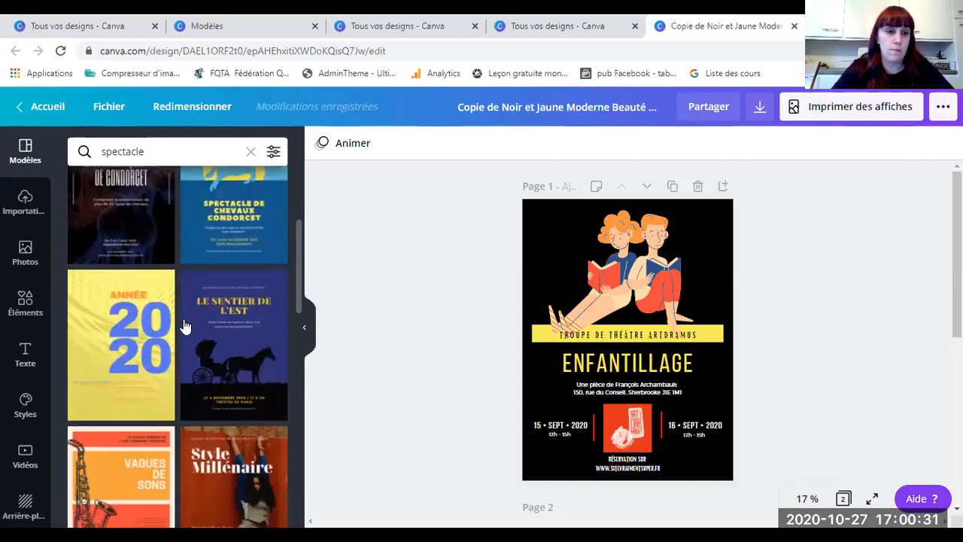
{"action": "scroll", "coordinate": [184, 326], "scroll_direction": "down", "scroll_amount": 6}
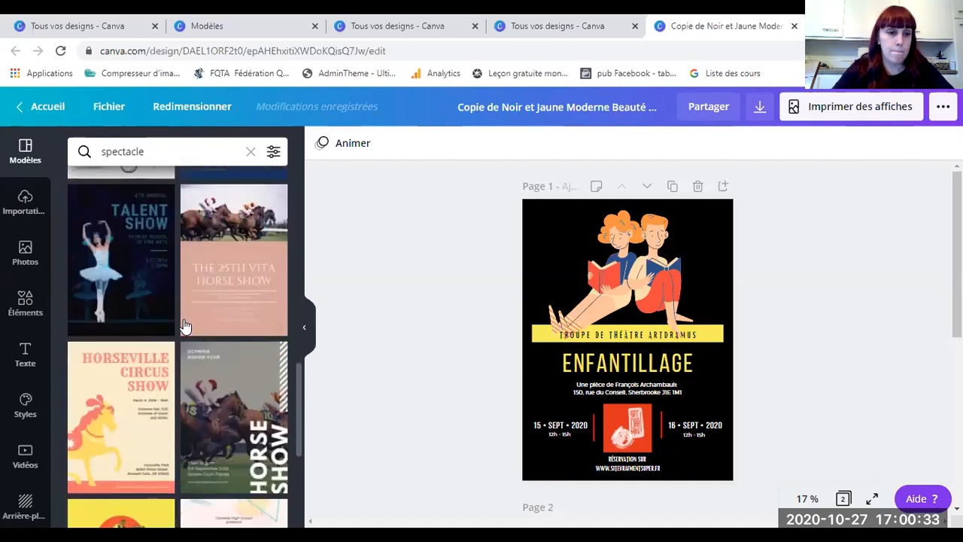
{"action": "scroll", "coordinate": [175, 335], "scroll_direction": "down", "scroll_amount": 4}
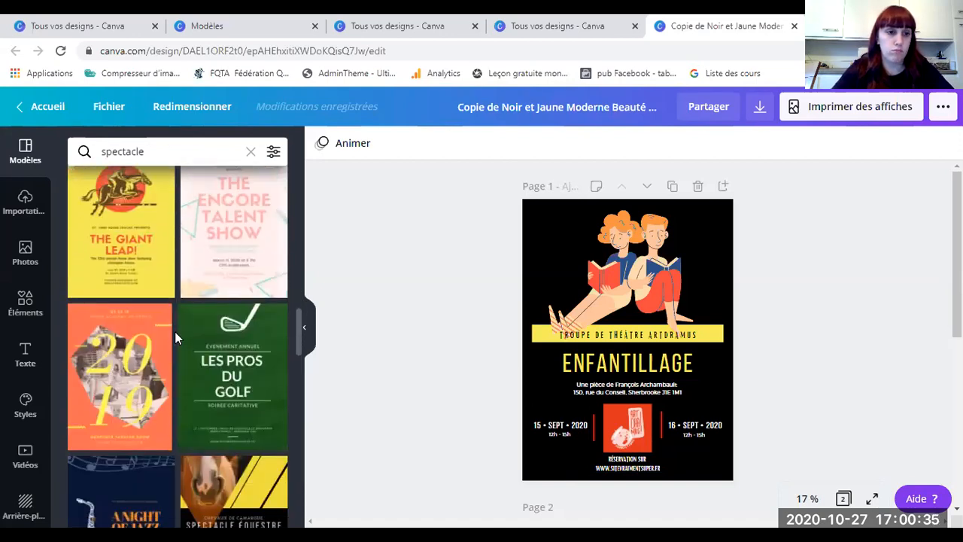
{"action": "scroll", "coordinate": [174, 336], "scroll_direction": "down", "scroll_amount": 6}
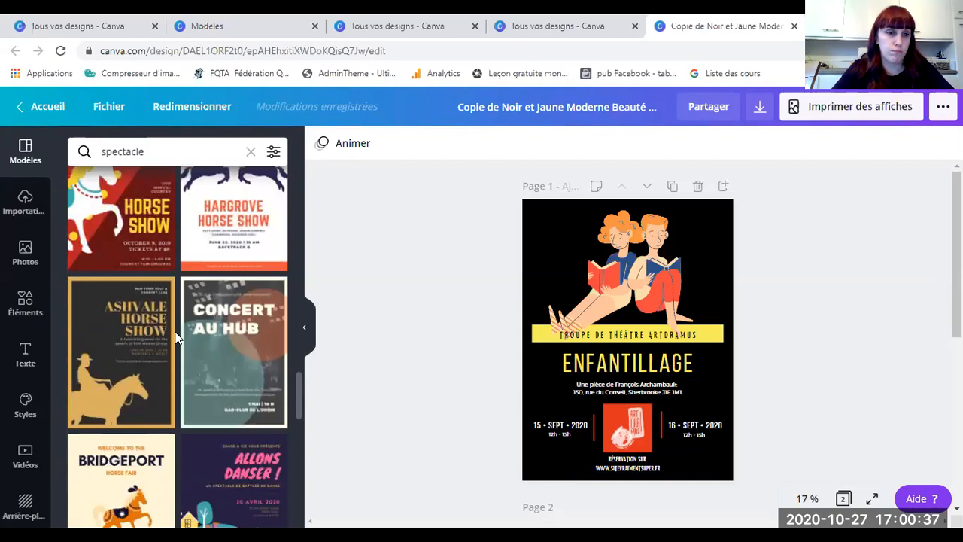
{"action": "scroll", "coordinate": [175, 337], "scroll_direction": "down", "scroll_amount": 4}
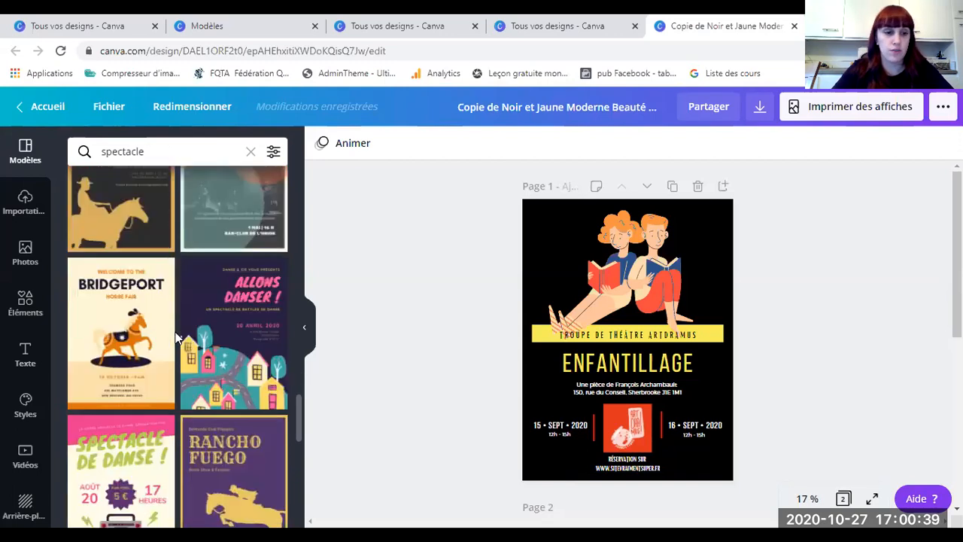
{"action": "scroll", "coordinate": [174, 336], "scroll_direction": "down", "scroll_amount": 2}
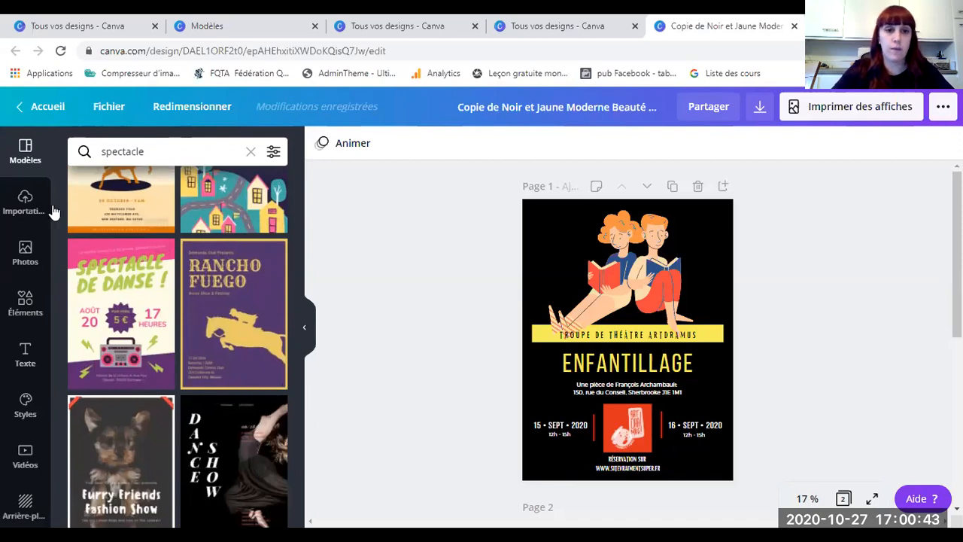
Step: Change the template search term from 'spectacle' to 'affiche théâtre'
{"action": "scroll", "coordinate": [172, 314], "scroll_direction": "down", "scroll_amount": 5}
{"action": "left_click_drag", "start_coordinate": [155, 150], "coordinate": [96, 150]}
{"action": "key", "text": "BackSpace"}
{"action": "type", "text": "affiche t"}
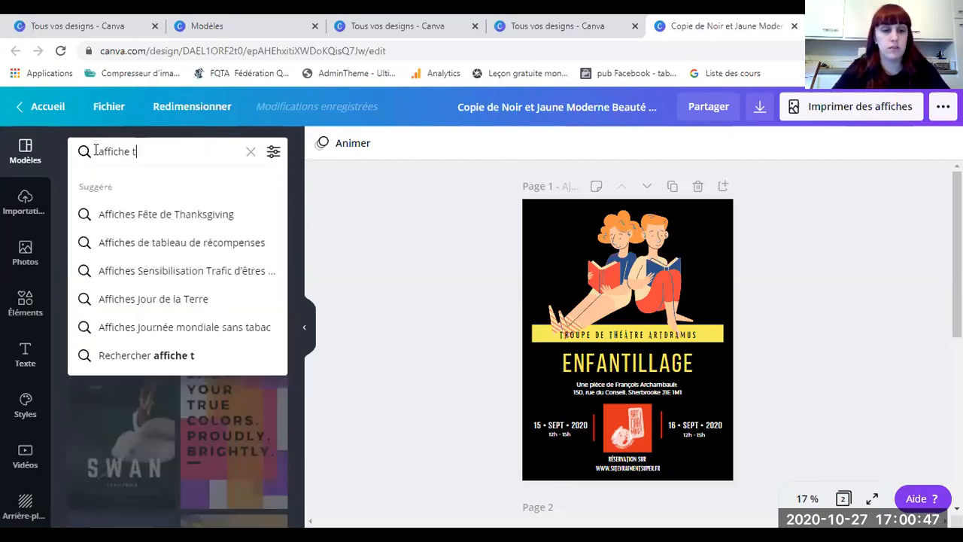
{"action": "type", "text": "héâtre"}
{"action": "key", "text": "Return"}
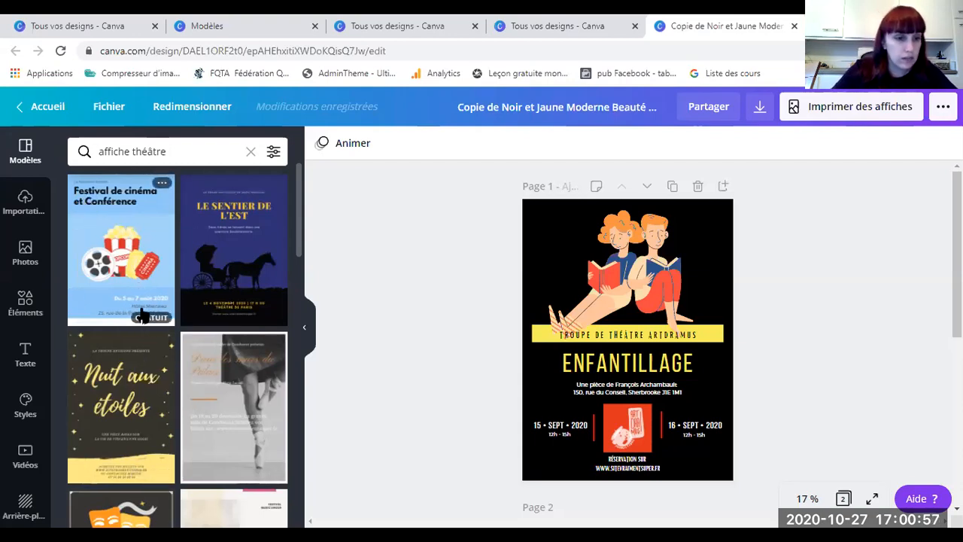
Step: Browse the 'affiche théâtre' template results, then switch to the Importations panel
{"action": "scroll", "coordinate": [120, 331], "scroll_direction": "down", "scroll_amount": 3}
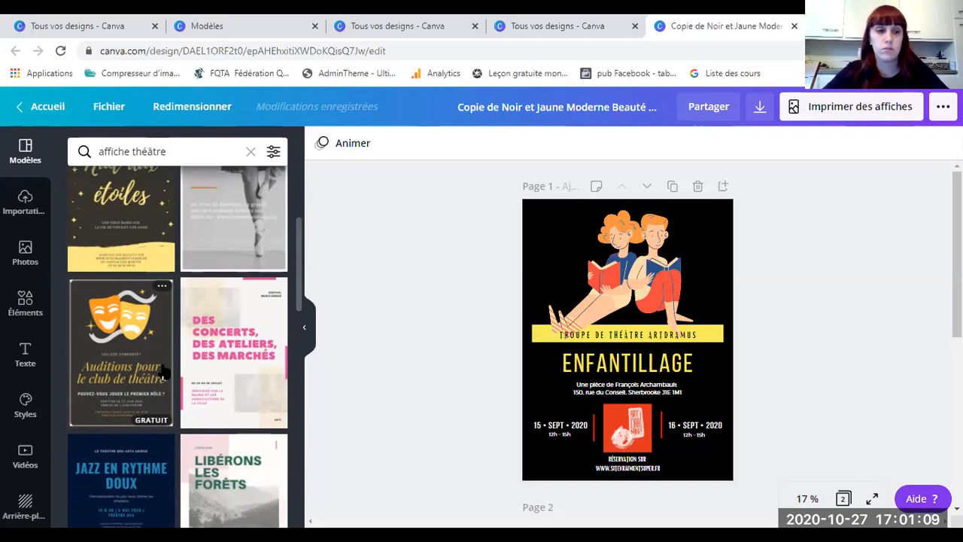
{"action": "scroll", "coordinate": [172, 366], "scroll_direction": "down", "scroll_amount": 1}
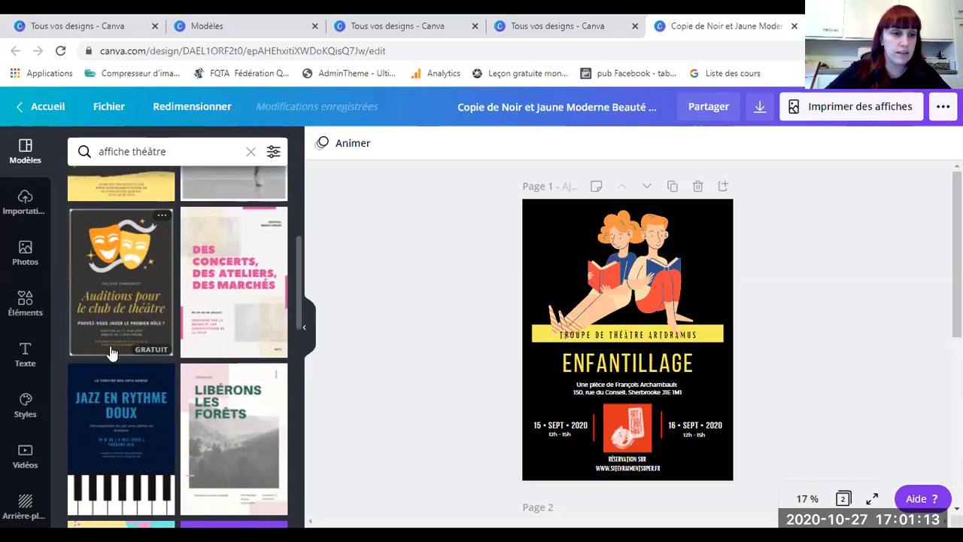
{"action": "scroll", "coordinate": [113, 349], "scroll_direction": "down", "scroll_amount": 4}
{"action": "scroll", "coordinate": [191, 287], "scroll_direction": "down", "scroll_amount": 5}
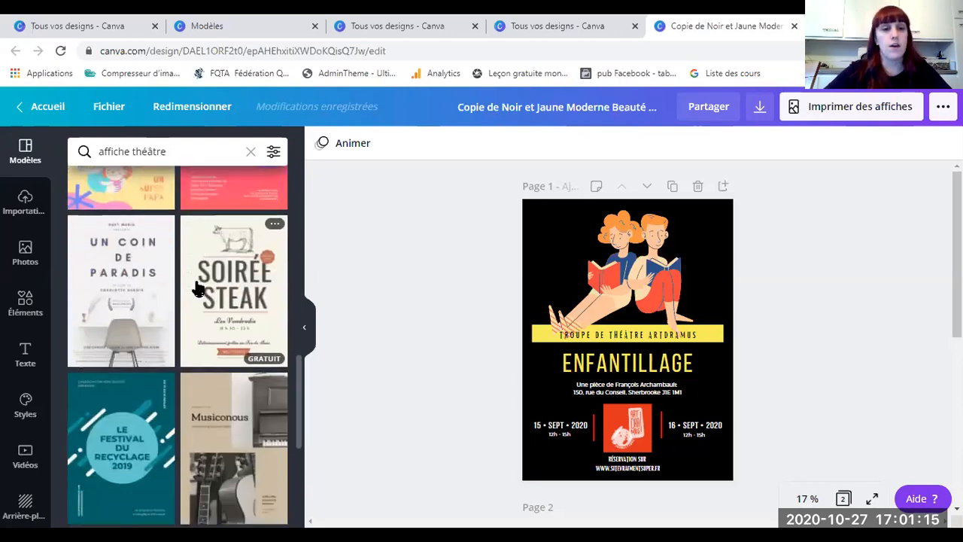
{"action": "scroll", "coordinate": [205, 396], "scroll_direction": "down", "scroll_amount": 1}
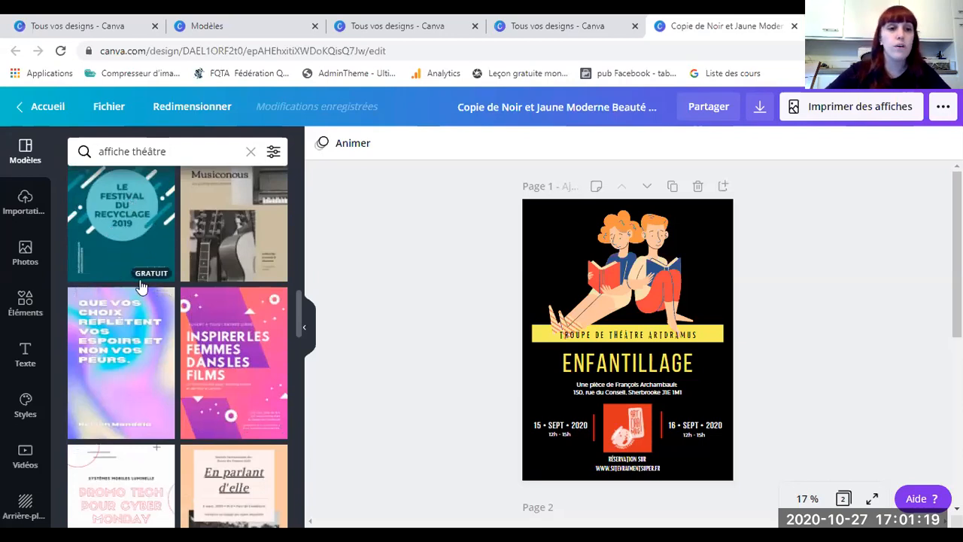
{"action": "scroll", "coordinate": [233, 310], "scroll_direction": "down", "scroll_amount": 6}
{"action": "scroll", "coordinate": [233, 310], "scroll_direction": "down", "scroll_amount": 8}
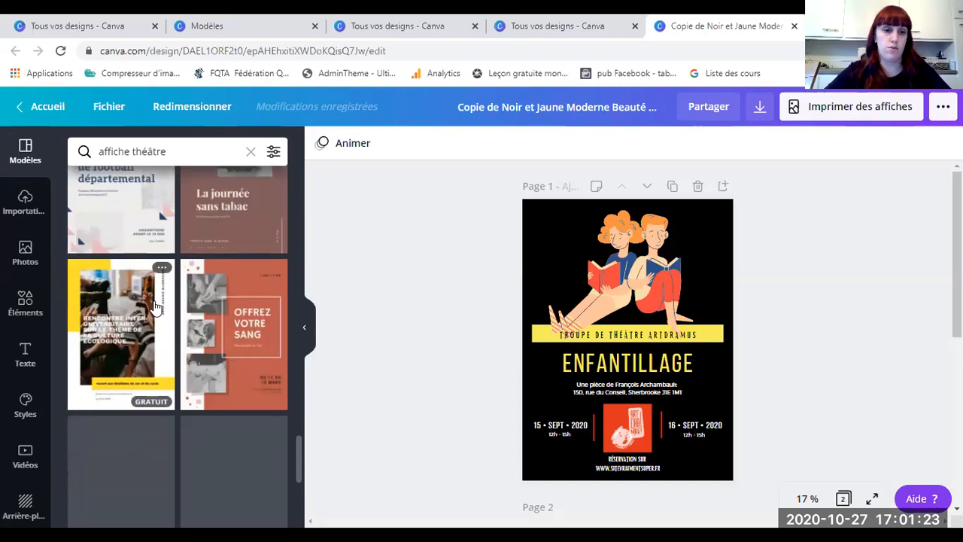
{"action": "scroll", "coordinate": [154, 305], "scroll_direction": "down", "scroll_amount": 6}
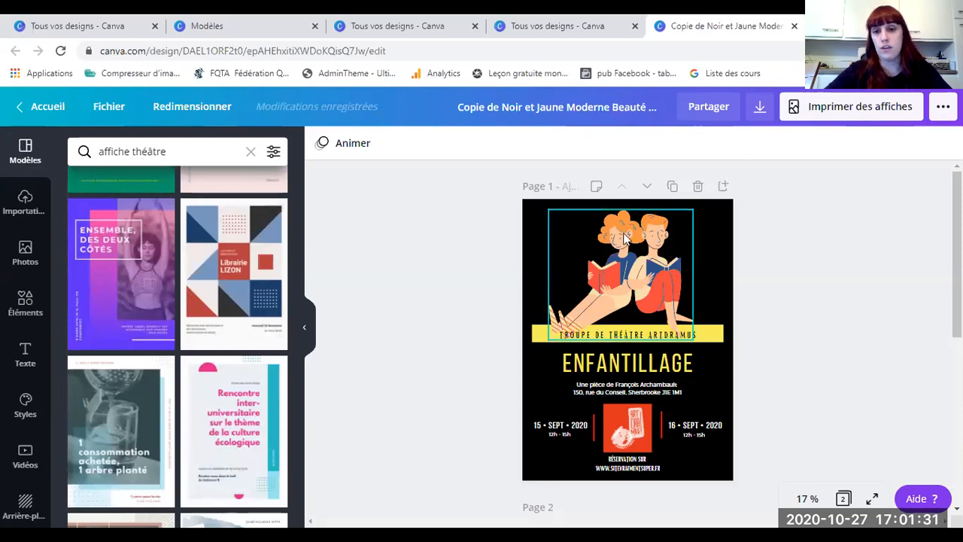
{"action": "scroll", "coordinate": [151, 302], "scroll_direction": "down", "scroll_amount": 5}
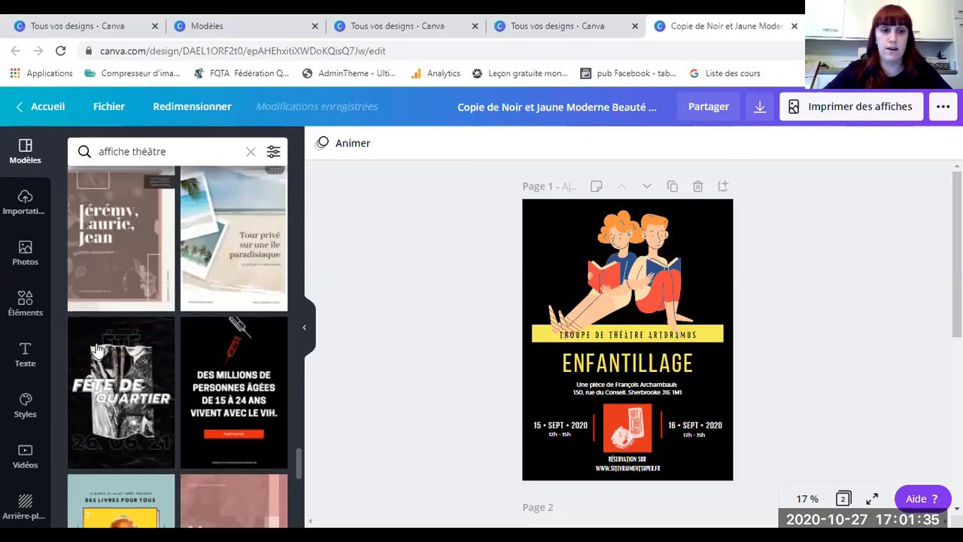
{"action": "scroll", "coordinate": [181, 435], "scroll_direction": "down", "scroll_amount": 3}
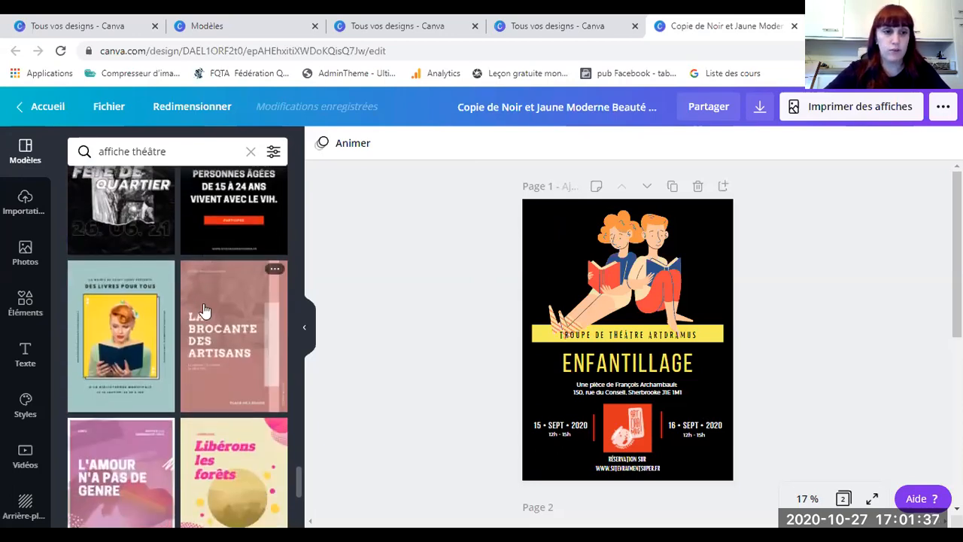
{"action": "scroll", "coordinate": [185, 437], "scroll_direction": "down", "scroll_amount": 5}
{"action": "left_click", "coordinate": [24, 205]}
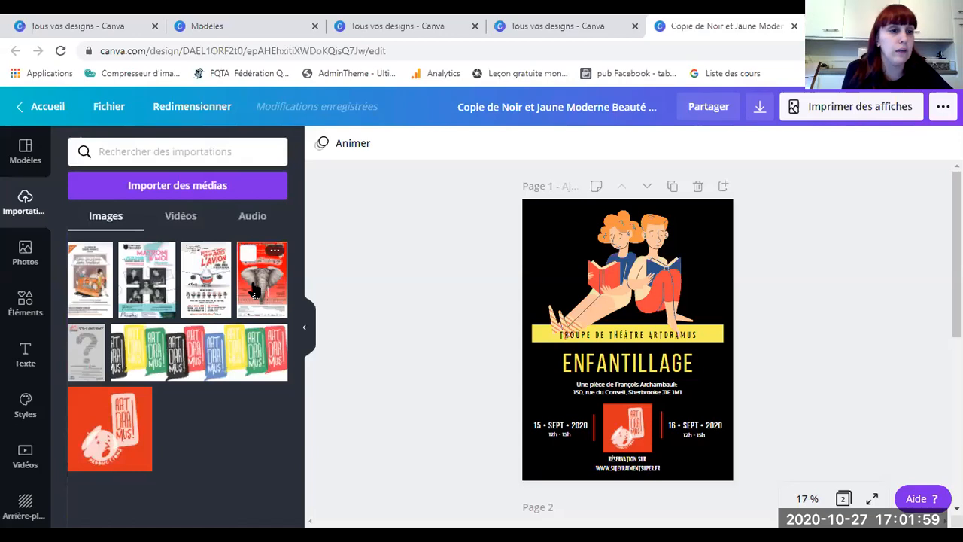
Step: Switch to the Photos library and browse the recent and Tendance photos
{"action": "left_click", "coordinate": [15, 265]}
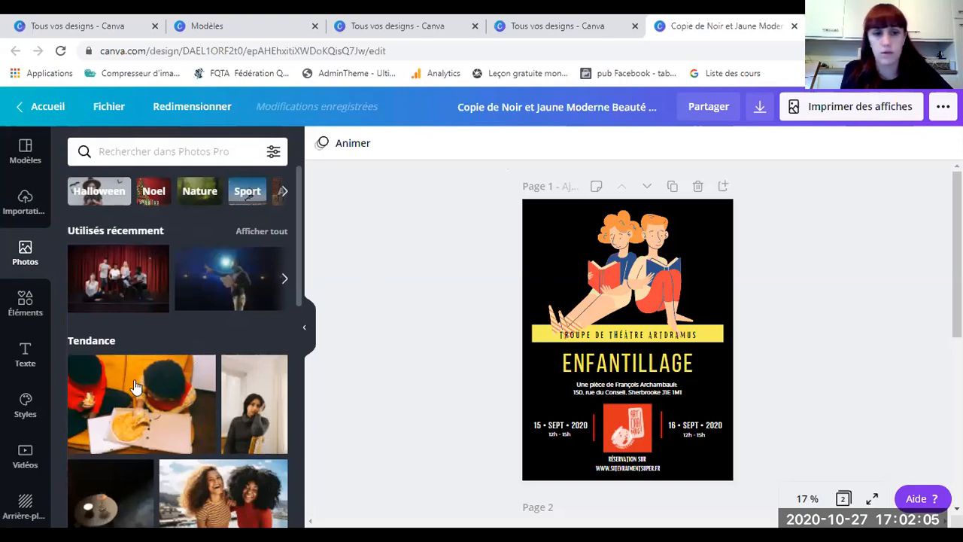
{"action": "scroll", "coordinate": [203, 323], "scroll_direction": "down", "scroll_amount": 2}
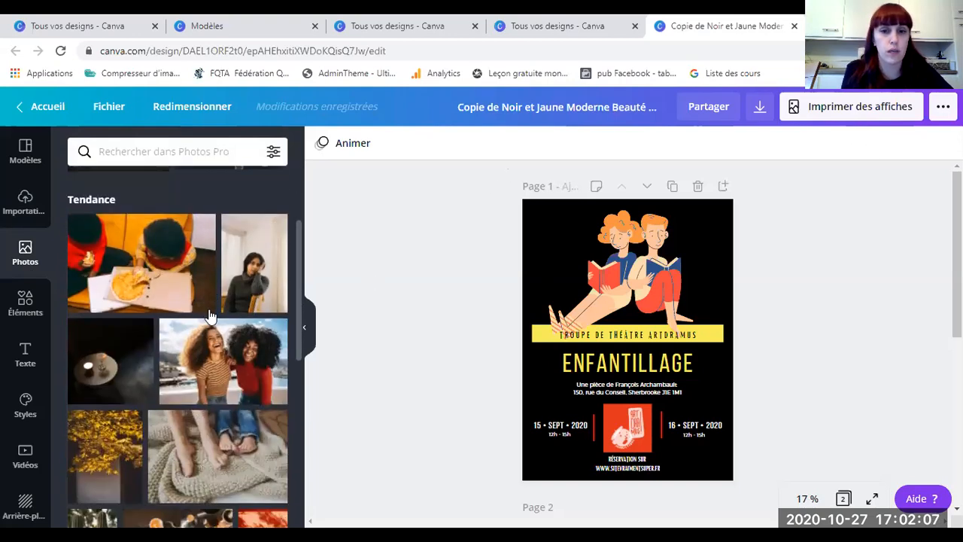
{"action": "scroll", "coordinate": [208, 315], "scroll_direction": "down", "scroll_amount": 3}
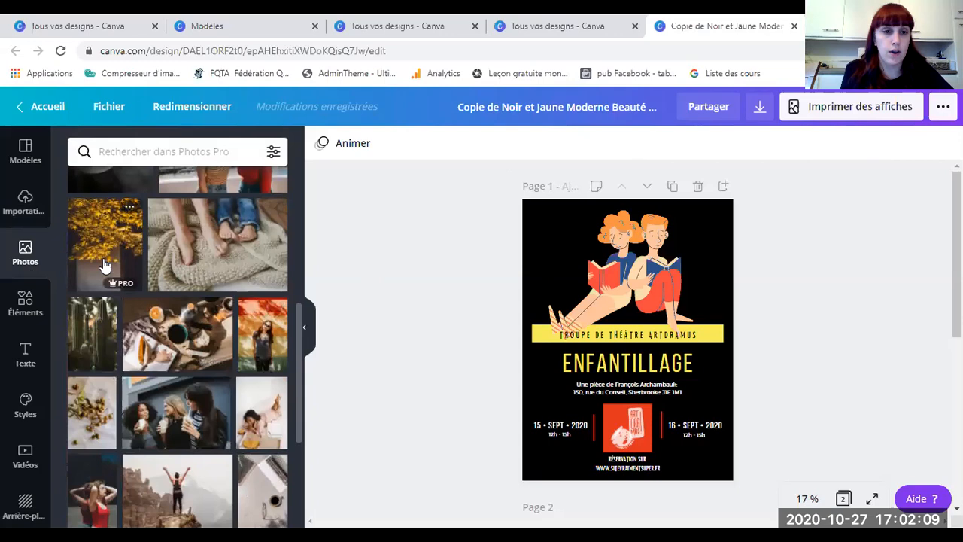
{"action": "scroll", "coordinate": [106, 271], "scroll_direction": "up", "scroll_amount": 5}
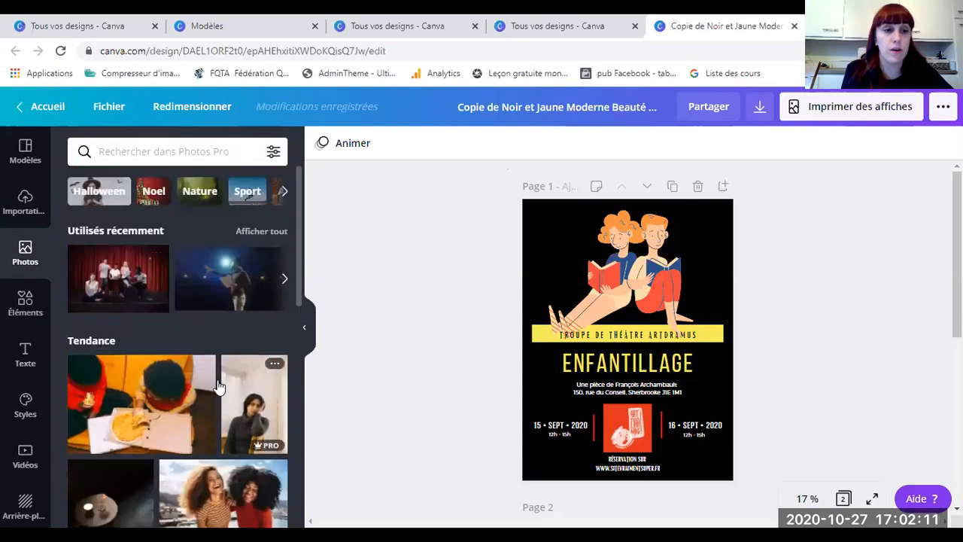
{"action": "scroll", "coordinate": [207, 331], "scroll_direction": "down", "scroll_amount": 3}
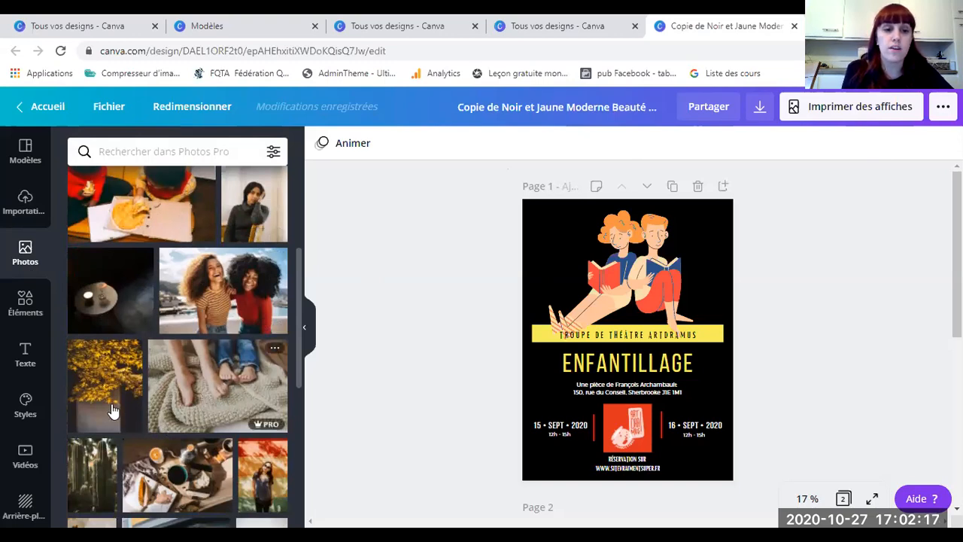
{"action": "scroll", "coordinate": [218, 376], "scroll_direction": "down", "scroll_amount": 2}
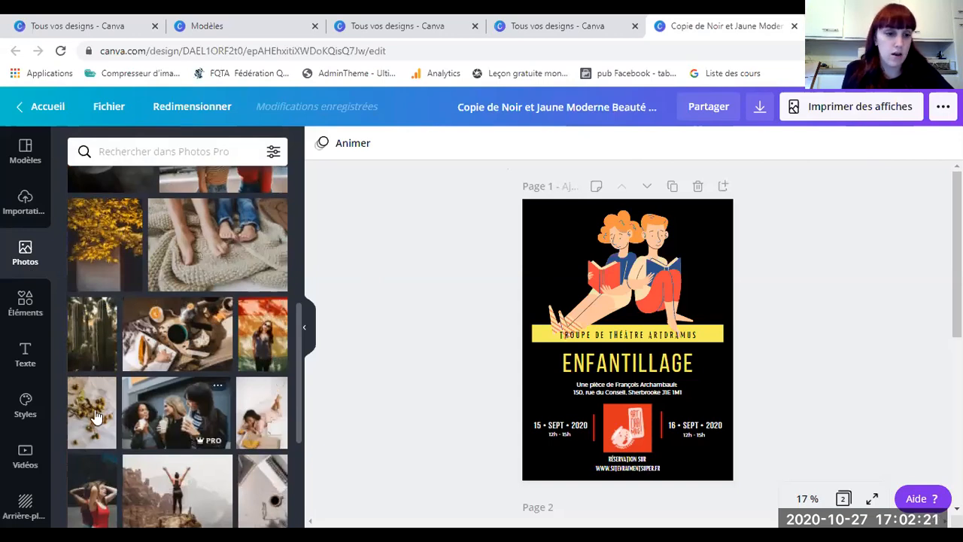
{"action": "scroll", "coordinate": [143, 343], "scroll_direction": "down", "scroll_amount": 2}
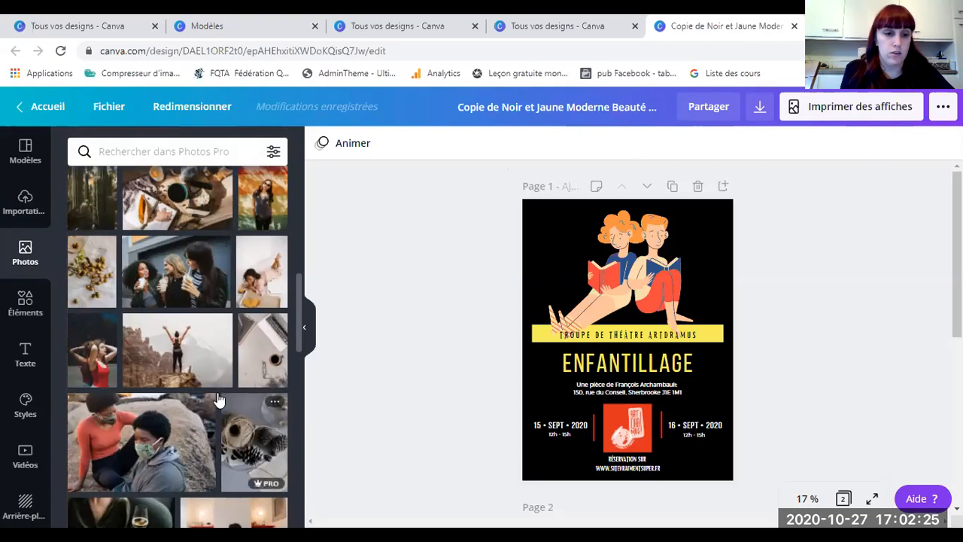
{"action": "scroll", "coordinate": [219, 401], "scroll_direction": "down", "scroll_amount": 2}
{"action": "scroll", "coordinate": [195, 316], "scroll_direction": "up", "scroll_amount": 1}
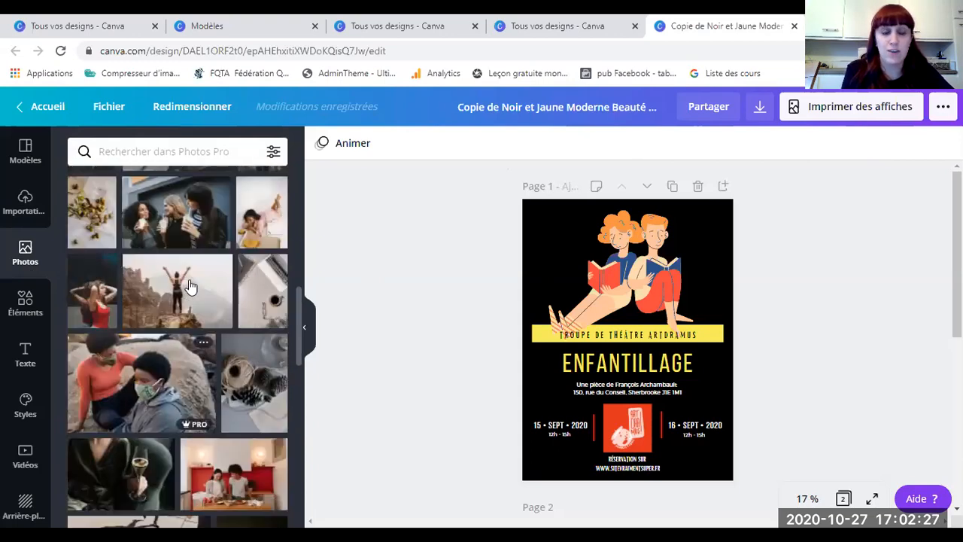
{"action": "scroll", "coordinate": [190, 286], "scroll_direction": "up", "scroll_amount": 10}
{"action": "left_click", "coordinate": [273, 151]}
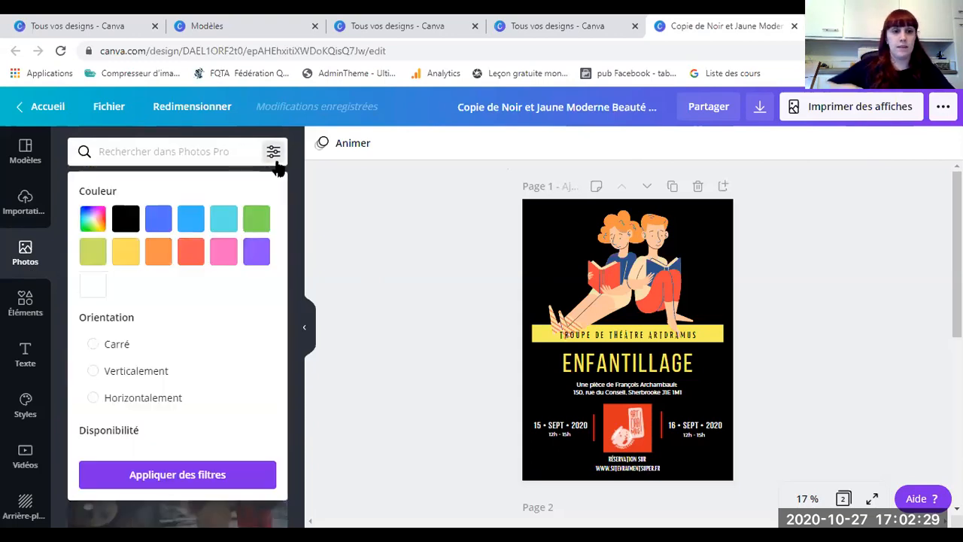
{"action": "scroll", "coordinate": [121, 367], "scroll_direction": "down", "scroll_amount": 1}
{"action": "left_click", "coordinate": [92, 398]}
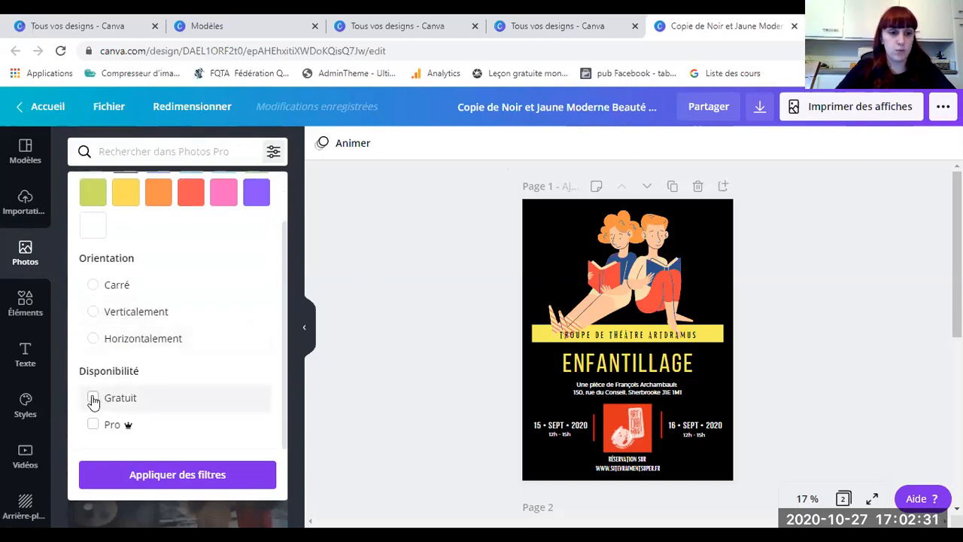
{"action": "left_click", "coordinate": [171, 478]}
{"action": "scroll", "coordinate": [161, 344], "scroll_direction": "down", "scroll_amount": 2}
{"action": "scroll", "coordinate": [160, 344], "scroll_direction": "down", "scroll_amount": 10}
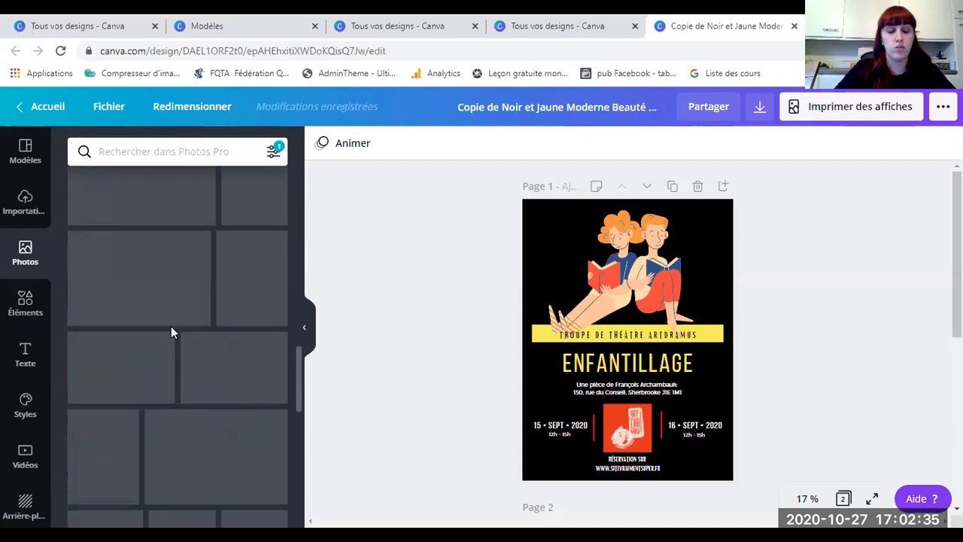
{"action": "scroll", "coordinate": [164, 280], "scroll_direction": "down", "scroll_amount": 1}
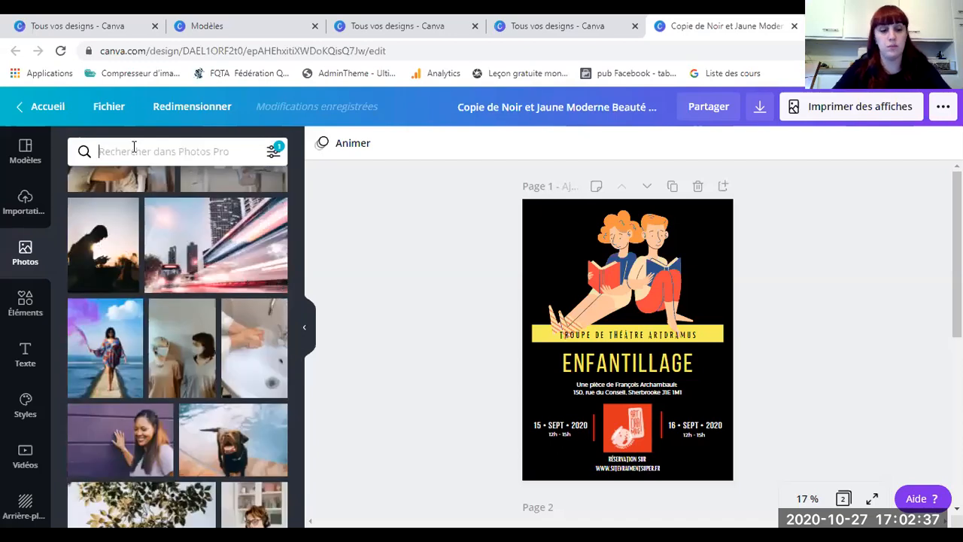
{"action": "type", "text": "the"}
{"action": "key", "text": "Return"}
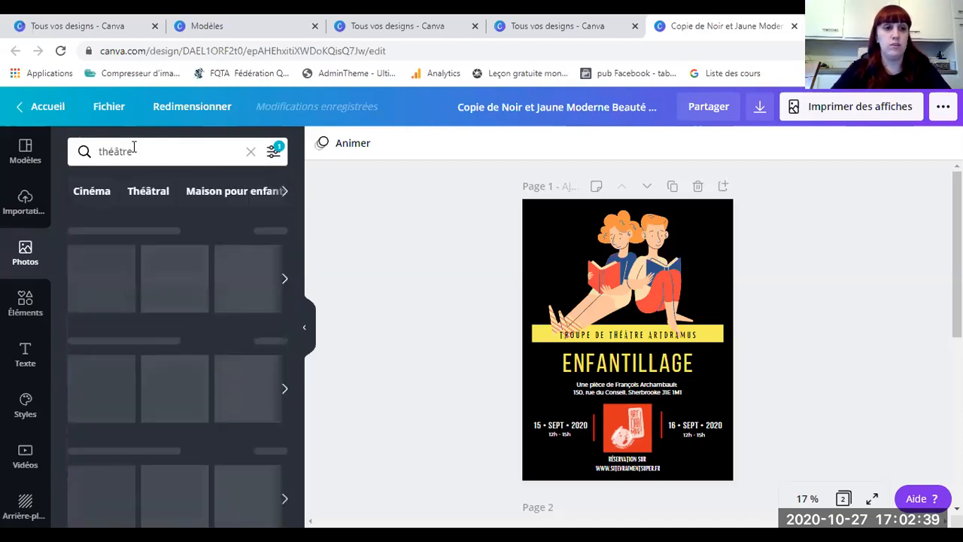
{"action": "scroll", "coordinate": [194, 321], "scroll_direction": "down", "scroll_amount": 2}
{"action": "scroll", "coordinate": [194, 317], "scroll_direction": "down", "scroll_amount": 10}
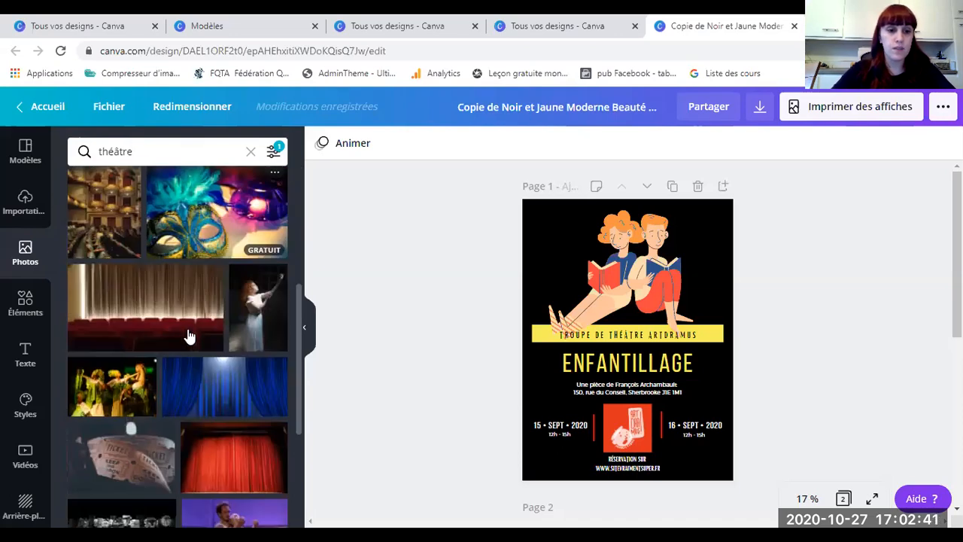
{"action": "scroll", "coordinate": [182, 329], "scroll_direction": "down", "scroll_amount": 5}
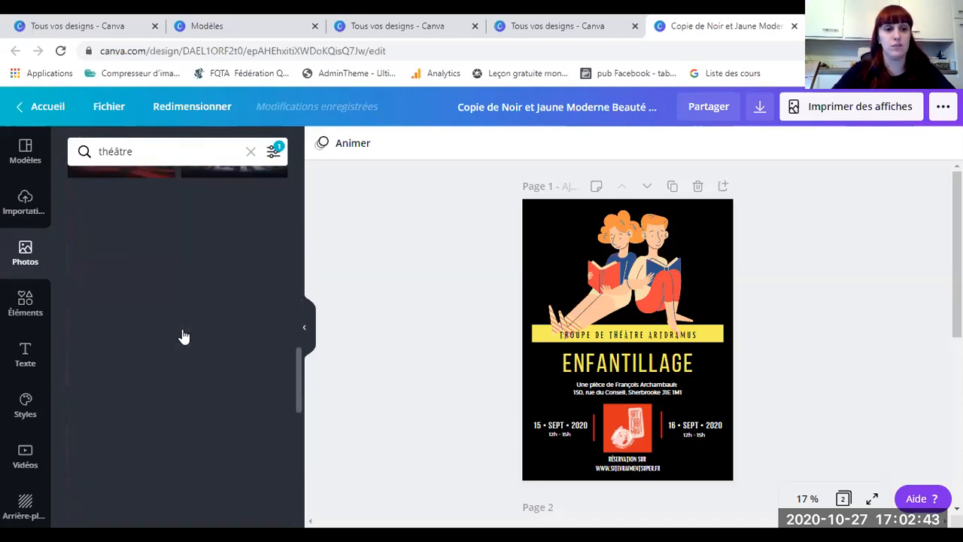
{"action": "scroll", "coordinate": [183, 331], "scroll_direction": "down", "scroll_amount": 2}
{"action": "scroll", "coordinate": [151, 325], "scroll_direction": "up", "scroll_amount": 5}
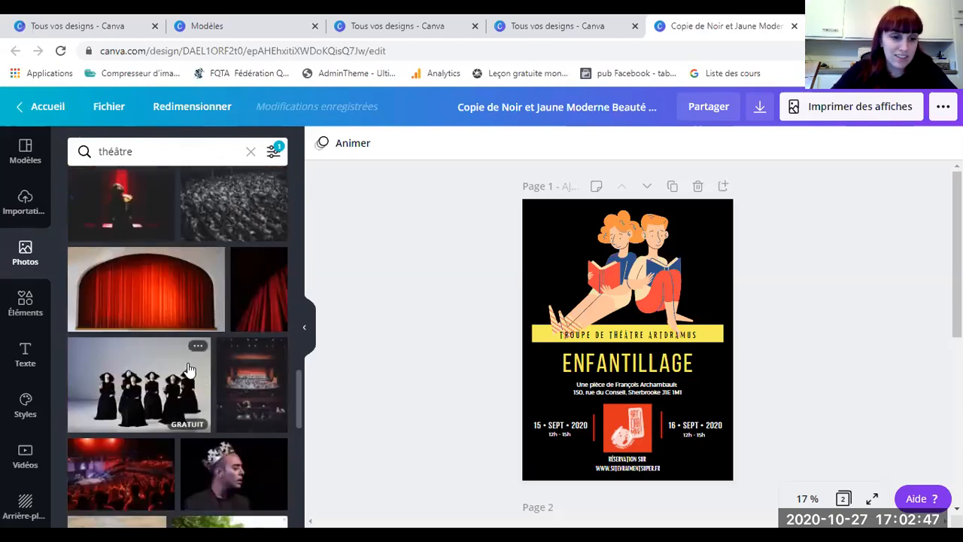
{"action": "scroll", "coordinate": [155, 403], "scroll_direction": "up", "scroll_amount": 3}
{"action": "scroll", "coordinate": [161, 333], "scroll_direction": "down", "scroll_amount": 2}
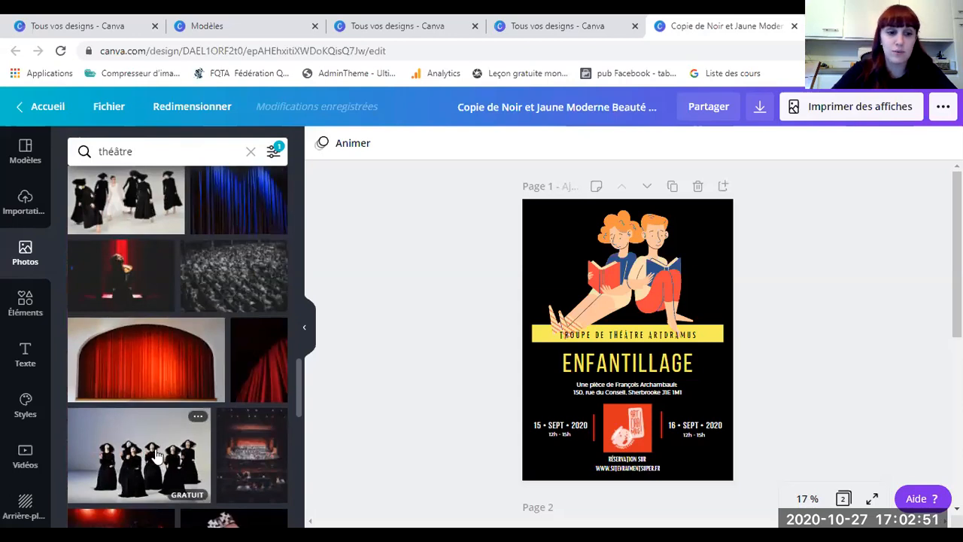
{"action": "scroll", "coordinate": [157, 447], "scroll_direction": "down", "scroll_amount": 2}
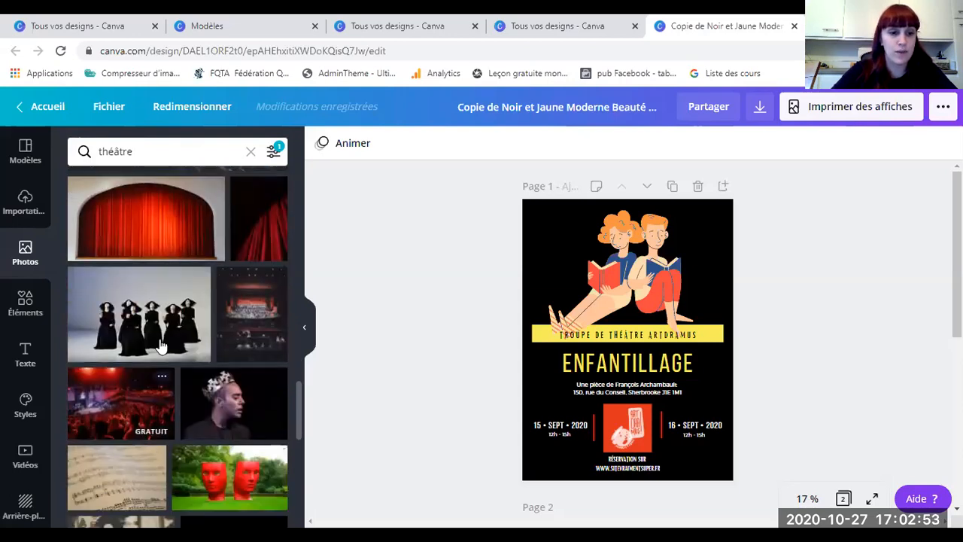
{"action": "scroll", "coordinate": [159, 362], "scroll_direction": "down", "scroll_amount": 7}
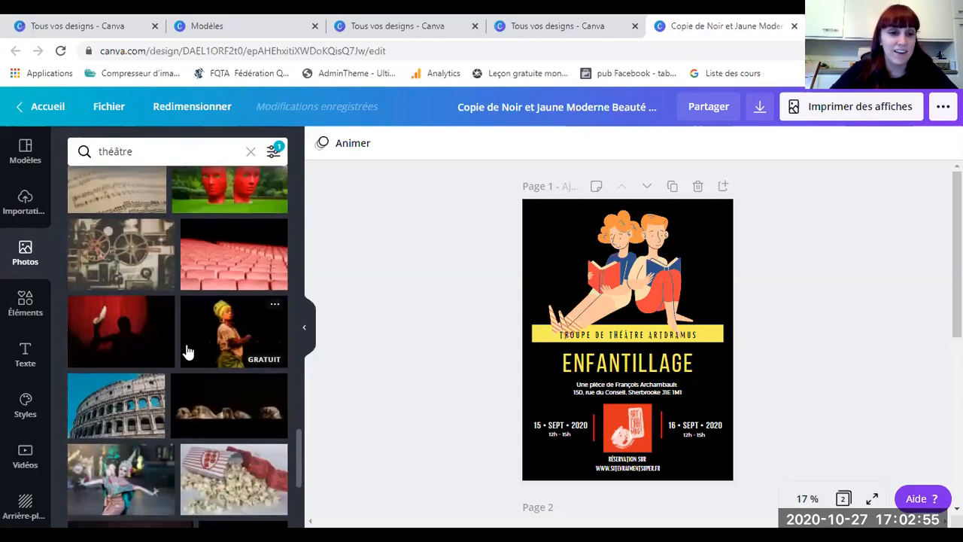
{"action": "scroll", "coordinate": [193, 344], "scroll_direction": "down", "scroll_amount": 6}
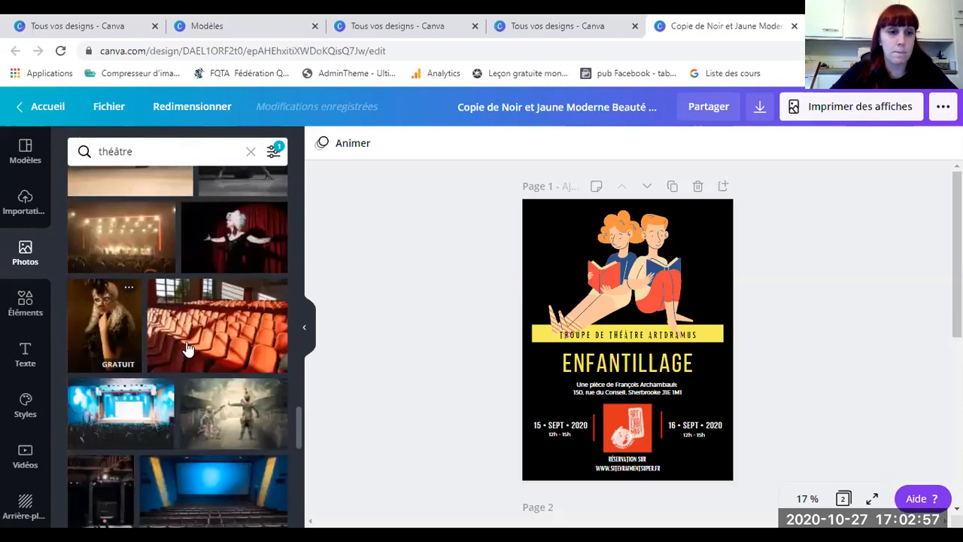
{"action": "scroll", "coordinate": [204, 346], "scroll_direction": "down", "scroll_amount": 8}
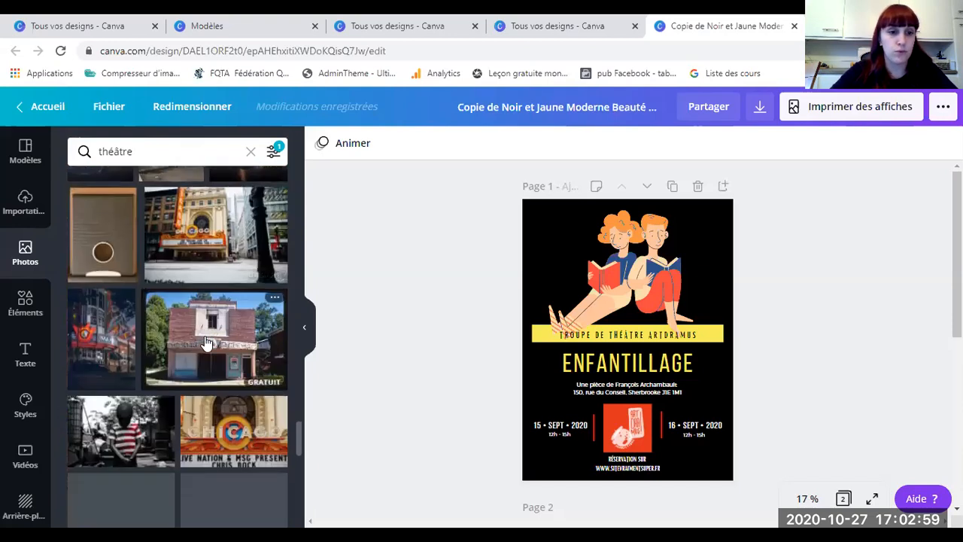
{"action": "scroll", "coordinate": [208, 342], "scroll_direction": "down", "scroll_amount": 3}
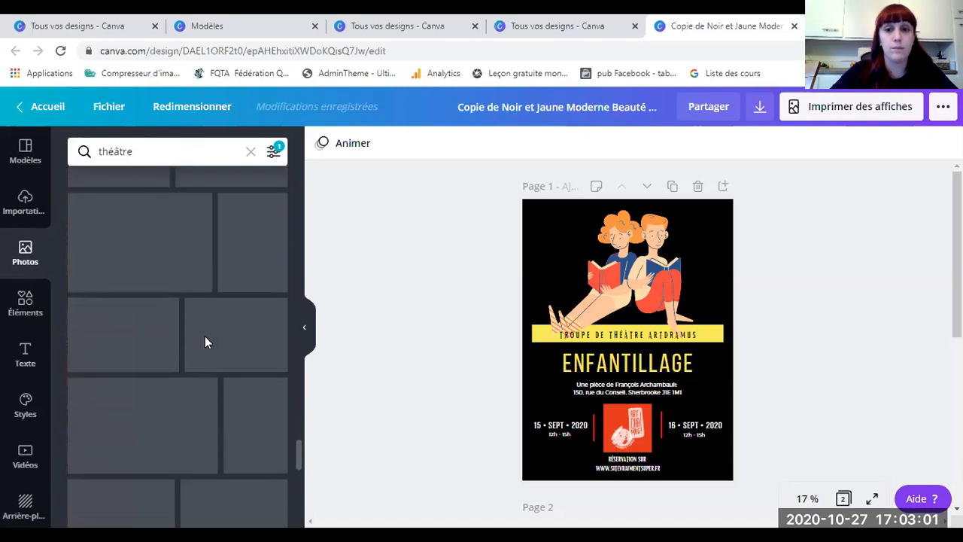
{"action": "left_click", "coordinate": [141, 150]}
Step: Search photos for 'lecture' instead of 'théâtre' and browse the results
{"action": "key", "text": "BackSpace"}
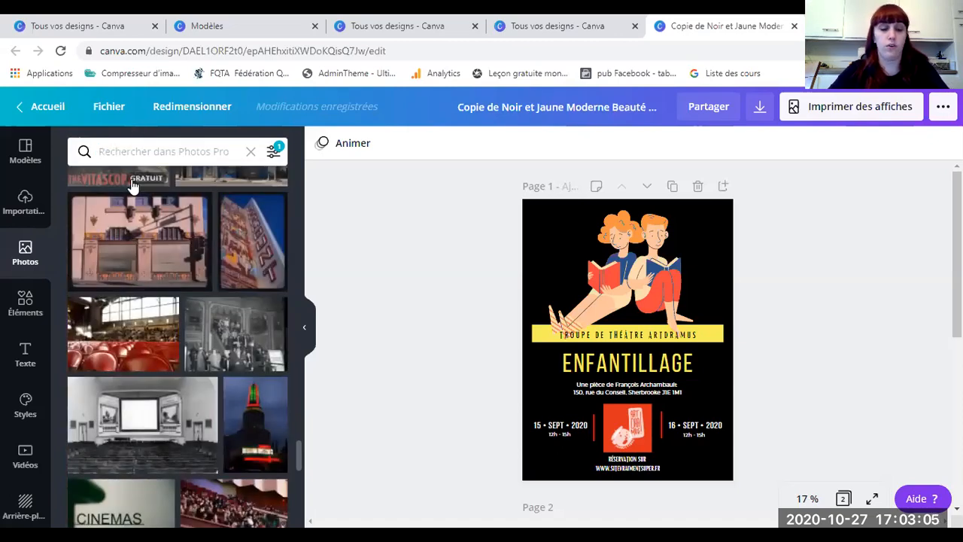
{"action": "type", "text": "lecture"}
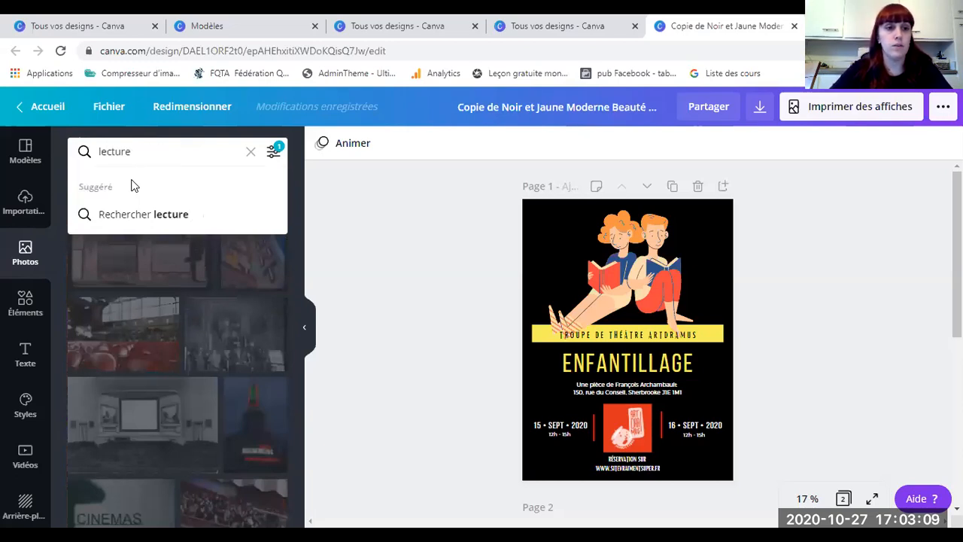
{"action": "key", "text": "Return"}
{"action": "scroll", "coordinate": [161, 276], "scroll_direction": "down", "scroll_amount": 10}
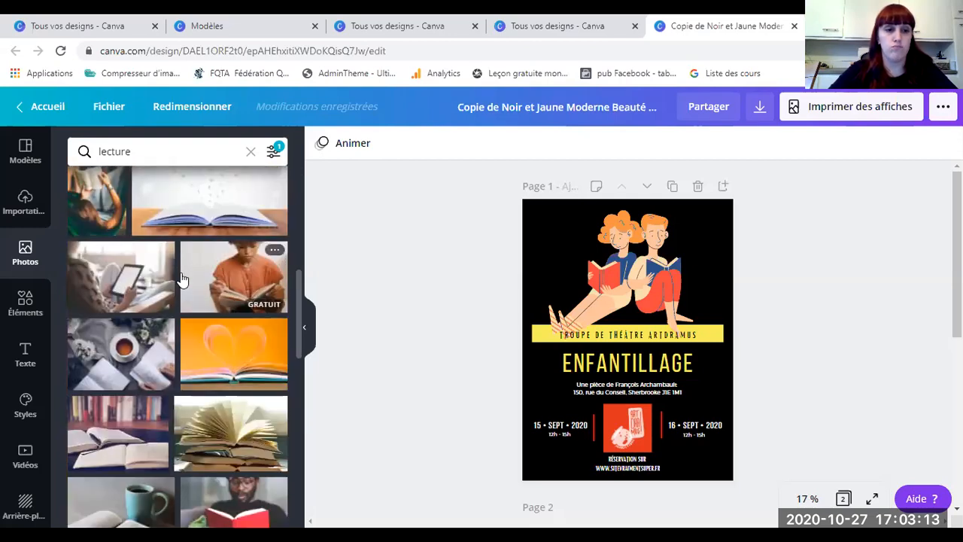
{"action": "scroll", "coordinate": [182, 280], "scroll_direction": "down", "scroll_amount": 10}
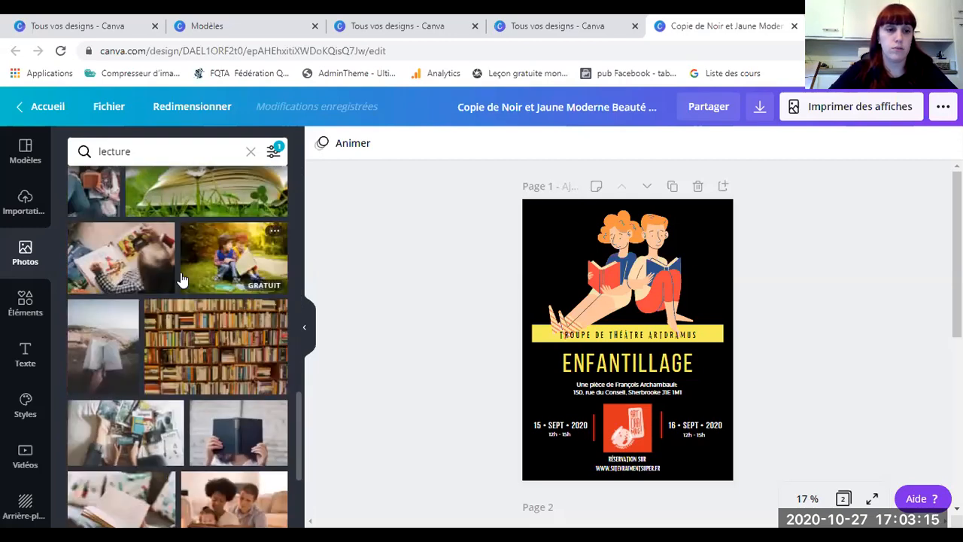
{"action": "scroll", "coordinate": [189, 331], "scroll_direction": "down", "scroll_amount": 3}
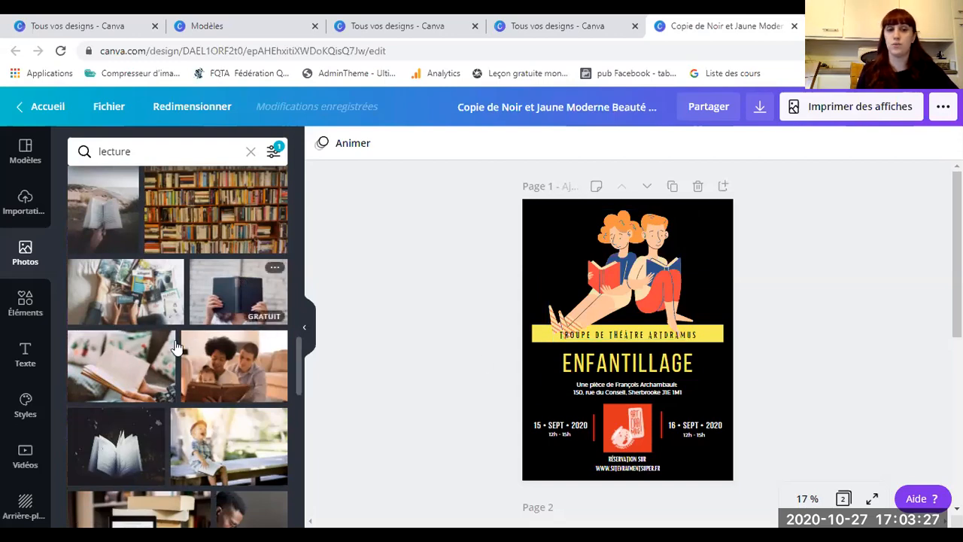
Step: In Éléments, show all En vedette graphics and scroll through the hedgehog, corgi and scooter grid
{"action": "left_click", "coordinate": [25, 309]}
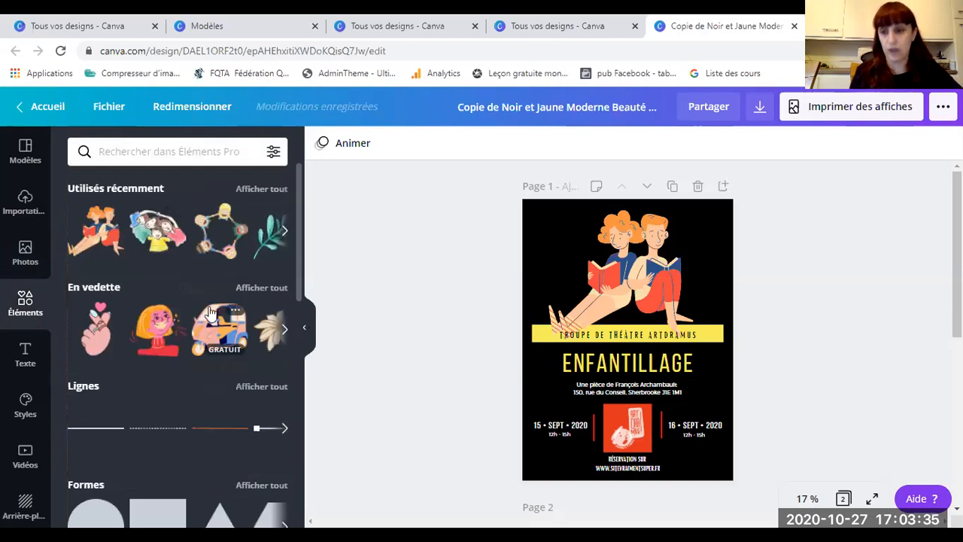
{"action": "left_click", "coordinate": [284, 233]}
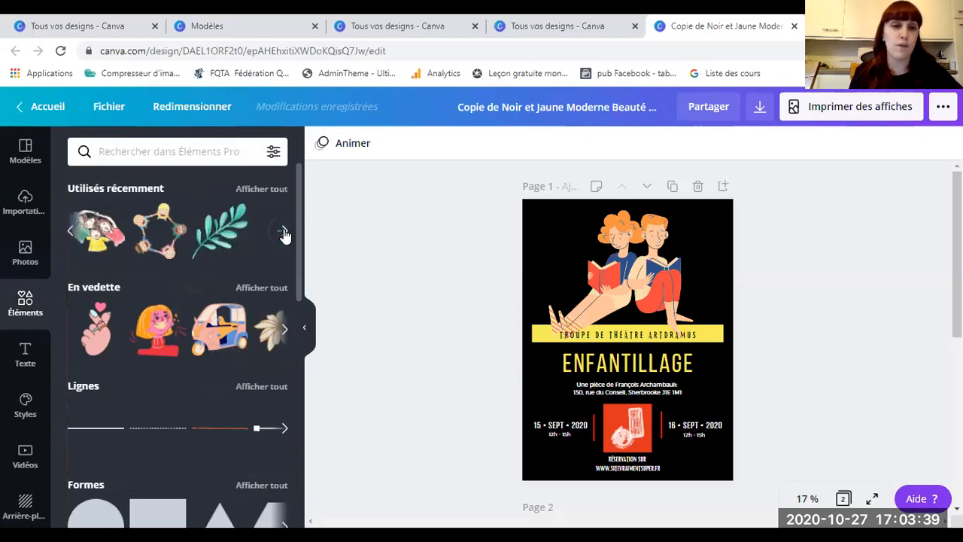
{"action": "left_click", "coordinate": [284, 332]}
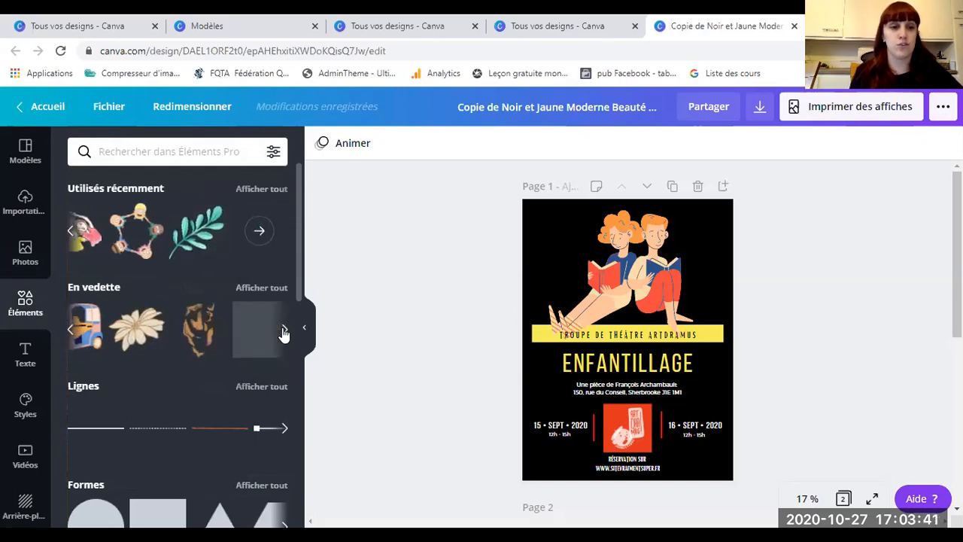
{"action": "left_click", "coordinate": [262, 292]}
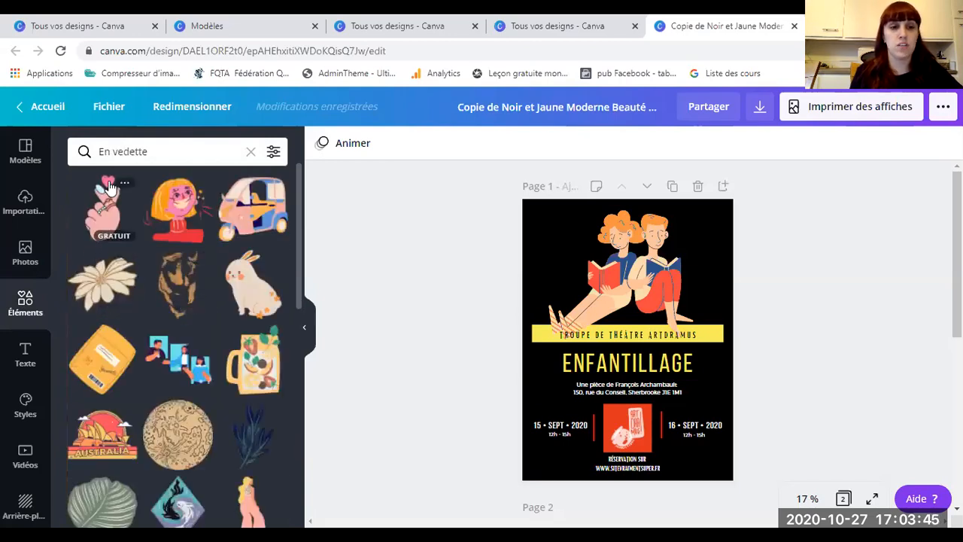
{"action": "scroll", "coordinate": [142, 276], "scroll_direction": "down", "scroll_amount": 10}
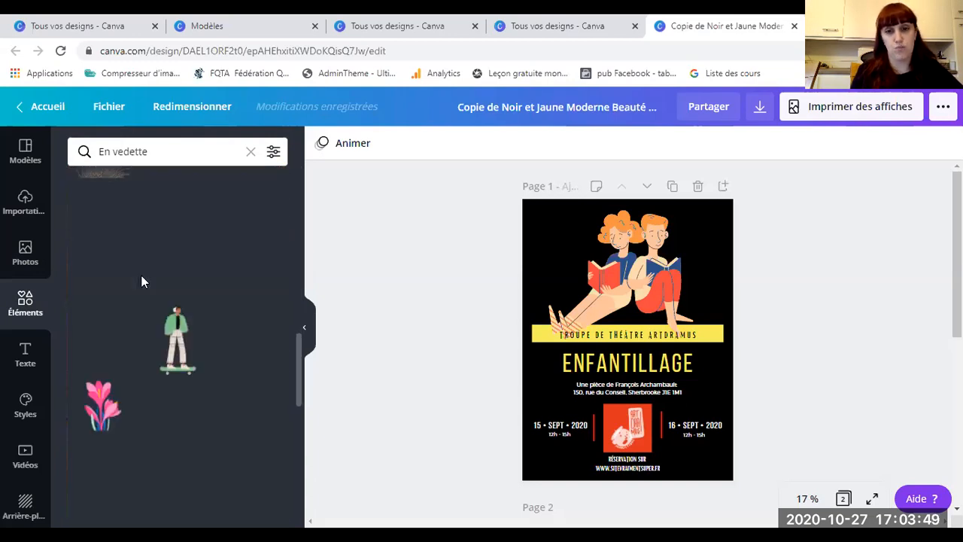
{"action": "scroll", "coordinate": [141, 275], "scroll_direction": "down", "scroll_amount": 5}
{"action": "scroll", "coordinate": [141, 274], "scroll_direction": "down", "scroll_amount": 3}
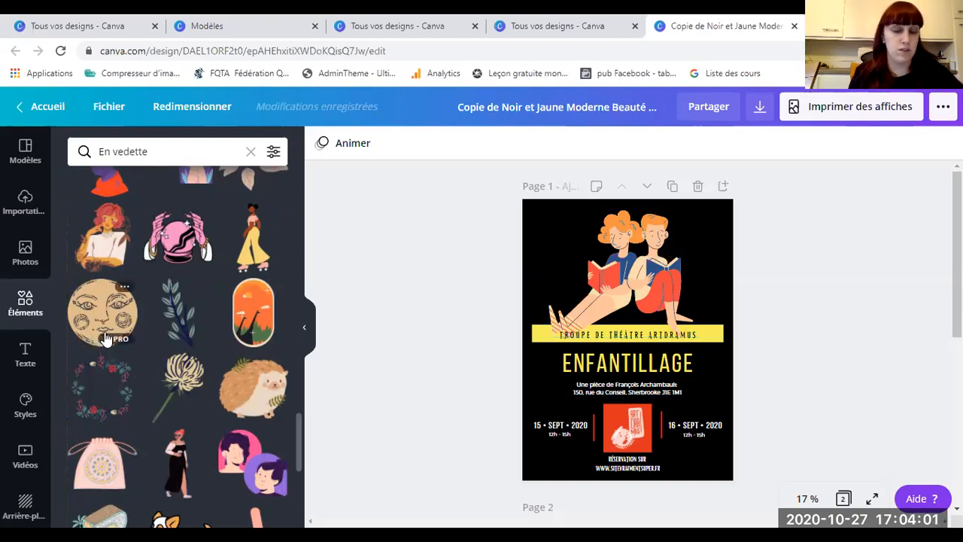
{"action": "scroll", "coordinate": [127, 357], "scroll_direction": "down", "scroll_amount": 1}
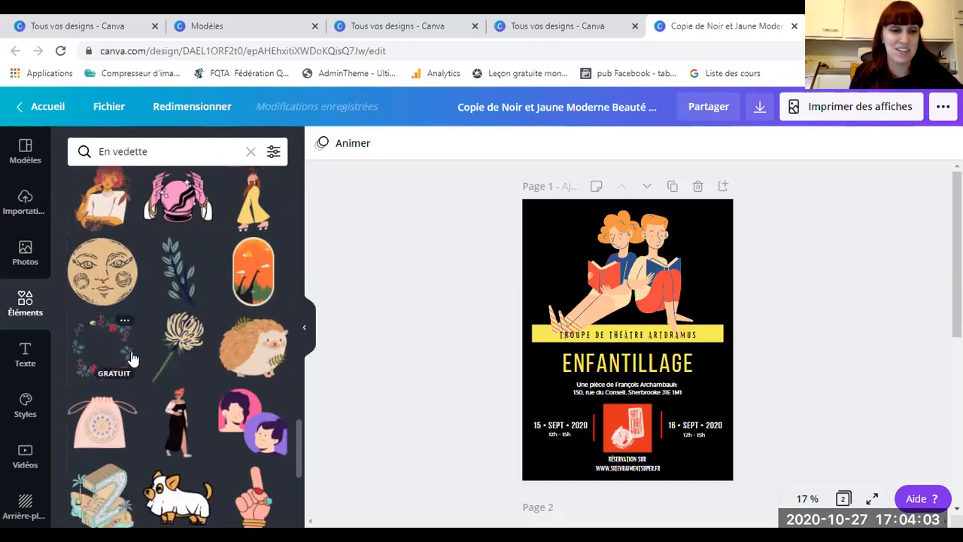
{"action": "scroll", "coordinate": [195, 384], "scroll_direction": "down", "scroll_amount": 2}
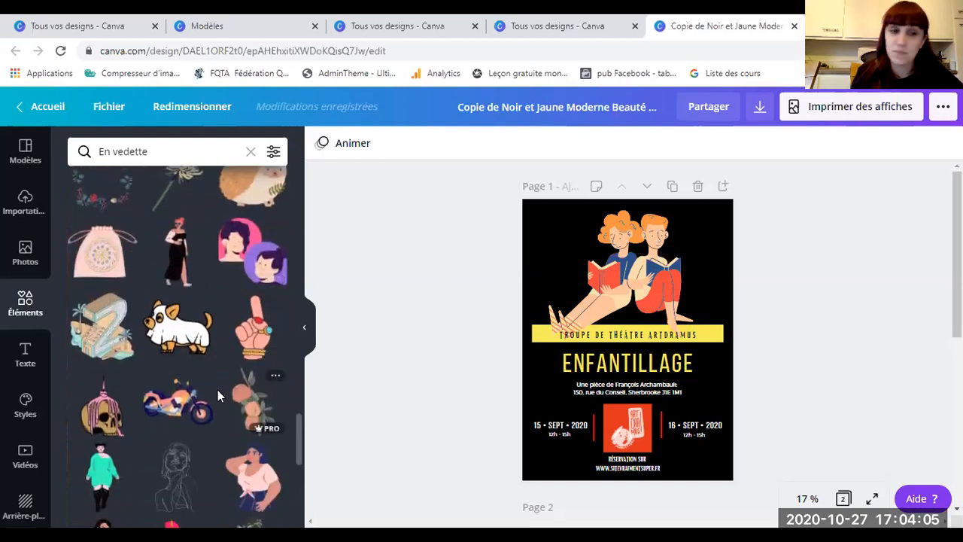
{"action": "scroll", "coordinate": [138, 343], "scroll_direction": "down", "scroll_amount": 3}
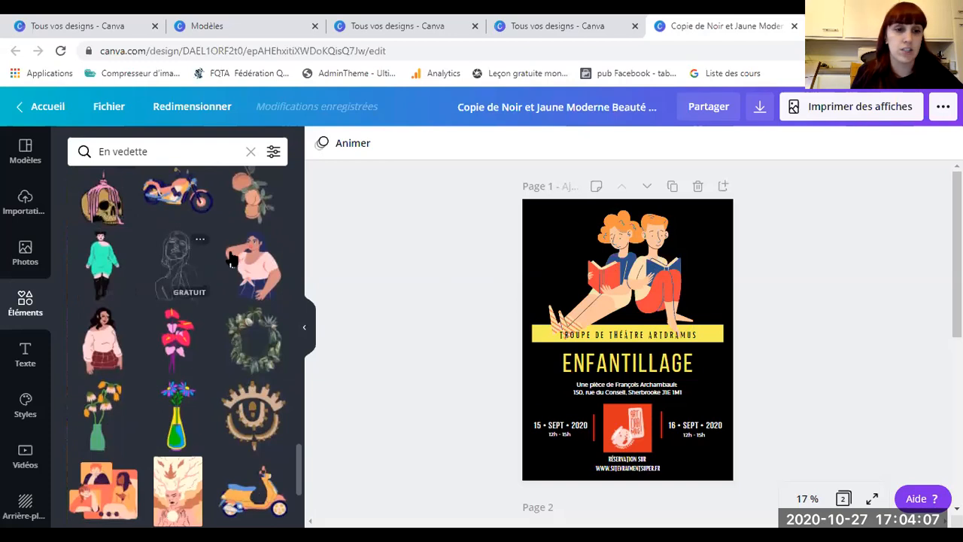
{"action": "scroll", "coordinate": [158, 346], "scroll_direction": "down", "scroll_amount": 2}
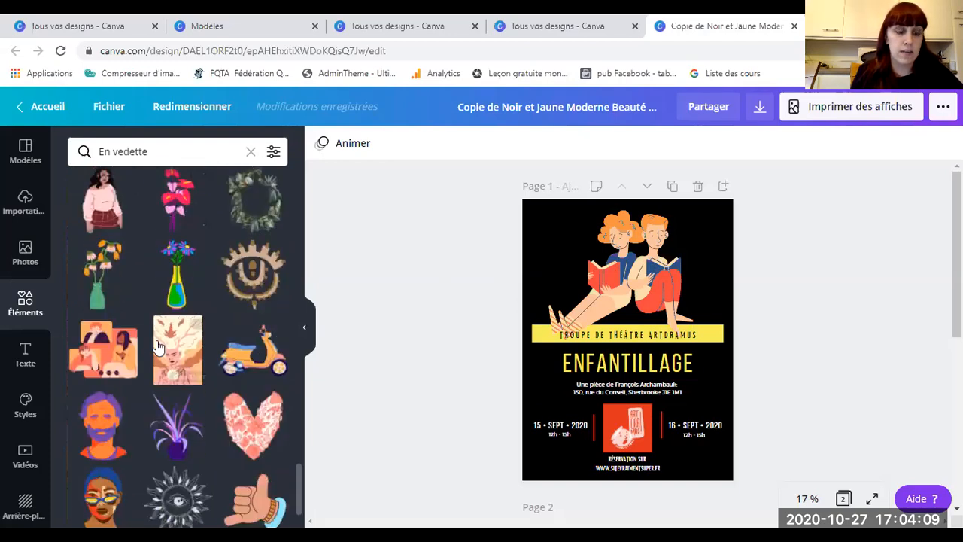
{"action": "scroll", "coordinate": [162, 348], "scroll_direction": "down", "scroll_amount": 1}
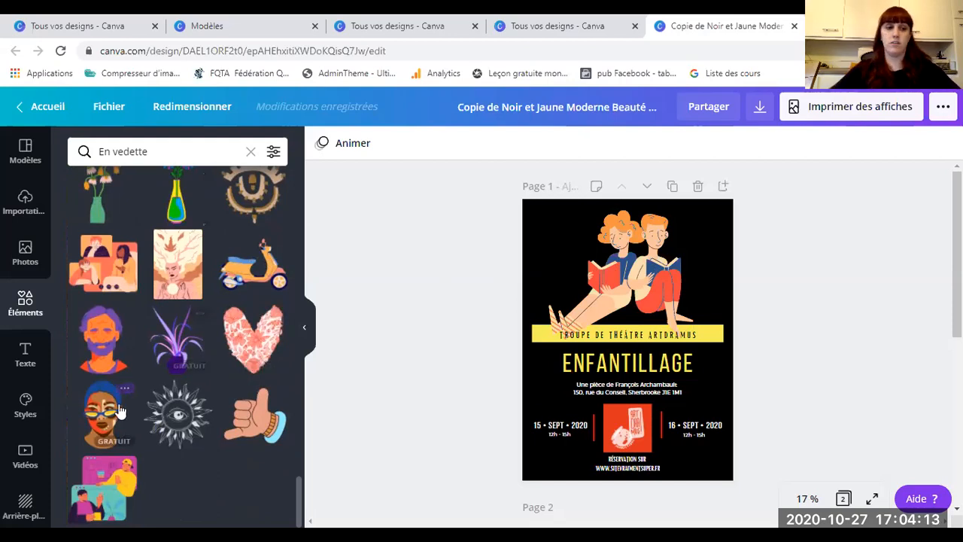
Step: Try the glasses-face illustration on the poster, enlarging and moving it, then delete it
{"action": "left_click", "coordinate": [85, 413]}
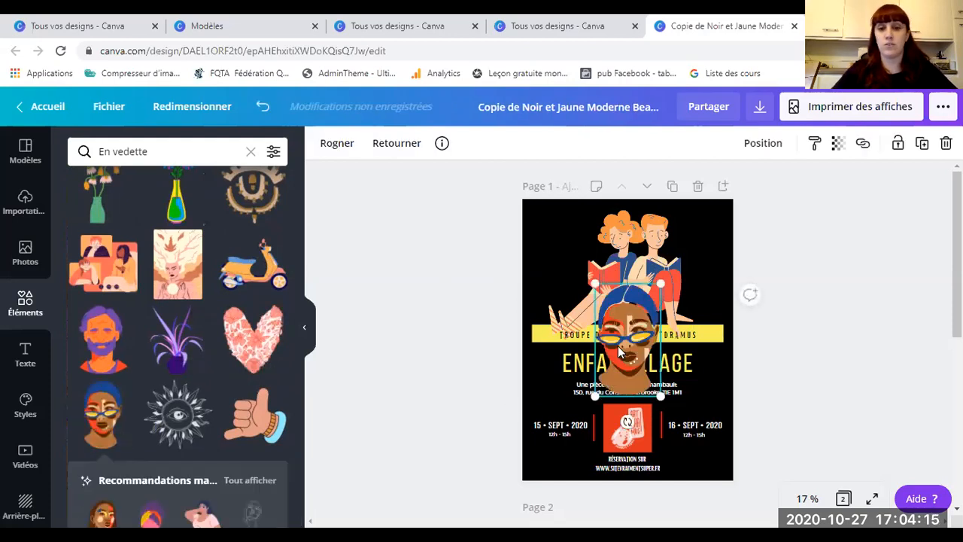
{"action": "left_click_drag", "start_coordinate": [620, 351], "coordinate": [612, 351]}
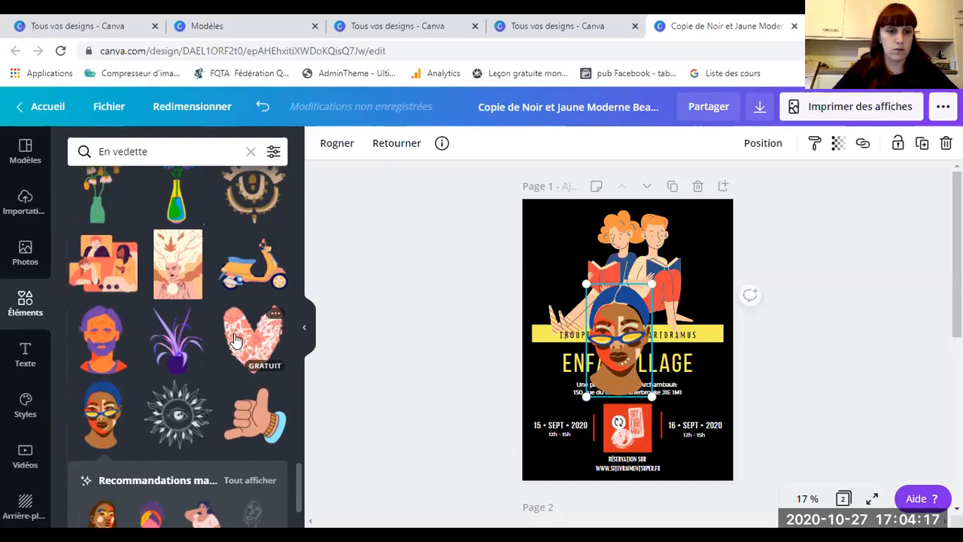
{"action": "scroll", "coordinate": [233, 292], "scroll_direction": "up", "scroll_amount": 1}
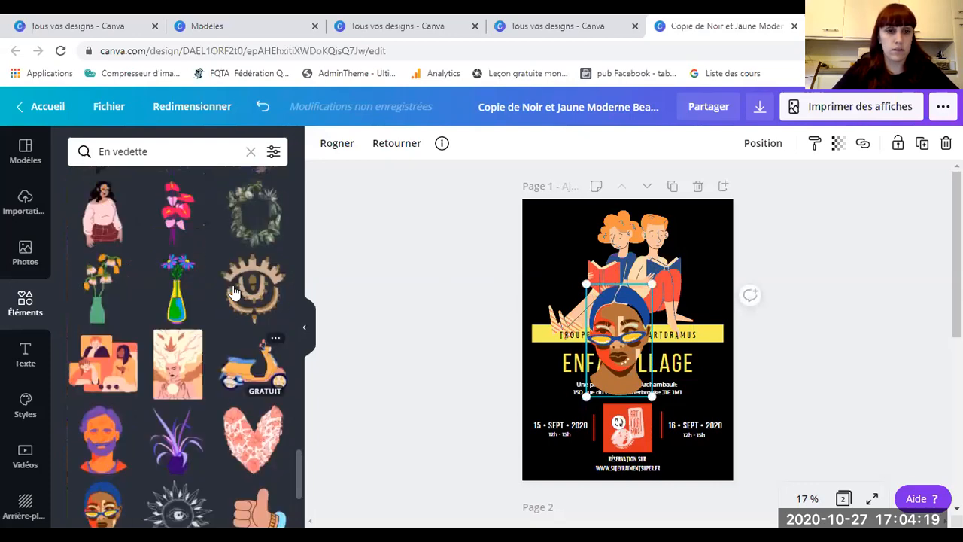
{"action": "scroll", "coordinate": [234, 292], "scroll_direction": "up", "scroll_amount": 1}
{"action": "left_click_drag", "start_coordinate": [625, 326], "coordinate": [584, 281]}
{"action": "left_click_drag", "start_coordinate": [610, 349], "coordinate": [678, 429]}
{"action": "left_click_drag", "start_coordinate": [589, 362], "coordinate": [578, 326]}
{"action": "key", "text": "Delete"}
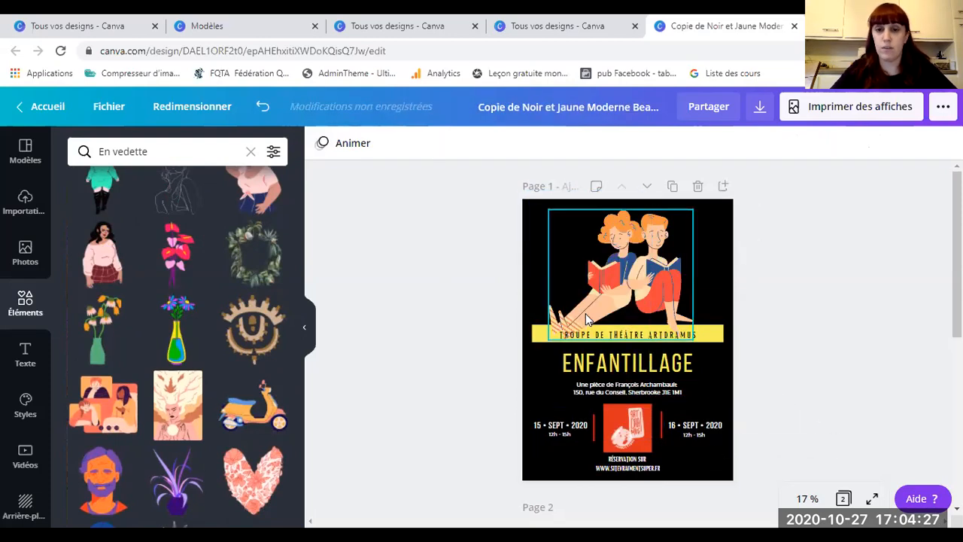
Step: Clear the element search and add the grey square from the Formes shapes
{"action": "scroll", "coordinate": [130, 359], "scroll_direction": "up", "scroll_amount": 5}
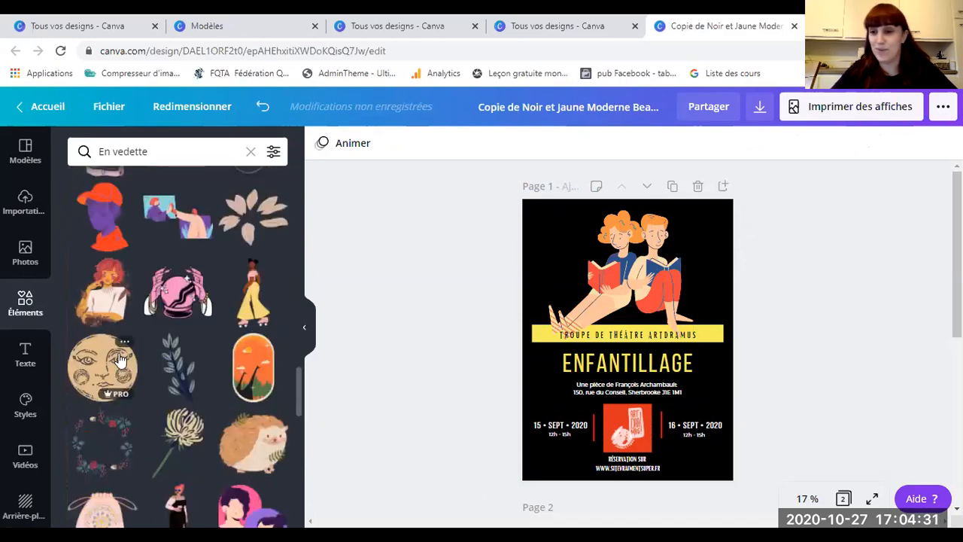
{"action": "scroll", "coordinate": [133, 279], "scroll_direction": "up", "scroll_amount": 5}
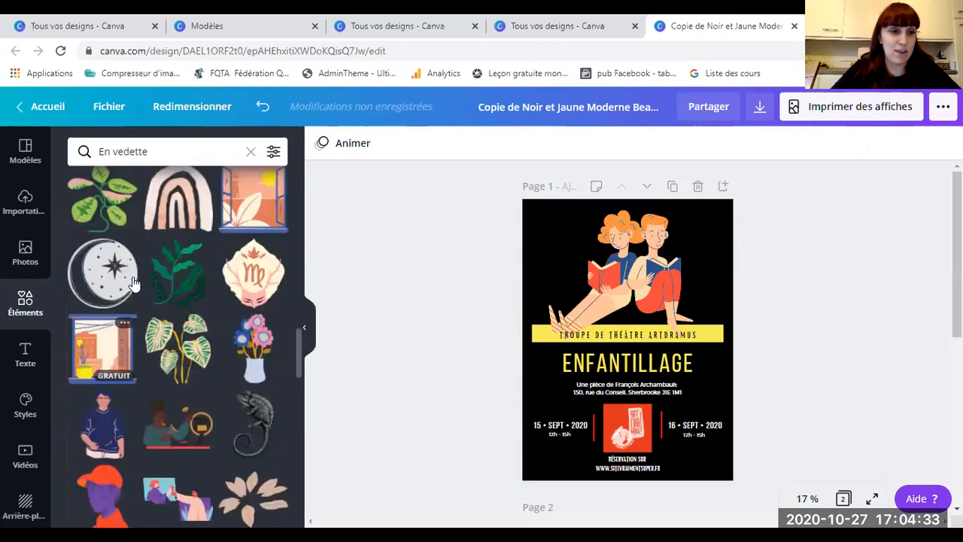
{"action": "left_click", "coordinate": [163, 155]}
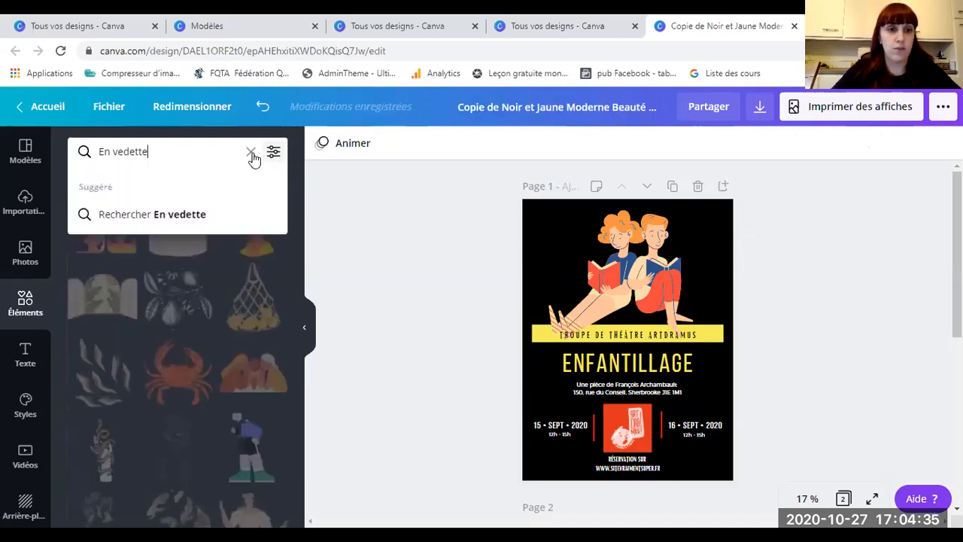
{"action": "key", "text": "BackSpace"}
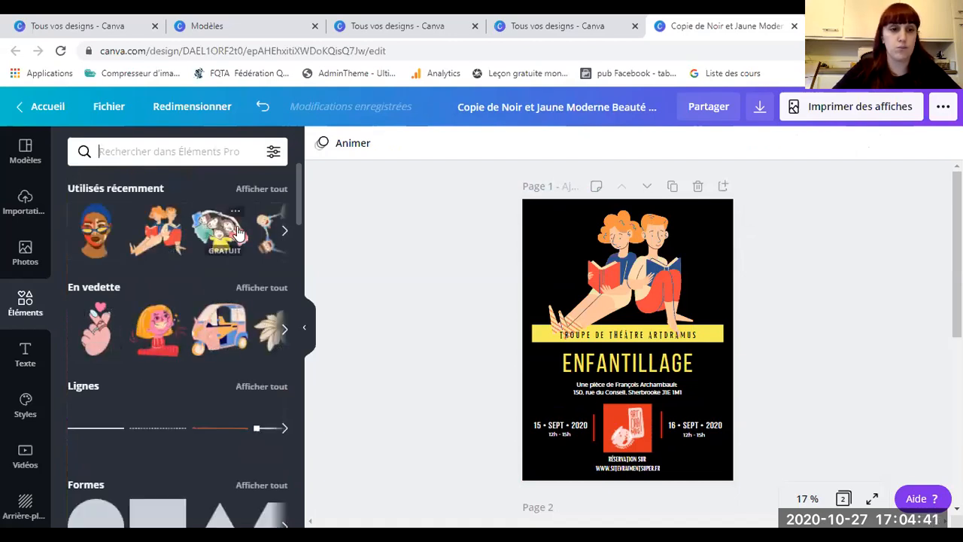
{"action": "scroll", "coordinate": [205, 294], "scroll_direction": "down", "scroll_amount": 2}
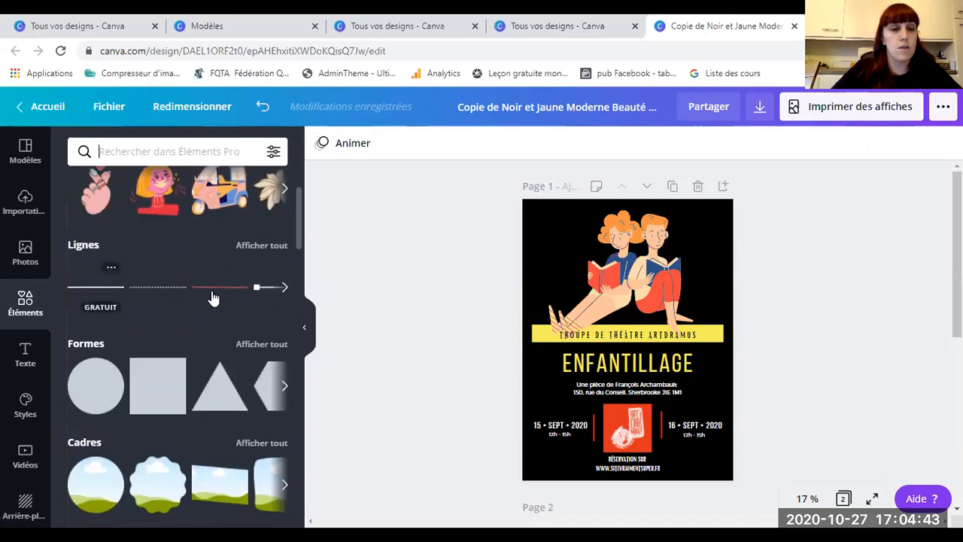
{"action": "left_click", "coordinate": [284, 288]}
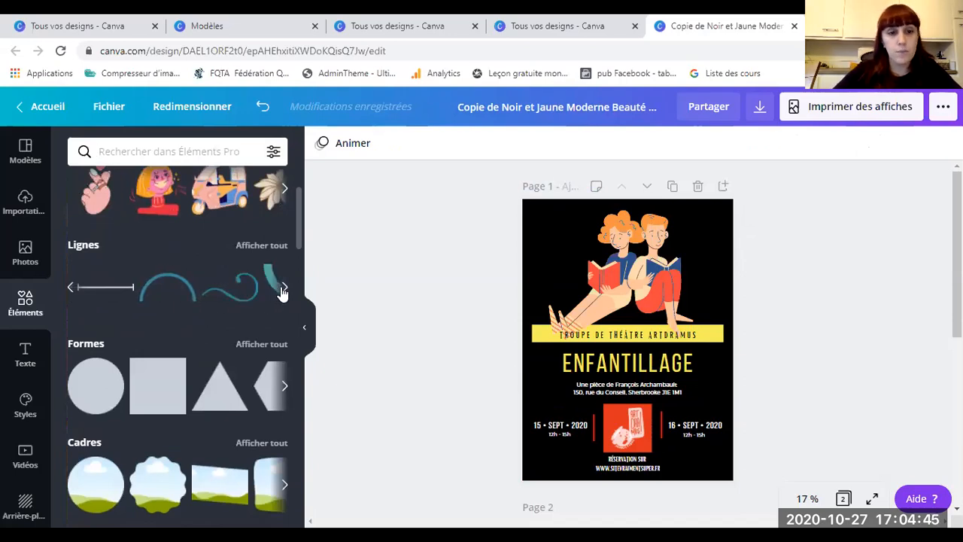
{"action": "left_click", "coordinate": [287, 390]}
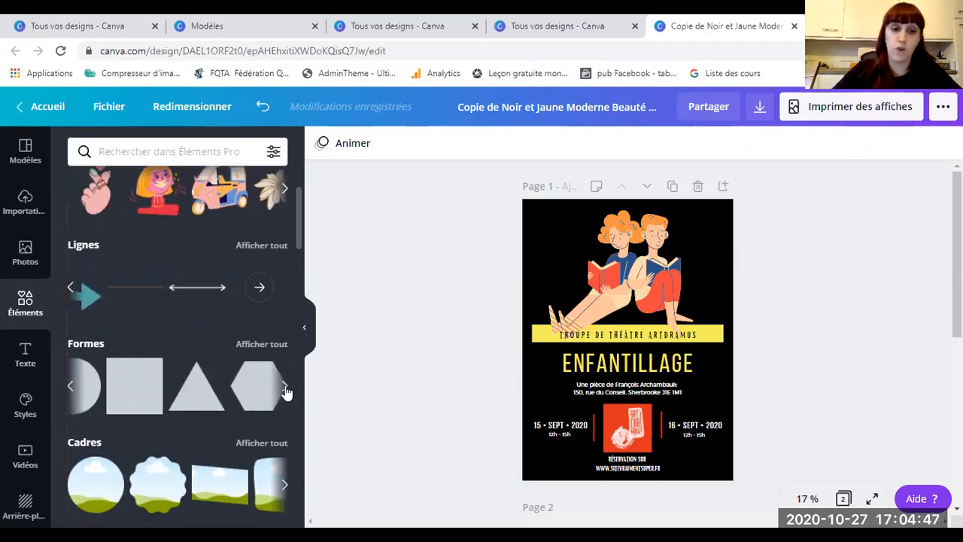
{"action": "left_click", "coordinate": [286, 391]}
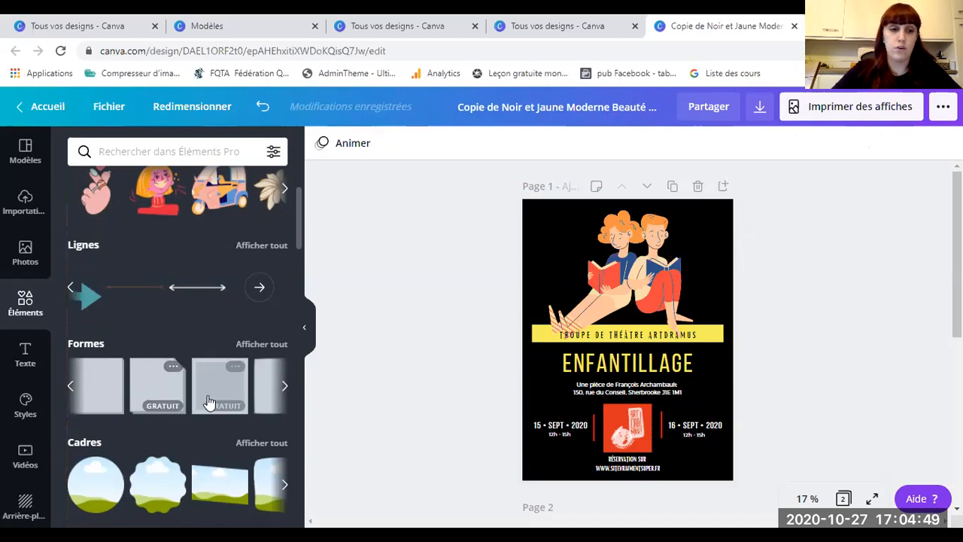
{"action": "left_click", "coordinate": [244, 393]}
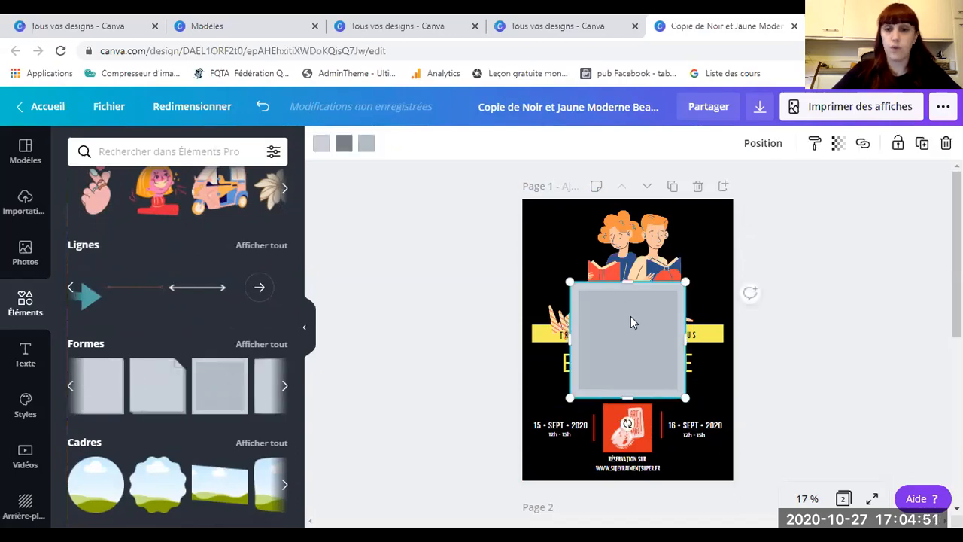
Step: Try dark blue, grey and yellow fills on the square and move it over the illustration
{"action": "left_click", "coordinate": [344, 147]}
{"action": "left_click", "coordinate": [114, 288]}
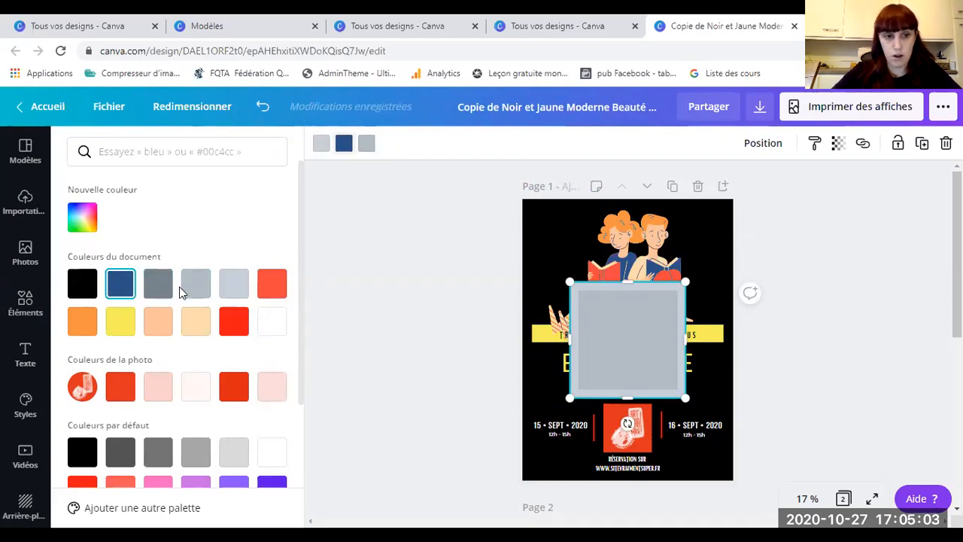
{"action": "left_click", "coordinate": [160, 284]}
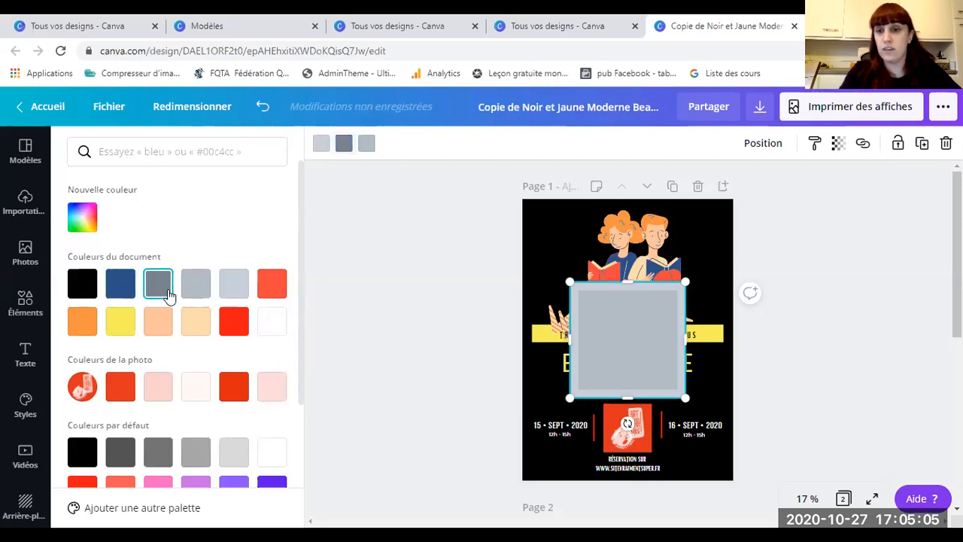
{"action": "left_click", "coordinate": [121, 322]}
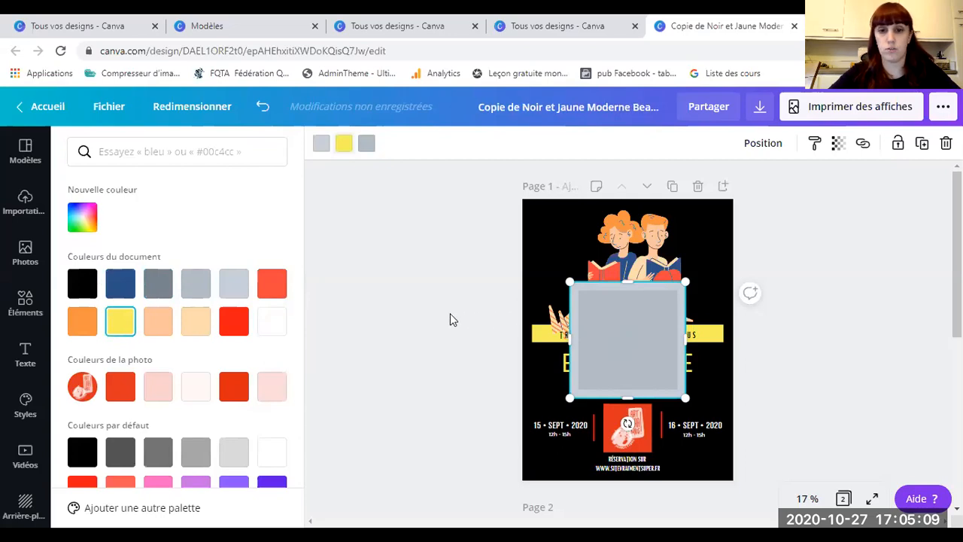
{"action": "left_click", "coordinate": [577, 322]}
{"action": "left_click_drag", "start_coordinate": [600, 326], "coordinate": [578, 264]}
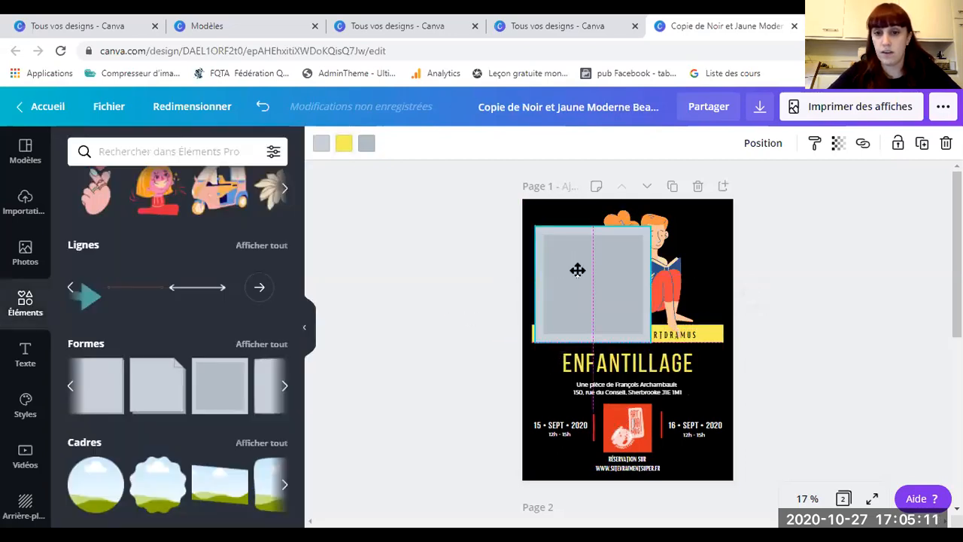
Step: Give the square a dark blue then red border, shrink it to about 4.1 × 4.1, then delete it
{"action": "left_click", "coordinate": [321, 144]}
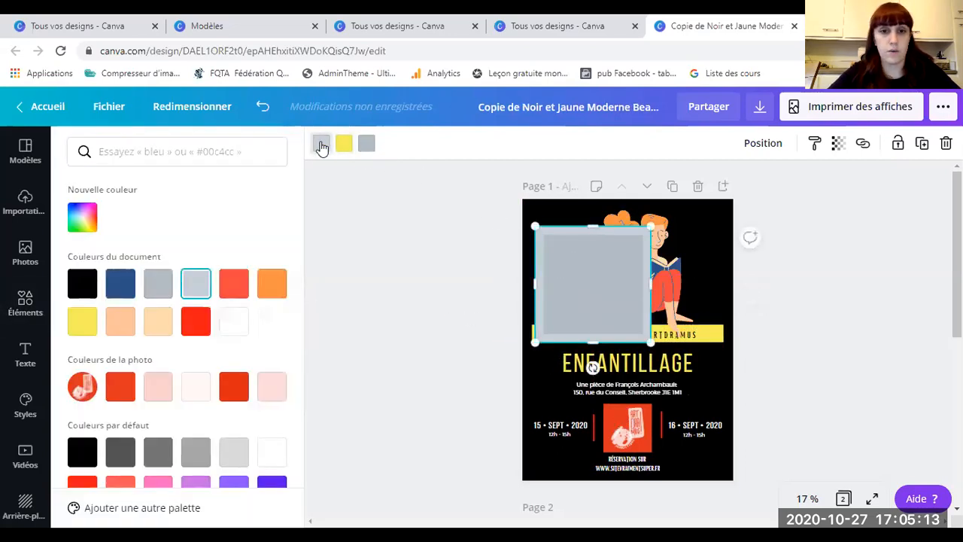
{"action": "left_click", "coordinate": [125, 284]}
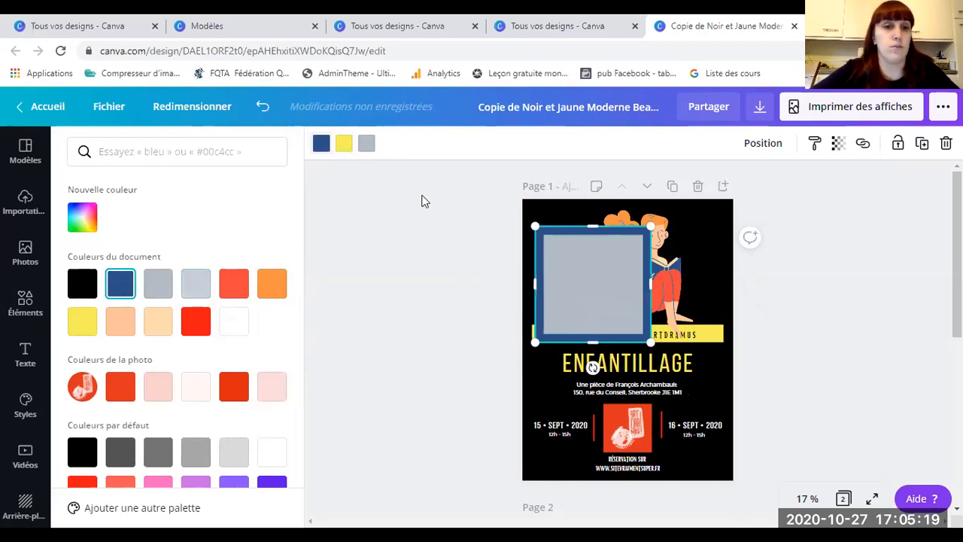
{"action": "left_click_drag", "start_coordinate": [649, 344], "coordinate": [580, 269]}
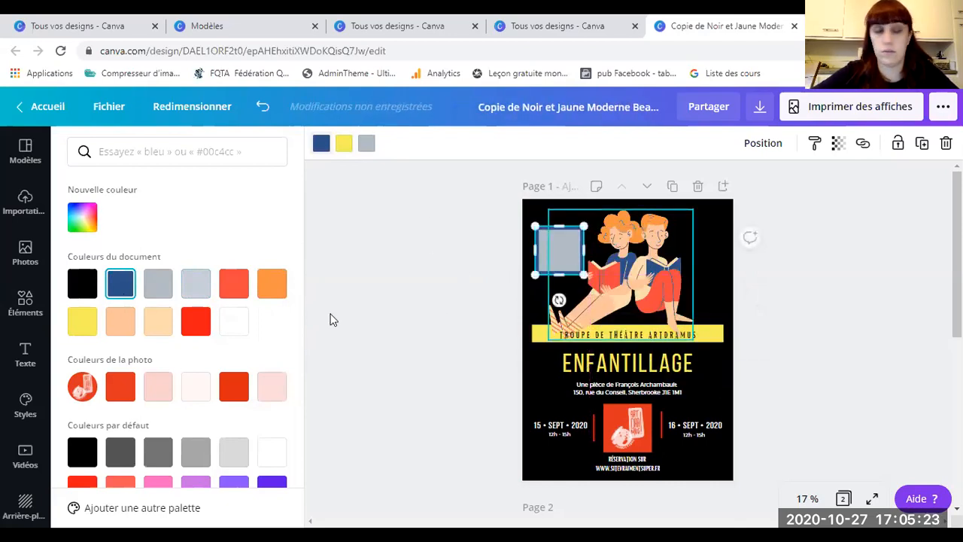
{"action": "left_click", "coordinate": [196, 321]}
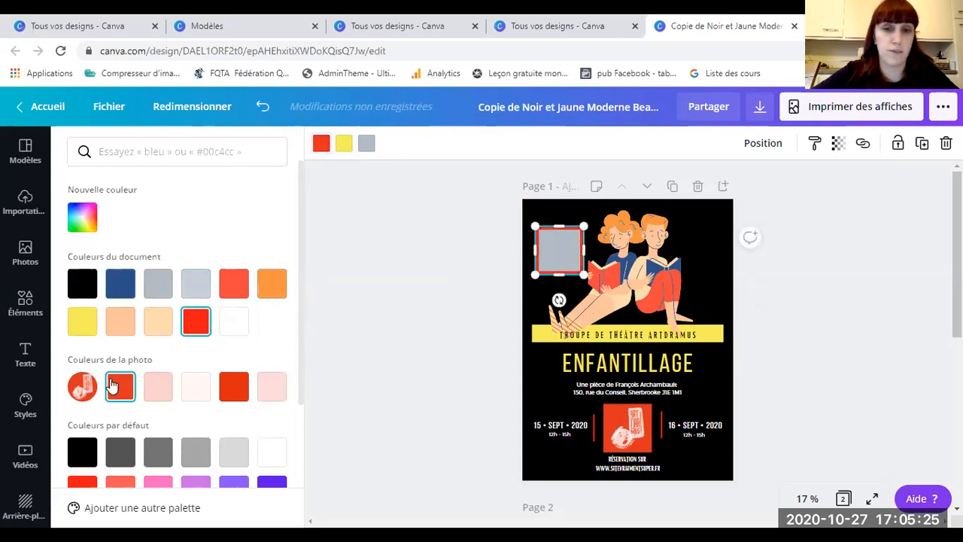
{"action": "scroll", "coordinate": [248, 316], "scroll_direction": "down", "scroll_amount": 1}
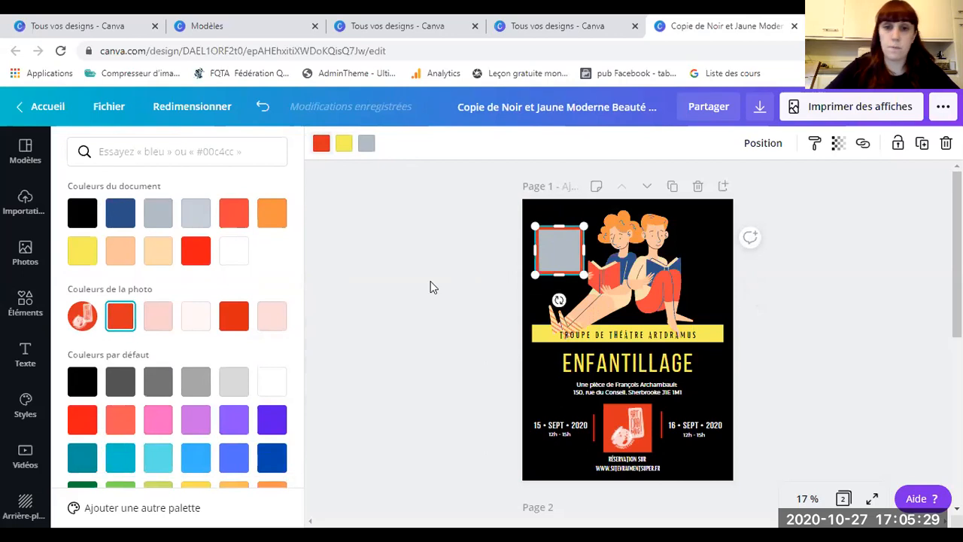
{"action": "key", "text": "Delete"}
{"action": "scroll", "coordinate": [200, 353], "scroll_direction": "down", "scroll_amount": 2}
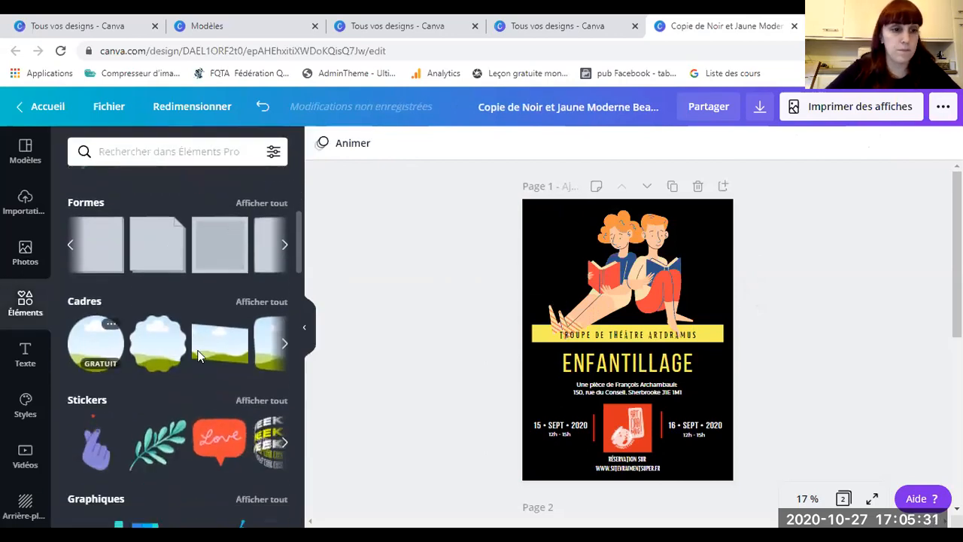
Step: Add the laptop frame from Cadres and position it over the illustration
{"action": "left_click", "coordinate": [284, 344]}
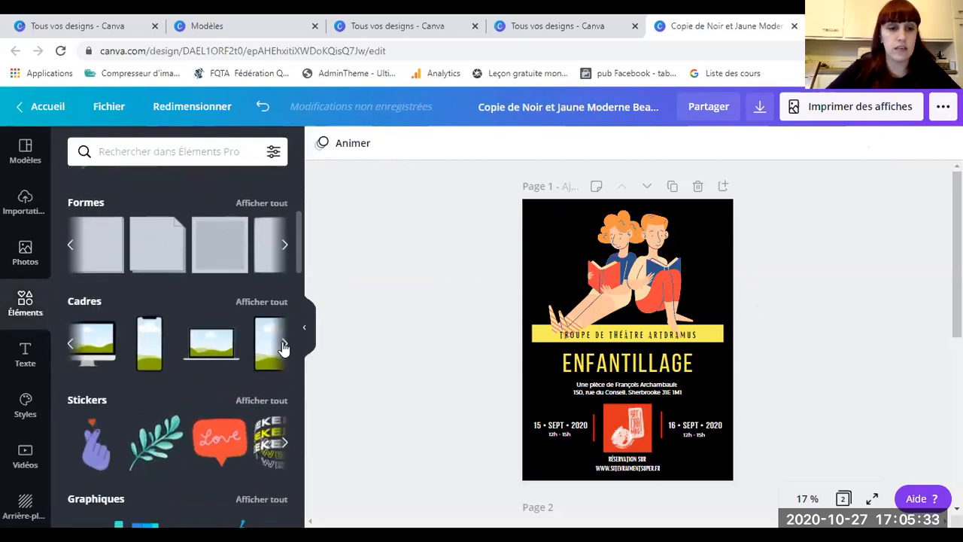
{"action": "left_click", "coordinate": [284, 345]}
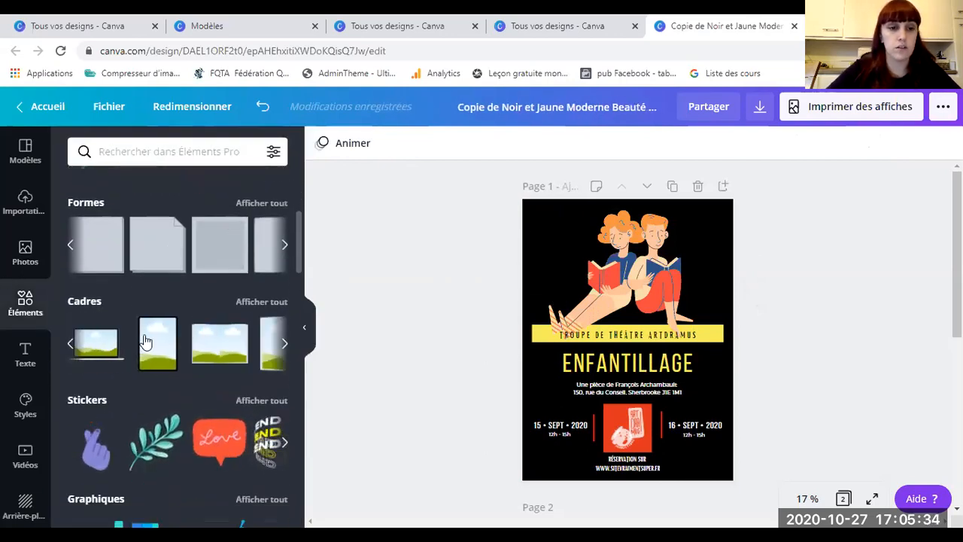
{"action": "left_click", "coordinate": [96, 349]}
{"action": "left_click_drag", "start_coordinate": [616, 338], "coordinate": [692, 336]}
{"action": "left_click_drag", "start_coordinate": [648, 267], "coordinate": [630, 264]}
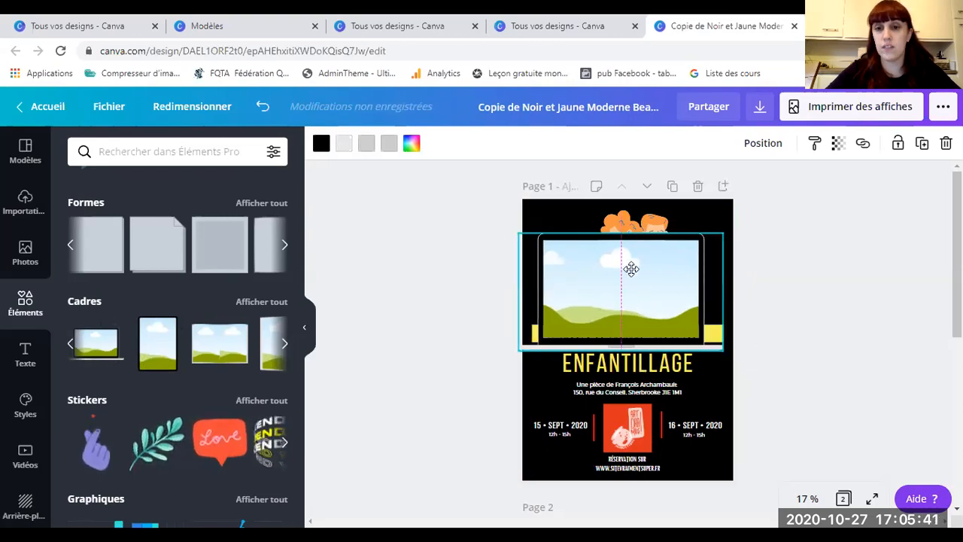
{"action": "left_click", "coordinate": [461, 320]}
Step: Fill the laptop screen with the Art Dramus logo from Importations and resize the frame
{"action": "left_click", "coordinate": [25, 202]}
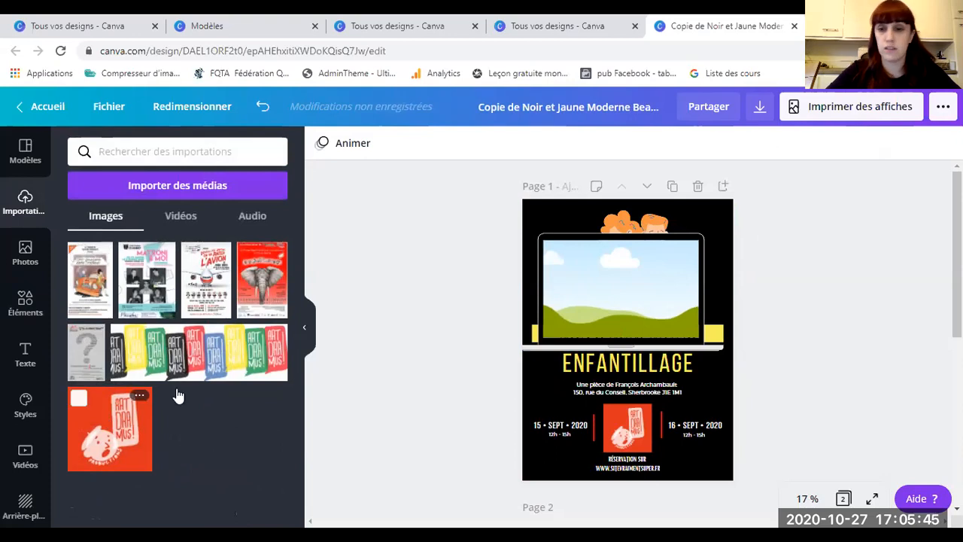
{"action": "left_click_drag", "start_coordinate": [421, 346], "coordinate": [637, 310]}
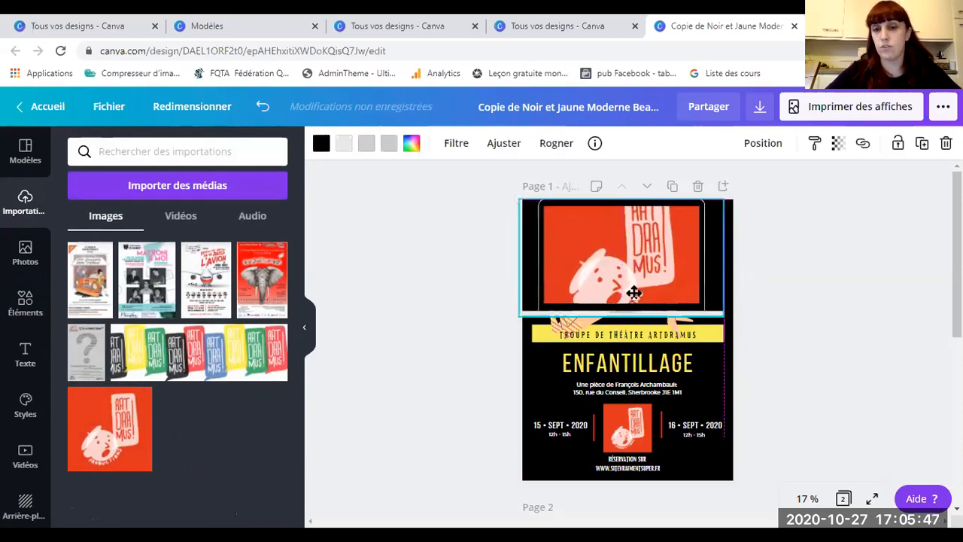
{"action": "left_click_drag", "start_coordinate": [722, 334], "coordinate": [642, 292]}
{"action": "left_click_drag", "start_coordinate": [600, 260], "coordinate": [621, 256]}
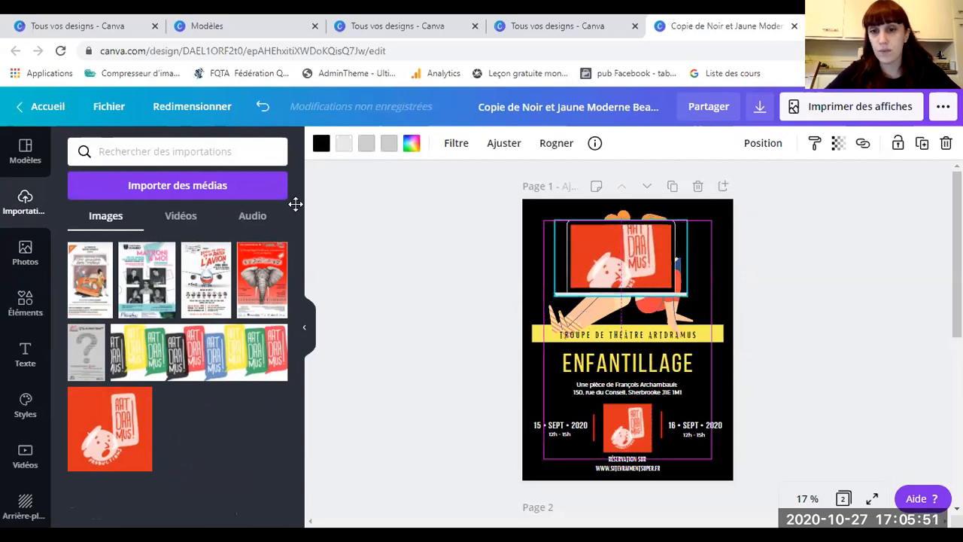
Step: Search elements for 'play' and place a shrunken red play button on the laptop screen
{"action": "left_click", "coordinate": [24, 301]}
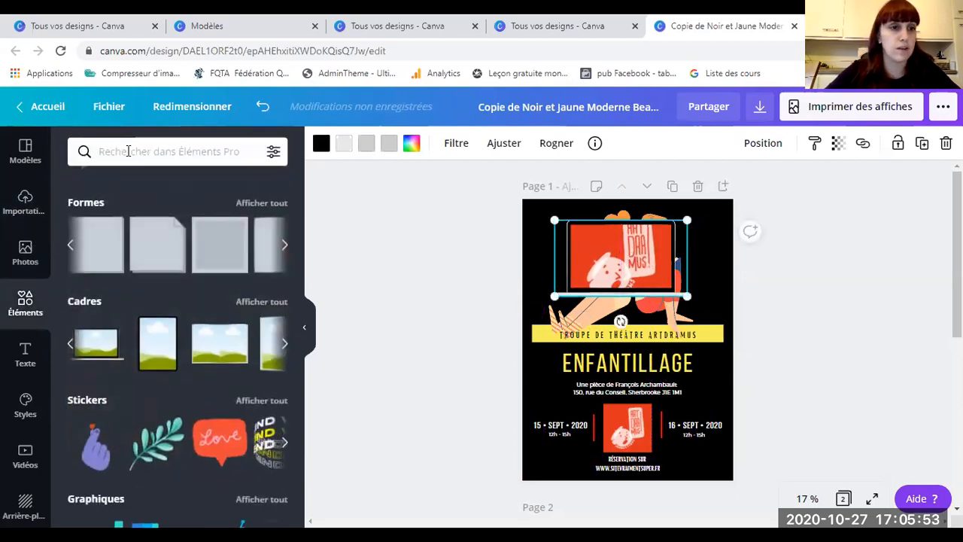
{"action": "left_click", "coordinate": [128, 151]}
{"action": "type", "text": "play"}
{"action": "key", "text": "Return"}
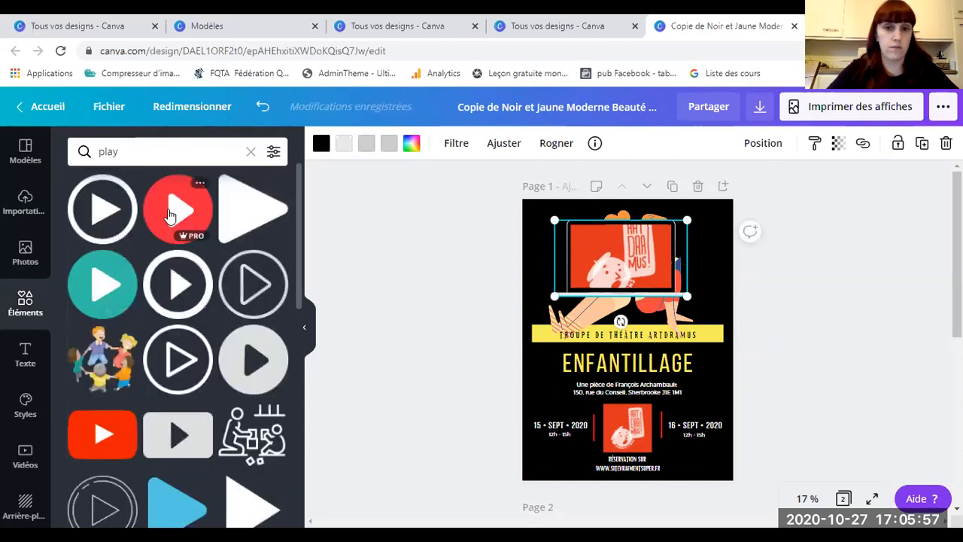
{"action": "left_click", "coordinate": [174, 212]}
{"action": "left_click_drag", "start_coordinate": [648, 352], "coordinate": [622, 257]}
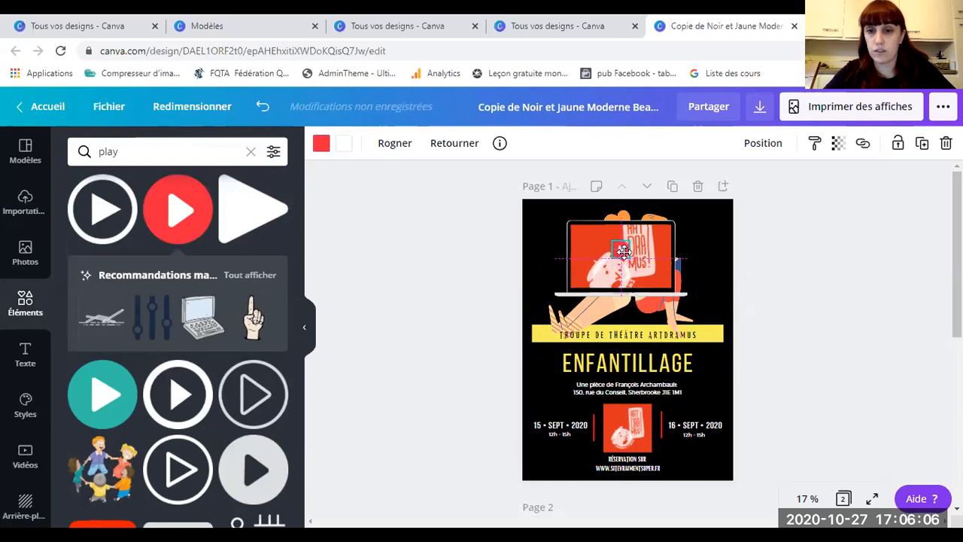
{"action": "left_click", "coordinate": [468, 278]}
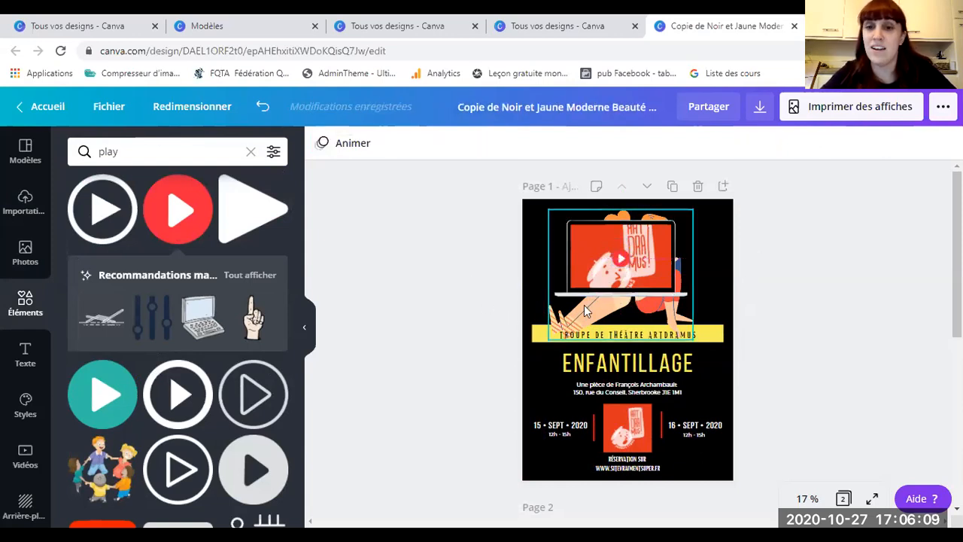
{"action": "left_click", "coordinate": [591, 259]}
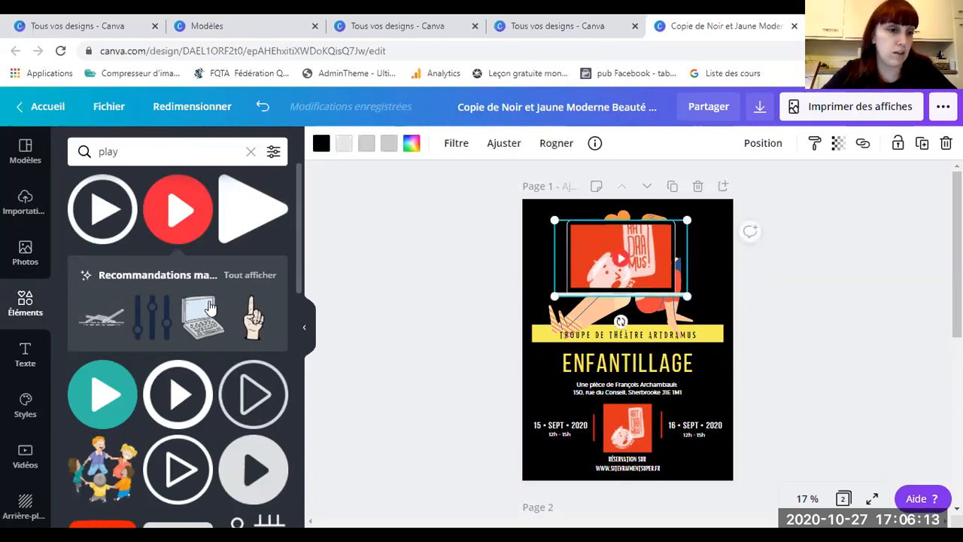
Step: Clear the play search, apply the first Grilles grid layout to the page, then undo it
{"action": "left_click", "coordinate": [251, 151]}
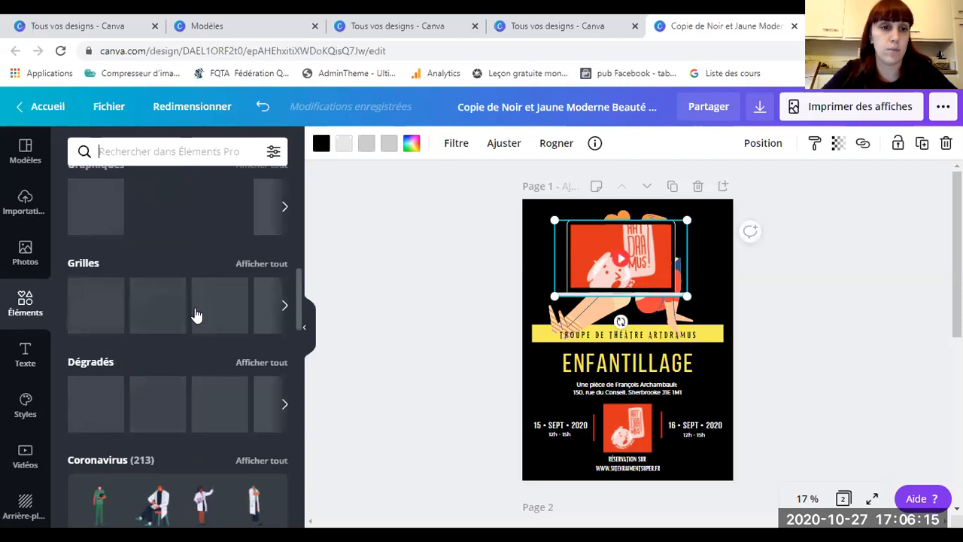
{"action": "scroll", "coordinate": [165, 323], "scroll_direction": "down", "scroll_amount": 3}
{"action": "scroll", "coordinate": [201, 304], "scroll_direction": "up", "scroll_amount": 2}
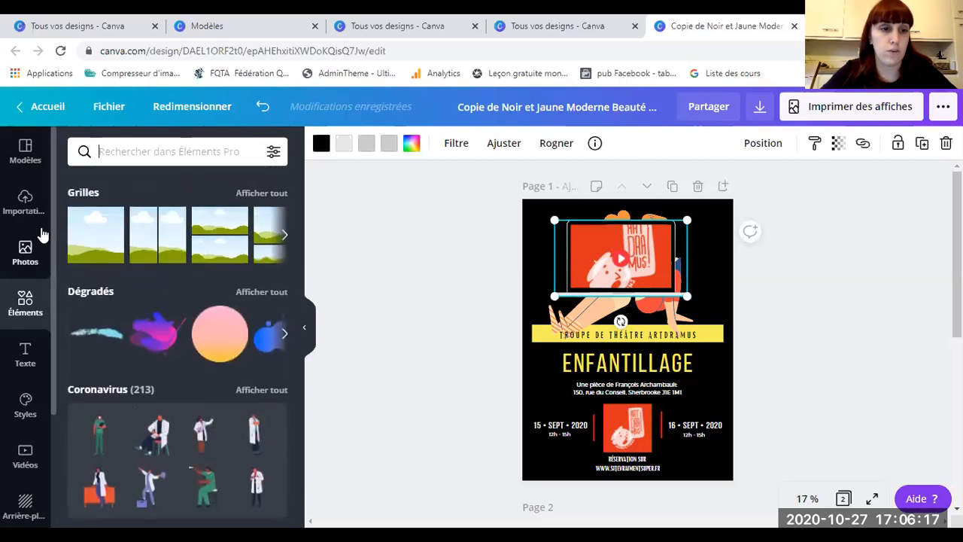
{"action": "left_click", "coordinate": [283, 236]}
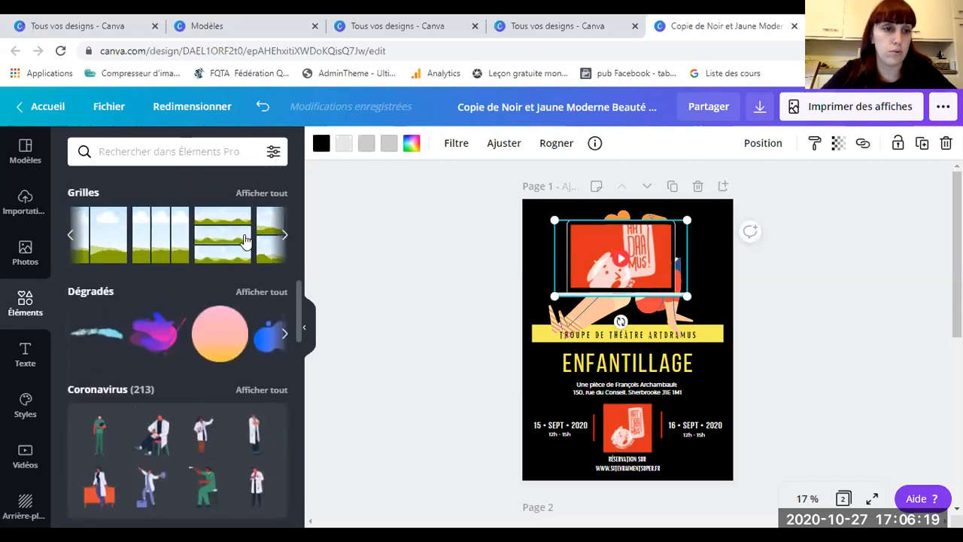
{"action": "left_click", "coordinate": [70, 235]}
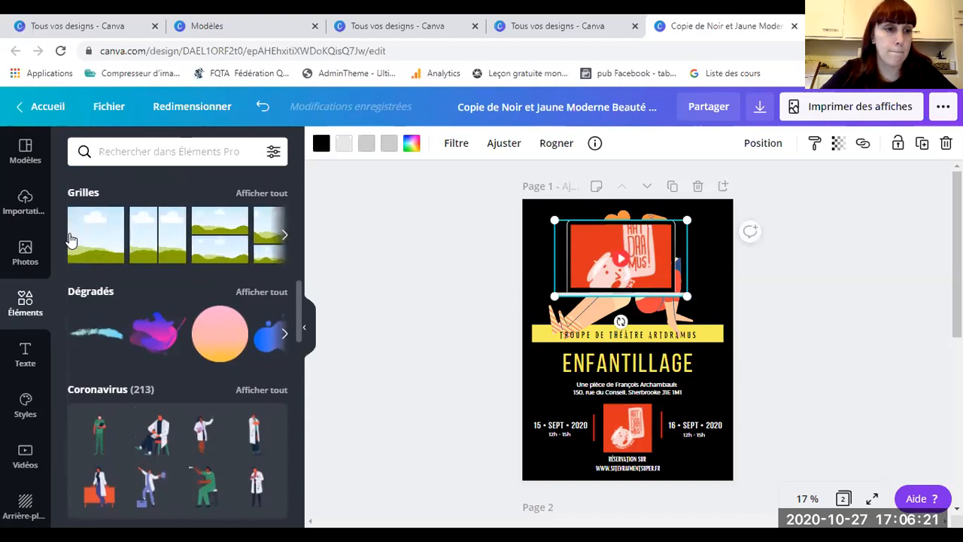
{"action": "left_click", "coordinate": [70, 239]}
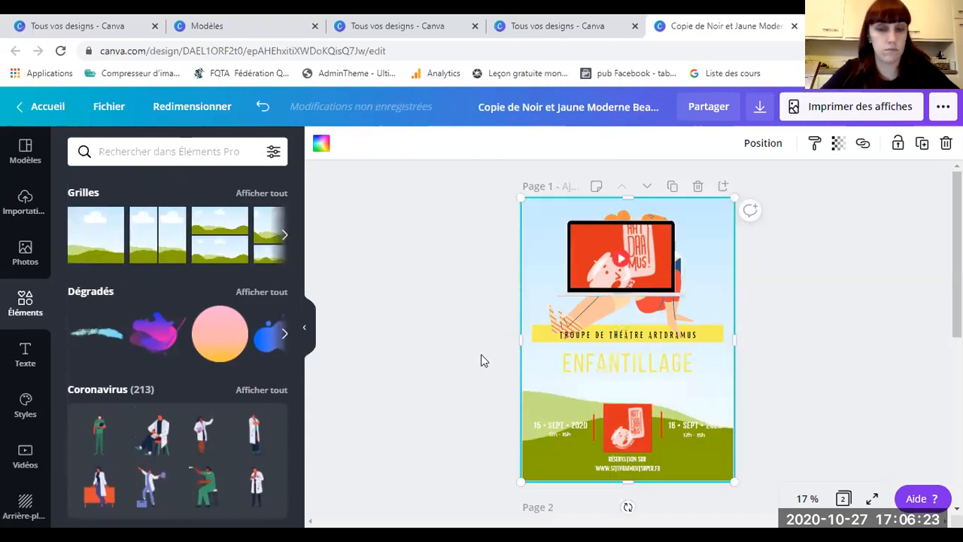
{"action": "key", "text": "ctrl+z"}
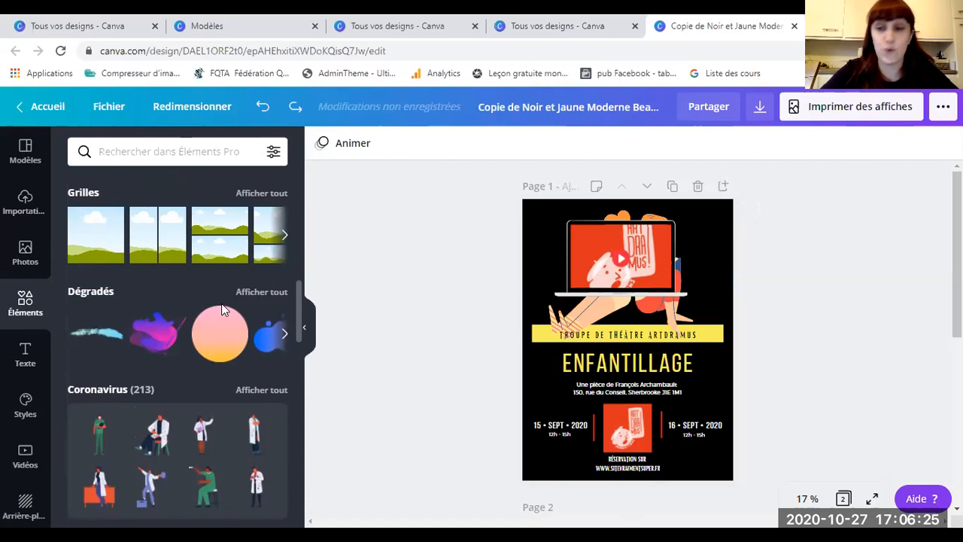
Step: Add the phone-shaped frame from the Cadres elements to the poster
{"action": "scroll", "coordinate": [165, 337], "scroll_direction": "up", "scroll_amount": 2}
{"action": "scroll", "coordinate": [150, 340], "scroll_direction": "up", "scroll_amount": 3}
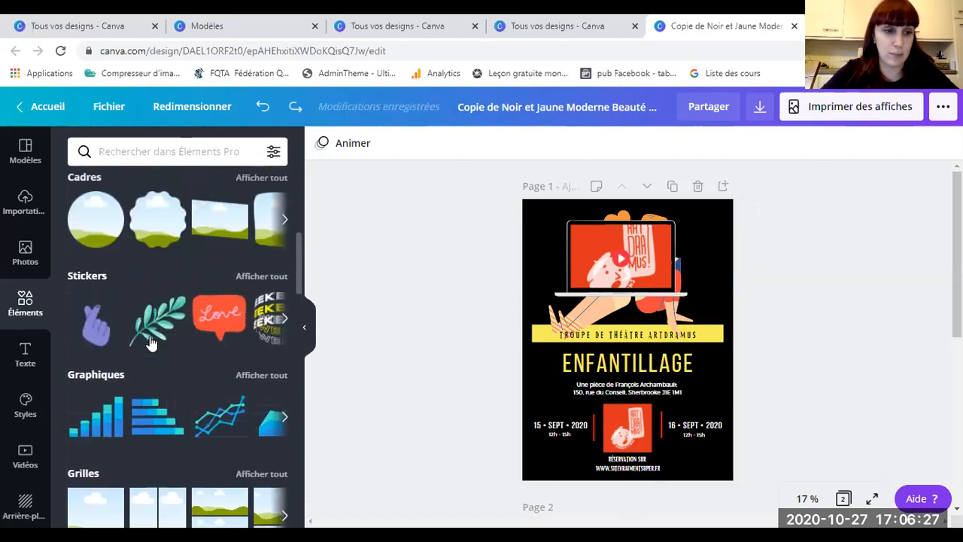
{"action": "scroll", "coordinate": [209, 305], "scroll_direction": "up", "scroll_amount": 1}
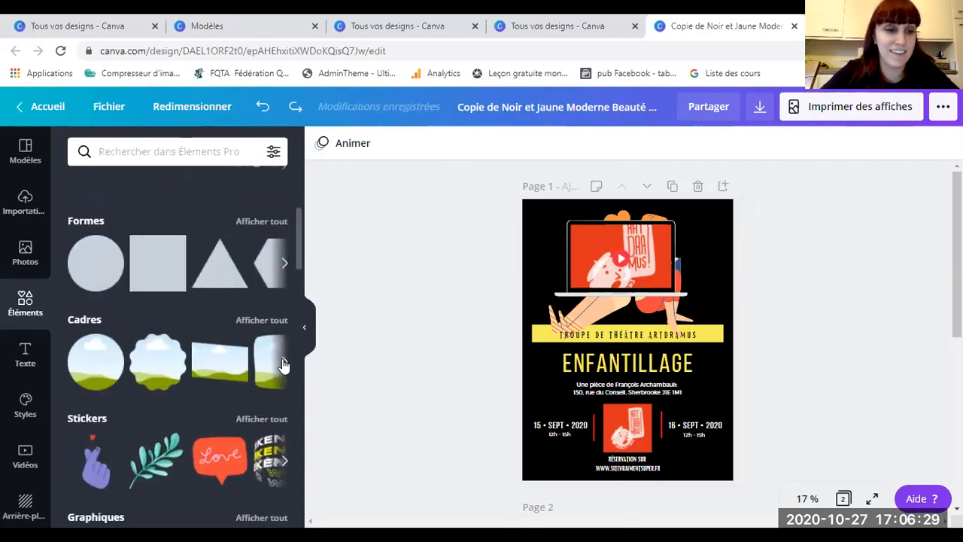
{"action": "left_click", "coordinate": [285, 362]}
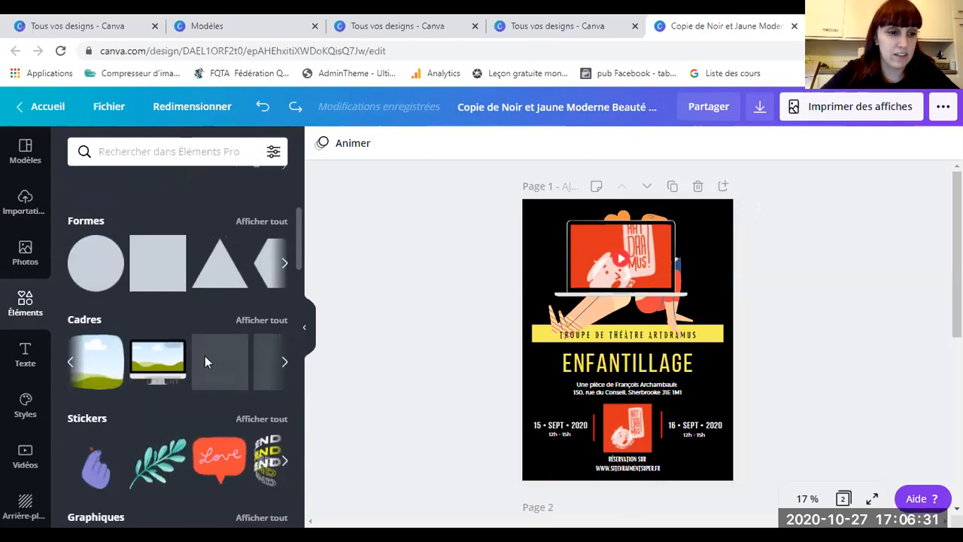
{"action": "left_click", "coordinate": [256, 322]}
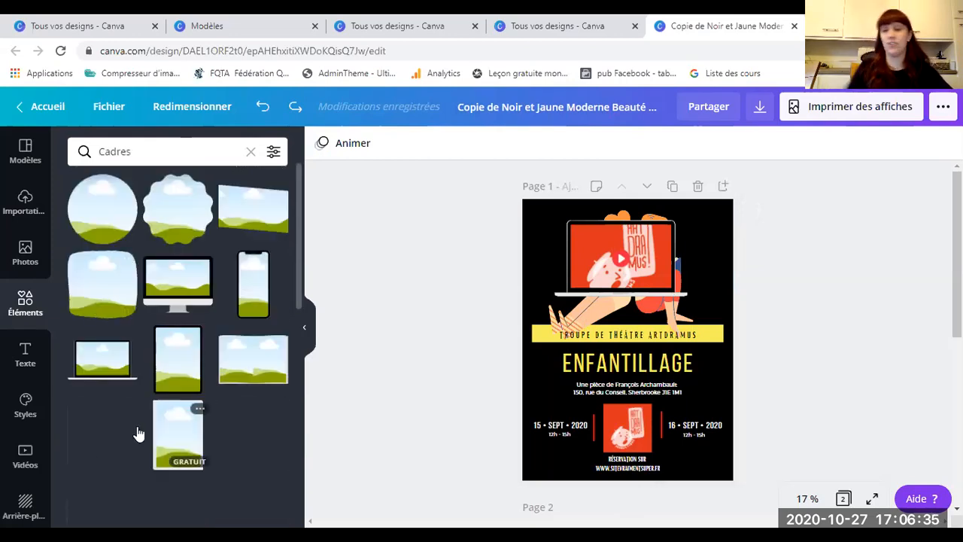
{"action": "left_click", "coordinate": [269, 295]}
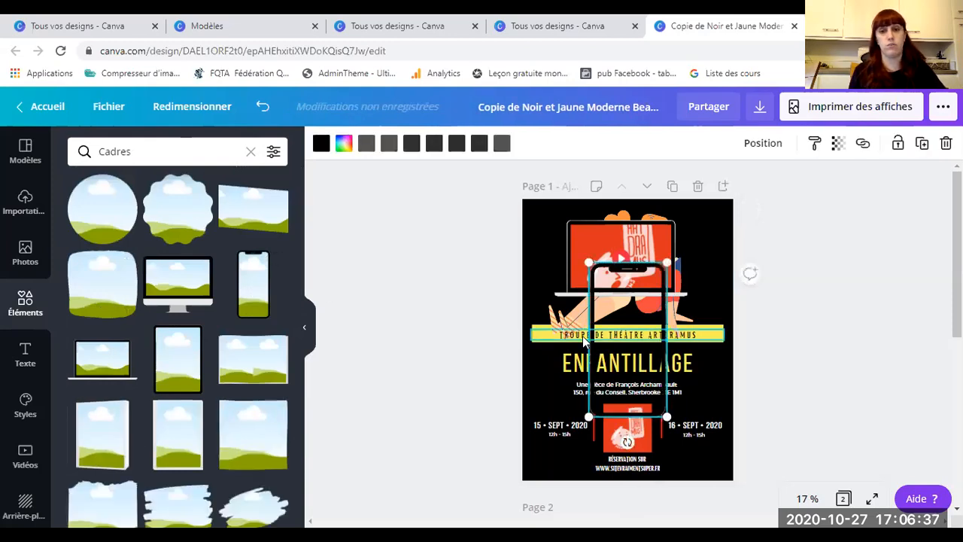
Step: Delete the red laptop image and drop a 'lecture' reading photo into the phone frame
{"action": "left_click", "coordinate": [579, 244]}
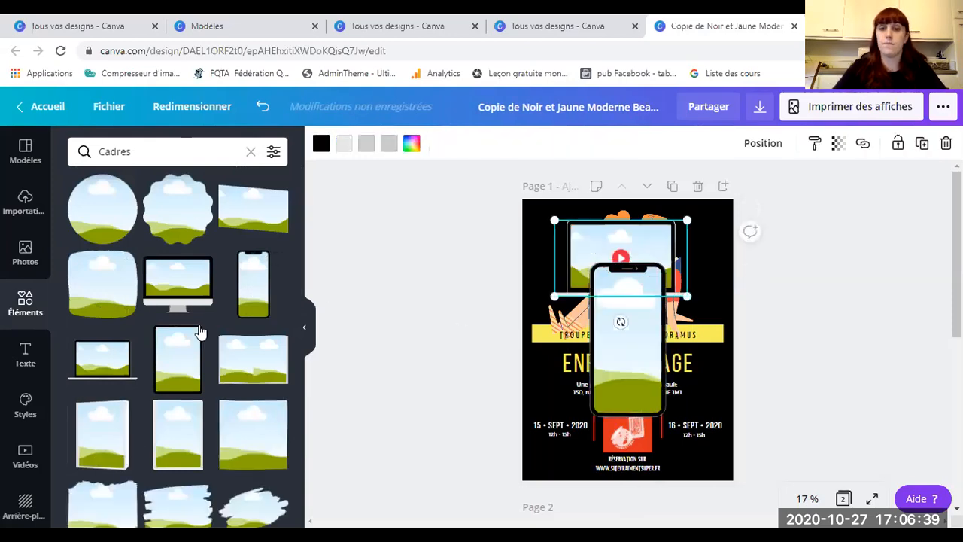
{"action": "key", "text": "Delete"}
{"action": "left_click", "coordinate": [22, 254]}
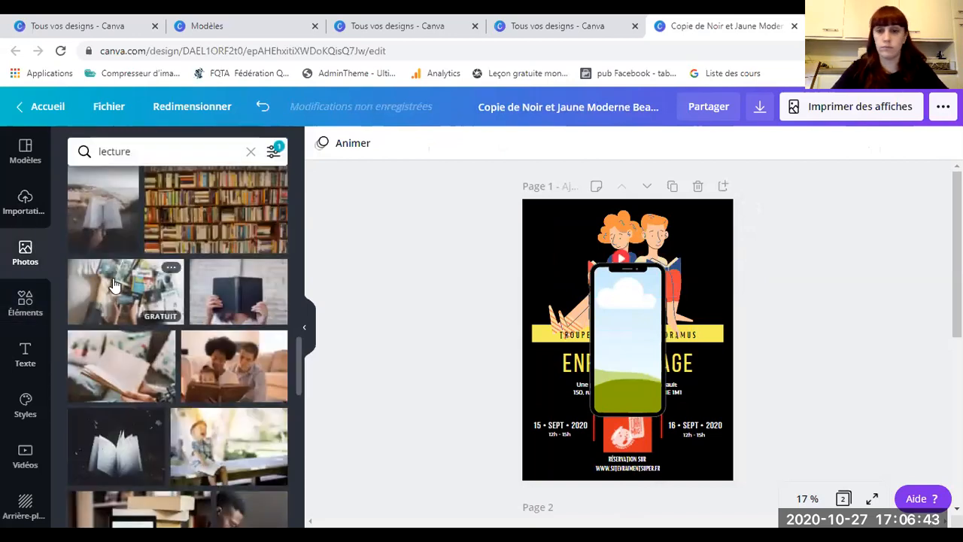
{"action": "left_click_drag", "start_coordinate": [113, 285], "coordinate": [636, 229]}
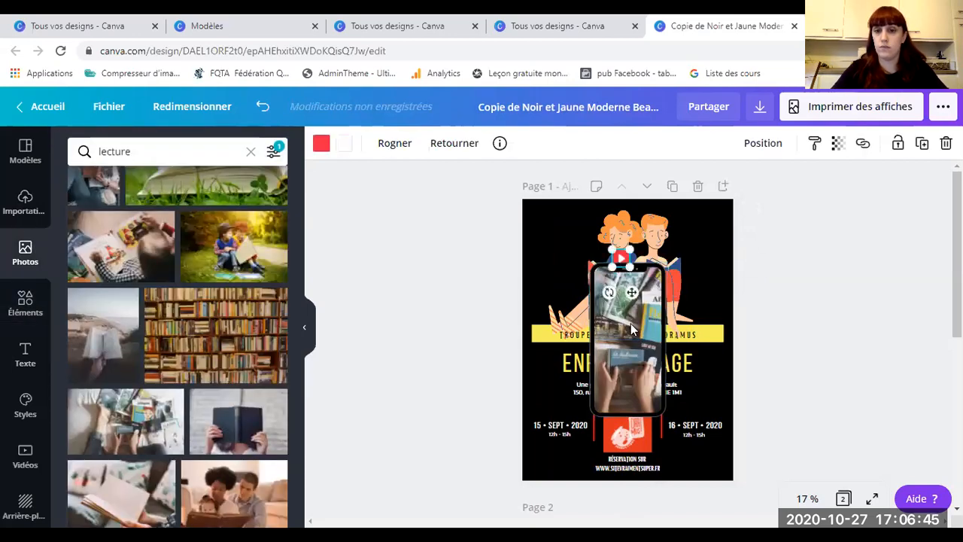
Step: Send the phone image to the back and move the phone frame to the poster's top-right
{"action": "left_click_drag", "start_coordinate": [632, 345], "coordinate": [632, 341]}
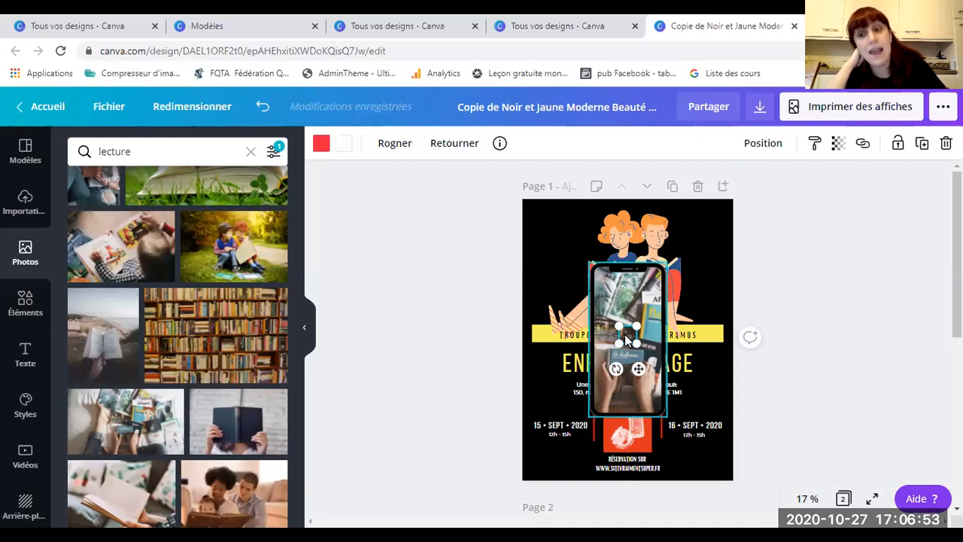
{"action": "right_click", "coordinate": [625, 340]}
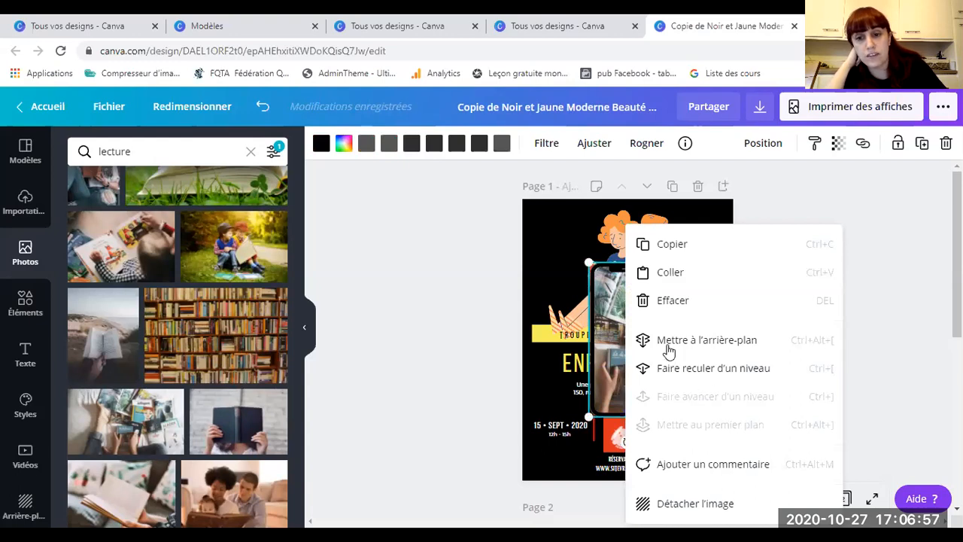
{"action": "left_click", "coordinate": [657, 352]}
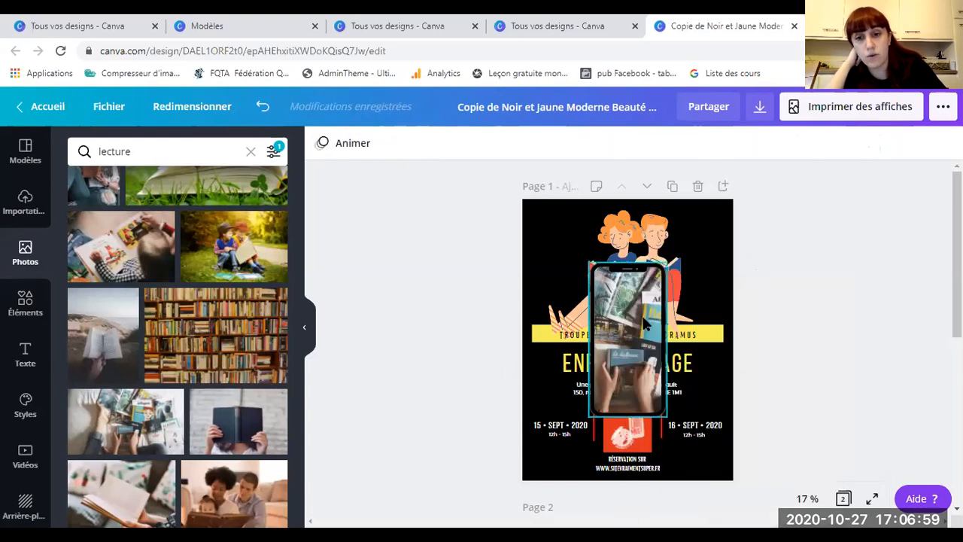
{"action": "left_click_drag", "start_coordinate": [636, 329], "coordinate": [693, 266]}
Step: Move the phone image back one layer and drag the red play element onto it
{"action": "left_click", "coordinate": [627, 335]}
{"action": "right_click", "coordinate": [625, 338]}
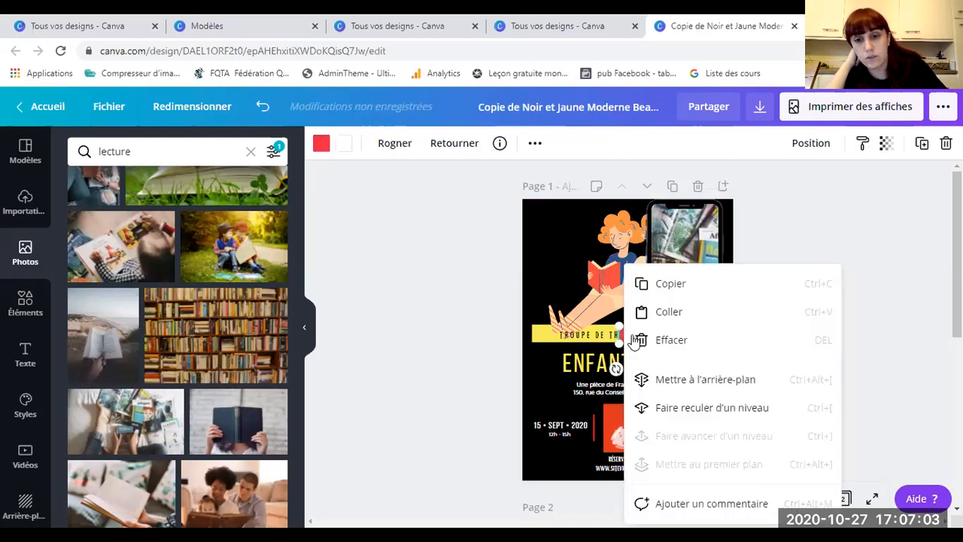
{"action": "left_click", "coordinate": [467, 331]}
{"action": "left_click", "coordinate": [687, 290]}
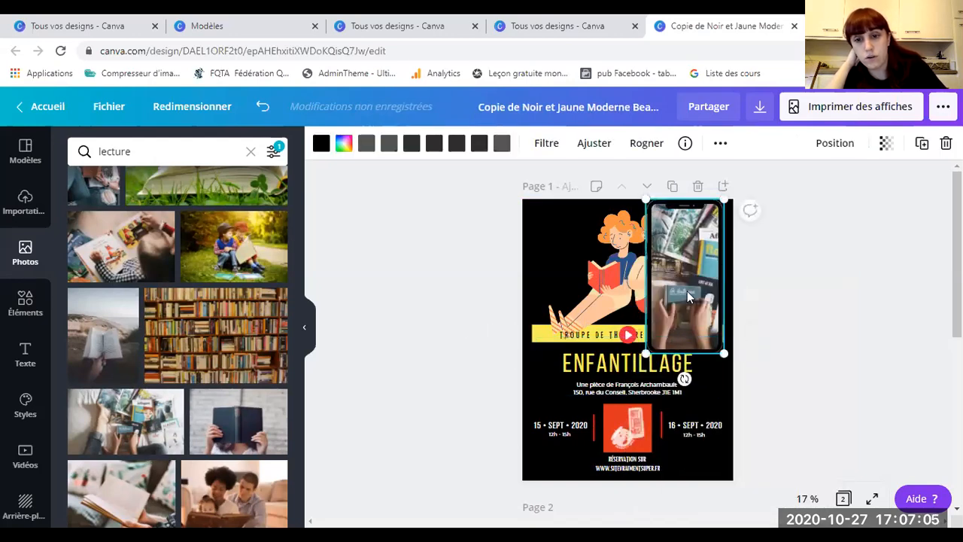
{"action": "right_click", "coordinate": [688, 291]}
{"action": "left_click", "coordinate": [733, 367]}
{"action": "left_click", "coordinate": [633, 334]}
{"action": "left_click_drag", "start_coordinate": [628, 334], "coordinate": [686, 267]}
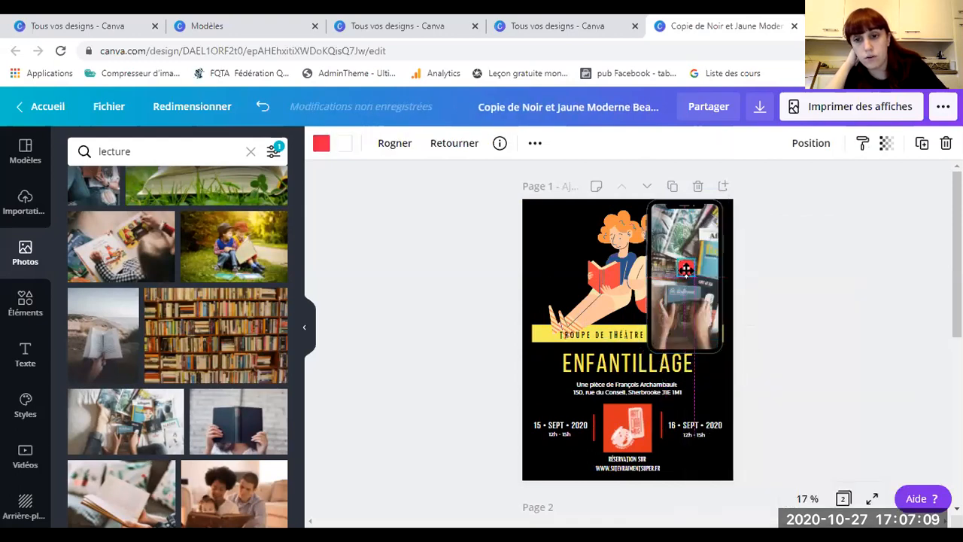
{"action": "left_click", "coordinate": [446, 308]}
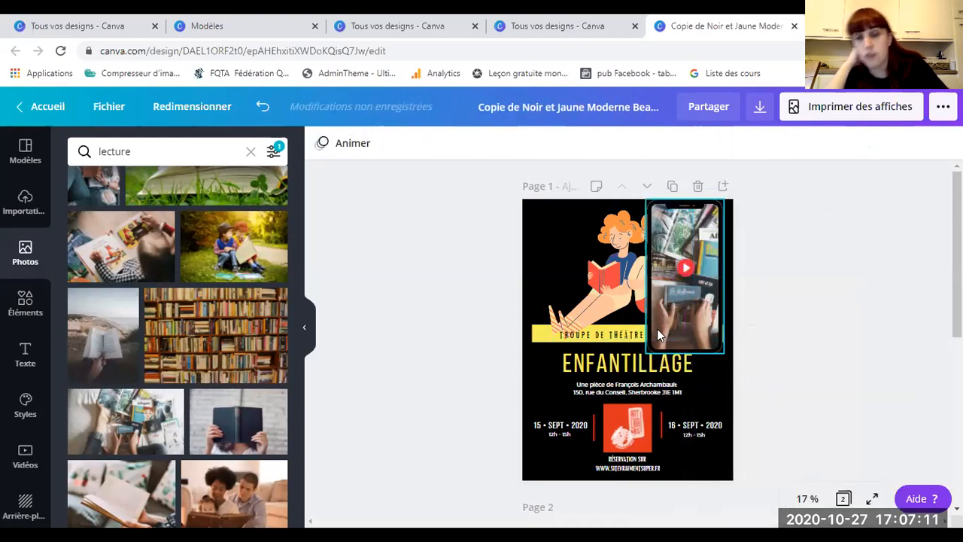
Step: Delete the phone's video, the red play element and the phone frame
{"action": "left_click", "coordinate": [684, 329]}
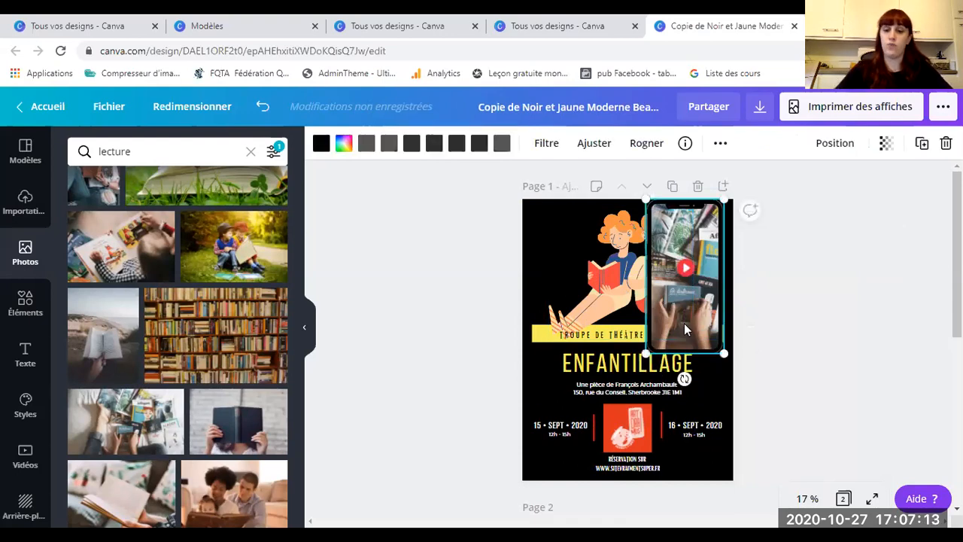
{"action": "key", "text": "Delete"}
{"action": "left_click", "coordinate": [686, 269]}
{"action": "key", "text": "Delete"}
{"action": "left_click", "coordinate": [678, 301]}
{"action": "key", "text": "Delete"}
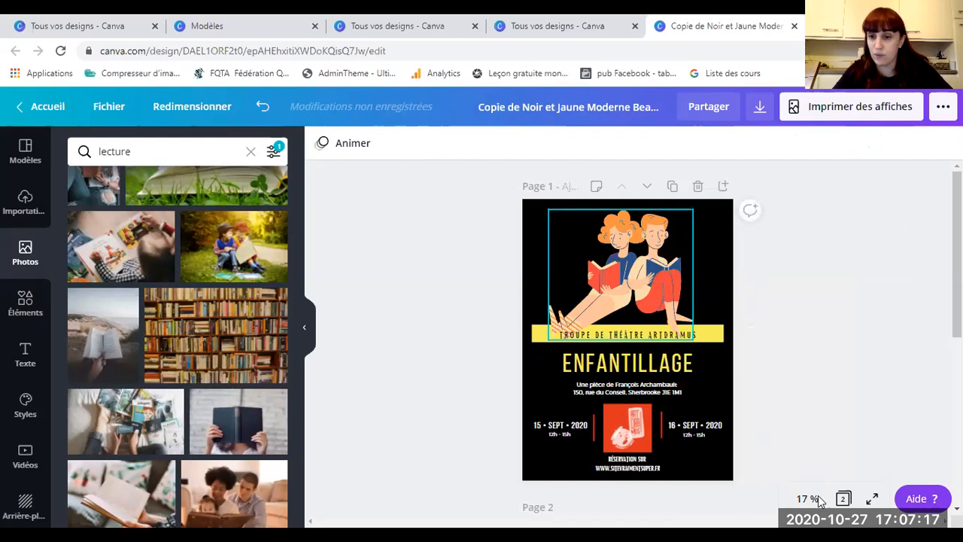
Step: Bring the TROUPE DE THÉÂTRE ARTDRAMUS banner text in front of the illustration
{"action": "scroll", "coordinate": [691, 361], "scroll_direction": "up", "scroll_amount": 1}
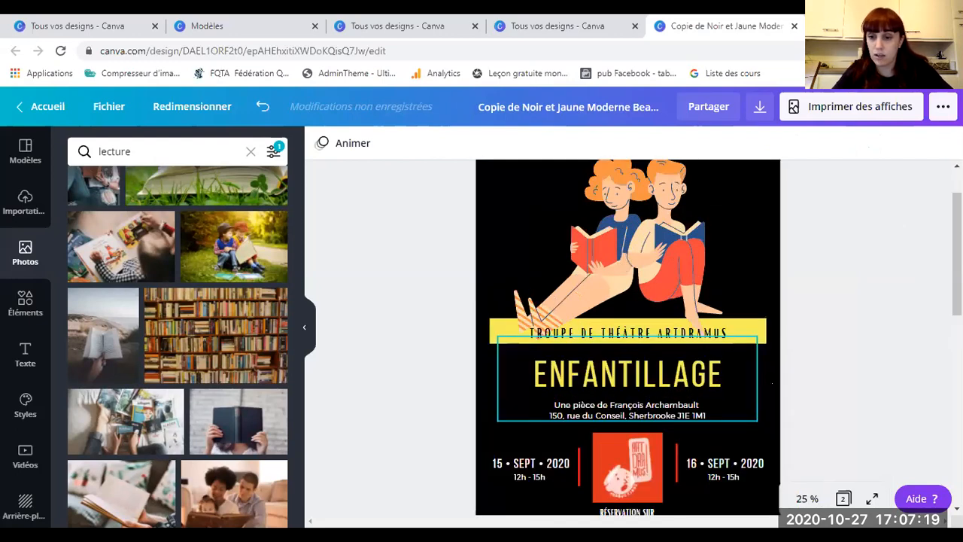
{"action": "scroll", "coordinate": [691, 369], "scroll_direction": "up", "scroll_amount": 1}
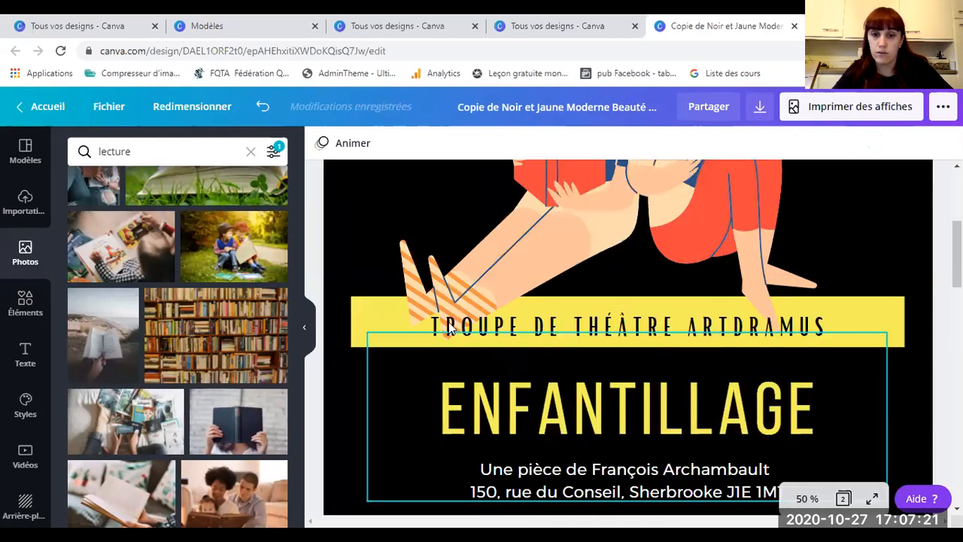
{"action": "scroll", "coordinate": [691, 369], "scroll_direction": "up", "scroll_amount": 1}
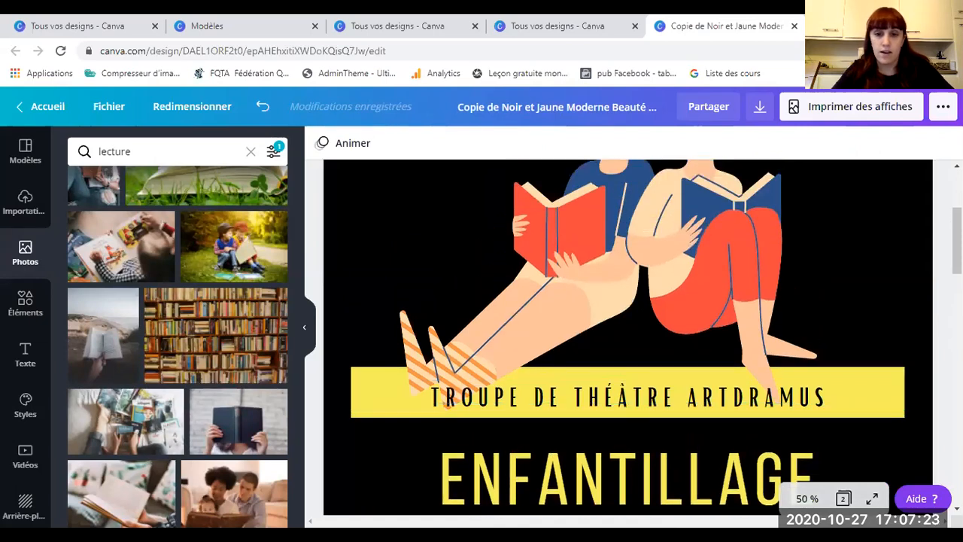
{"action": "left_click", "coordinate": [576, 273]}
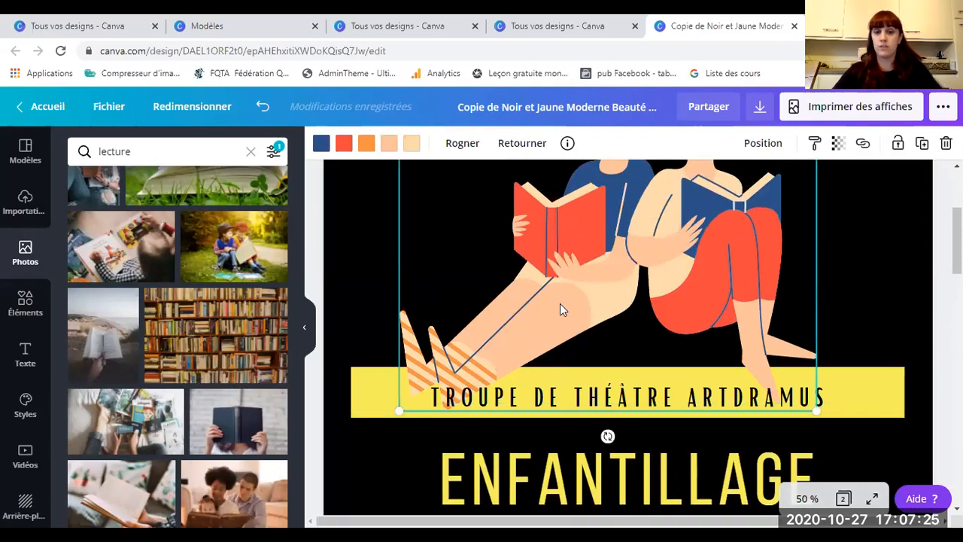
{"action": "left_click", "coordinate": [365, 387]}
{"action": "left_click", "coordinate": [367, 378]}
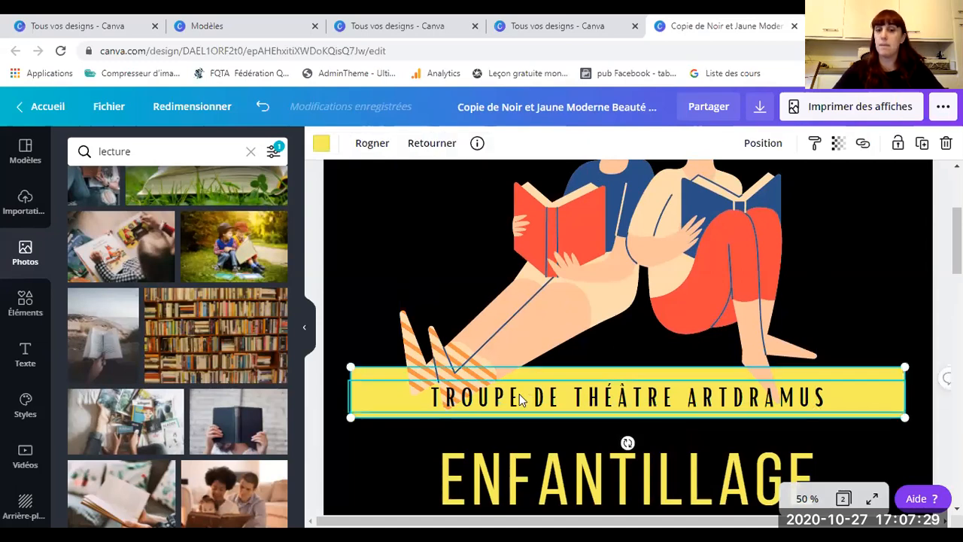
{"action": "left_click", "coordinate": [497, 408]}
{"action": "left_click", "coordinate": [496, 402]}
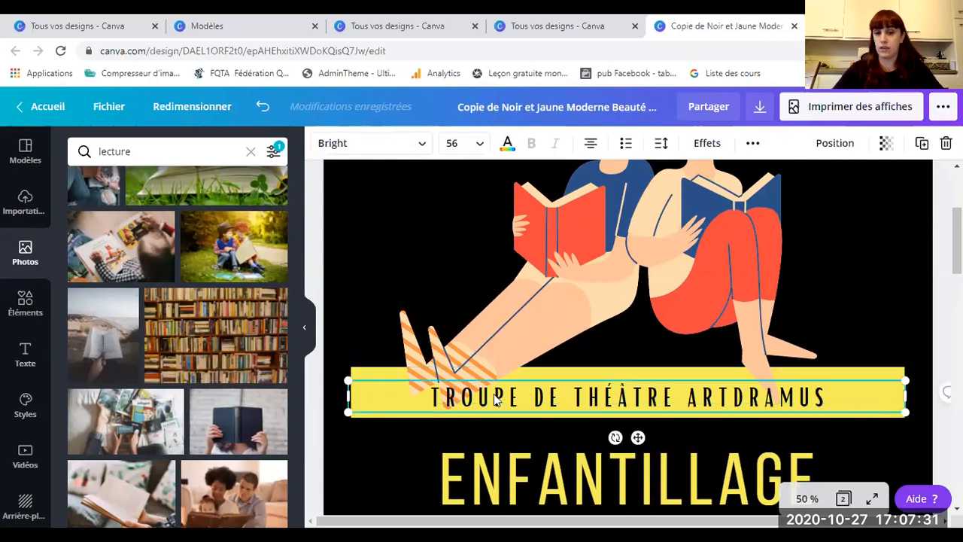
{"action": "right_click", "coordinate": [496, 401]}
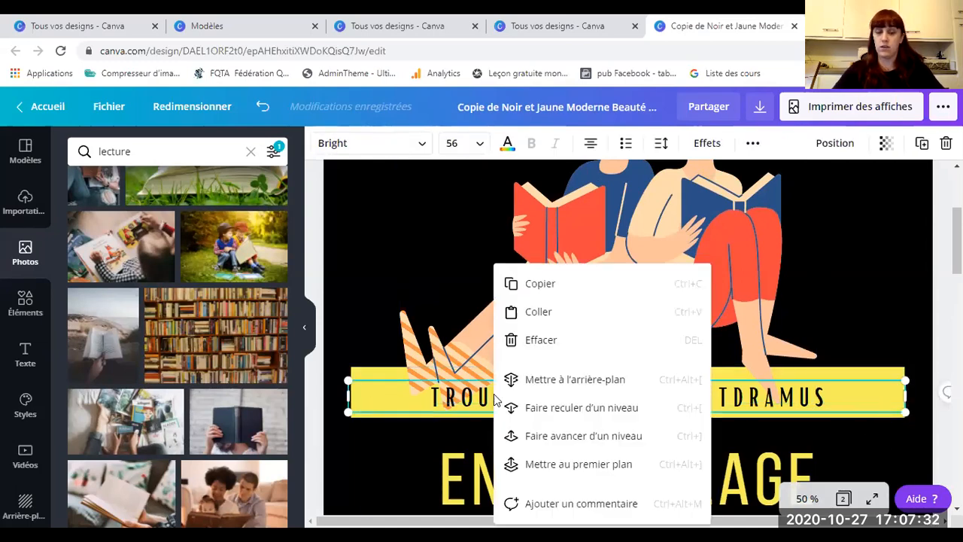
{"action": "left_click", "coordinate": [540, 465]}
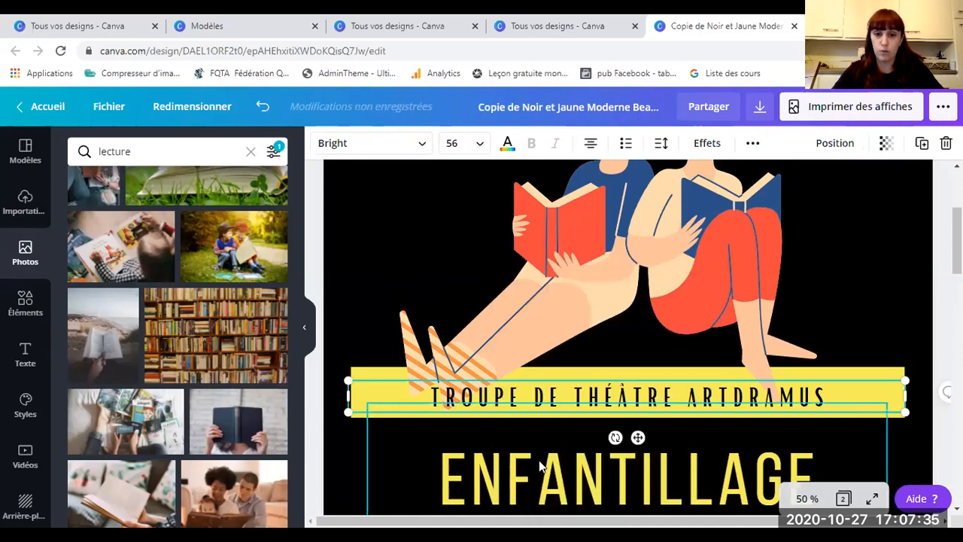
Step: Send the reading illustration to the back, then step it forward and back until it sits behind the banner
{"action": "left_click", "coordinate": [490, 329]}
{"action": "right_click", "coordinate": [490, 329]}
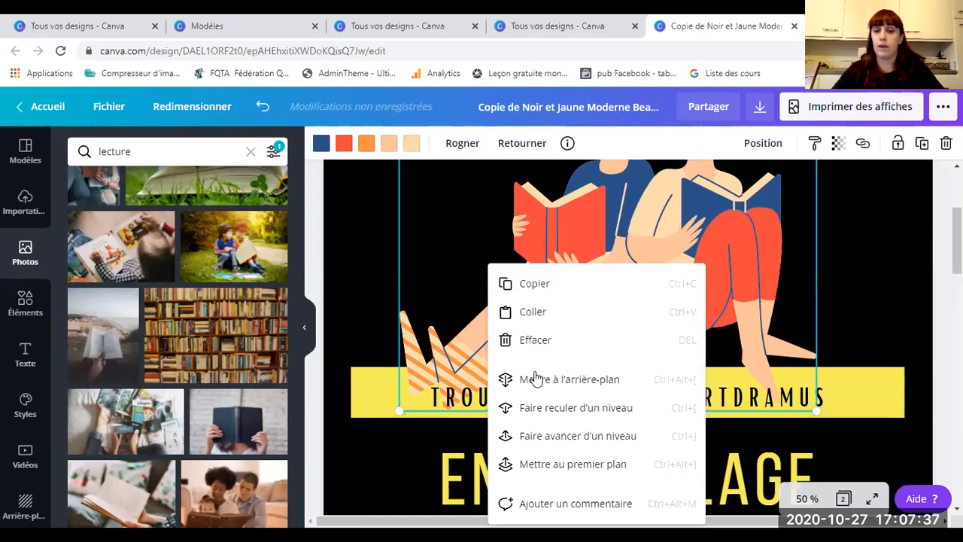
{"action": "left_click", "coordinate": [534, 378]}
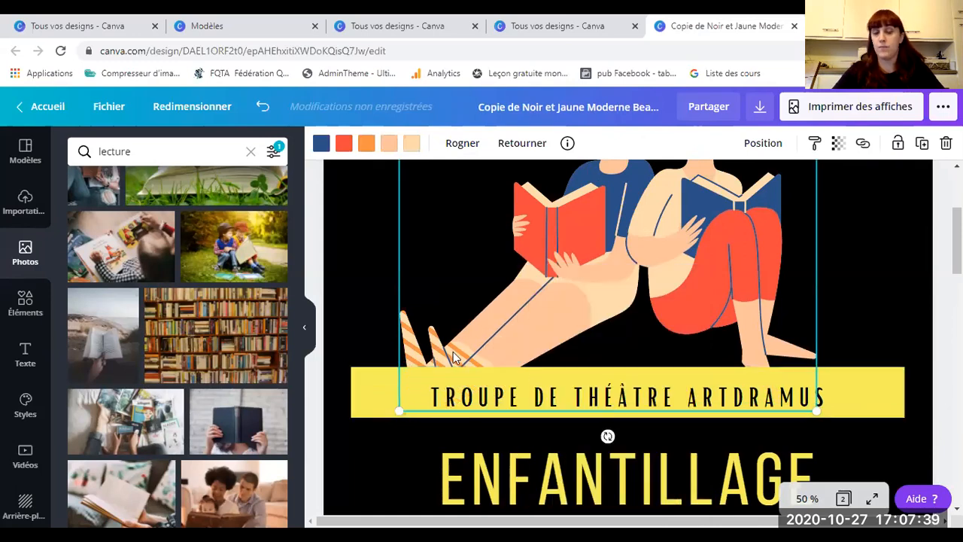
{"action": "right_click", "coordinate": [490, 340]}
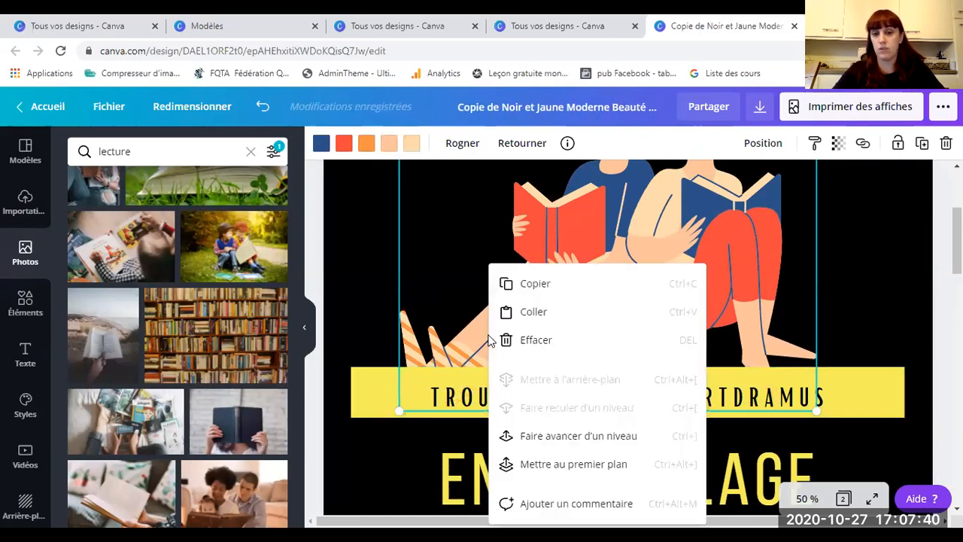
{"action": "left_click", "coordinate": [540, 436]}
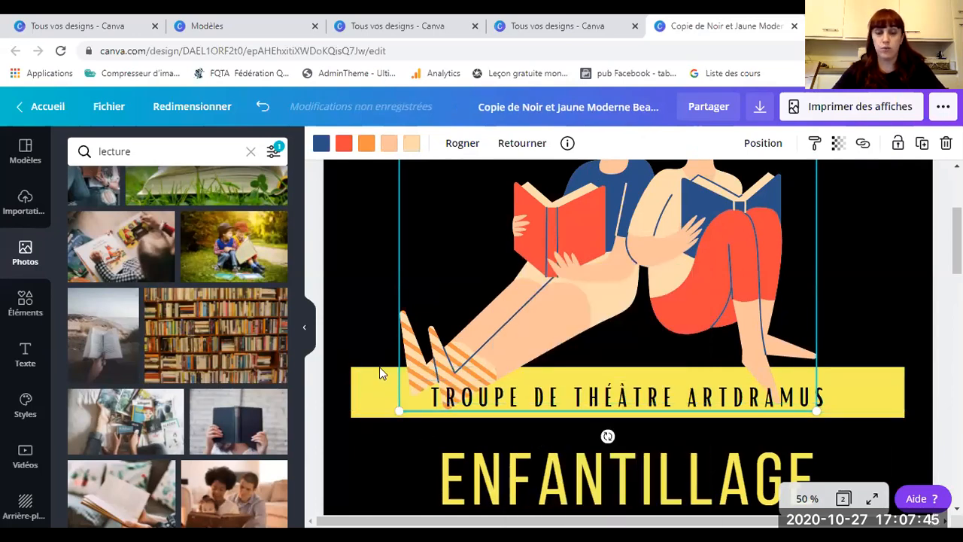
{"action": "right_click", "coordinate": [487, 316]}
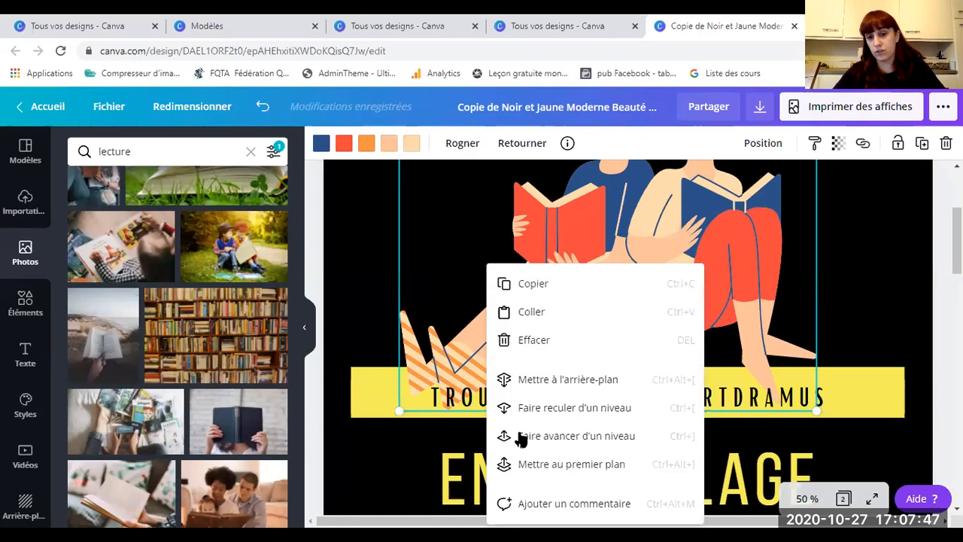
{"action": "left_click", "coordinate": [519, 441]}
{"action": "right_click", "coordinate": [464, 328]}
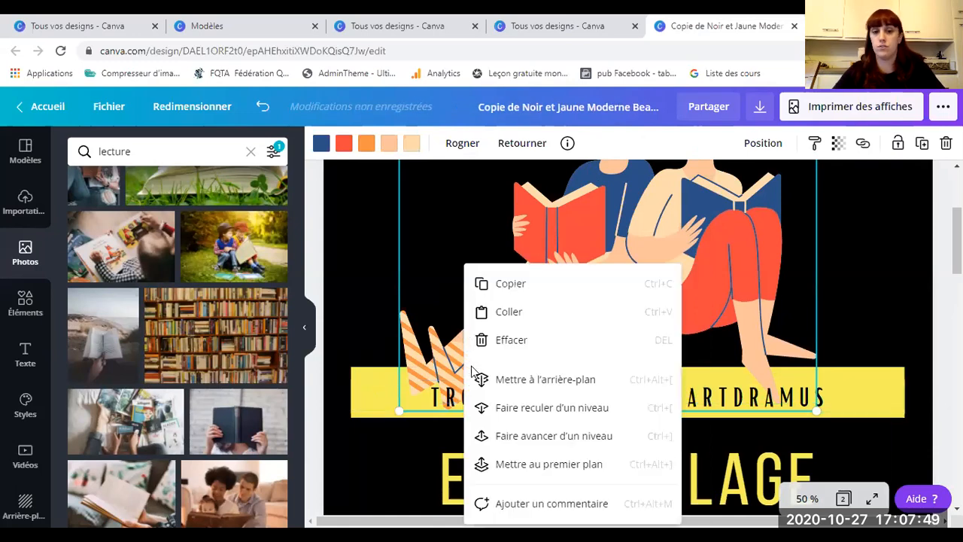
{"action": "left_click", "coordinate": [512, 437]}
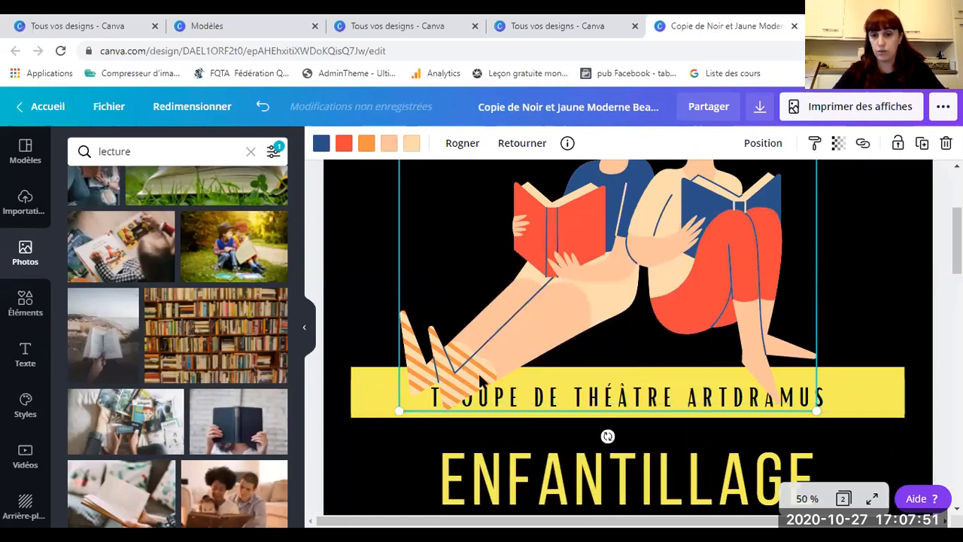
{"action": "right_click", "coordinate": [480, 374]}
{"action": "left_click", "coordinate": [521, 412]}
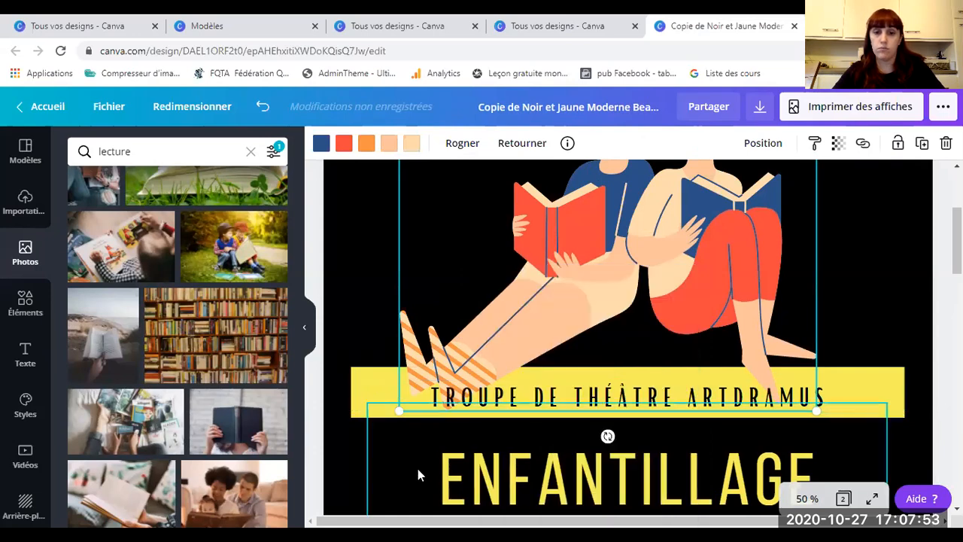
Step: Zoom out to view the whole poster and reselect the reading illustration
{"action": "left_click", "coordinate": [387, 442]}
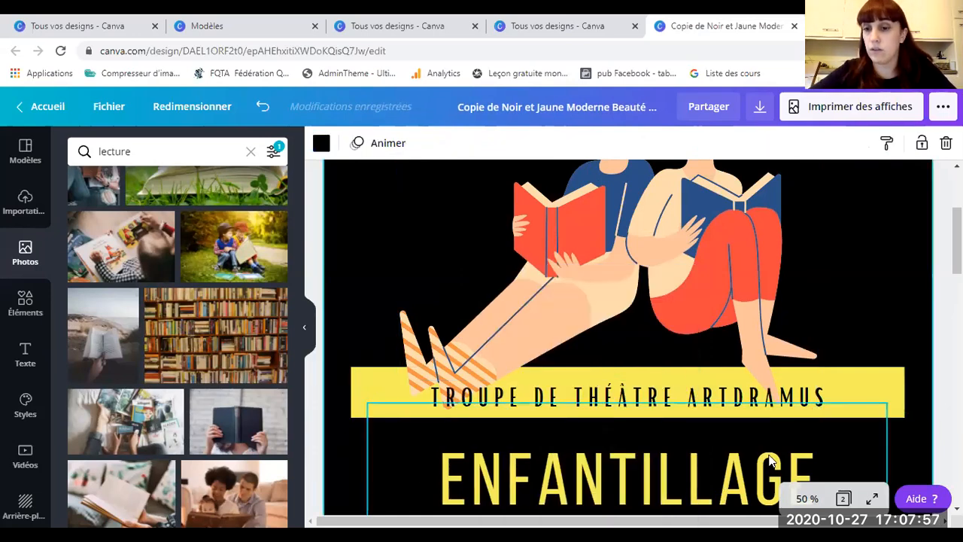
{"action": "key", "text": "ctrl+minus"}
{"action": "left_click", "coordinate": [590, 290]}
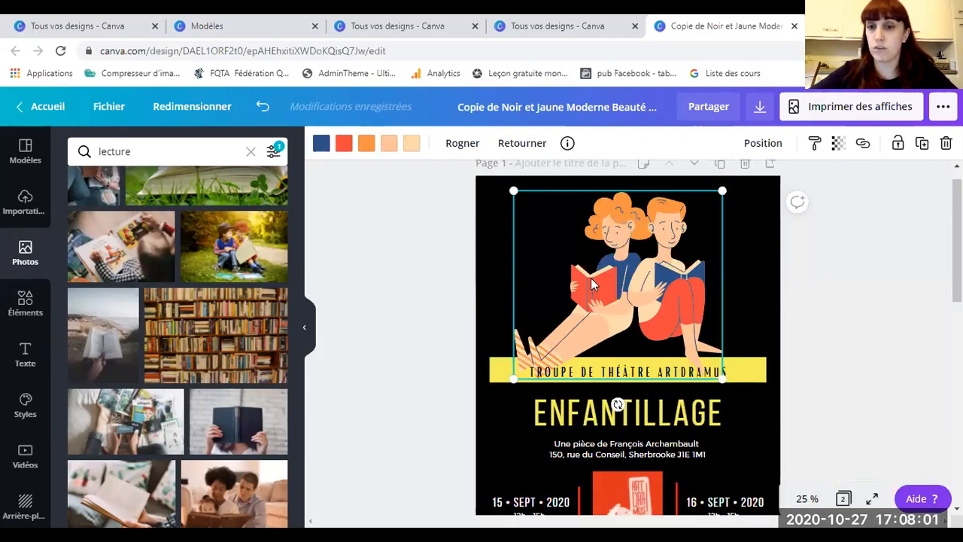
Step: Check the illustration's and ENFANTILLAGE group's layer options, then show the Éléments panel with Cadres frames
{"action": "right_click", "coordinate": [591, 278]}
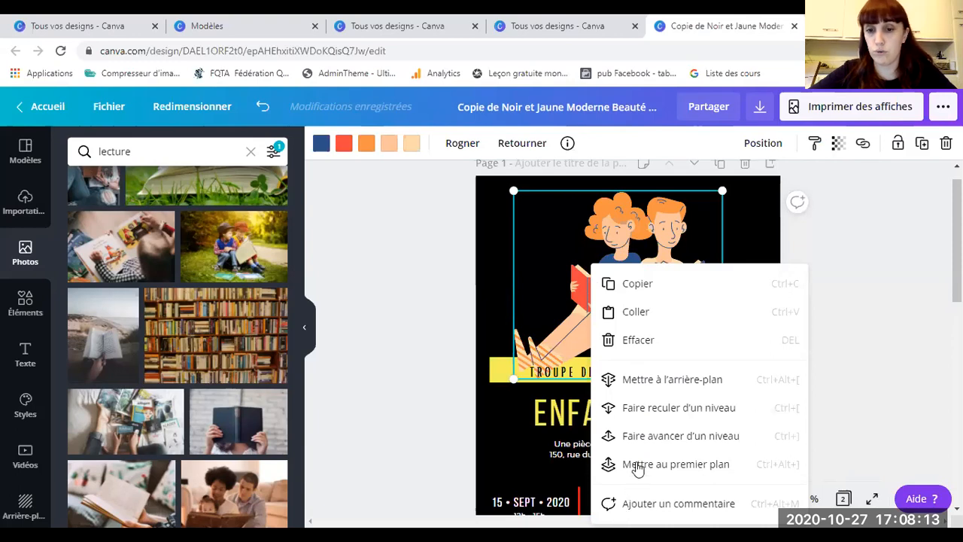
{"action": "left_click", "coordinate": [564, 424]}
{"action": "right_click", "coordinate": [565, 423]}
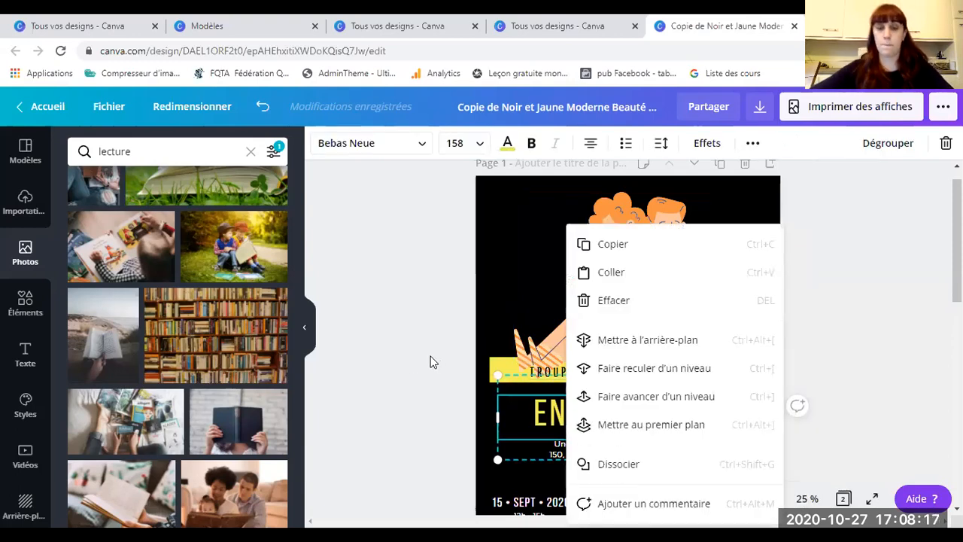
{"action": "left_click", "coordinate": [416, 331]}
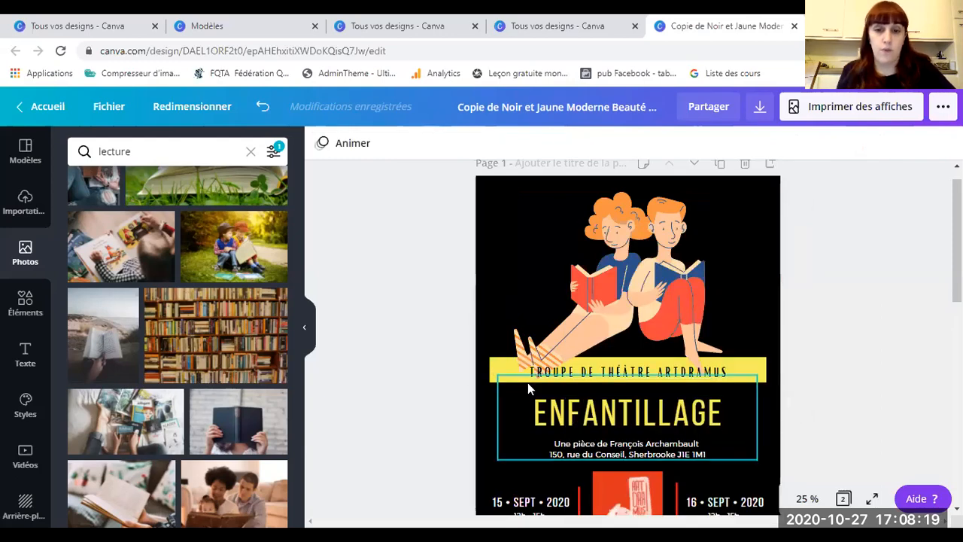
{"action": "left_click", "coordinate": [13, 307]}
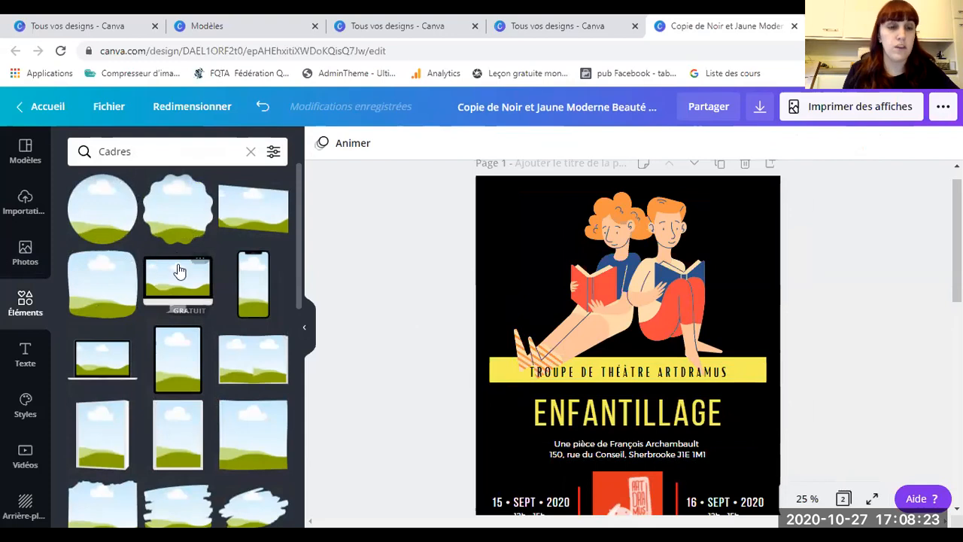
Step: Clear the 'Cadres' search and scroll through categories like Graphiques, Grilles and Dégradés
{"action": "scroll", "coordinate": [189, 387], "scroll_direction": "down", "scroll_amount": 10}
{"action": "scroll", "coordinate": [185, 392], "scroll_direction": "up", "scroll_amount": 10}
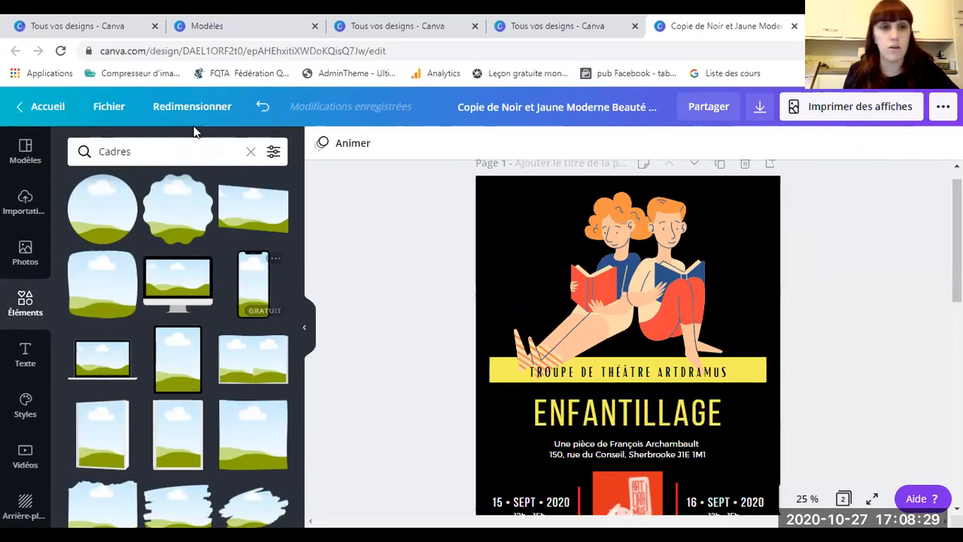
{"action": "left_click", "coordinate": [251, 153]}
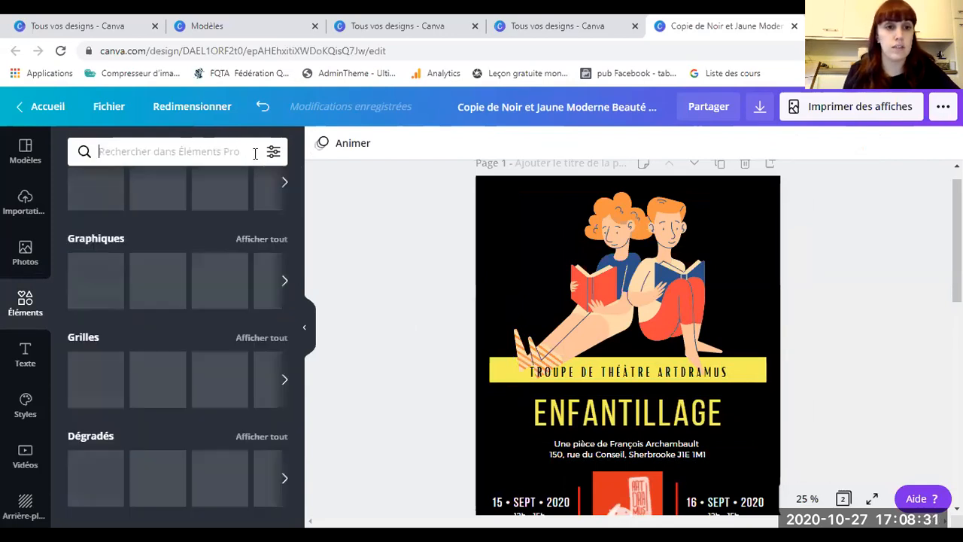
{"action": "scroll", "coordinate": [110, 241], "scroll_direction": "down", "scroll_amount": 1}
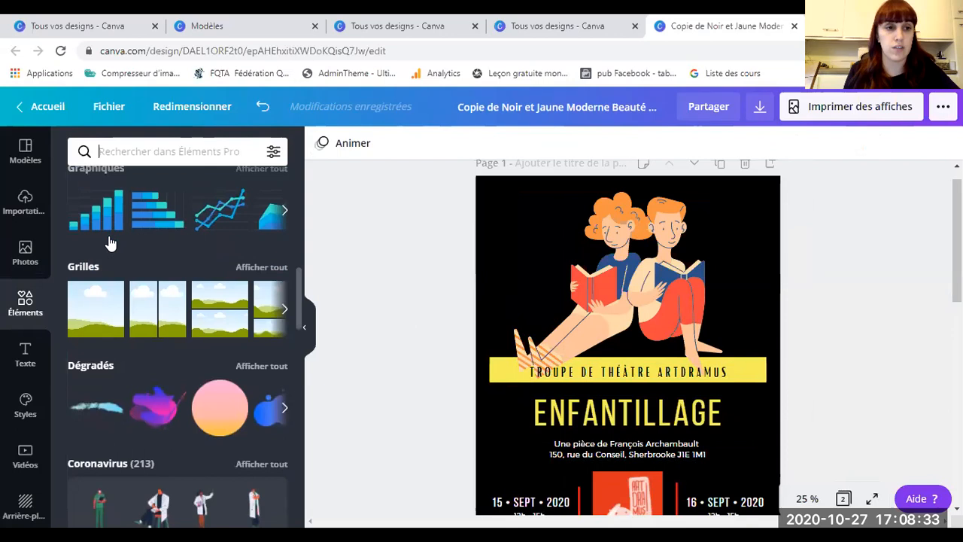
{"action": "scroll", "coordinate": [109, 240], "scroll_direction": "up", "scroll_amount": 2}
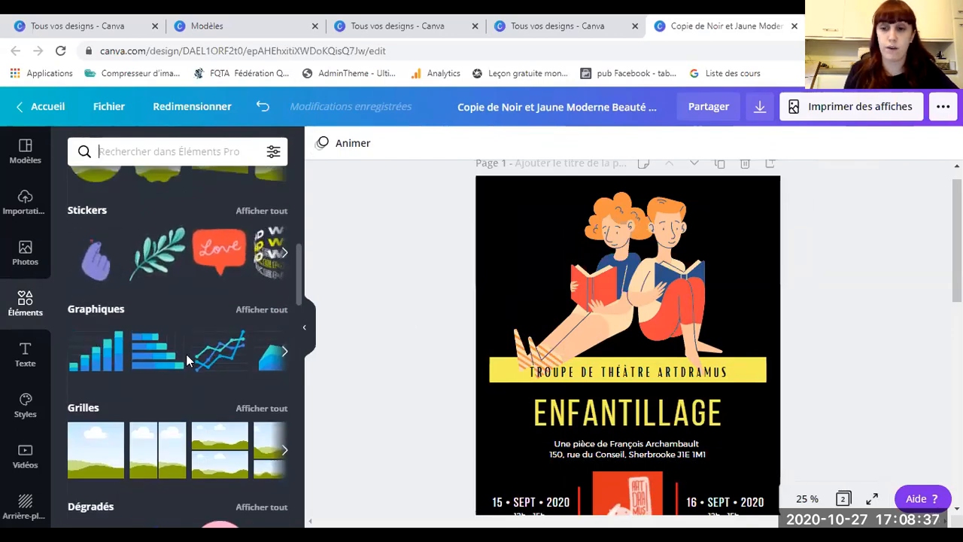
{"action": "scroll", "coordinate": [173, 339], "scroll_direction": "down", "scroll_amount": 2}
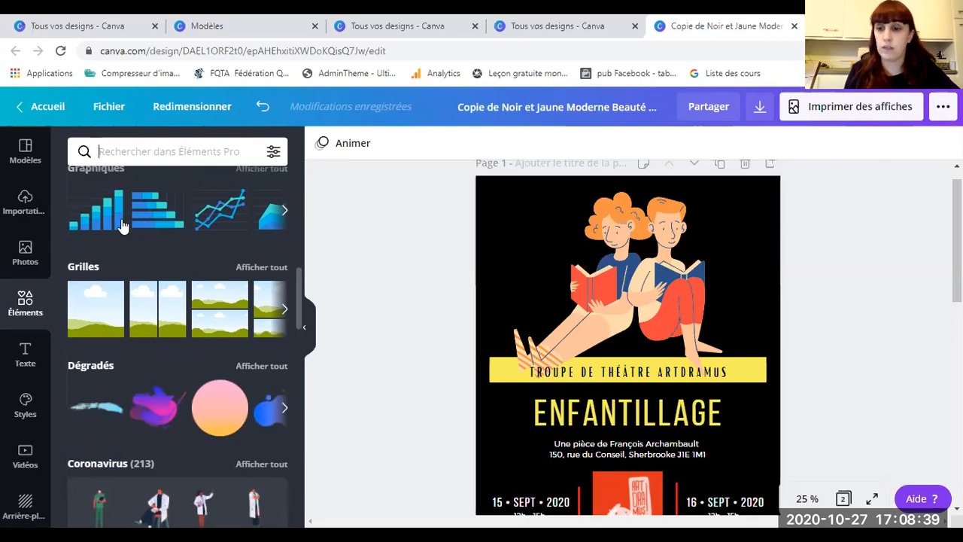
{"action": "scroll", "coordinate": [188, 261], "scroll_direction": "down", "scroll_amount": 3}
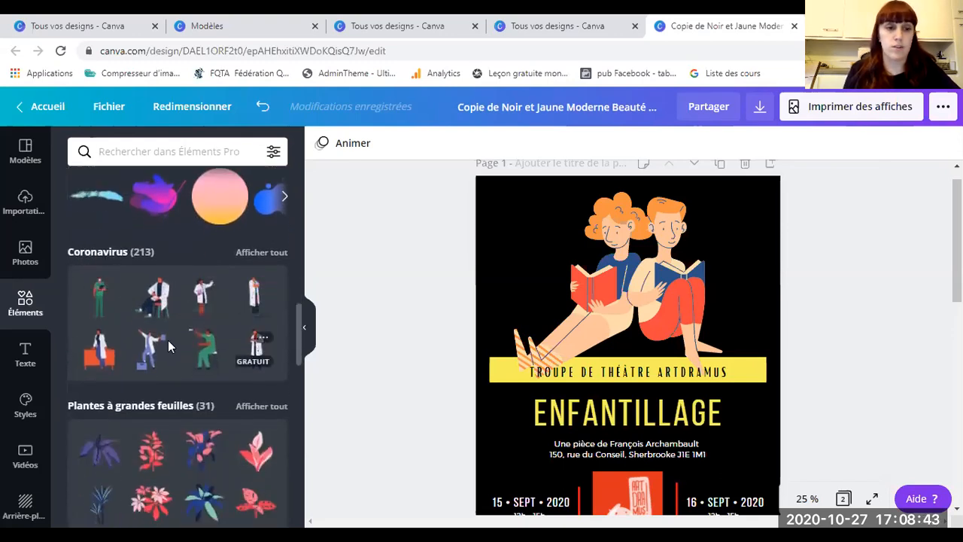
{"action": "scroll", "coordinate": [167, 349], "scroll_direction": "down", "scroll_amount": 5}
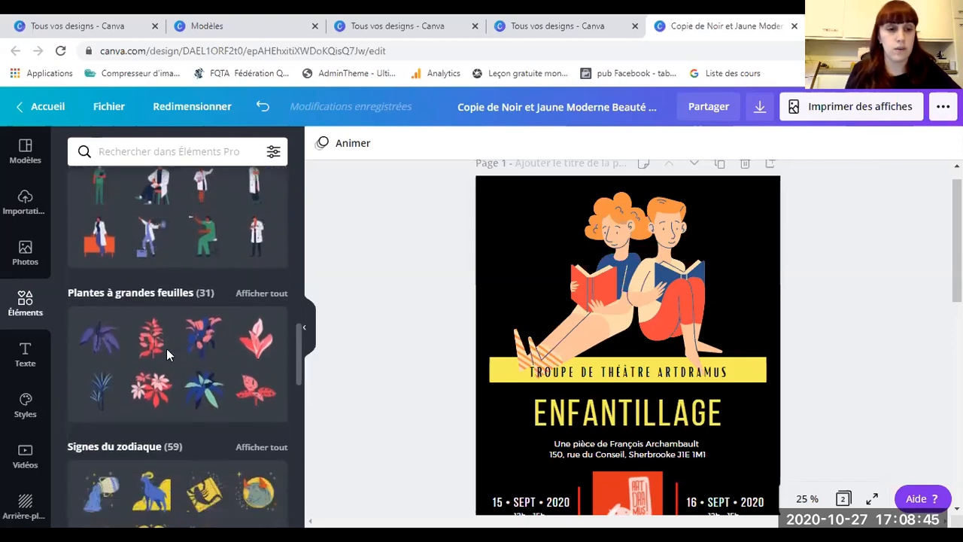
{"action": "scroll", "coordinate": [164, 274], "scroll_direction": "down", "scroll_amount": 10}
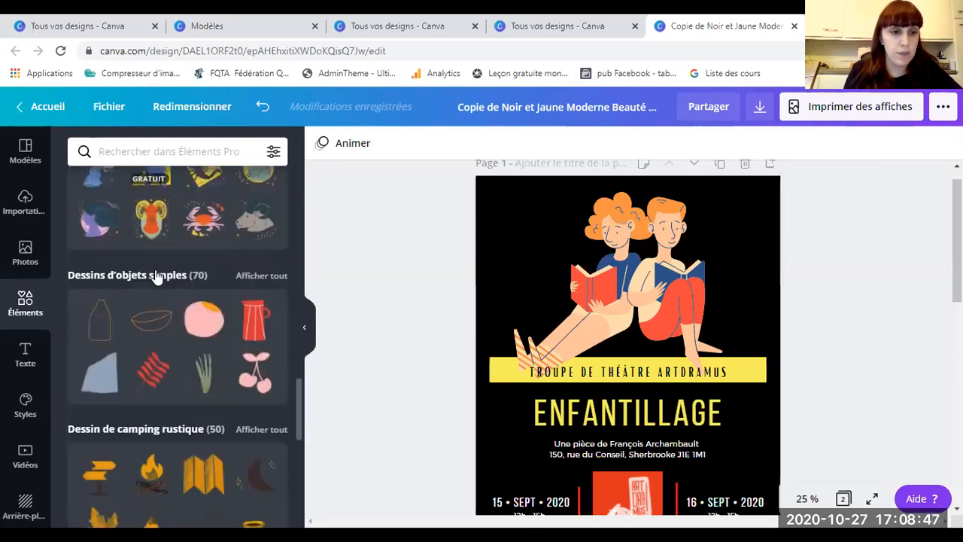
{"action": "scroll", "coordinate": [164, 275], "scroll_direction": "down", "scroll_amount": 7}
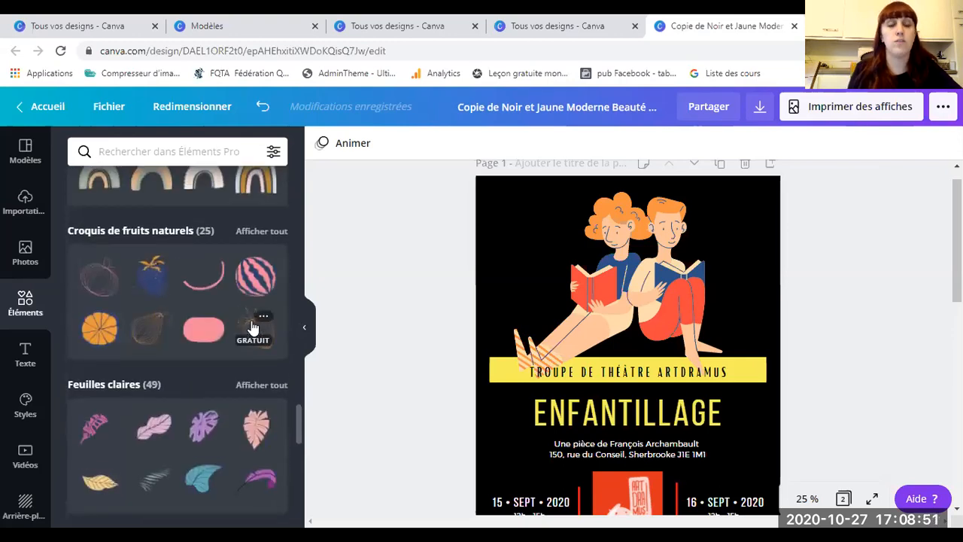
{"action": "scroll", "coordinate": [253, 328], "scroll_direction": "up", "scroll_amount": 18}
{"action": "scroll", "coordinate": [252, 326], "scroll_direction": "up", "scroll_amount": 15}
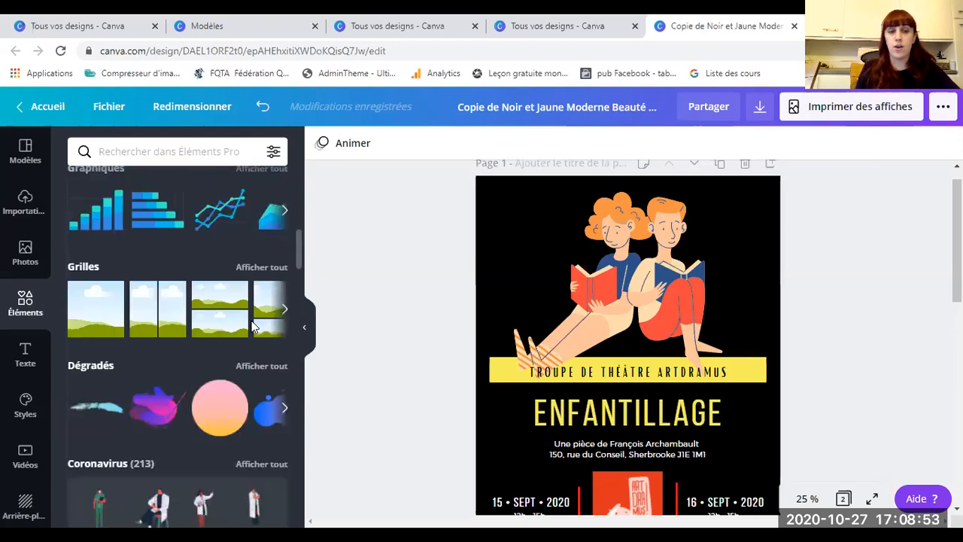
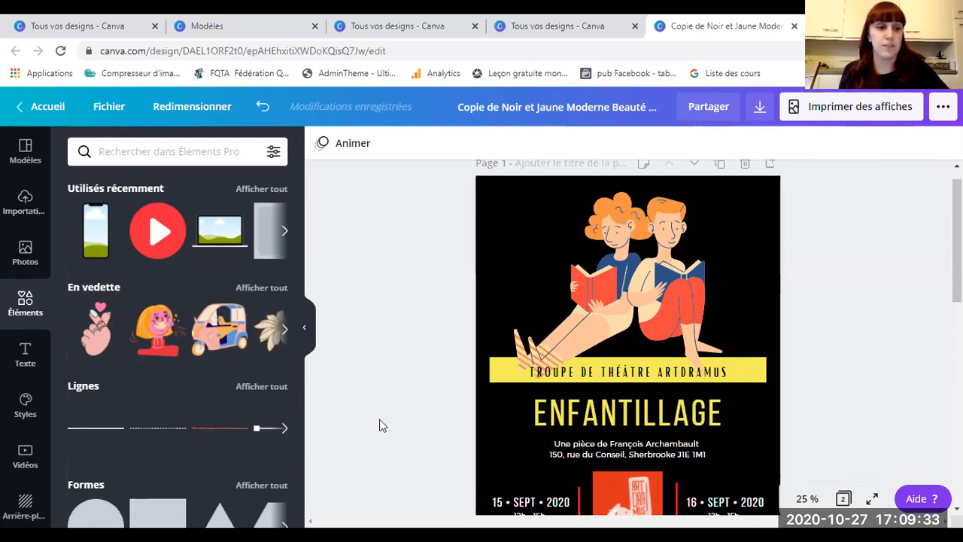
Step: Scroll through the Combinaisons de polices font-combination presets in the Texte panel
{"action": "left_click", "coordinate": [21, 362]}
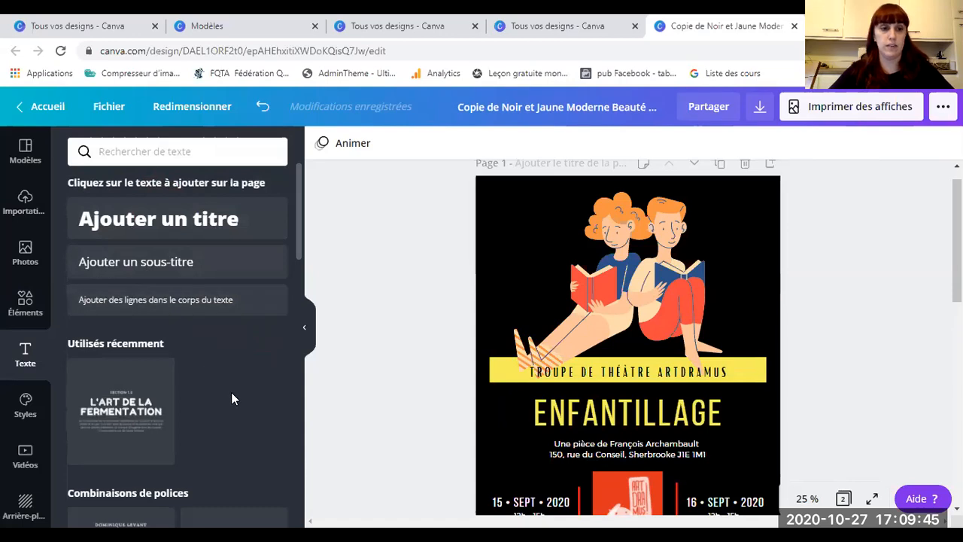
{"action": "scroll", "coordinate": [213, 380], "scroll_direction": "down", "scroll_amount": 2}
{"action": "scroll", "coordinate": [213, 377], "scroll_direction": "down", "scroll_amount": 1}
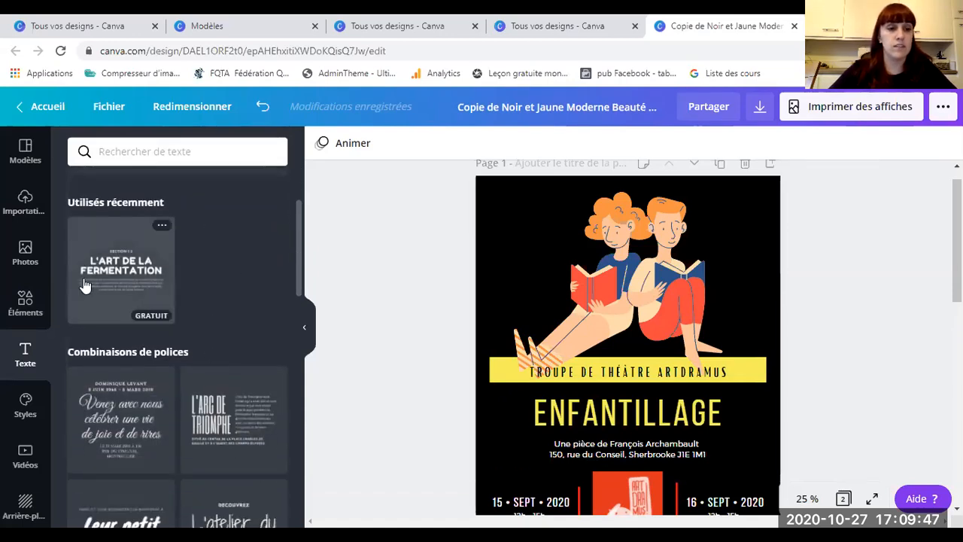
{"action": "scroll", "coordinate": [221, 430], "scroll_direction": "down", "scroll_amount": 2}
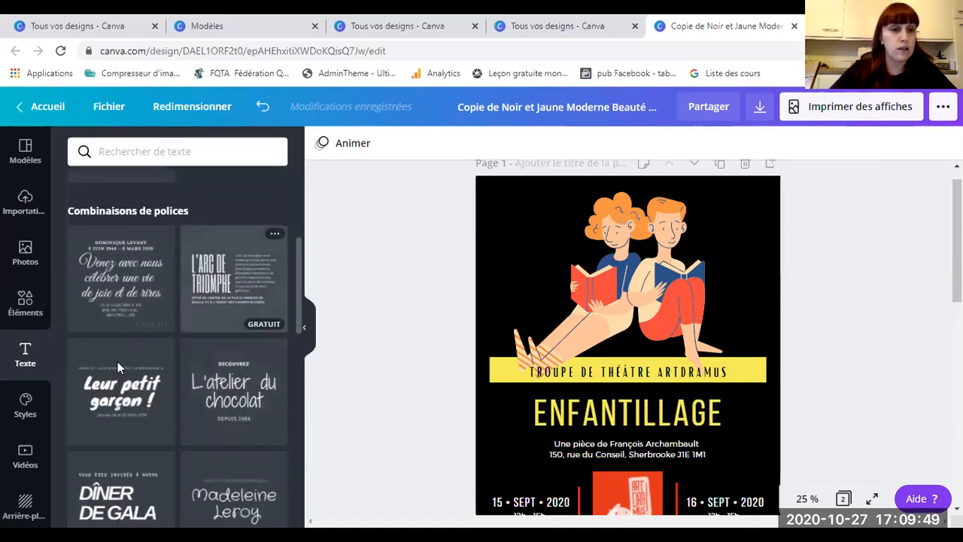
{"action": "scroll", "coordinate": [131, 407], "scroll_direction": "down", "scroll_amount": 3}
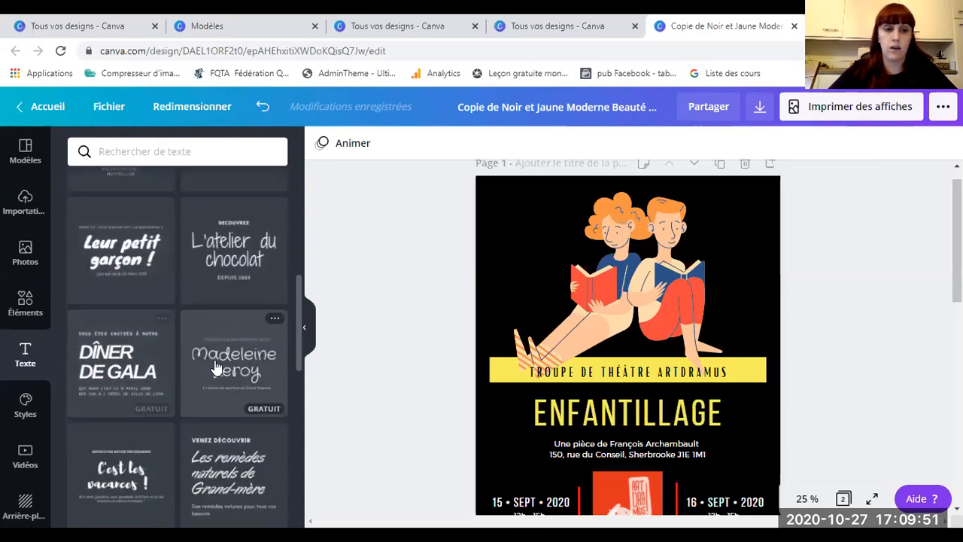
{"action": "scroll", "coordinate": [218, 364], "scroll_direction": "down", "scroll_amount": 3}
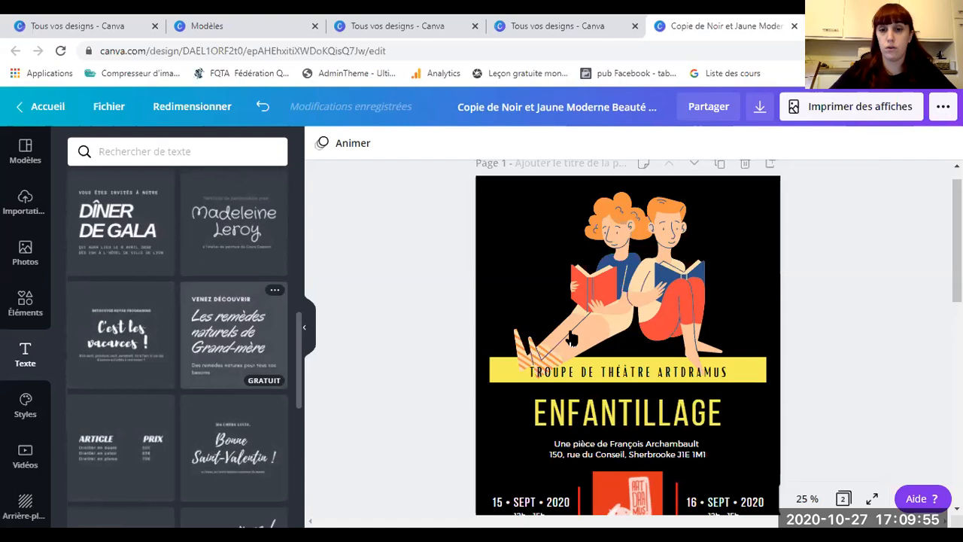
{"action": "left_click", "coordinate": [238, 350]}
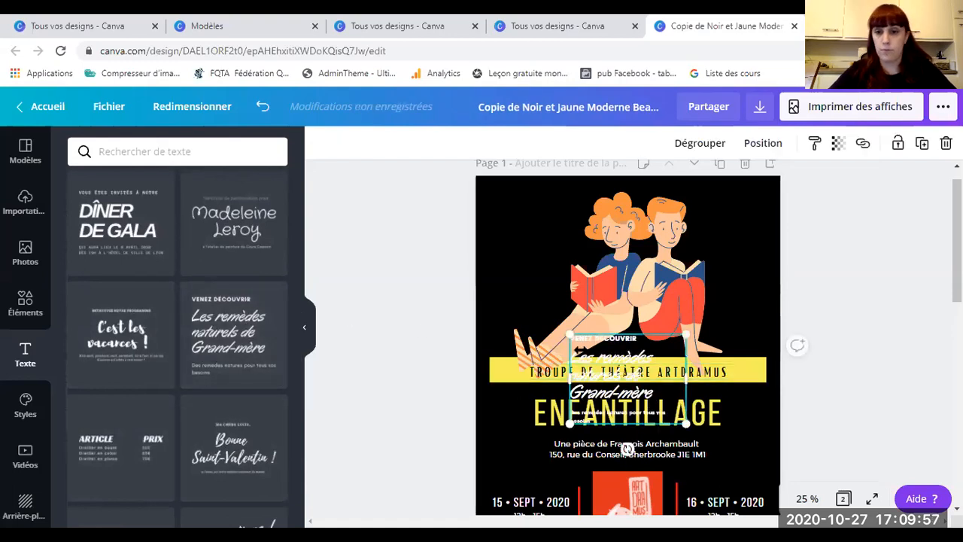
{"action": "left_click_drag", "start_coordinate": [591, 354], "coordinate": [503, 238]}
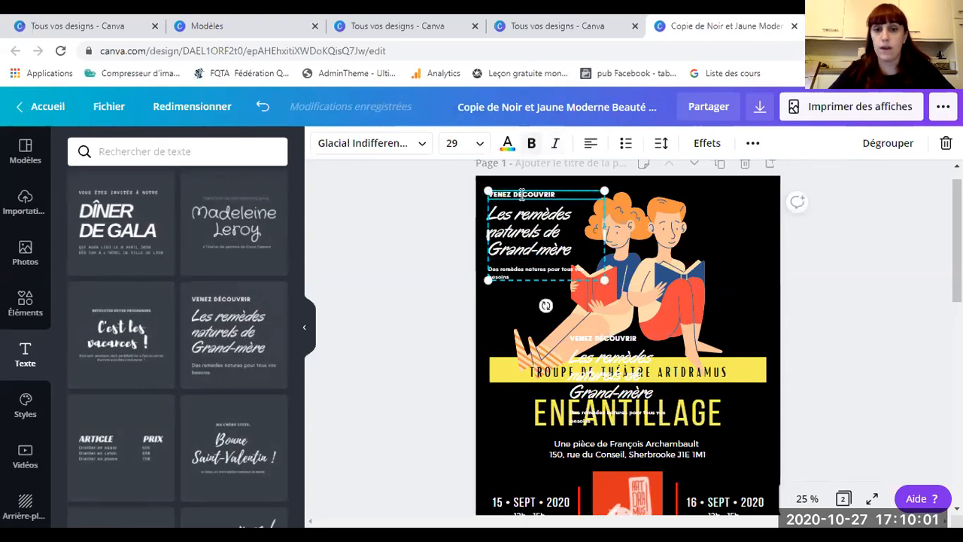
{"action": "left_click_drag", "start_coordinate": [557, 194], "coordinate": [513, 195]}
{"action": "key", "text": "BackSpace"}
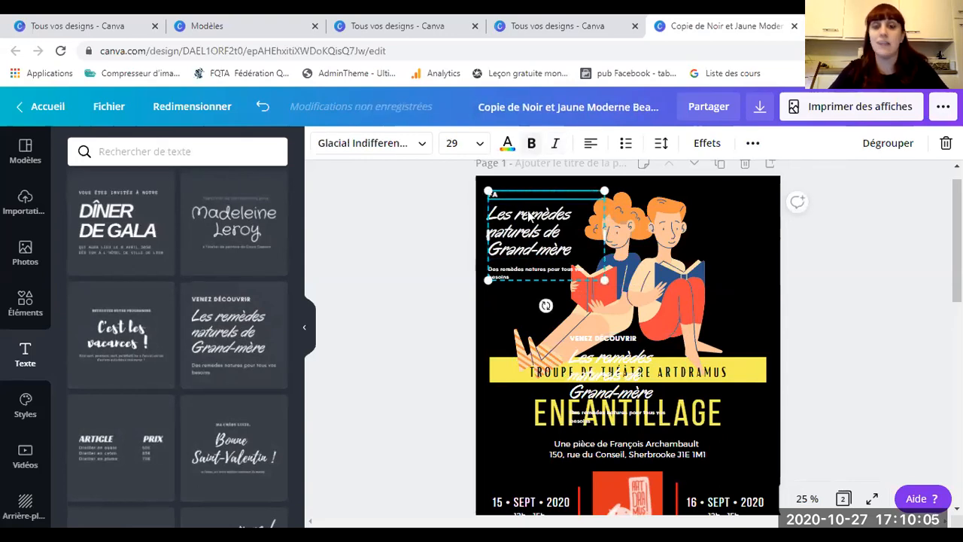
{"action": "type", "text": "FACEBOOK"}
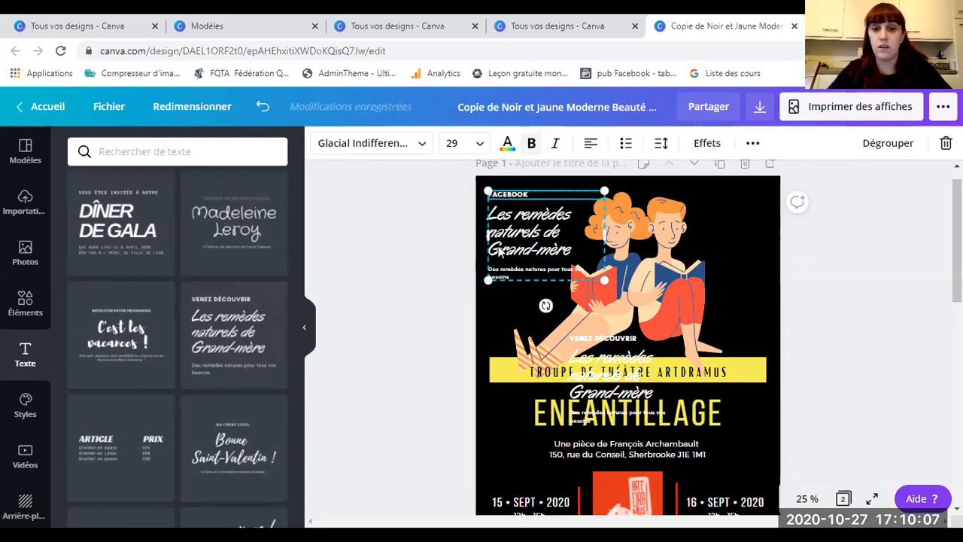
{"action": "left_click", "coordinate": [514, 232]}
{"action": "left_click_drag", "start_coordinate": [579, 253], "coordinate": [491, 216]}
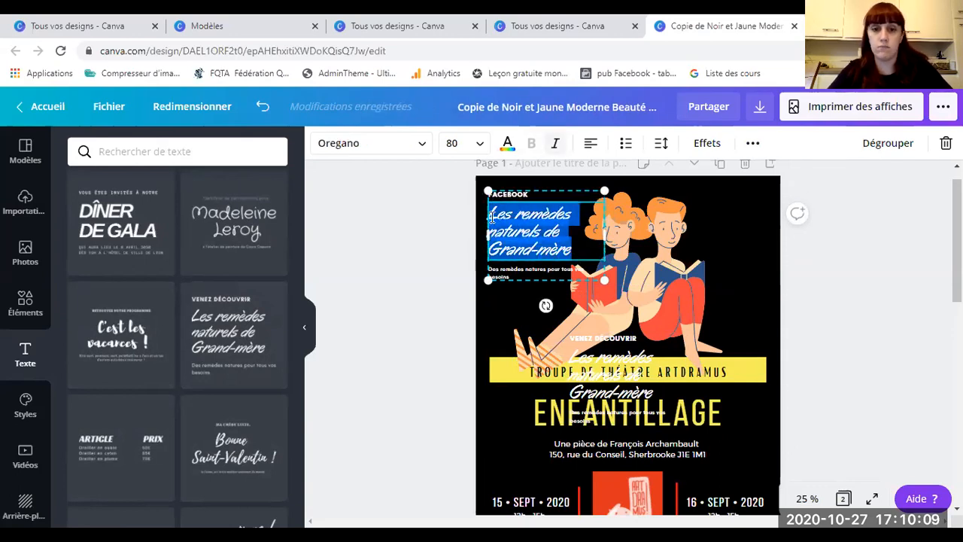
{"action": "key", "text": "BackSpace"}
{"action": "type", "text": "formation"}
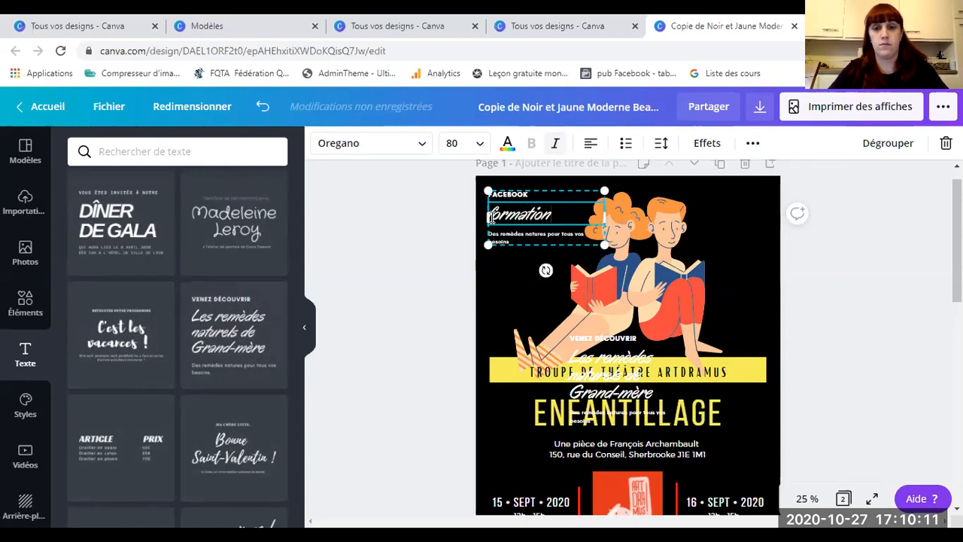
{"action": "type", "text": " canv"}
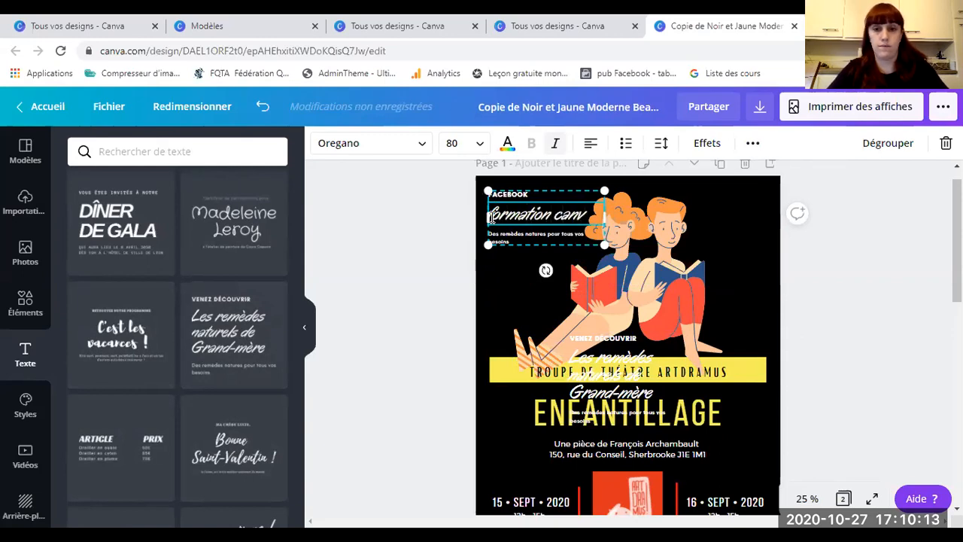
{"action": "type", "text": "a"}
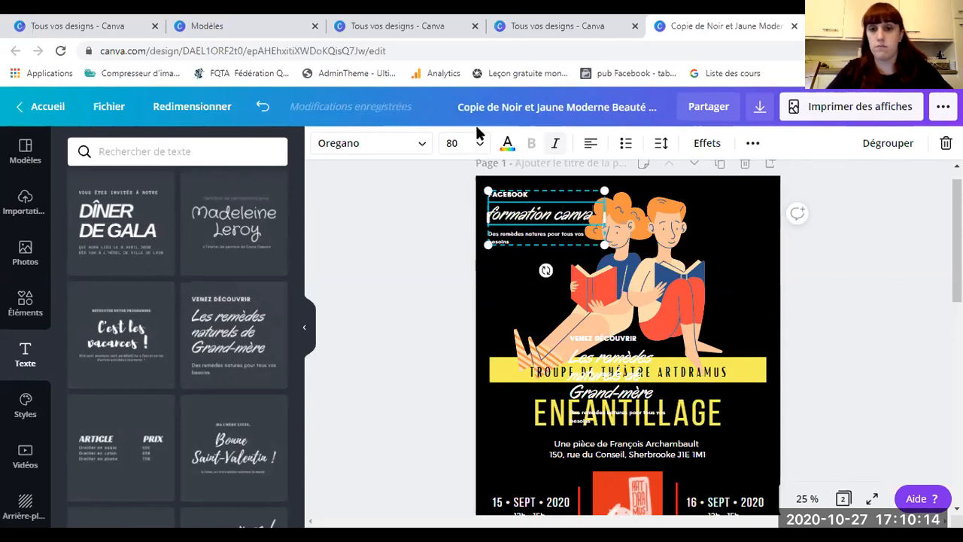
{"action": "double_click", "coordinate": [519, 218]}
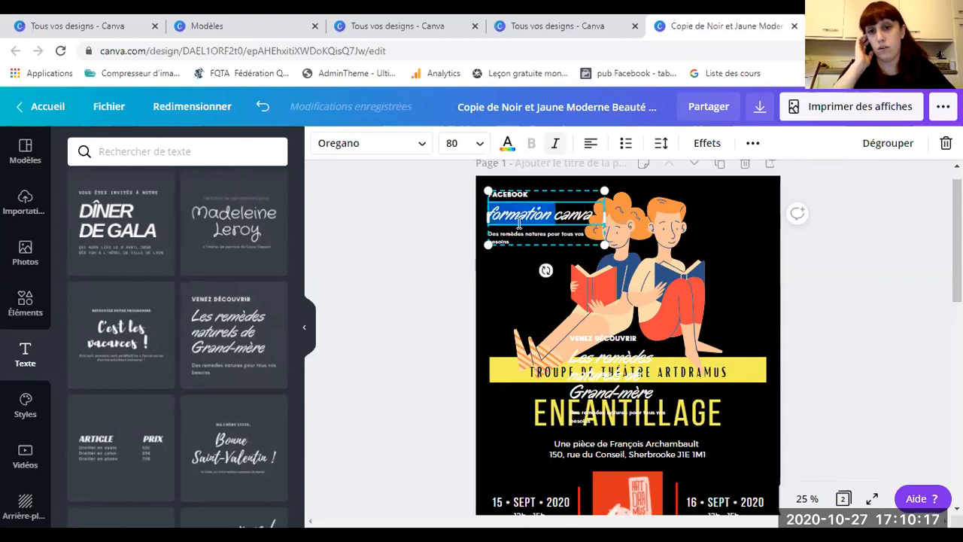
{"action": "left_click", "coordinate": [563, 215]}
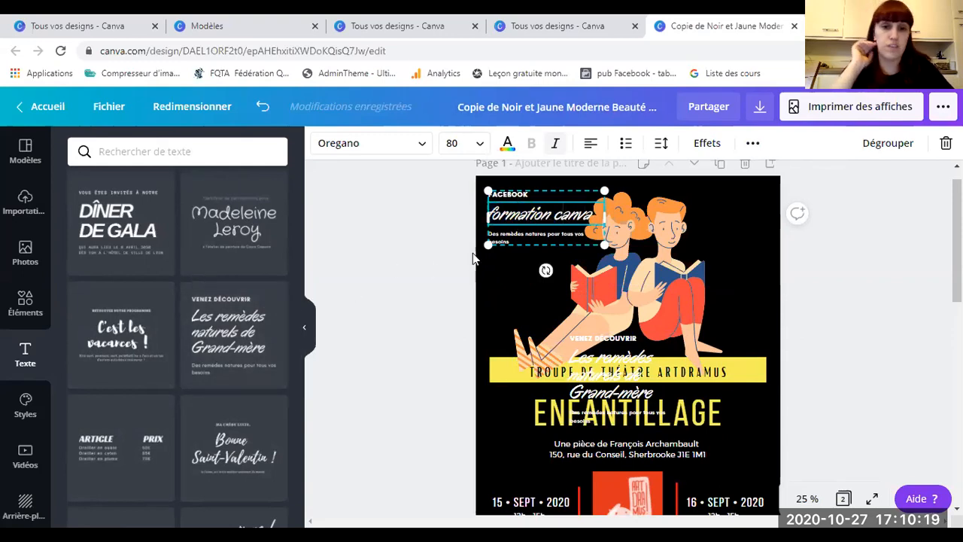
{"action": "left_click", "coordinate": [428, 261]}
{"action": "left_click", "coordinate": [503, 226]}
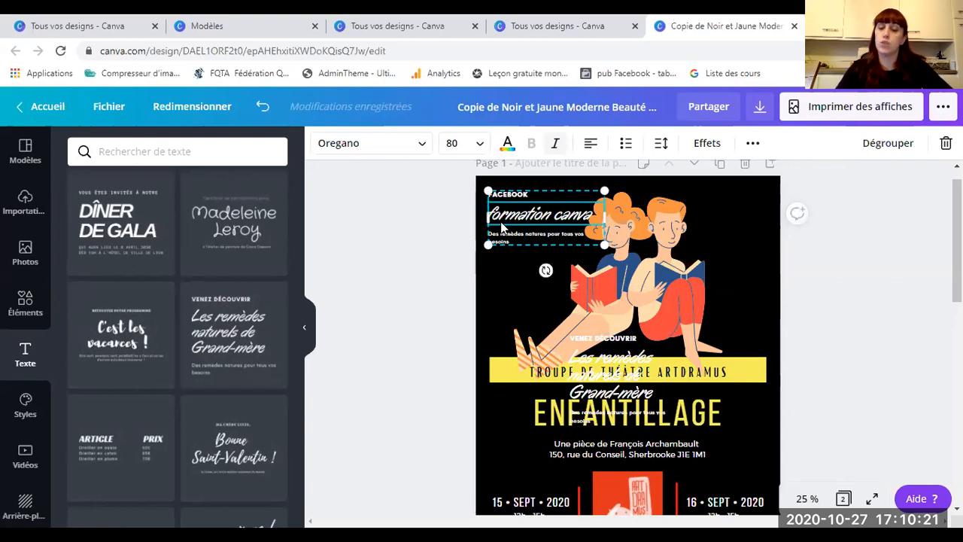
{"action": "key", "text": "Delete"}
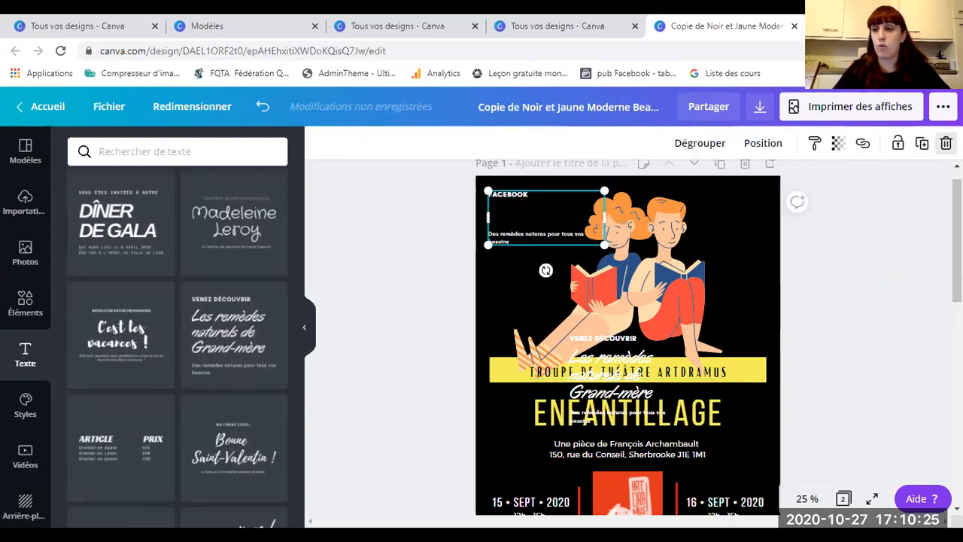
{"action": "left_click", "coordinate": [946, 143]}
{"action": "left_click", "coordinate": [661, 298]}
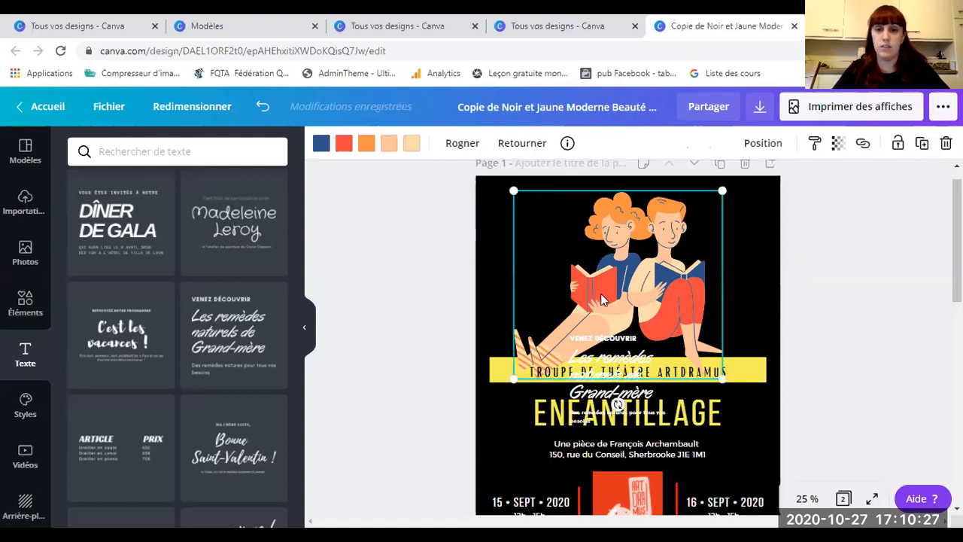
{"action": "left_click", "coordinate": [946, 143]}
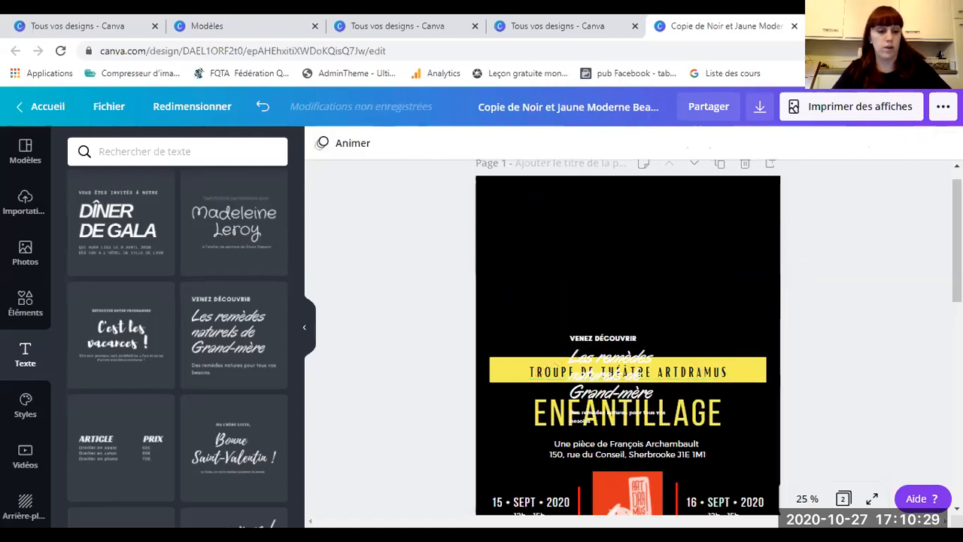
{"action": "key", "text": "ctrl+z"}
{"action": "left_click", "coordinate": [628, 365]}
{"action": "key", "text": "Delete"}
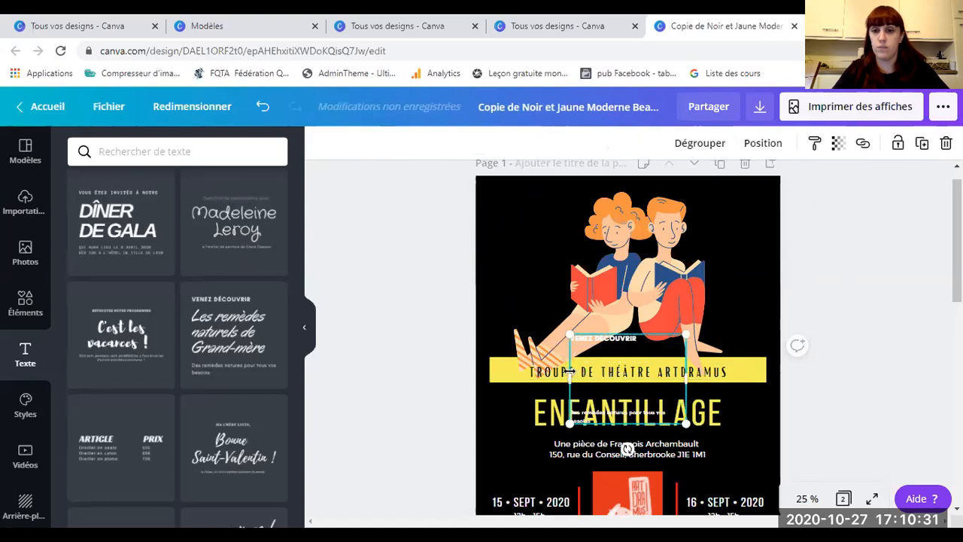
{"action": "left_click", "coordinate": [946, 143]}
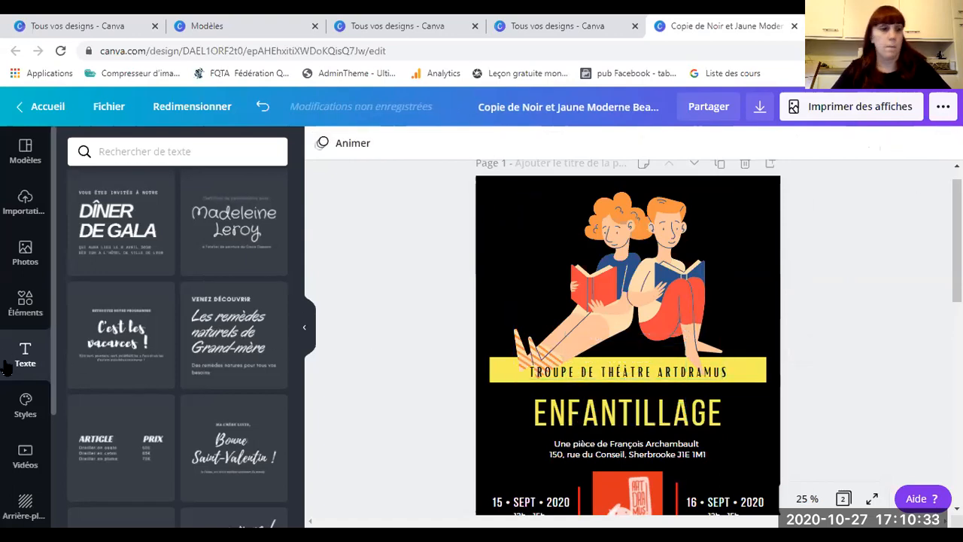
Step: Look over the brand style settings and the stock Vidéos library
{"action": "left_click", "coordinate": [21, 406]}
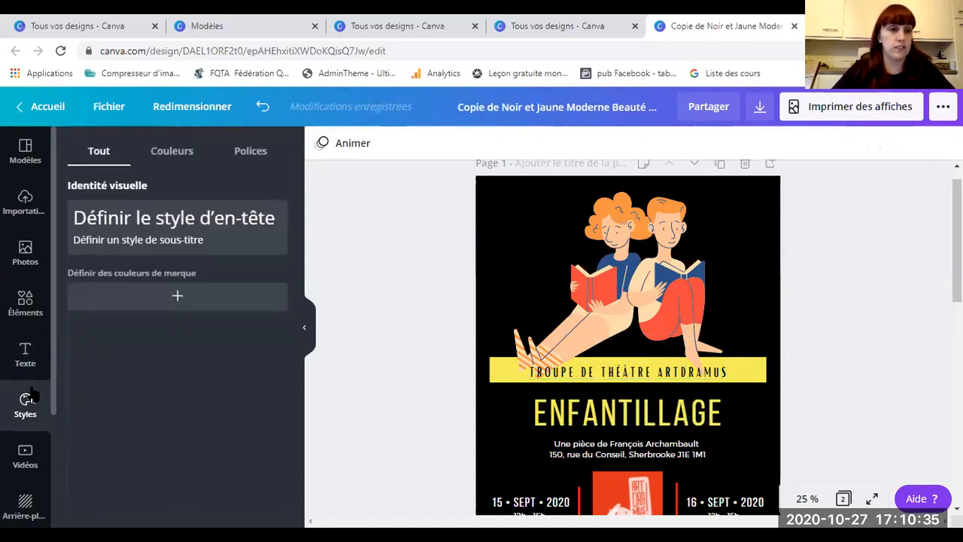
{"action": "scroll", "coordinate": [51, 351], "scroll_direction": "down", "scroll_amount": 3}
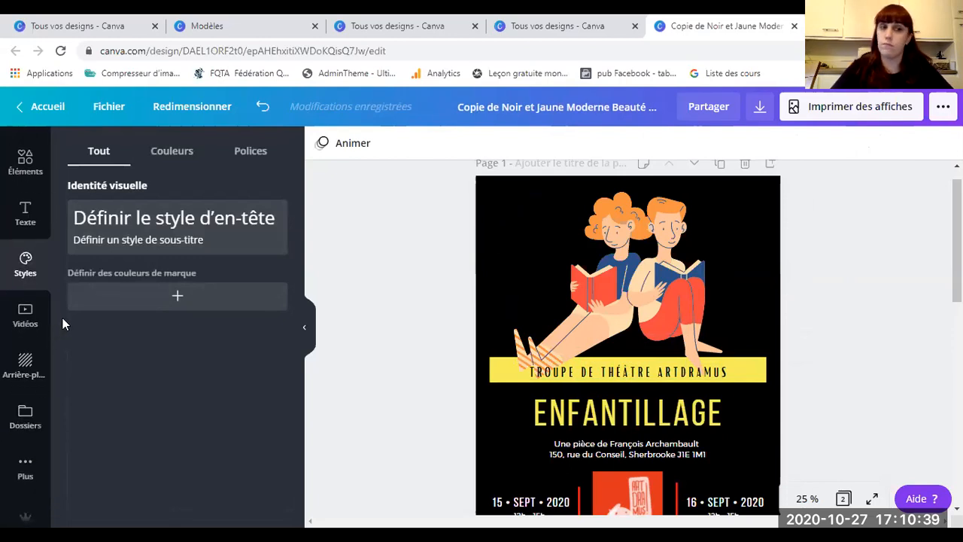
{"action": "left_click", "coordinate": [19, 320]}
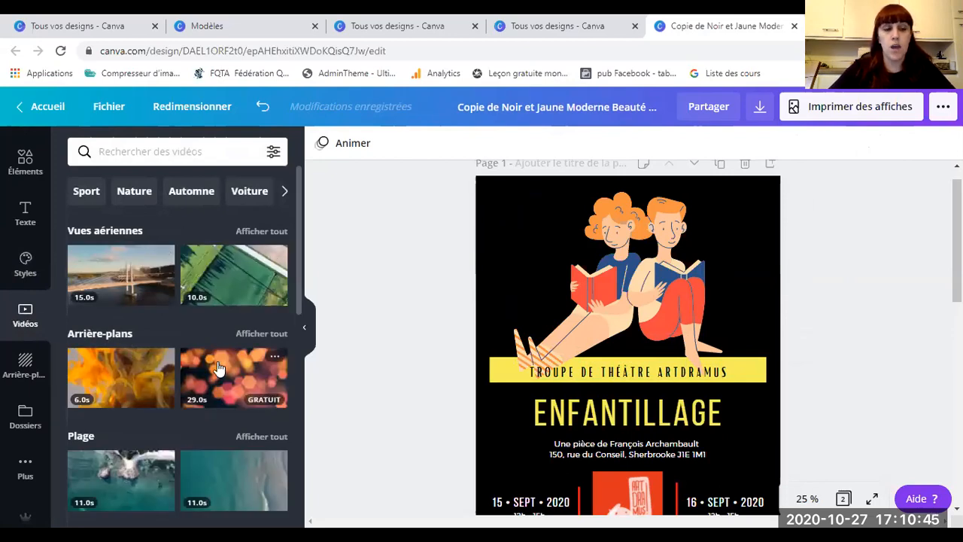
{"action": "scroll", "coordinate": [180, 374], "scroll_direction": "down", "scroll_amount": 2}
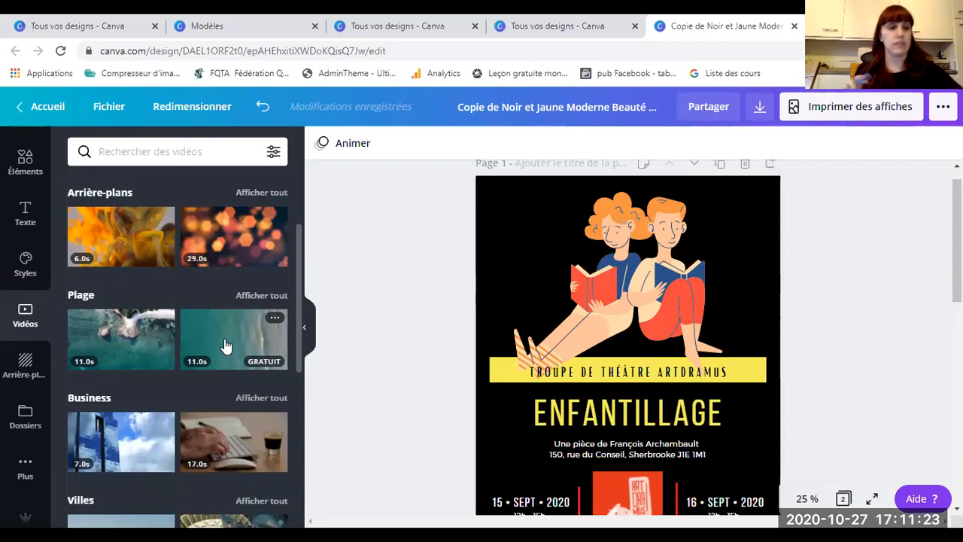
Step: Scroll further through the Vidéos library, then bring up the Arrière-plans backgrounds panel
{"action": "scroll", "coordinate": [192, 347], "scroll_direction": "down", "scroll_amount": 2}
{"action": "scroll", "coordinate": [189, 342], "scroll_direction": "down", "scroll_amount": 2}
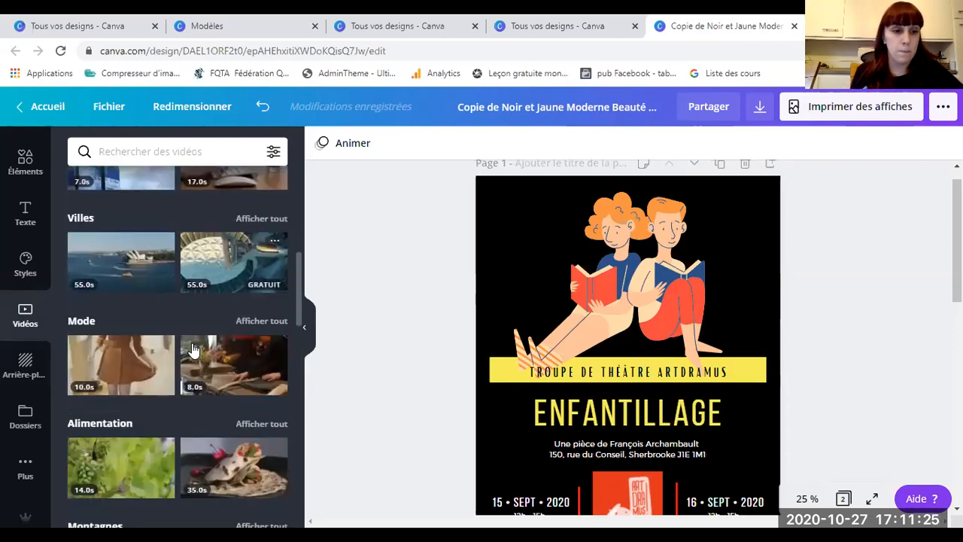
{"action": "scroll", "coordinate": [235, 237], "scroll_direction": "down", "scroll_amount": 2}
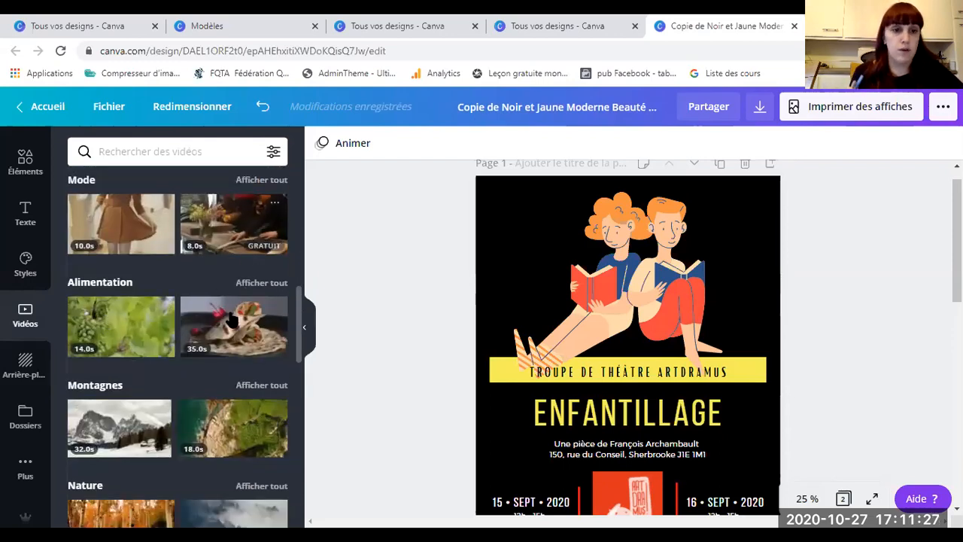
{"action": "scroll", "coordinate": [113, 365], "scroll_direction": "down", "scroll_amount": 2}
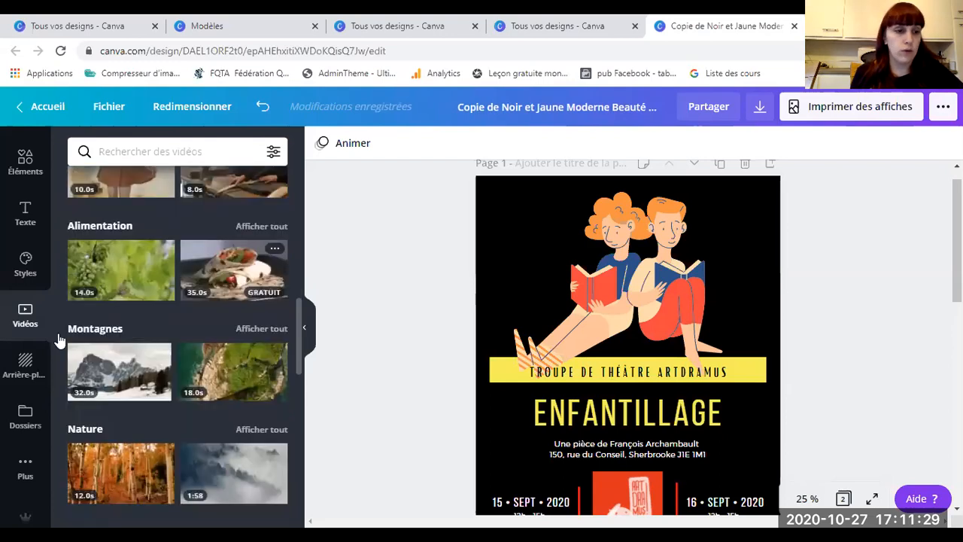
{"action": "left_click", "coordinate": [23, 367]}
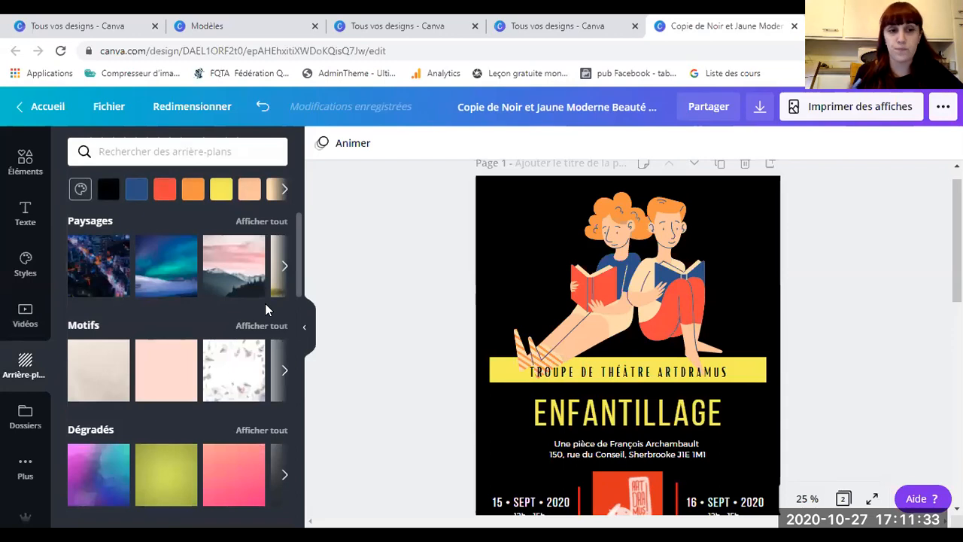
Step: Scroll through the Motifs, Dégradés, Textures and Tous les résultats background thumbnails
{"action": "scroll", "coordinate": [158, 323], "scroll_direction": "down", "scroll_amount": 1}
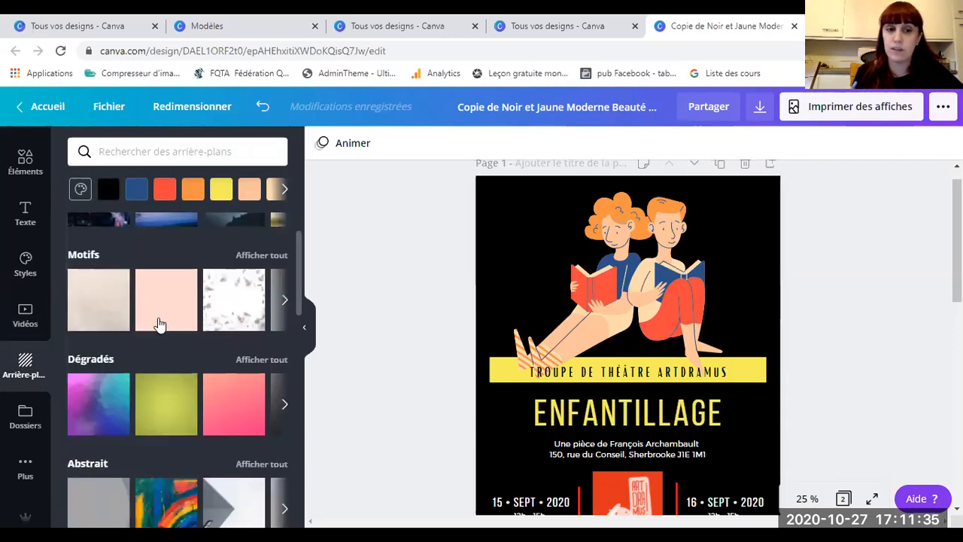
{"action": "scroll", "coordinate": [157, 325], "scroll_direction": "down", "scroll_amount": 2}
{"action": "scroll", "coordinate": [158, 325], "scroll_direction": "down", "scroll_amount": 2}
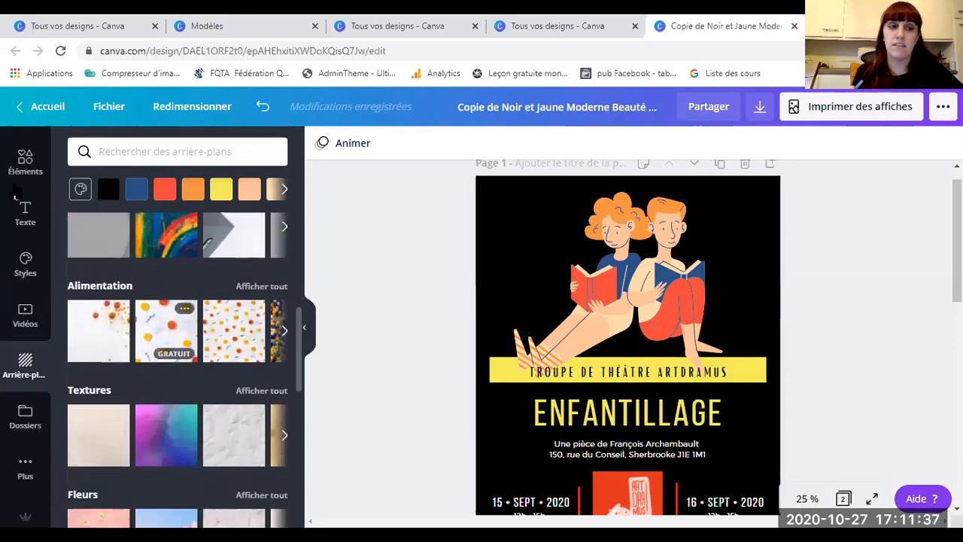
{"action": "scroll", "coordinate": [32, 226], "scroll_direction": "up", "scroll_amount": 3}
{"action": "scroll", "coordinate": [33, 226], "scroll_direction": "down", "scroll_amount": 3}
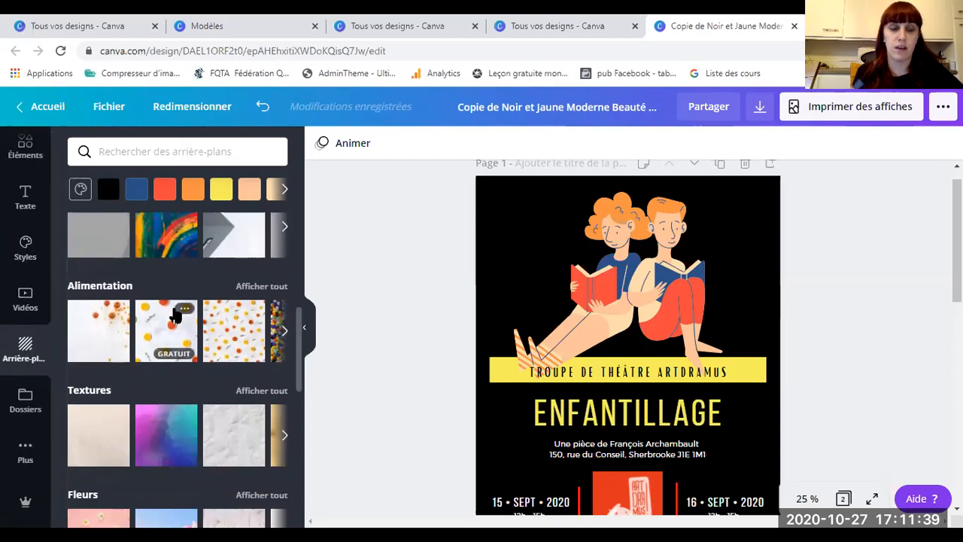
{"action": "scroll", "coordinate": [173, 312], "scroll_direction": "down", "scroll_amount": 4}
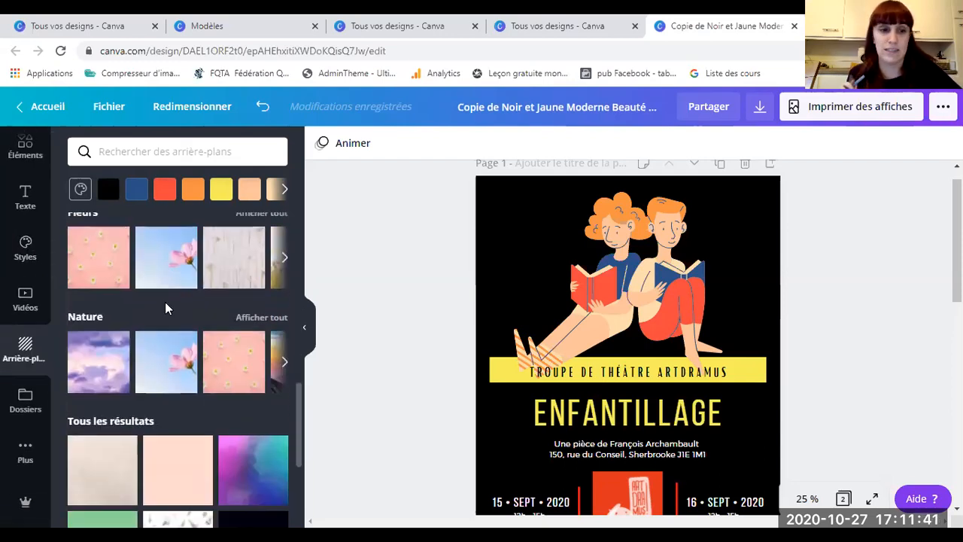
{"action": "scroll", "coordinate": [161, 310], "scroll_direction": "down", "scroll_amount": 4}
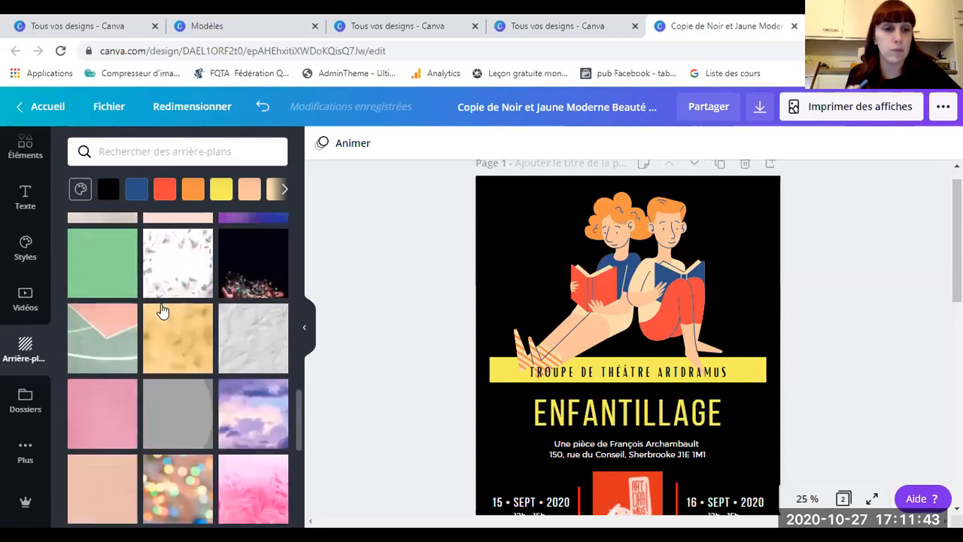
{"action": "scroll", "coordinate": [162, 311], "scroll_direction": "down", "scroll_amount": 6}
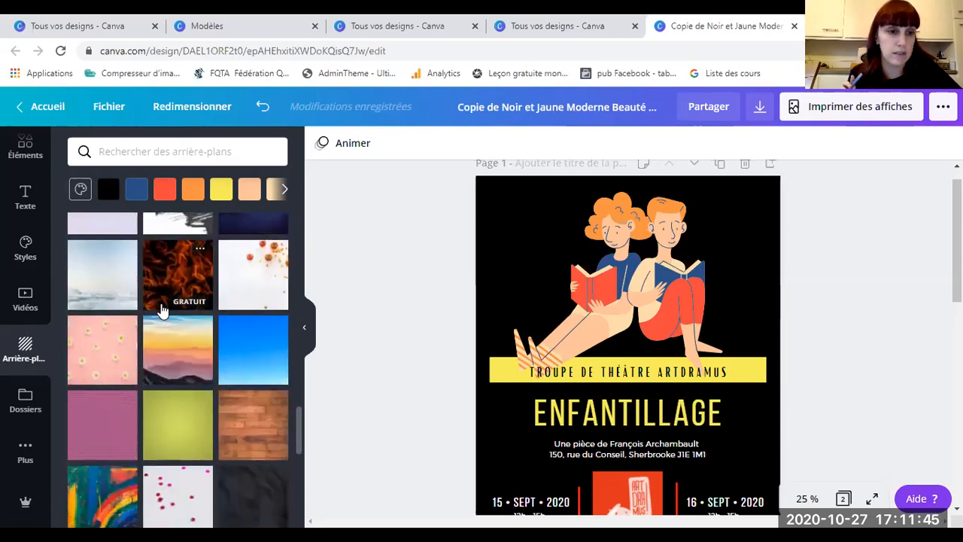
{"action": "scroll", "coordinate": [162, 310], "scroll_direction": "down", "scroll_amount": 8}
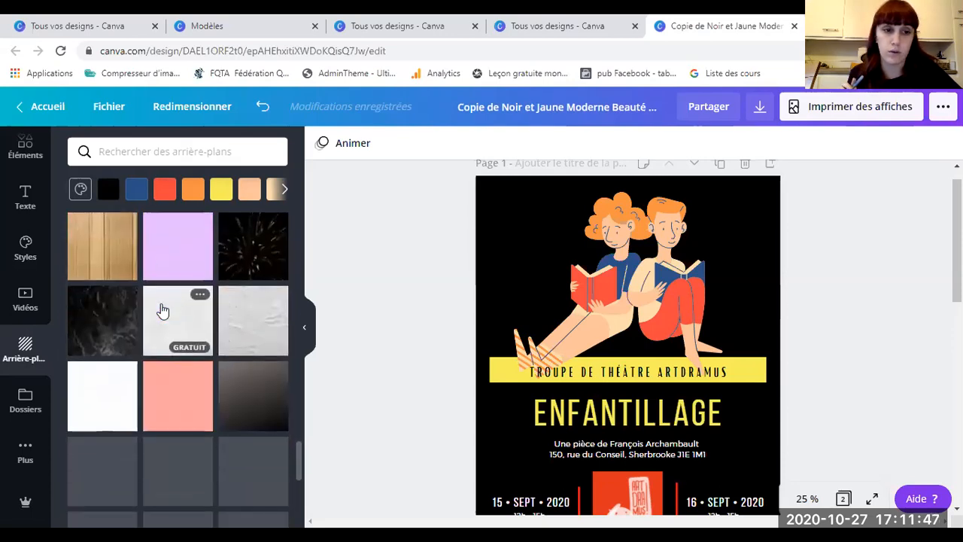
{"action": "scroll", "coordinate": [163, 310], "scroll_direction": "up", "scroll_amount": 6}
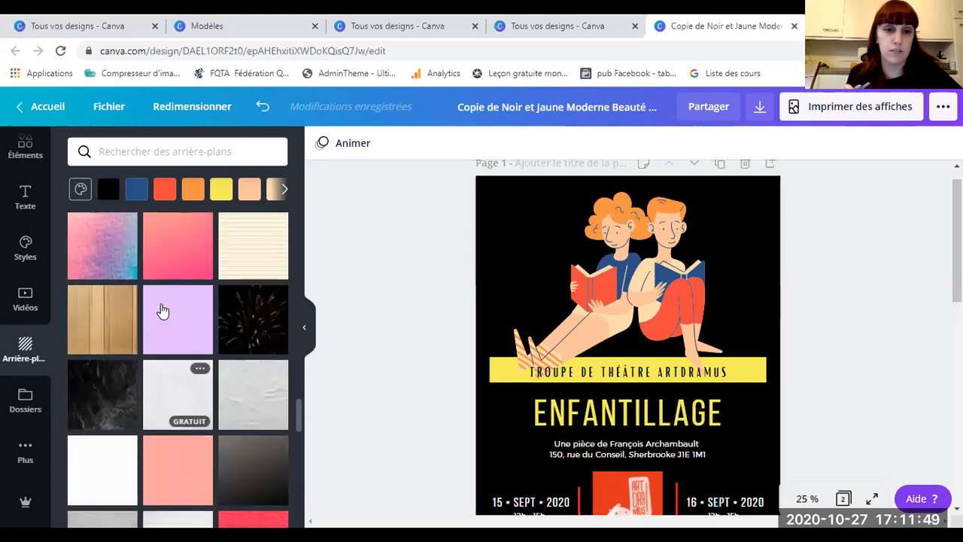
{"action": "scroll", "coordinate": [228, 316], "scroll_direction": "up", "scroll_amount": 1}
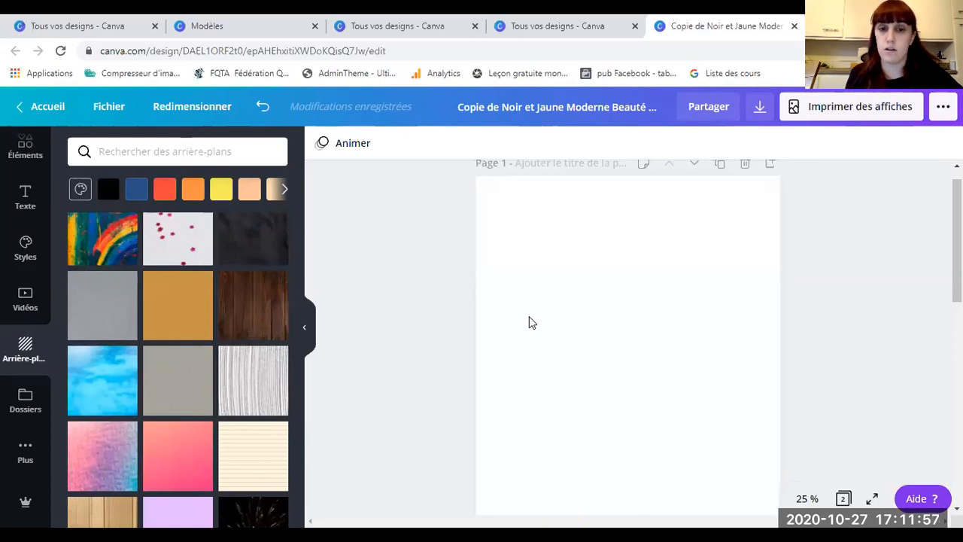
Step: Browse the background thumbnails and apply the rainbow paint background to the poster
{"action": "scroll", "coordinate": [410, 262], "scroll_direction": "down", "scroll_amount": 2}
{"action": "scroll", "coordinate": [411, 284], "scroll_direction": "down", "scroll_amount": 5}
{"action": "scroll", "coordinate": [424, 291], "scroll_direction": "up", "scroll_amount": 6}
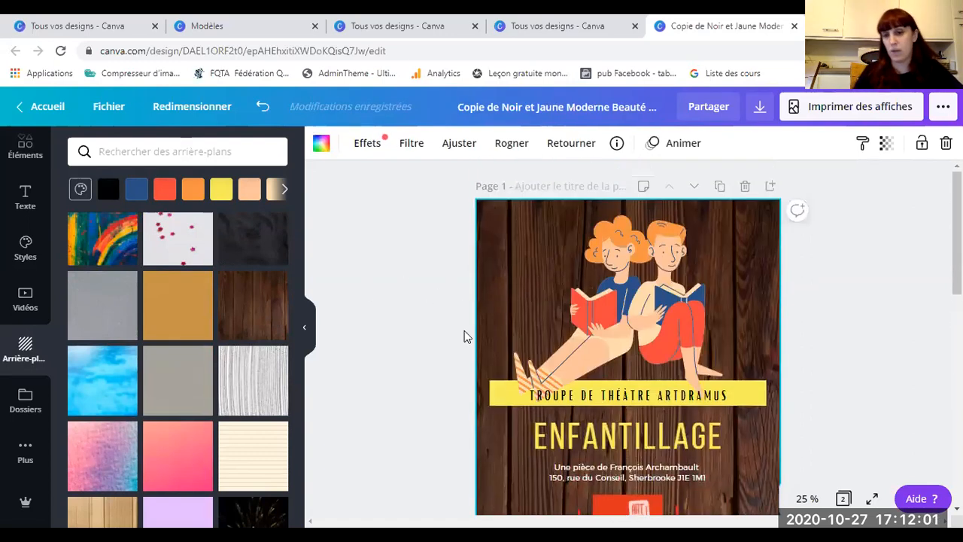
{"action": "scroll", "coordinate": [465, 332], "scroll_direction": "down", "scroll_amount": 2}
{"action": "scroll", "coordinate": [453, 327], "scroll_direction": "up", "scroll_amount": 2}
{"action": "scroll", "coordinate": [453, 327], "scroll_direction": "down", "scroll_amount": 4}
{"action": "scroll", "coordinate": [452, 327], "scroll_direction": "down", "scroll_amount": 2}
{"action": "scroll", "coordinate": [452, 327], "scroll_direction": "up", "scroll_amount": 6}
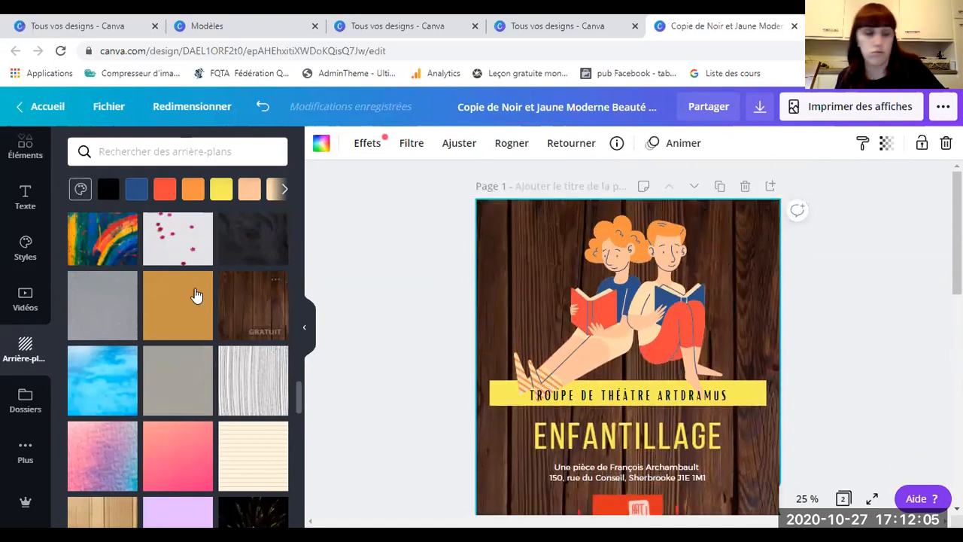
{"action": "left_click", "coordinate": [145, 239]}
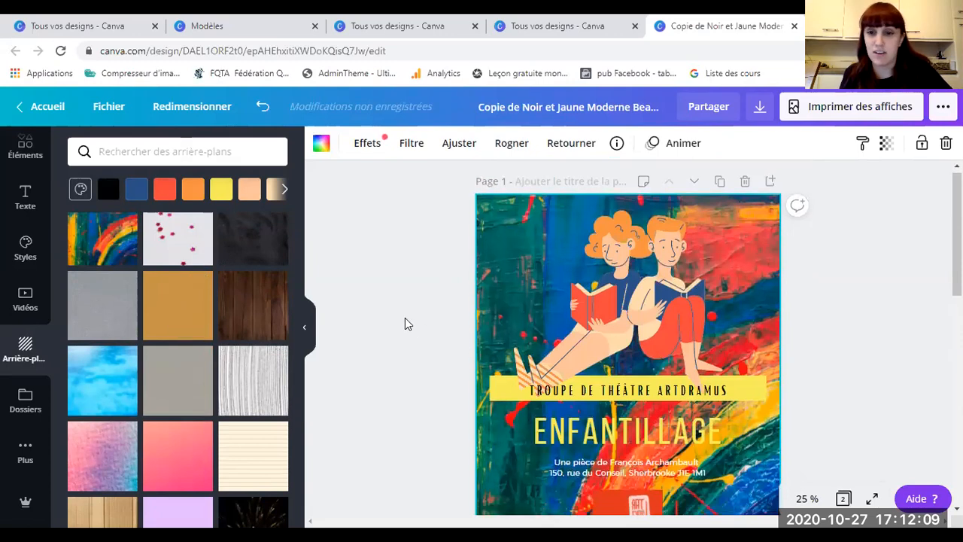
Step: Scroll further through the backgrounds toward the mustard-brown texture
{"action": "scroll", "coordinate": [405, 325], "scroll_direction": "down", "scroll_amount": 3}
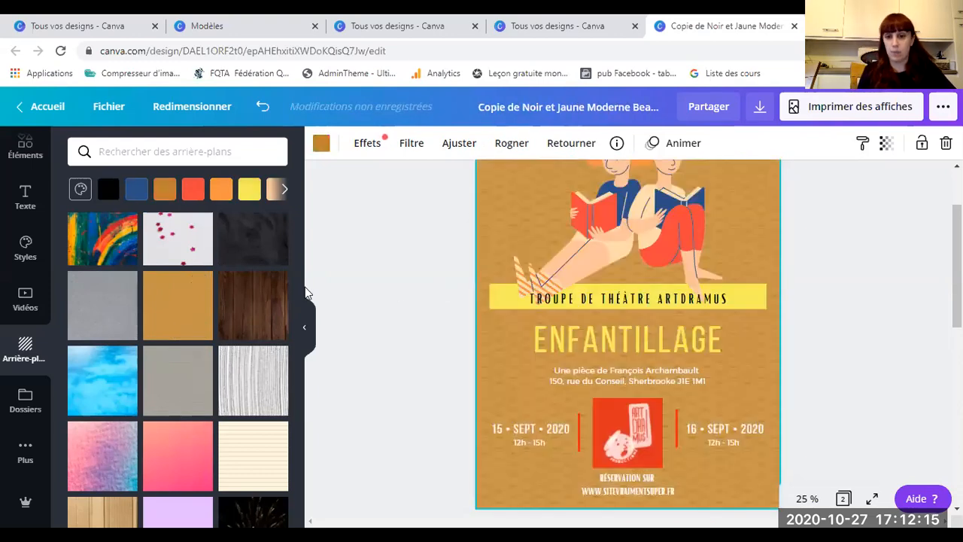
{"action": "scroll", "coordinate": [185, 342], "scroll_direction": "down", "scroll_amount": 2}
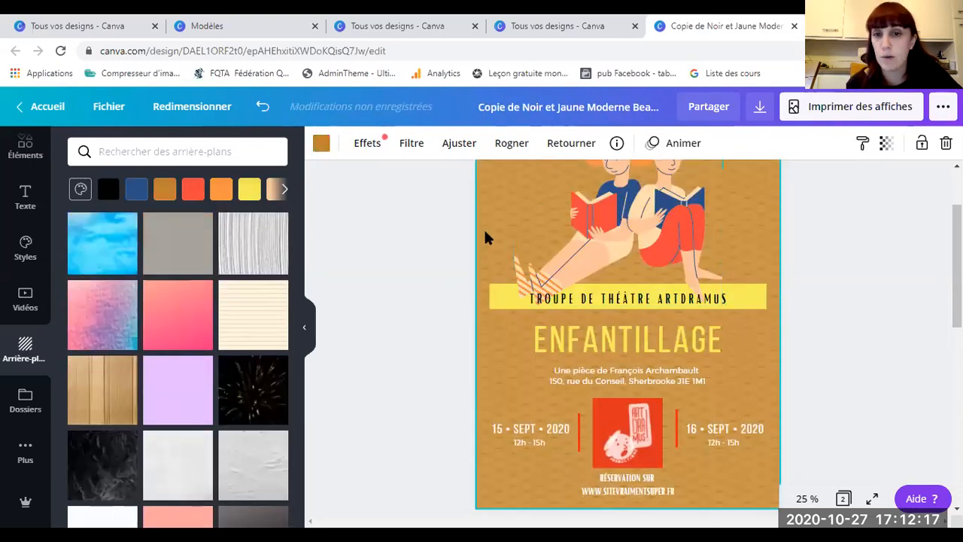
{"action": "scroll", "coordinate": [441, 351], "scroll_direction": "up", "scroll_amount": 3}
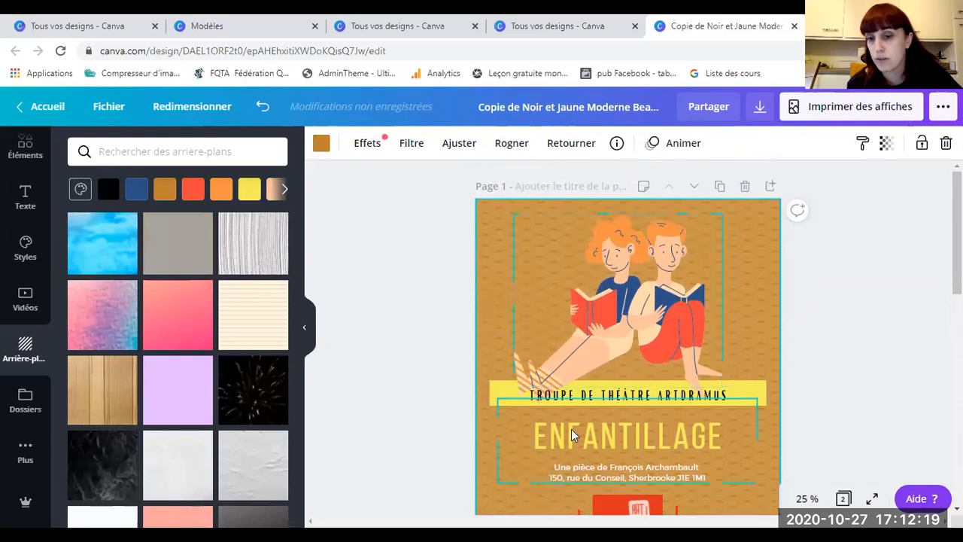
{"action": "scroll", "coordinate": [153, 351], "scroll_direction": "down", "scroll_amount": 6}
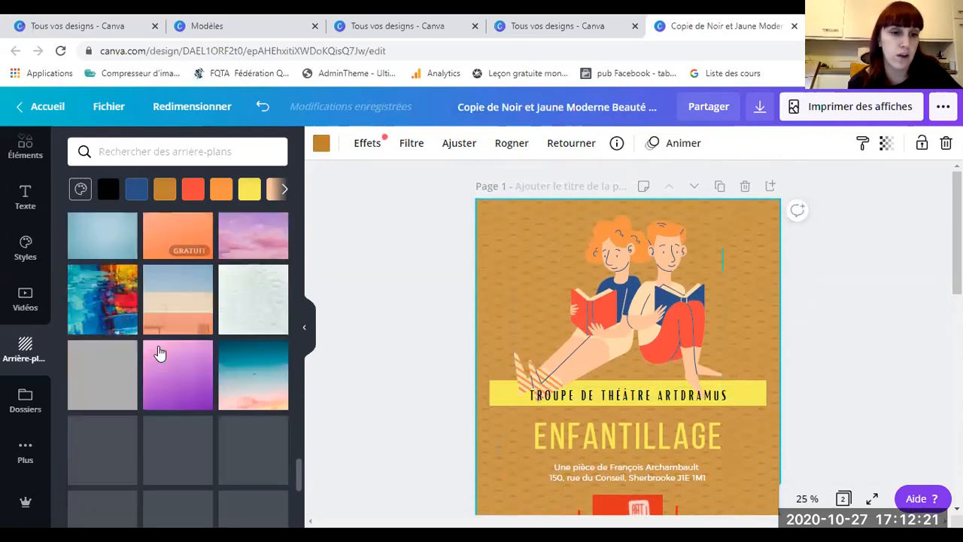
Step: Restore the poster's plain black background and browse the Dossiers and Plus apps panels
{"action": "scroll", "coordinate": [160, 353], "scroll_direction": "down", "scroll_amount": 2}
{"action": "left_click", "coordinate": [107, 188]}
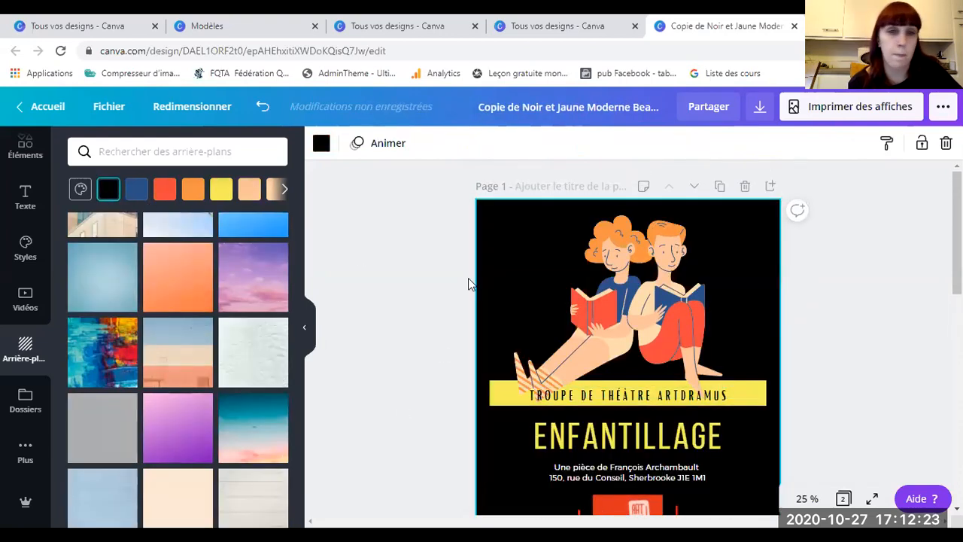
{"action": "left_click", "coordinate": [27, 406]}
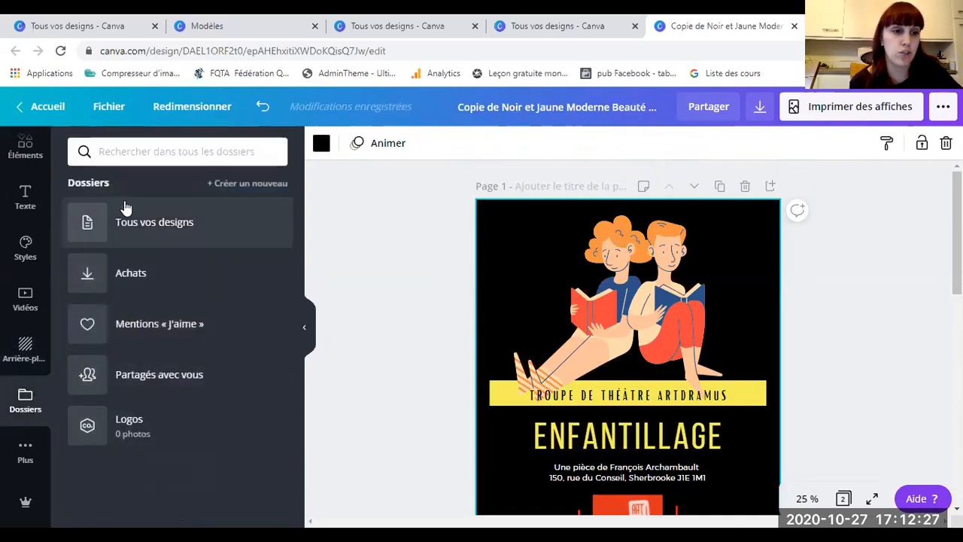
{"action": "left_click", "coordinate": [25, 452]}
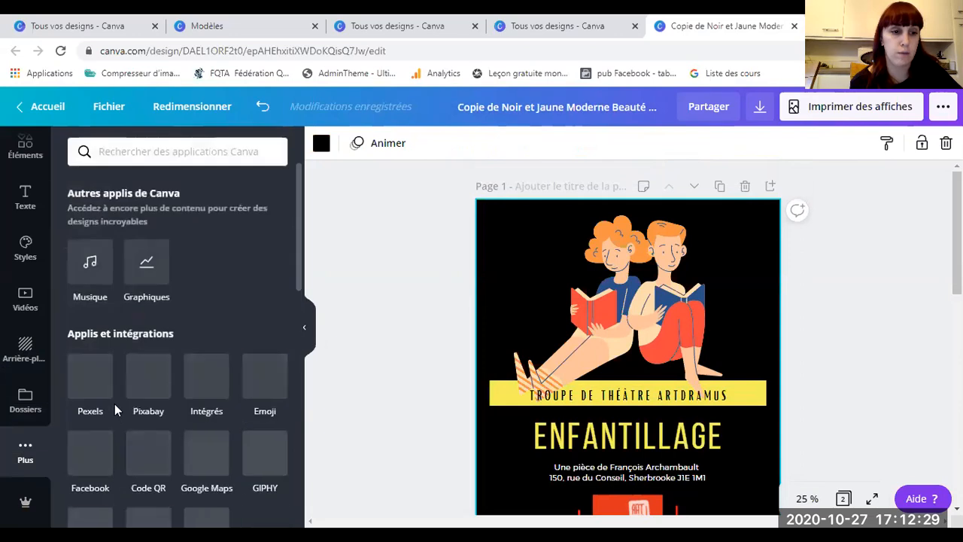
{"action": "scroll", "coordinate": [159, 369], "scroll_direction": "down", "scroll_amount": 1}
{"action": "scroll", "coordinate": [158, 368], "scroll_direction": "down", "scroll_amount": 1}
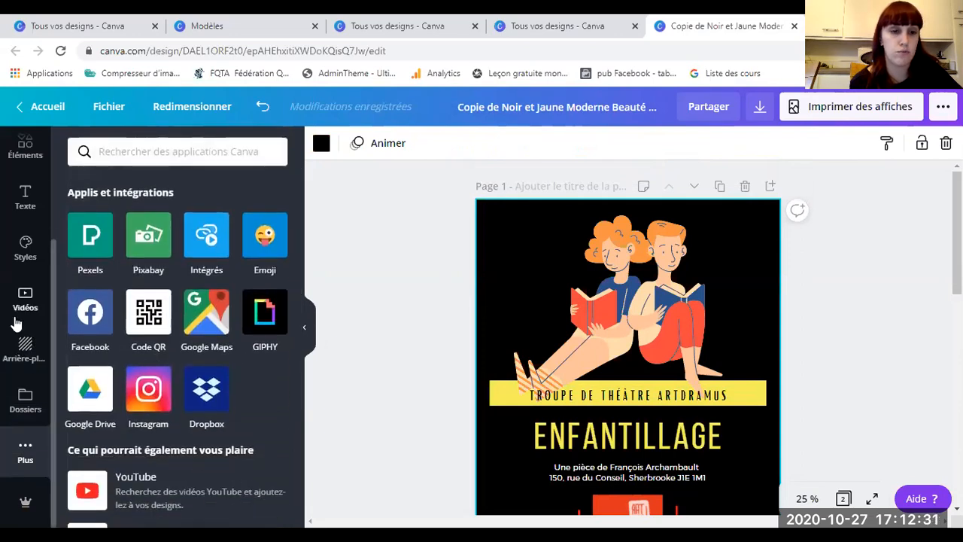
{"action": "scroll", "coordinate": [15, 271], "scroll_direction": "up", "scroll_amount": 2}
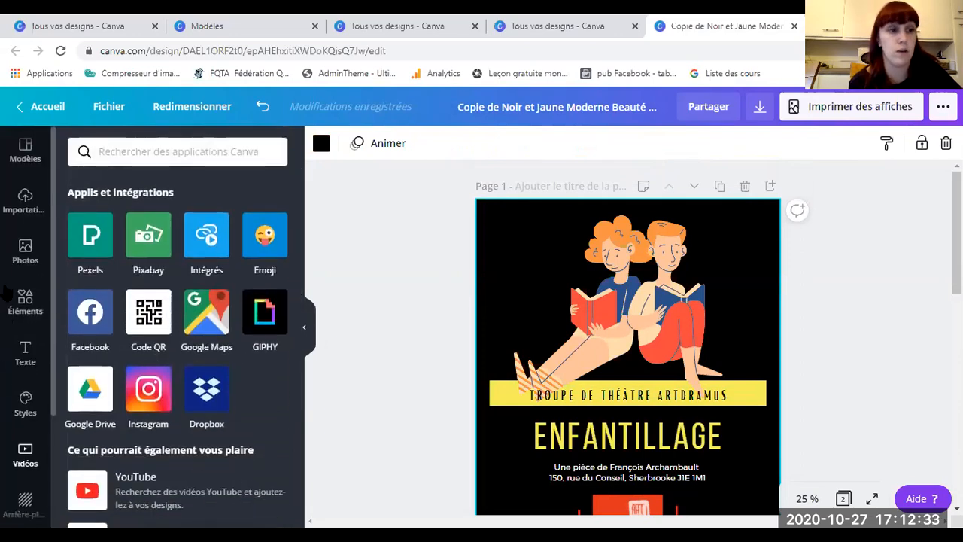
Step: Glance at Modèles templates, then select the two-children reading illustration from Importations
{"action": "left_click", "coordinate": [21, 160]}
{"action": "left_click", "coordinate": [25, 203]}
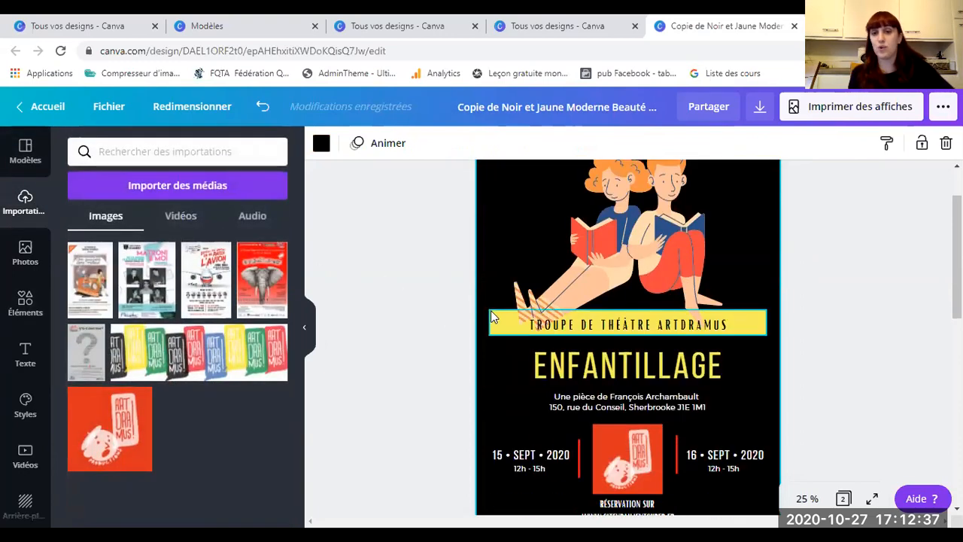
{"action": "left_click", "coordinate": [659, 311]}
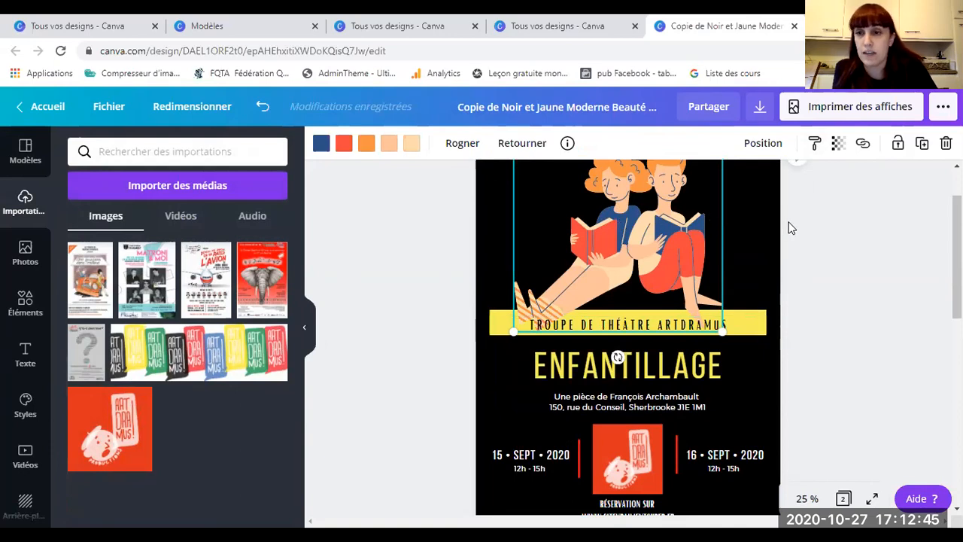
{"action": "scroll", "coordinate": [791, 228], "scroll_direction": "up", "scroll_amount": 1}
{"action": "left_click", "coordinate": [837, 145]}
{"action": "left_click_drag", "start_coordinate": [797, 181], "coordinate": [828, 187]}
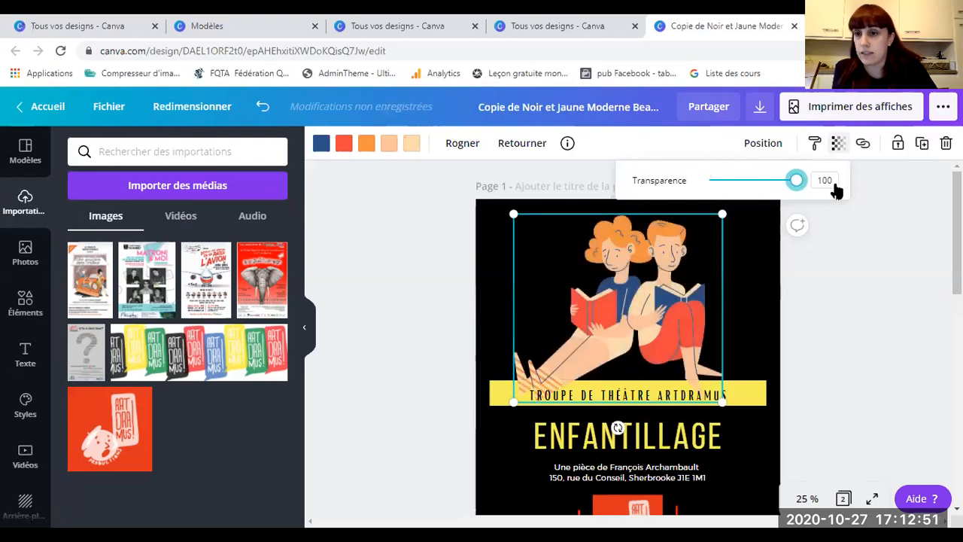
{"action": "left_click", "coordinate": [815, 144]}
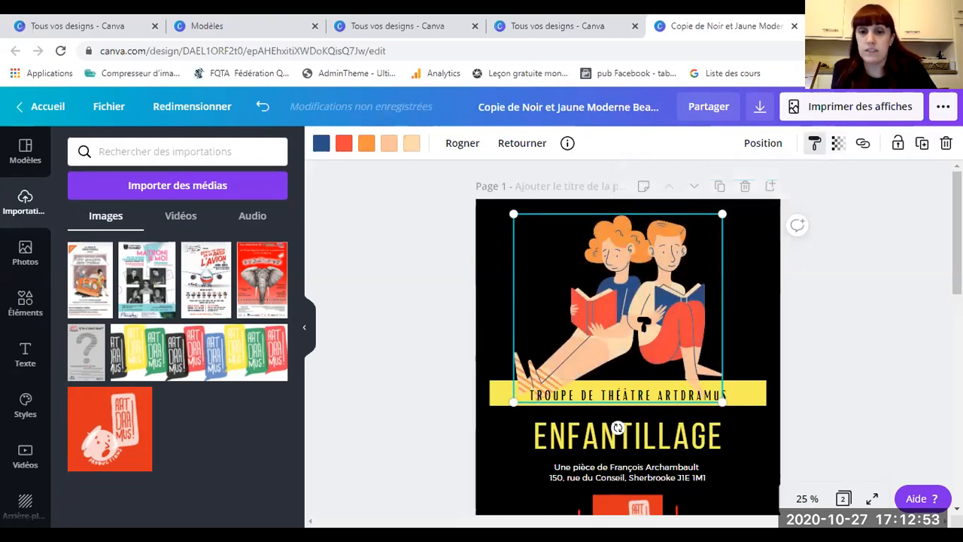
{"action": "left_click", "coordinate": [618, 427]}
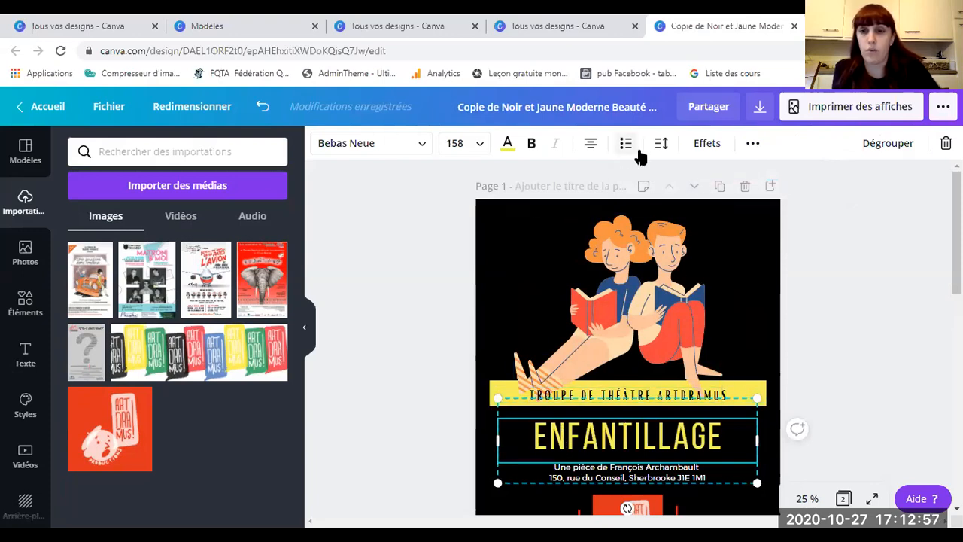
{"action": "left_click", "coordinate": [628, 301]}
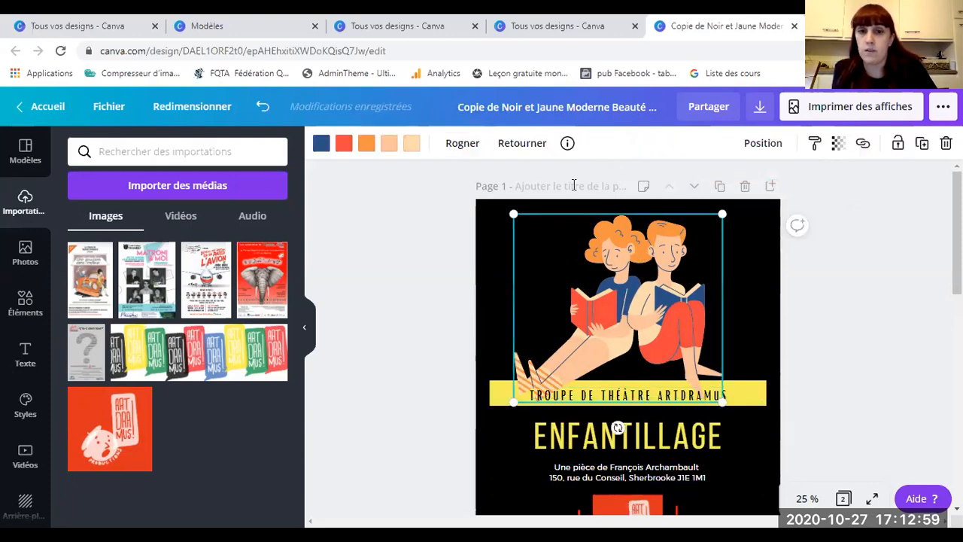
{"action": "left_click", "coordinate": [367, 143]}
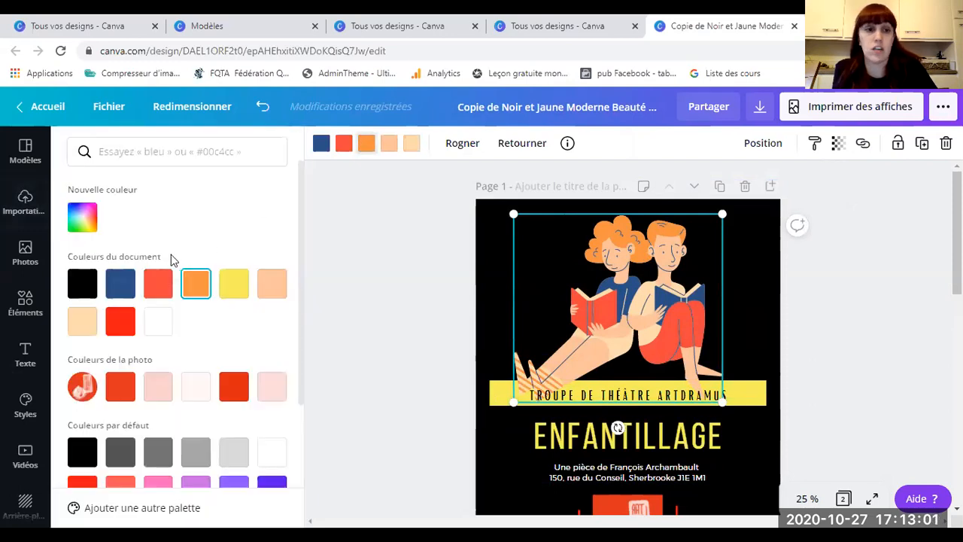
{"action": "left_click", "coordinate": [233, 283]}
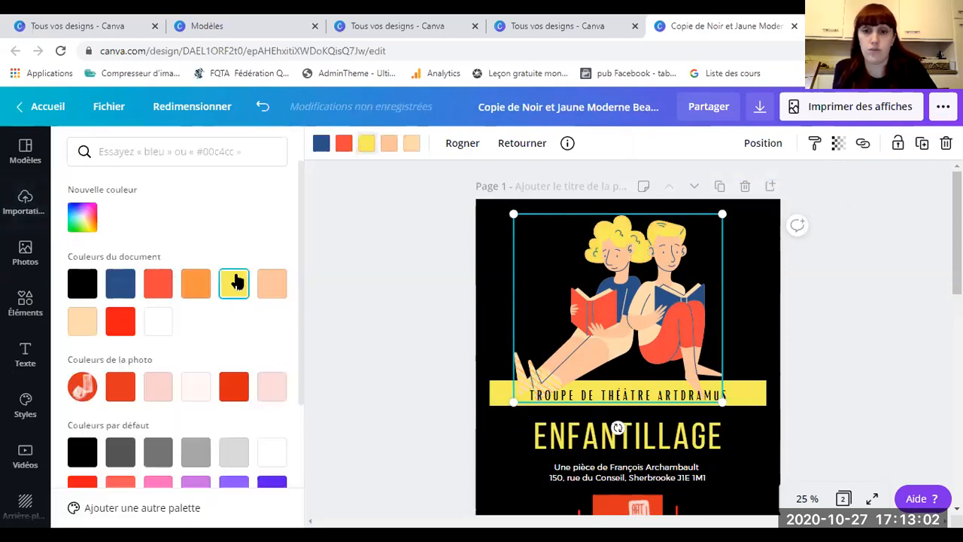
{"action": "left_click", "coordinate": [363, 147]}
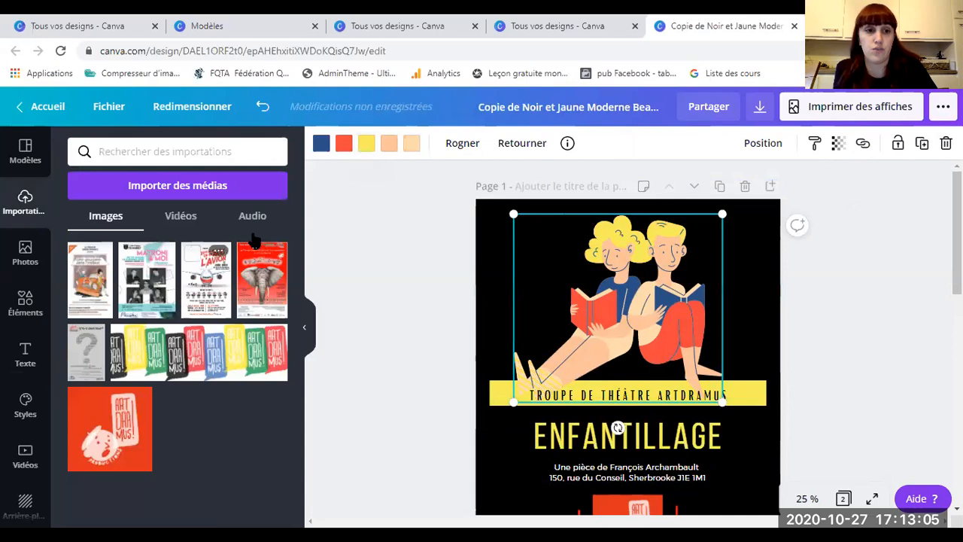
{"action": "left_click", "coordinate": [365, 145]}
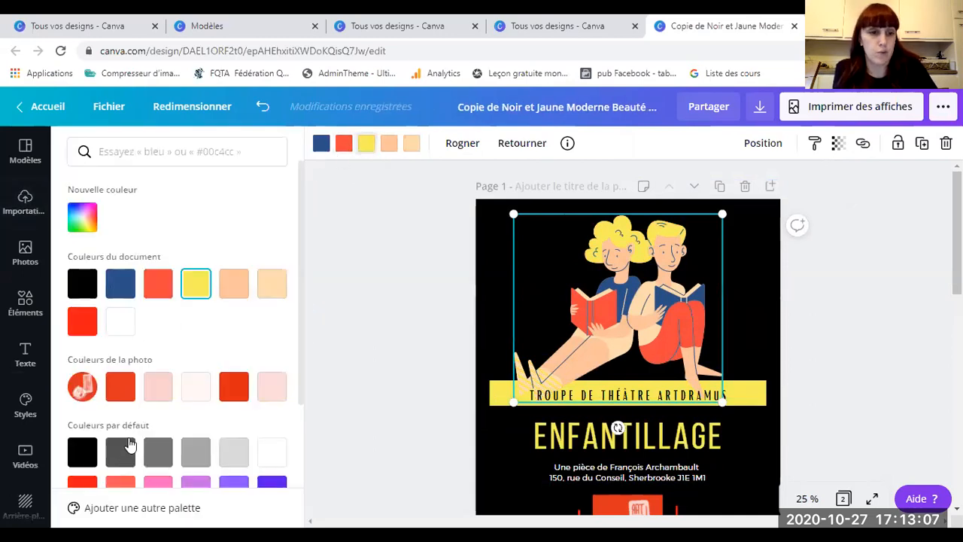
{"action": "scroll", "coordinate": [136, 391], "scroll_direction": "down", "scroll_amount": 3}
{"action": "left_click", "coordinate": [268, 459]}
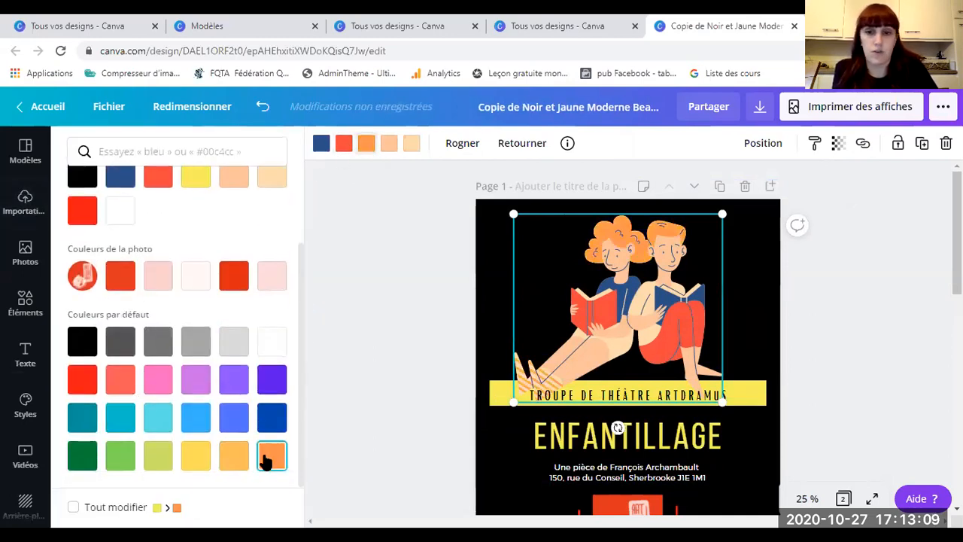
{"action": "left_click", "coordinate": [628, 376]}
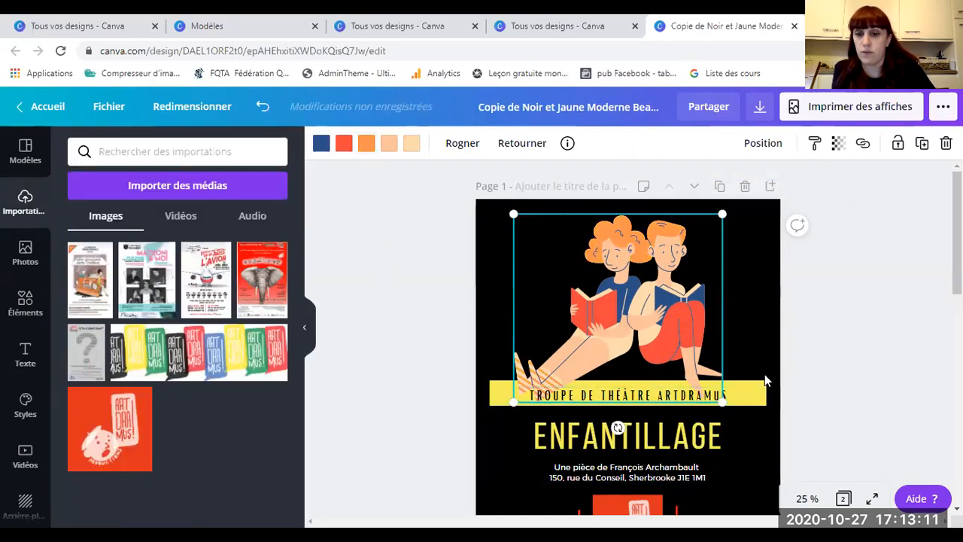
{"action": "left_click", "coordinate": [758, 151]}
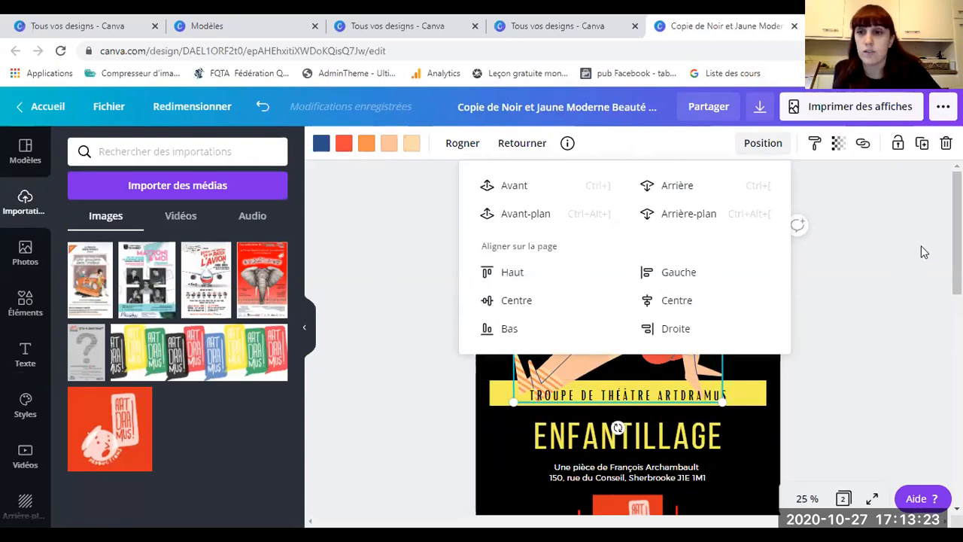
{"action": "left_click", "coordinate": [844, 212]}
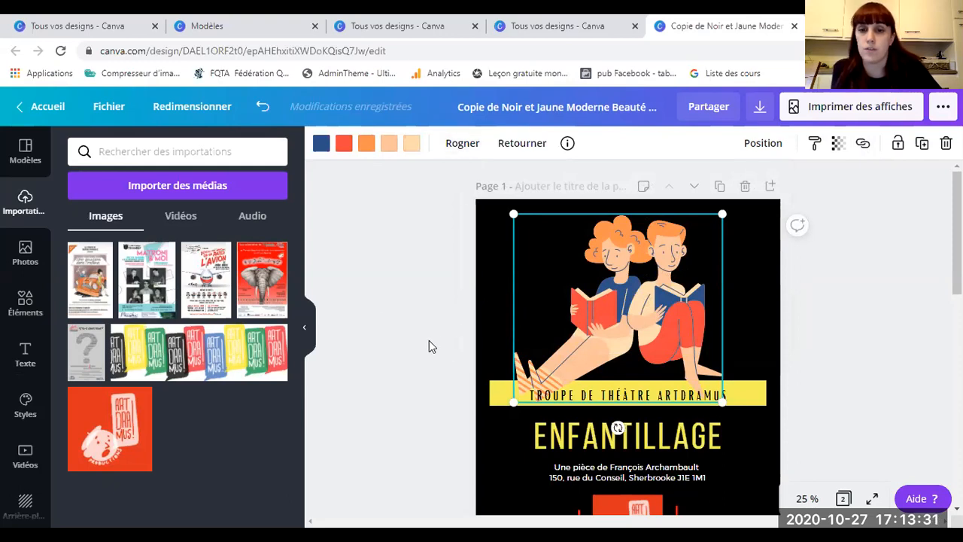
{"action": "left_click", "coordinate": [467, 400]}
{"action": "left_click", "coordinate": [602, 399]}
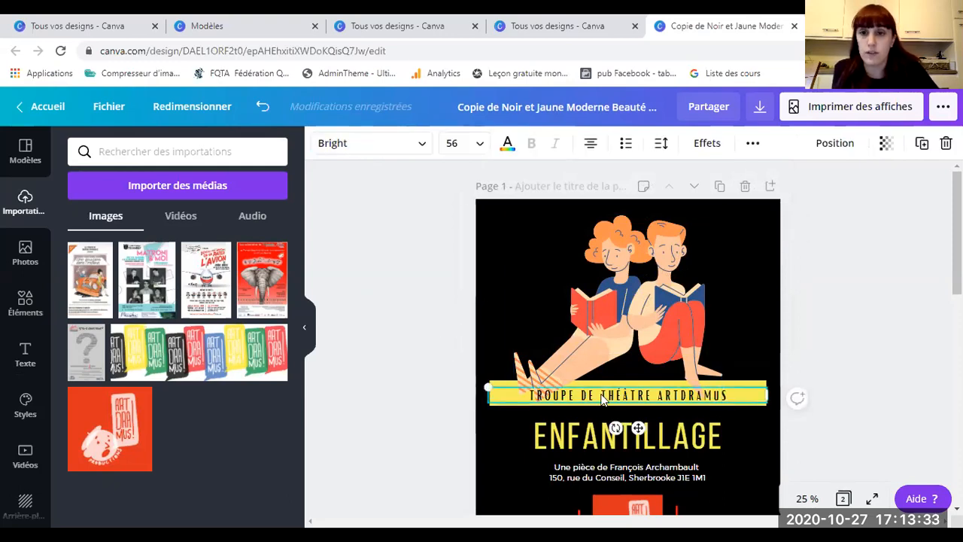
{"action": "left_click", "coordinate": [506, 149]}
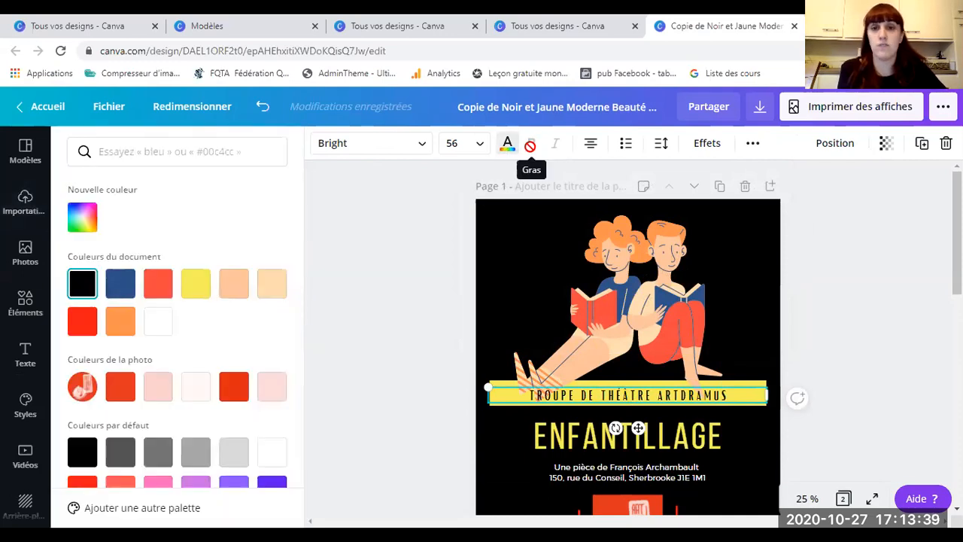
{"action": "left_click", "coordinate": [513, 145]}
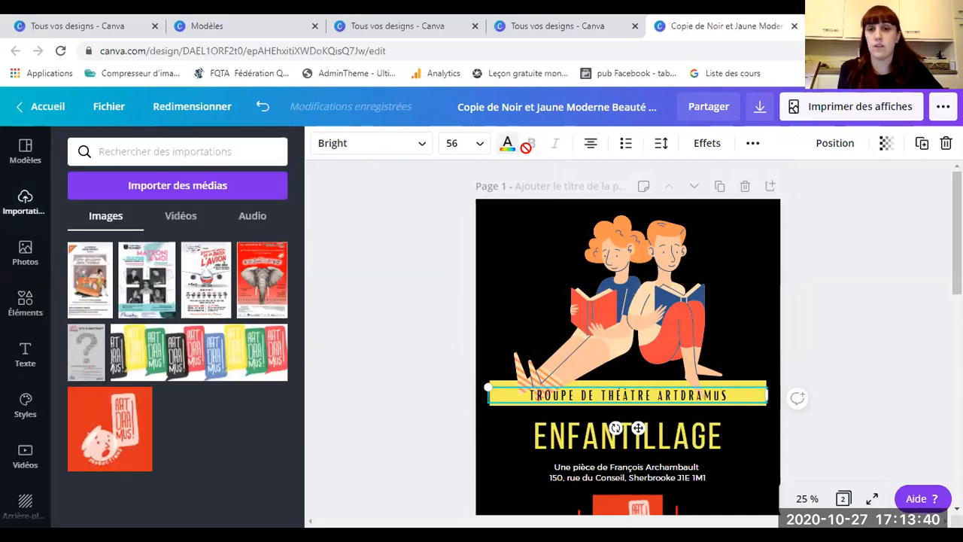
{"action": "double_click", "coordinate": [560, 396]}
{"action": "left_click", "coordinate": [423, 145]}
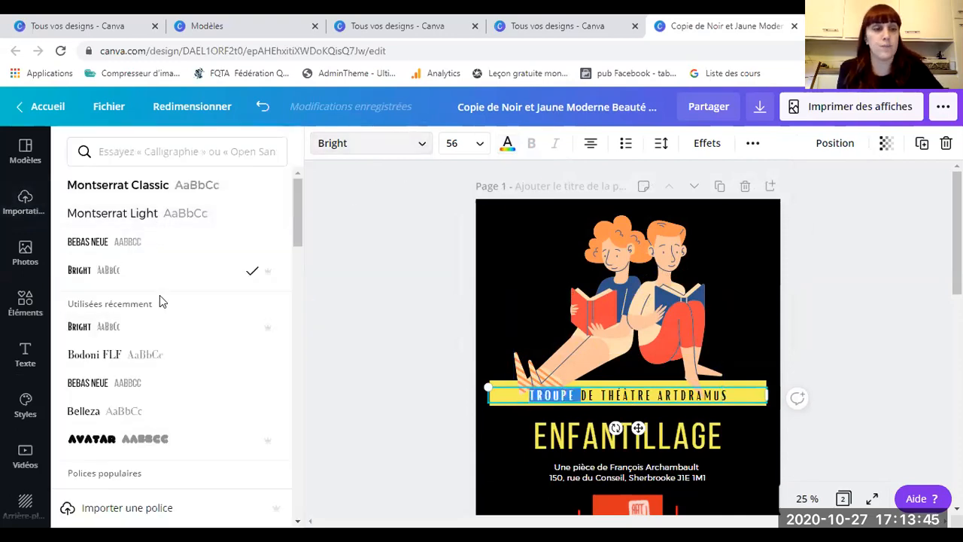
{"action": "scroll", "coordinate": [97, 301], "scroll_direction": "down", "scroll_amount": 1}
{"action": "left_click", "coordinate": [85, 350]}
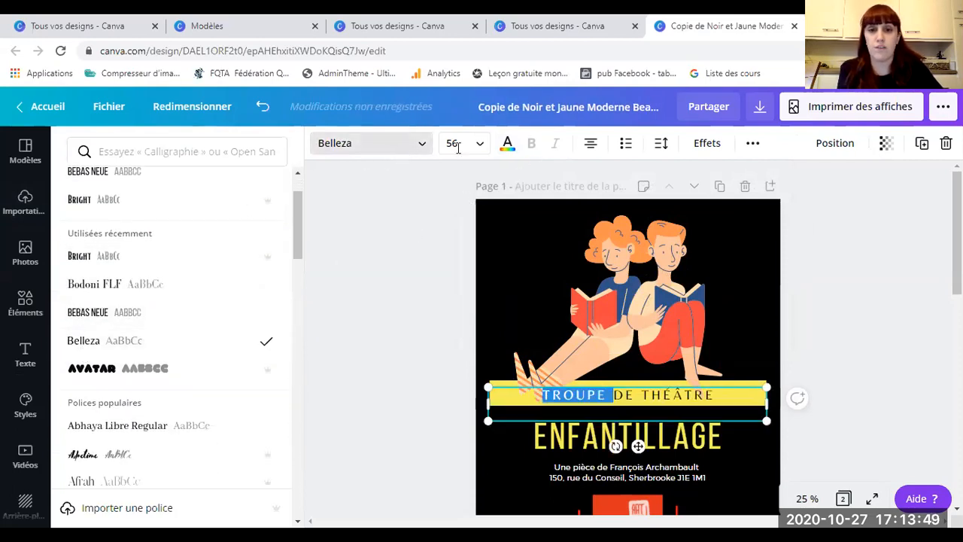
{"action": "key", "text": "ctrl+z"}
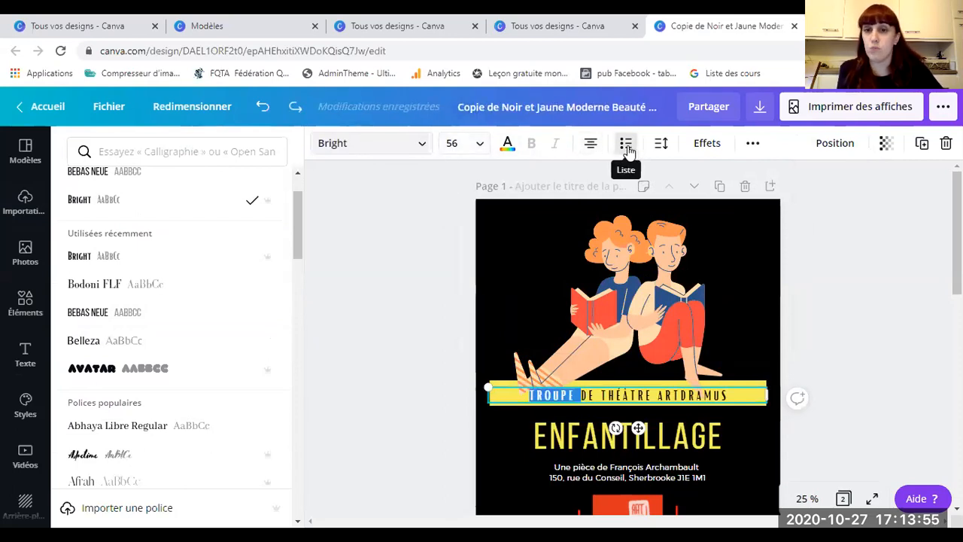
{"action": "left_click", "coordinate": [661, 143]}
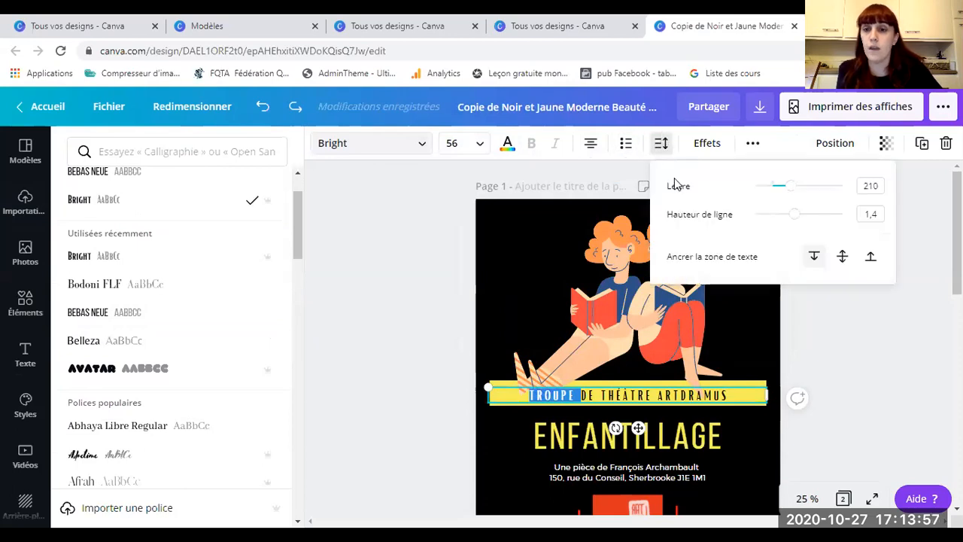
{"action": "left_click", "coordinate": [574, 484]}
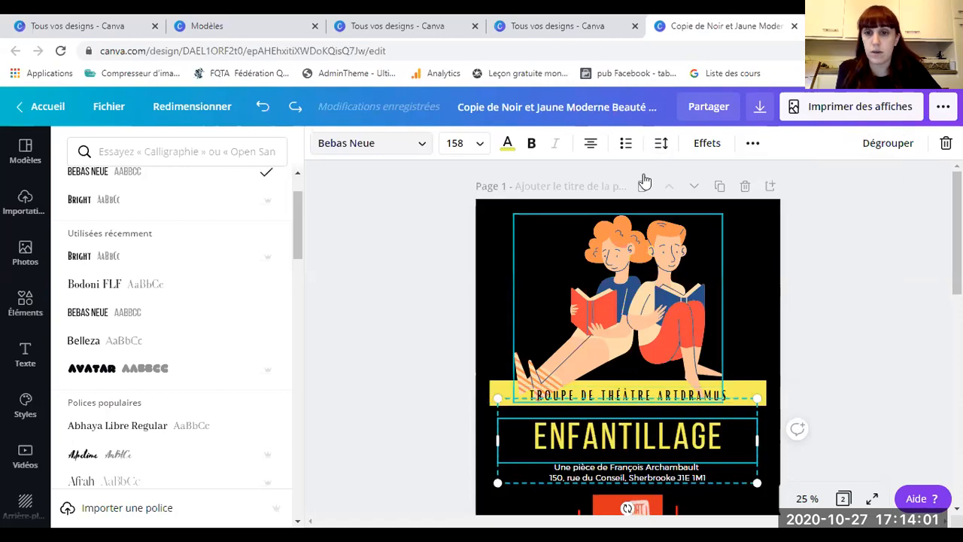
Step: Tighten the title group's line height, then give the address lines letter spacing 87 and line height 1,64
{"action": "left_click", "coordinate": [662, 143]}
{"action": "left_click_drag", "start_coordinate": [786, 219], "coordinate": [750, 229]}
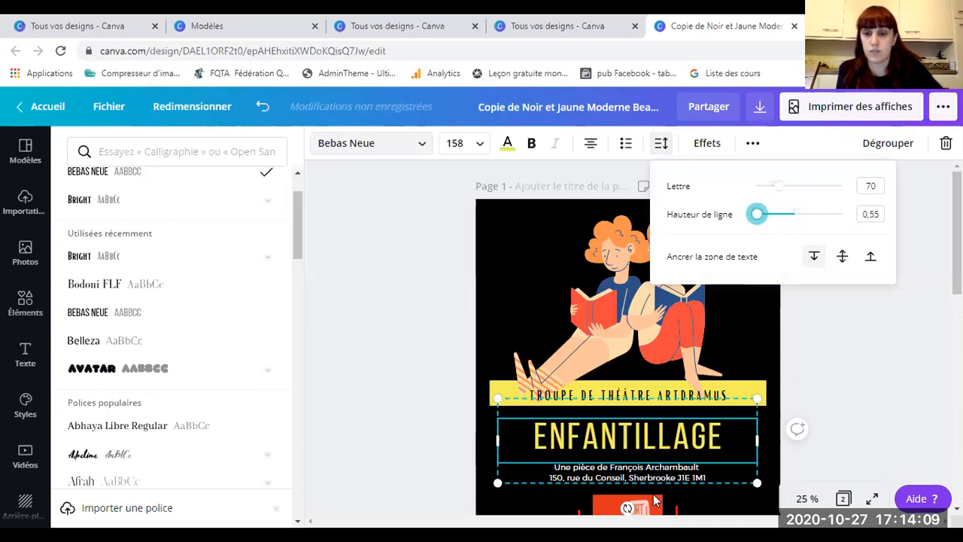
{"action": "left_click", "coordinate": [680, 479]}
{"action": "left_click_drag", "start_coordinate": [694, 476], "coordinate": [551, 466]}
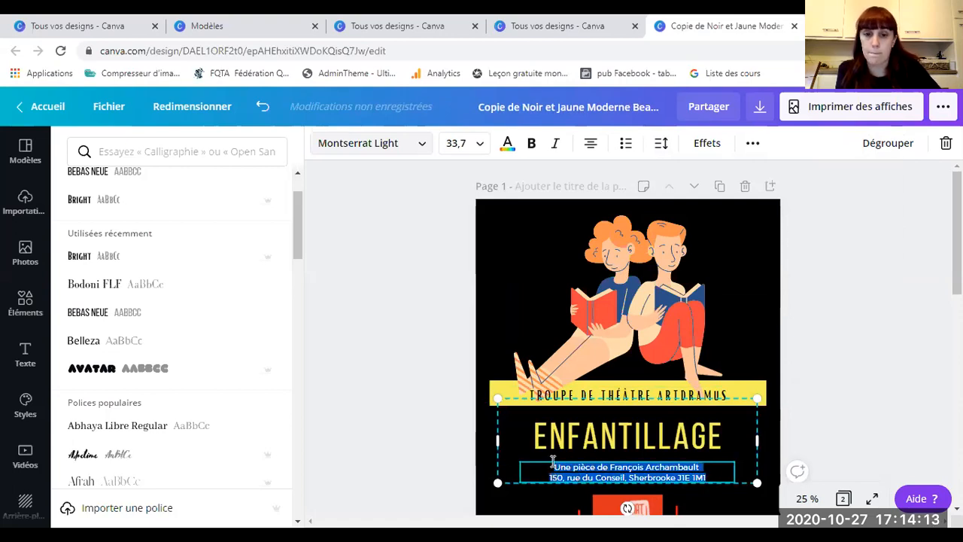
{"action": "left_click", "coordinate": [661, 143]}
{"action": "mouse_move", "coordinate": [798, 217]}
{"action": "left_mouse_down"}
{"action": "mouse_move", "coordinate": [858, 216]}
{"action": "mouse_move", "coordinate": [766, 223]}
{"action": "mouse_move", "coordinate": [813, 222]}
{"action": "left_mouse_up"}
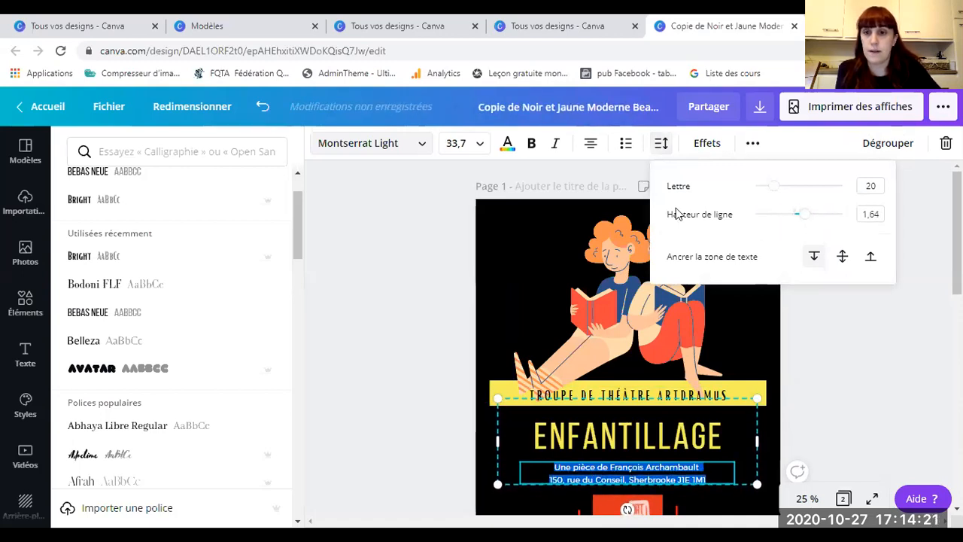
{"action": "mouse_move", "coordinate": [775, 186]}
{"action": "left_mouse_down"}
{"action": "mouse_move", "coordinate": [828, 188]}
{"action": "mouse_move", "coordinate": [775, 194]}
{"action": "mouse_move", "coordinate": [785, 198]}
{"action": "left_mouse_up"}
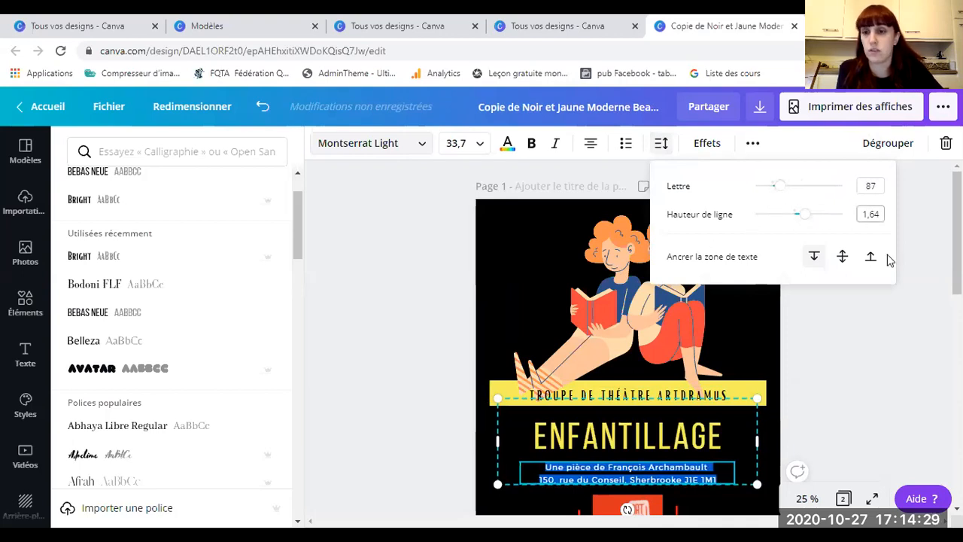
{"action": "left_click", "coordinate": [833, 347]}
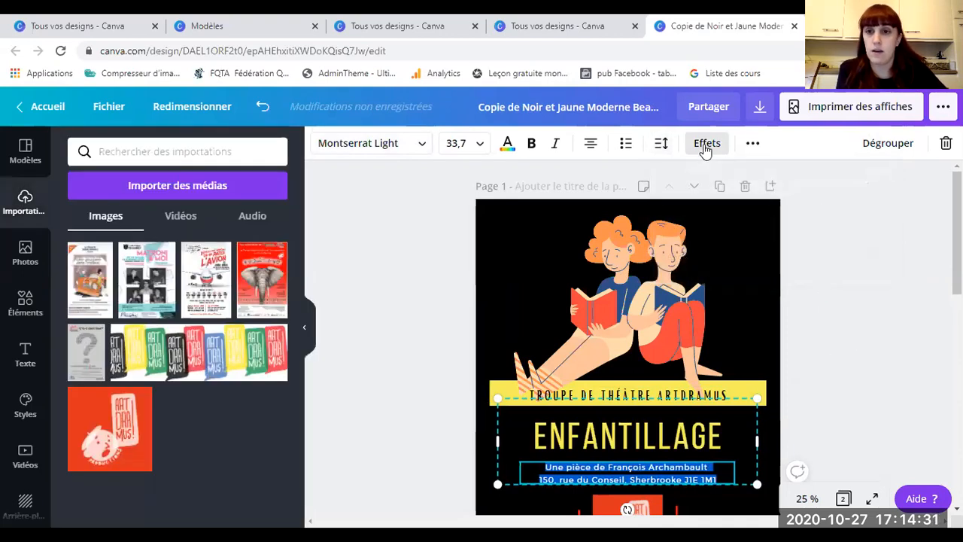
Step: Try an outline effect on the address text, then undo it
{"action": "left_click", "coordinate": [706, 146]}
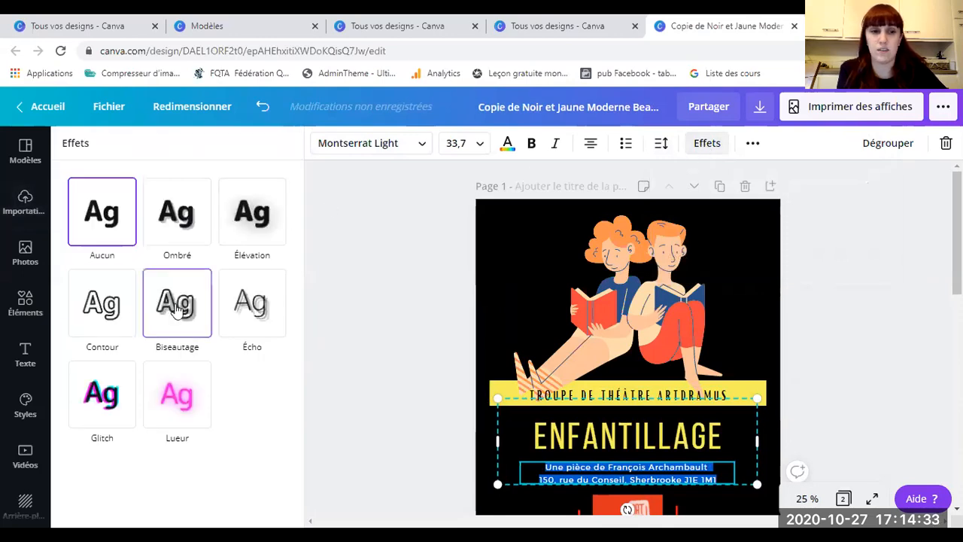
{"action": "left_click", "coordinate": [94, 301]}
{"action": "key", "text": "ctrl+z"}
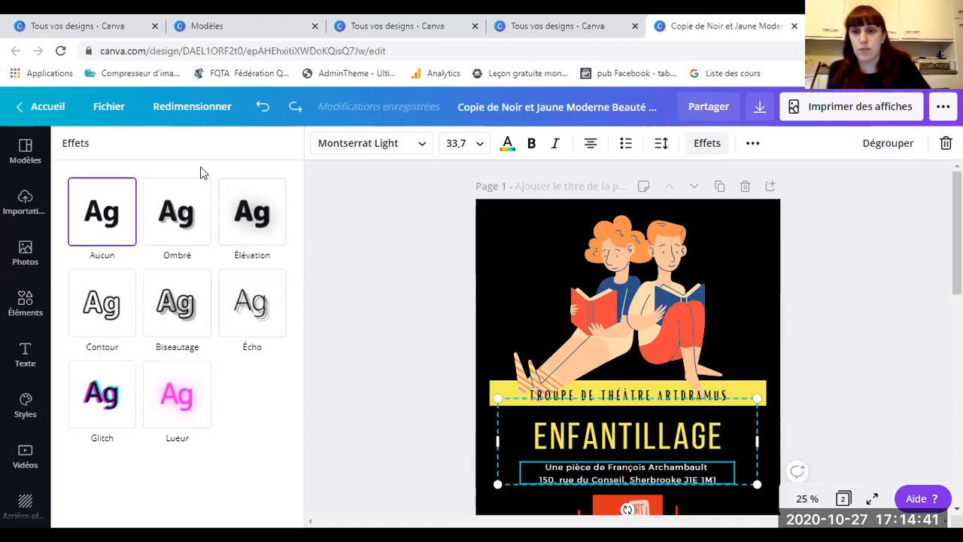
Step: Test transparency on the address text, leave it fully opaque, and deselect the text group
{"action": "left_click", "coordinate": [751, 145]}
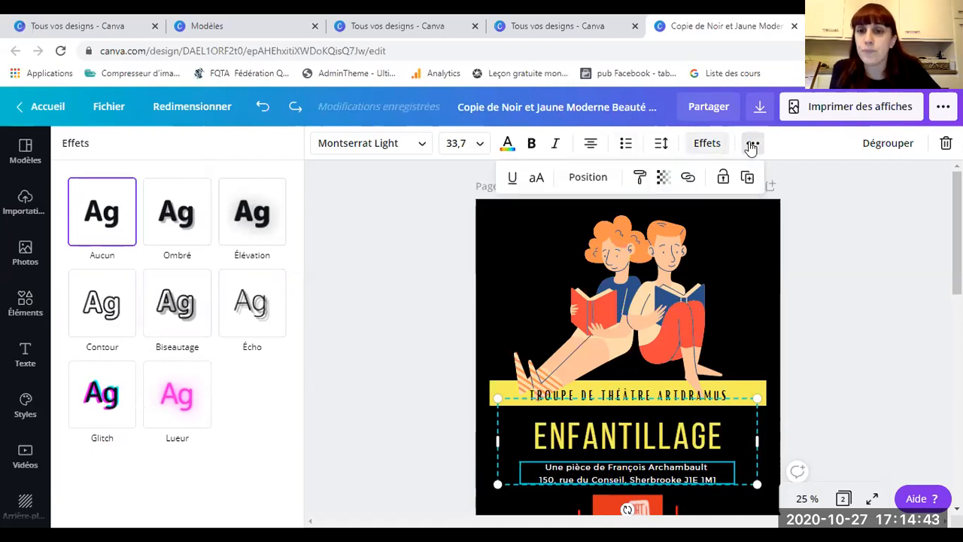
{"action": "left_click", "coordinate": [662, 178]}
{"action": "left_click_drag", "start_coordinate": [624, 219], "coordinate": [649, 229]}
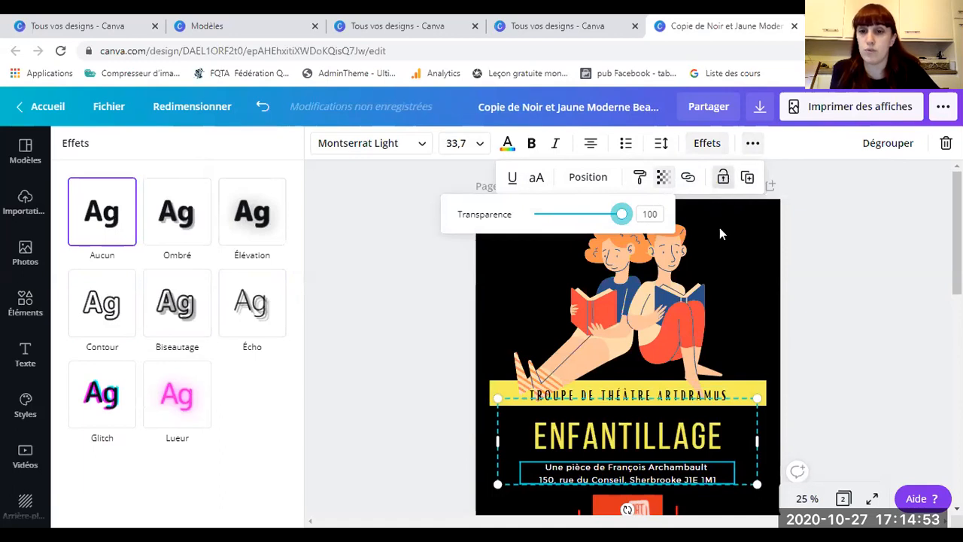
{"action": "left_click", "coordinate": [828, 286]}
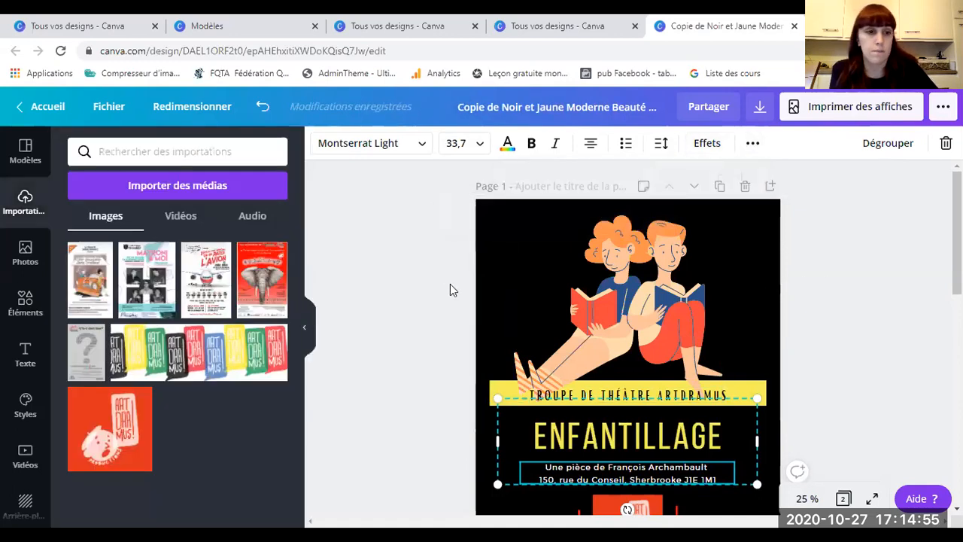
{"action": "scroll", "coordinate": [427, 276], "scroll_direction": "down", "scroll_amount": 2}
{"action": "left_click", "coordinate": [467, 354]}
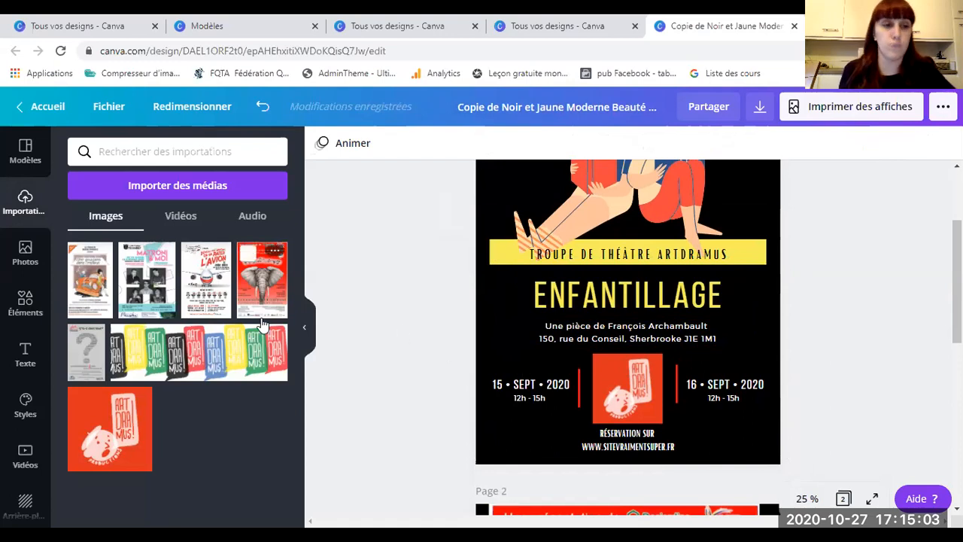
Step: Scroll down until page 2's red 'La Chanson de l'éléphant' poster is fully visible
{"action": "scroll", "coordinate": [489, 354], "scroll_direction": "down", "scroll_amount": 3}
{"action": "scroll", "coordinate": [490, 354], "scroll_direction": "down", "scroll_amount": 3}
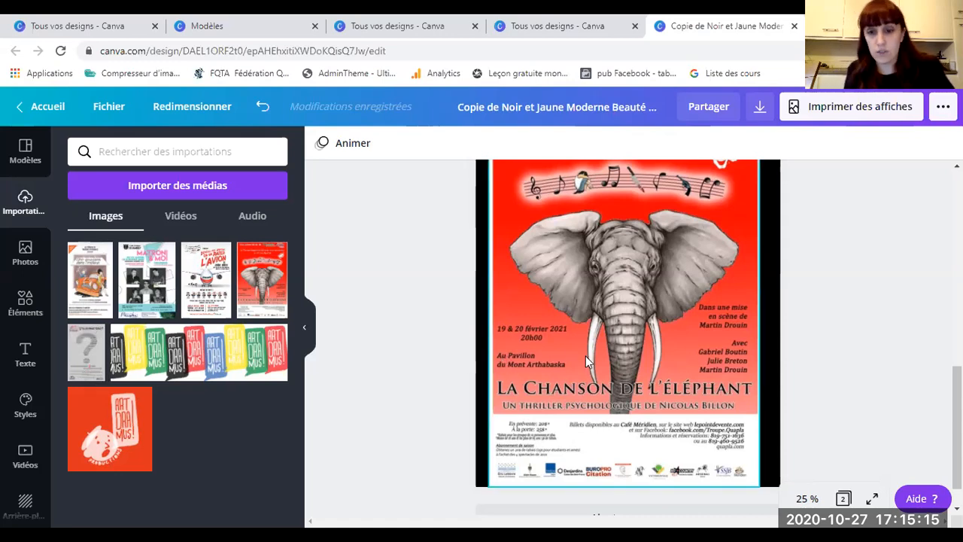
Step: Present the elephant poster full screen, then exit with Esc
{"action": "left_click", "coordinate": [872, 499]}
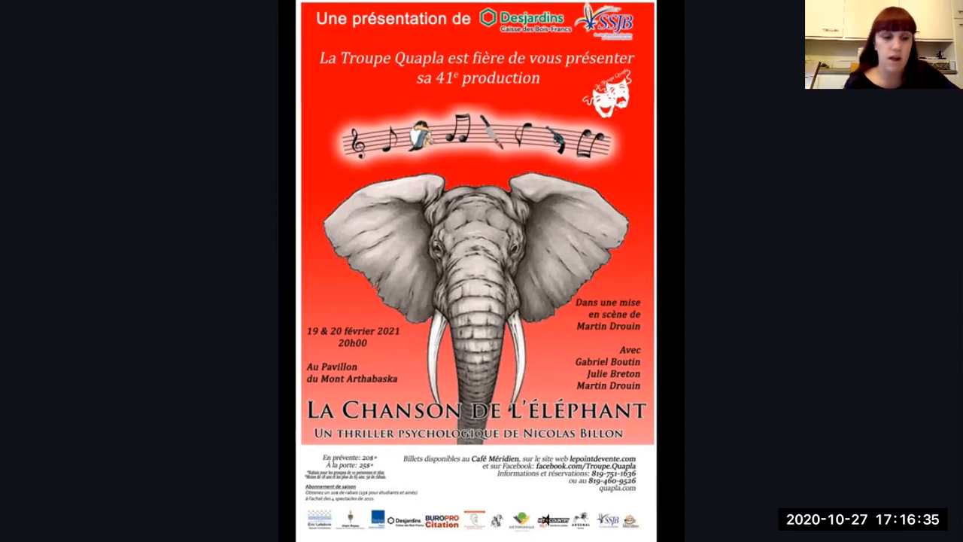
{"action": "key", "text": "Escape"}
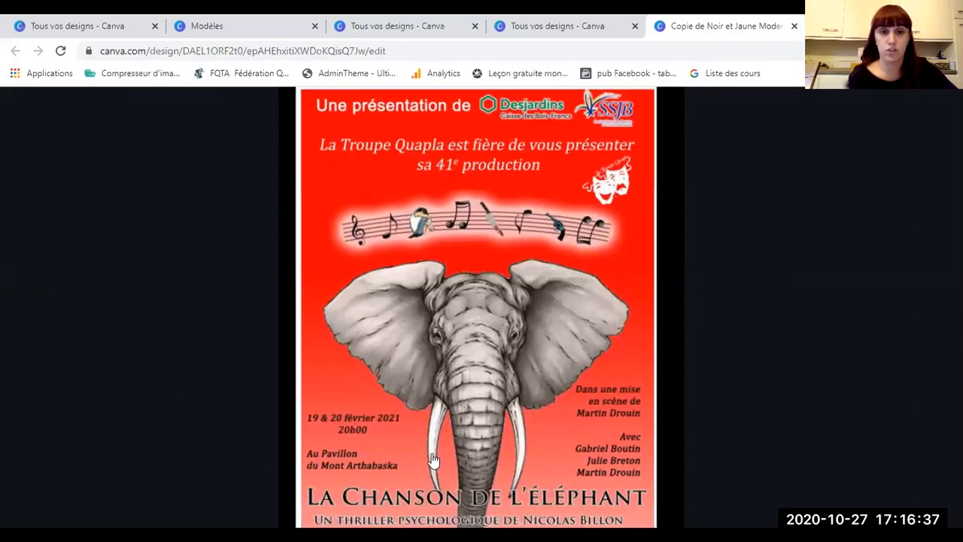
Step: Add a third page and place the L'Avion poster on it, enlarged to fill the page
{"action": "scroll", "coordinate": [444, 291], "scroll_direction": "down", "scroll_amount": 1}
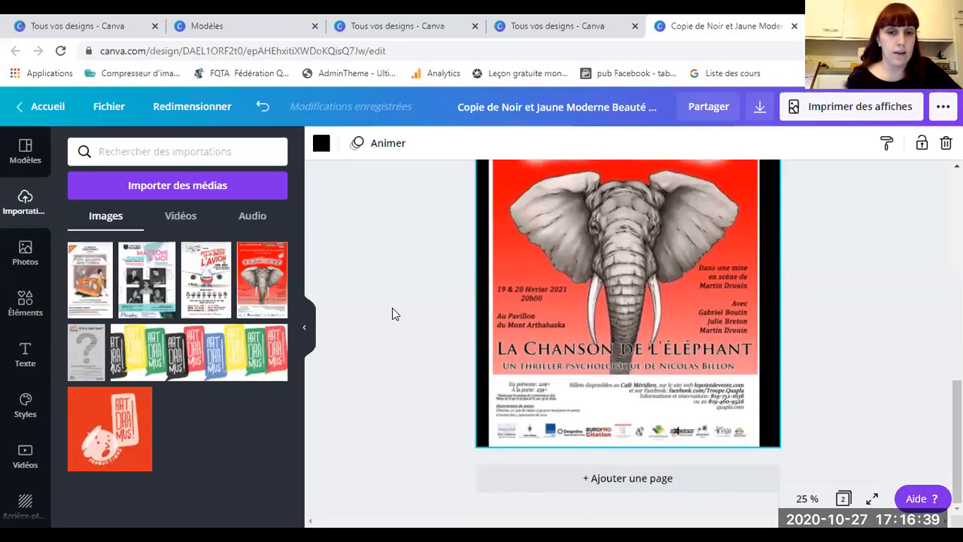
{"action": "left_click", "coordinate": [626, 480]}
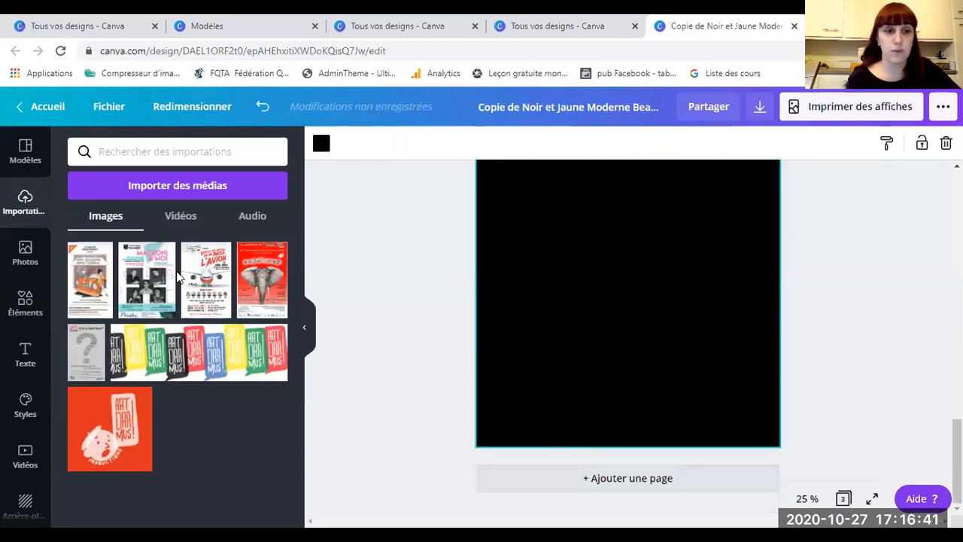
{"action": "left_click_drag", "start_coordinate": [533, 309], "coordinate": [589, 397]}
{"action": "left_click_drag", "start_coordinate": [525, 393], "coordinate": [506, 275]}
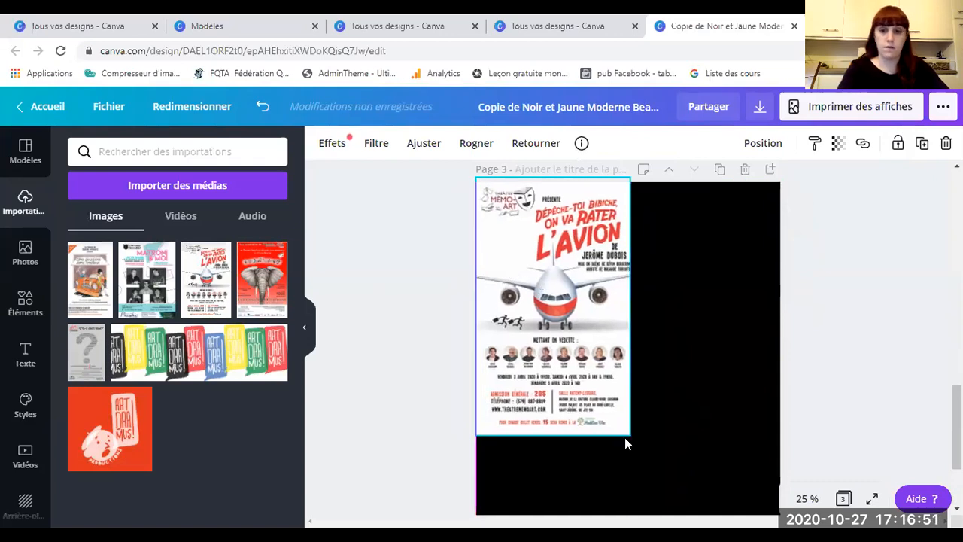
{"action": "left_click_drag", "start_coordinate": [630, 435], "coordinate": [813, 501]}
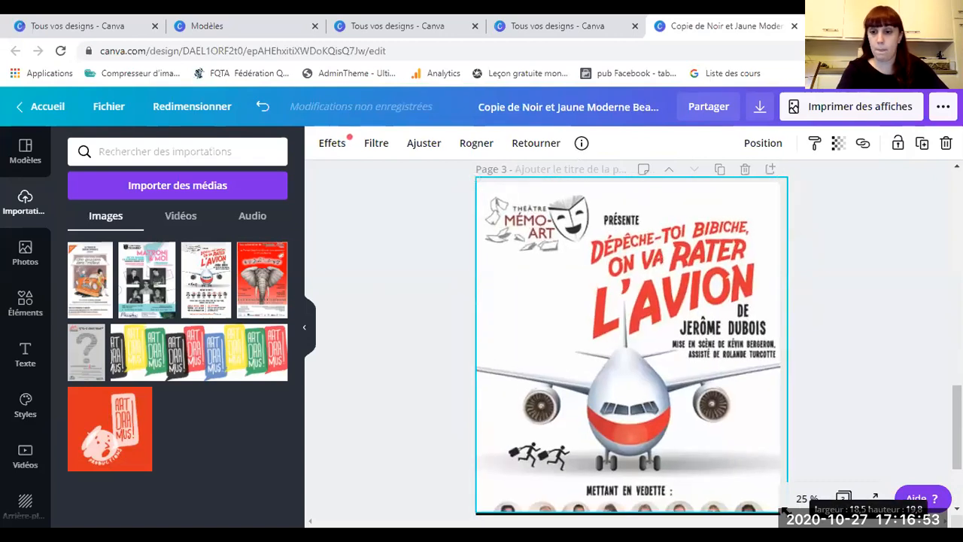
Step: Delete and re-add the L'Avion poster on page 3, then view the design full screen
{"action": "scroll", "coordinate": [574, 305], "scroll_direction": "down", "scroll_amount": 3}
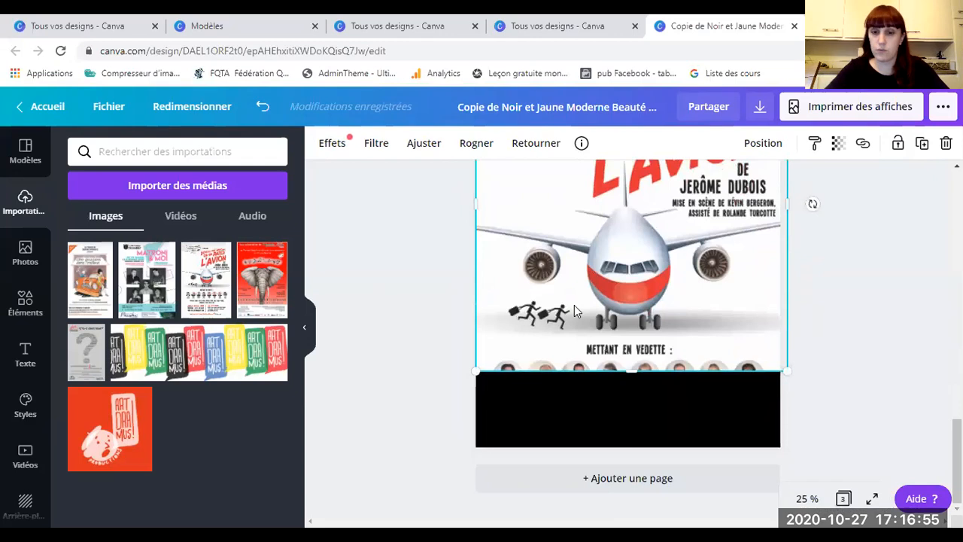
{"action": "key", "text": "Delete"}
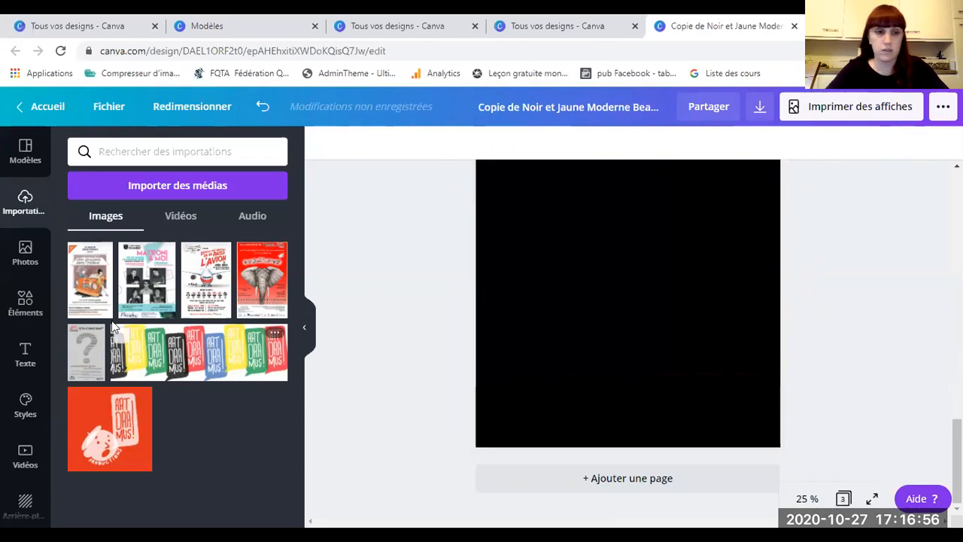
{"action": "left_click", "coordinate": [233, 268]}
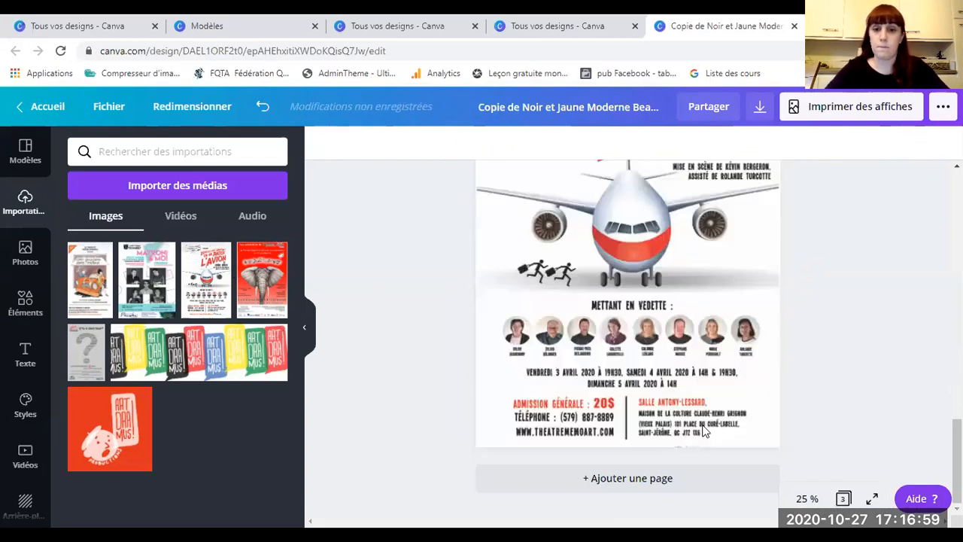
{"action": "left_click", "coordinate": [873, 499]}
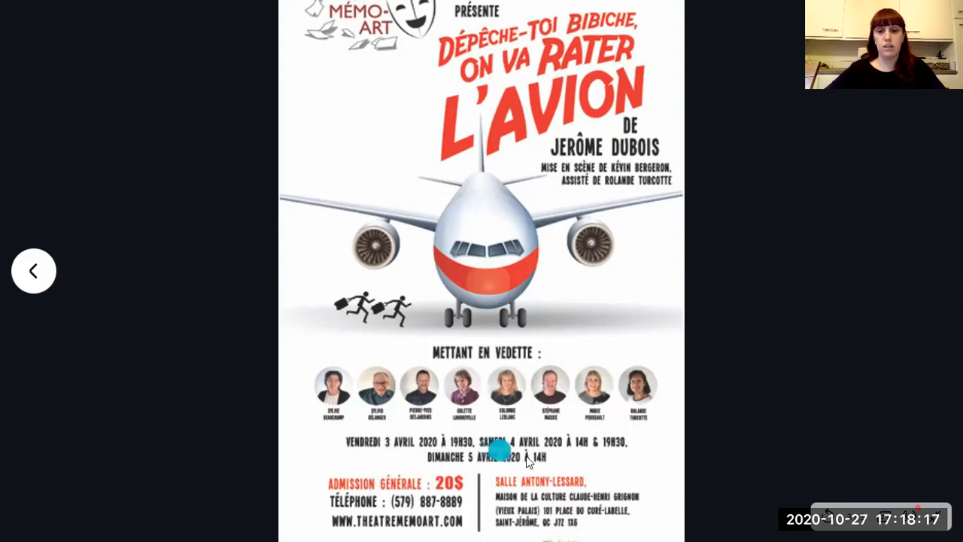
Step: Add a fourth page filled with the Matroni & Moi upload and view the design full screen
{"action": "key", "text": "Escape"}
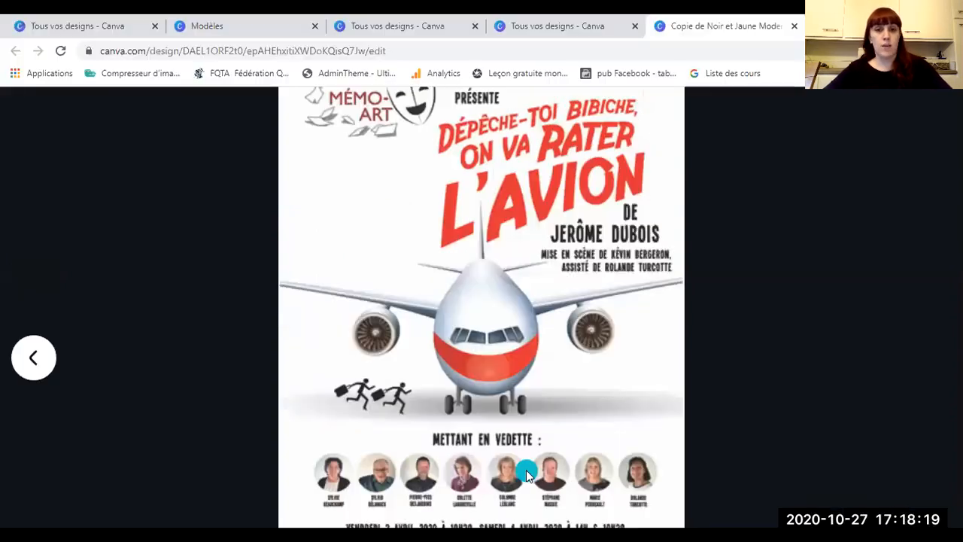
{"action": "key", "text": "Escape"}
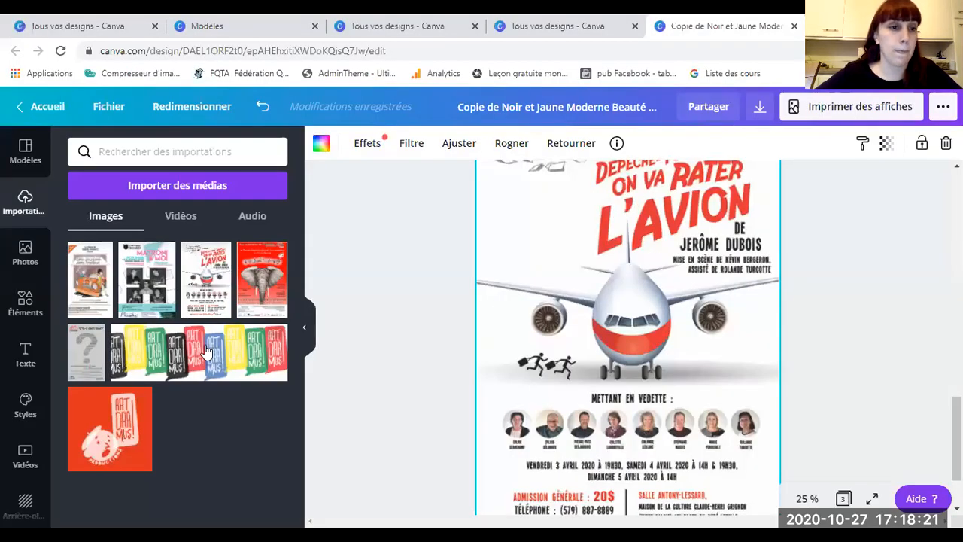
{"action": "scroll", "coordinate": [415, 329], "scroll_direction": "down", "scroll_amount": 3}
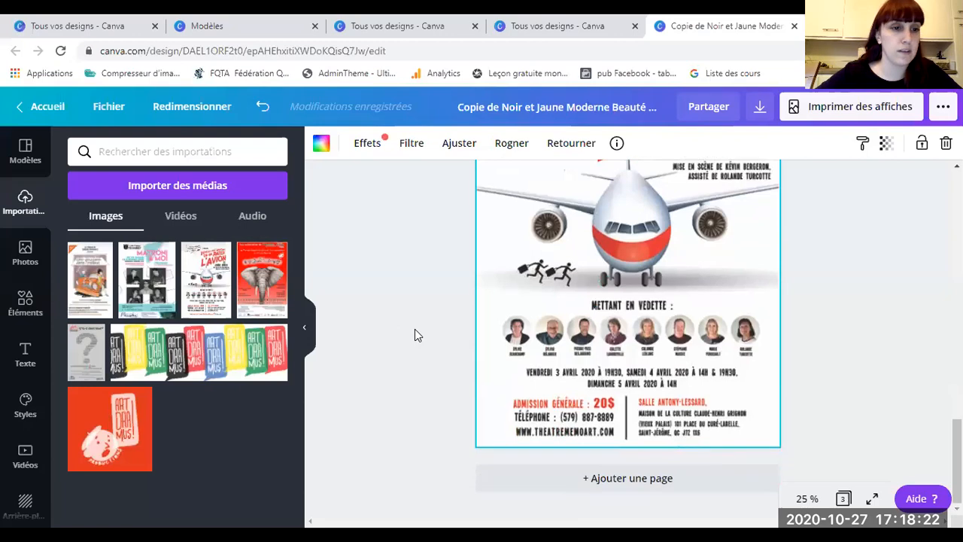
{"action": "left_click", "coordinate": [596, 478]}
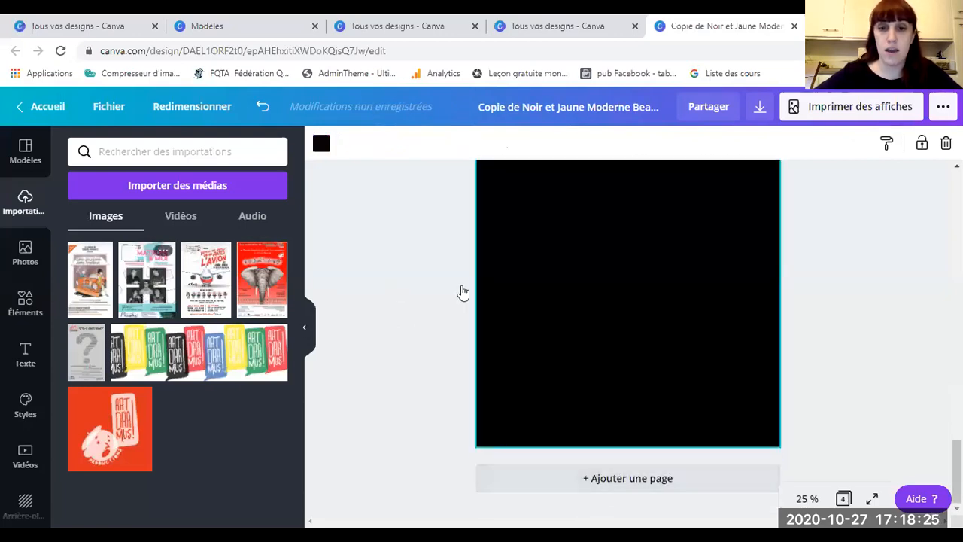
{"action": "left_click_drag", "start_coordinate": [463, 292], "coordinate": [665, 391]}
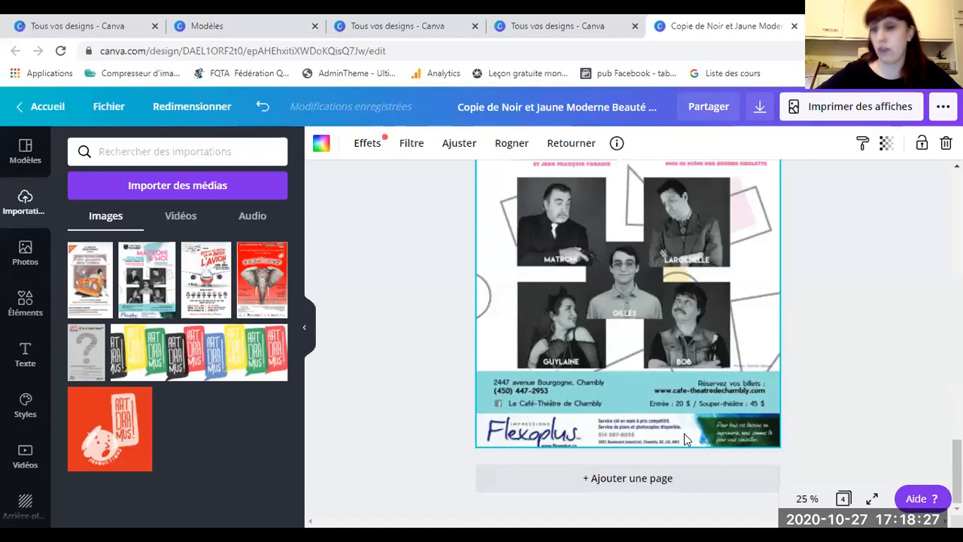
{"action": "left_click", "coordinate": [873, 499]}
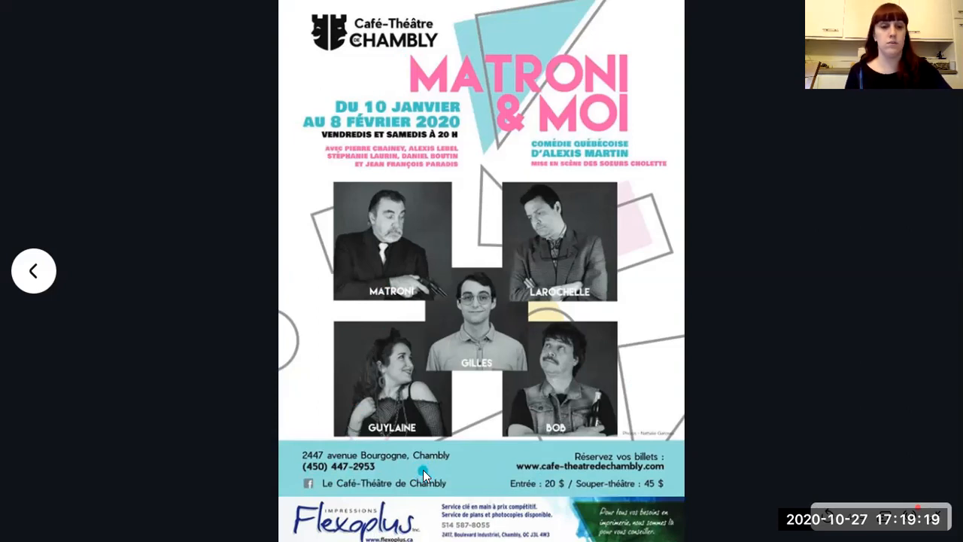
Step: Add a fifth page filled with the car comedy poster upload
{"action": "key", "text": "Escape"}
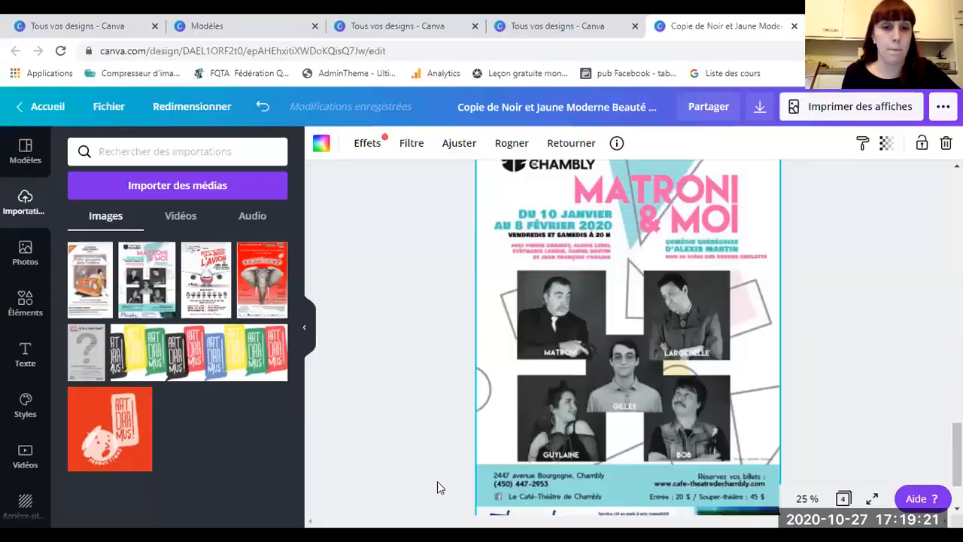
{"action": "scroll", "coordinate": [468, 352], "scroll_direction": "down", "scroll_amount": 2}
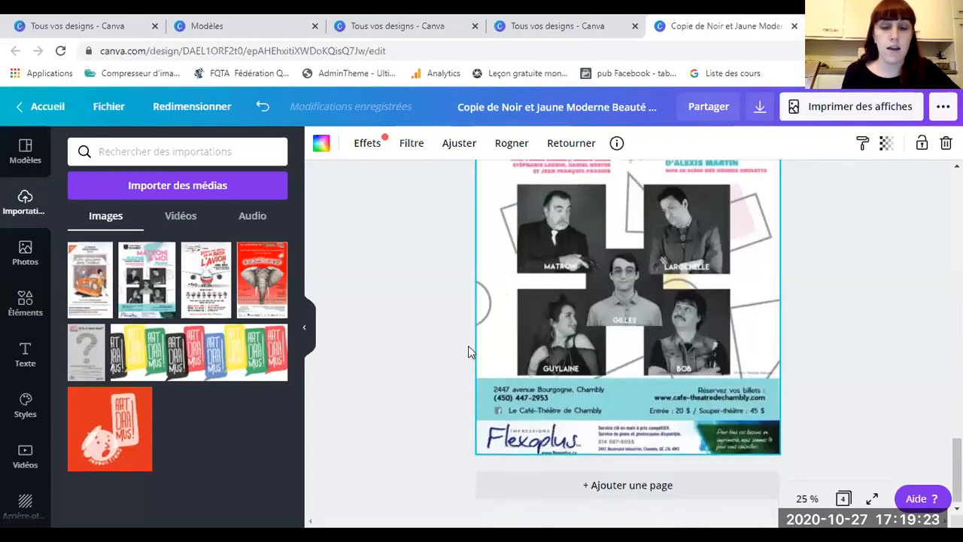
{"action": "left_click", "coordinate": [629, 485]}
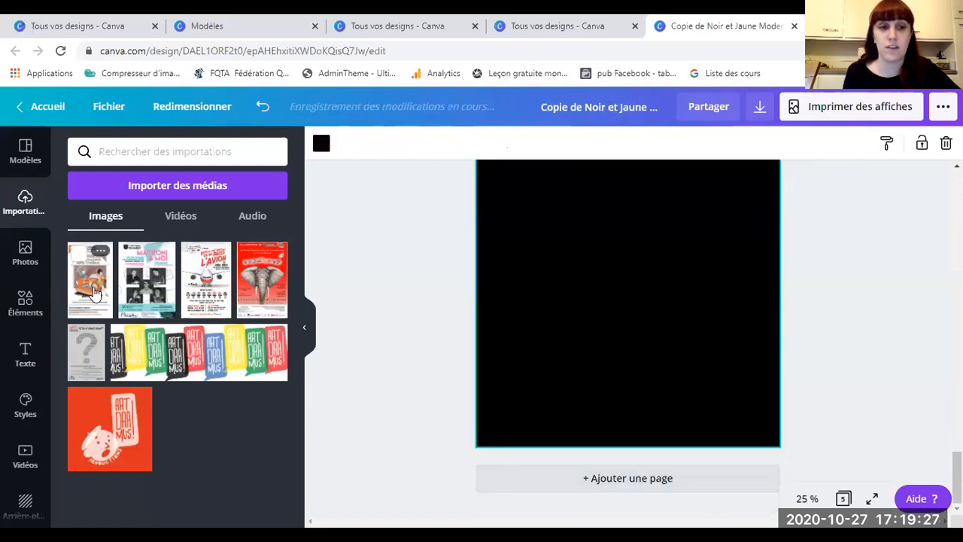
{"action": "left_click_drag", "start_coordinate": [94, 292], "coordinate": [498, 243]}
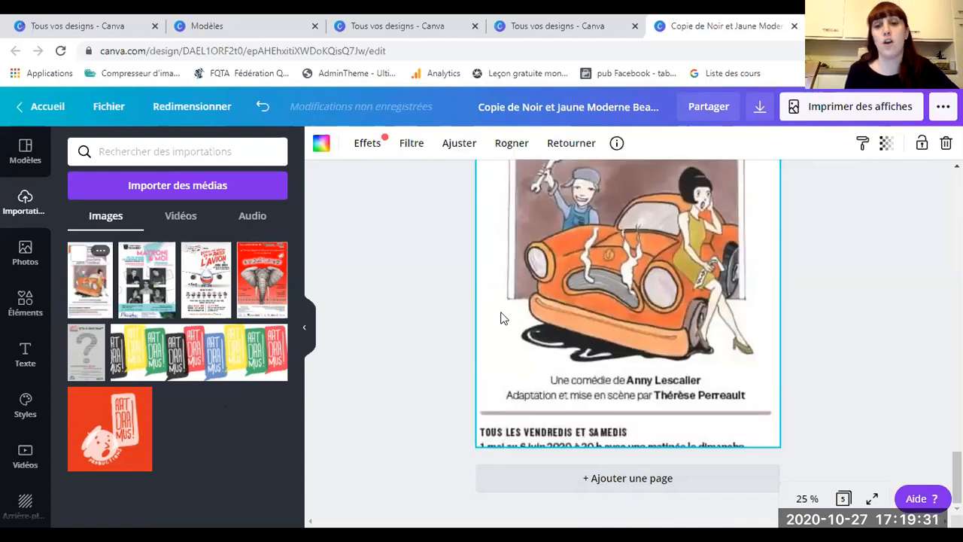
Step: Crop the car poster's bottom overhang to the page edge and view it full screen
{"action": "scroll", "coordinate": [532, 395], "scroll_direction": "up", "scroll_amount": 3}
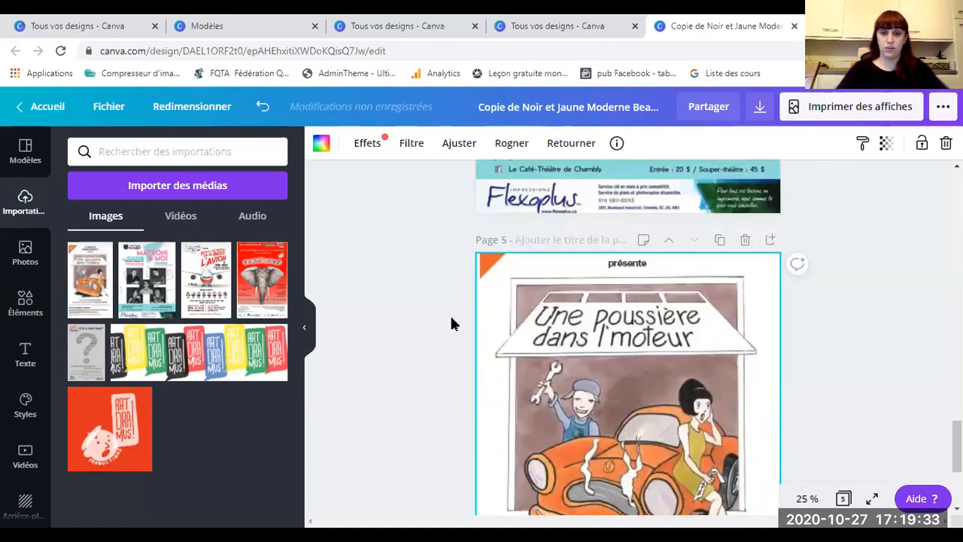
{"action": "mouse_move", "coordinate": [494, 273]}
{"action": "left_mouse_down"}
{"action": "mouse_move", "coordinate": [505, 338]}
{"action": "mouse_move", "coordinate": [523, 331]}
{"action": "left_mouse_up"}
{"action": "double_click", "coordinate": [540, 307]}
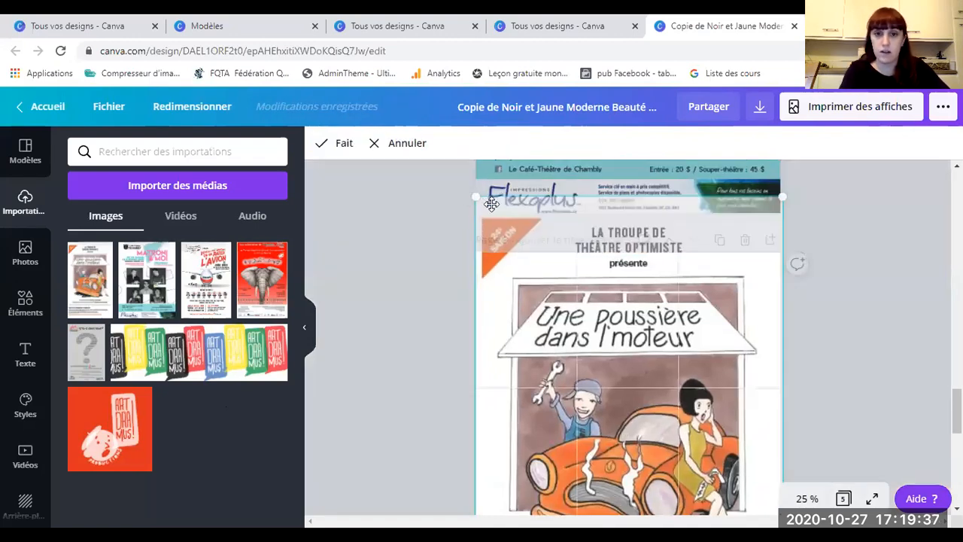
{"action": "left_click_drag", "start_coordinate": [491, 203], "coordinate": [499, 258]}
{"action": "scroll", "coordinate": [527, 390], "scroll_direction": "down", "scroll_amount": 5}
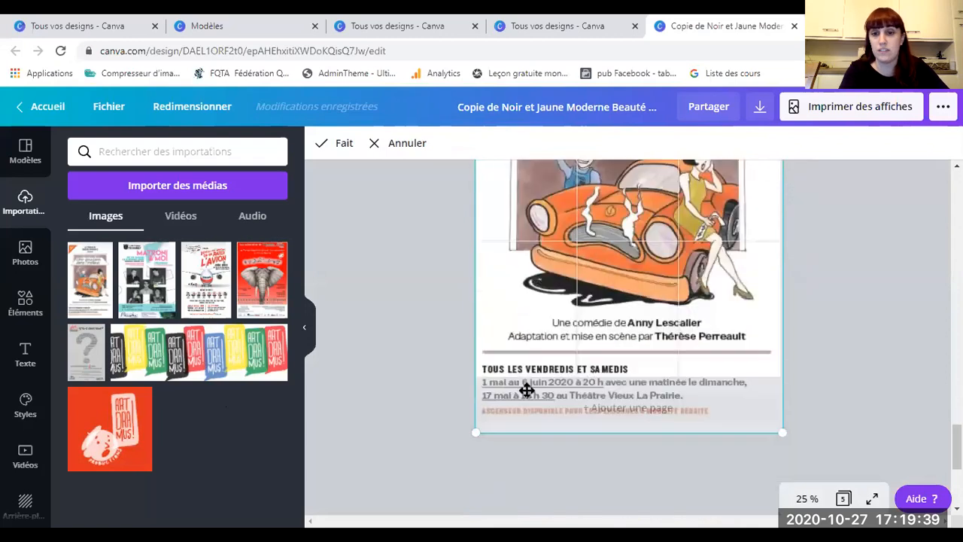
{"action": "left_click_drag", "start_coordinate": [477, 430], "coordinate": [496, 366]}
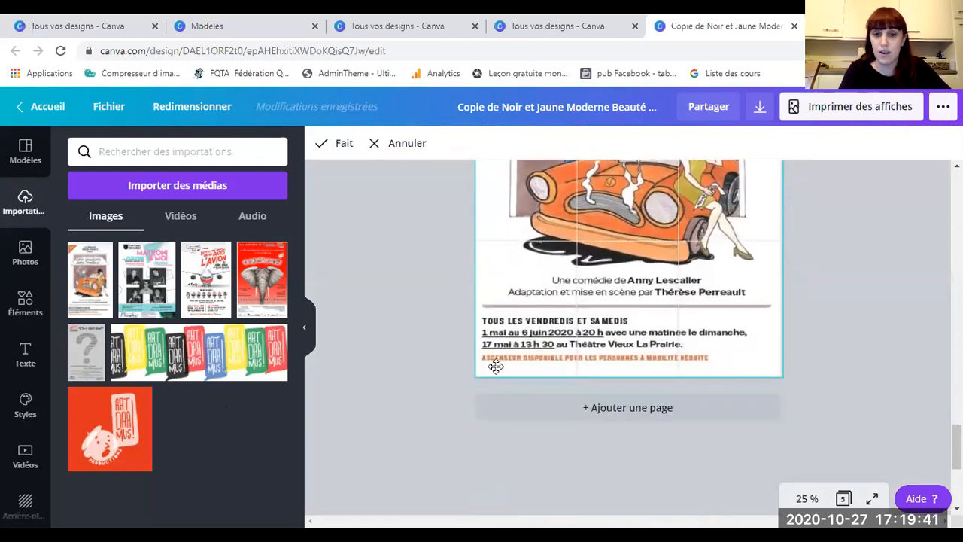
{"action": "double_click", "coordinate": [508, 270]}
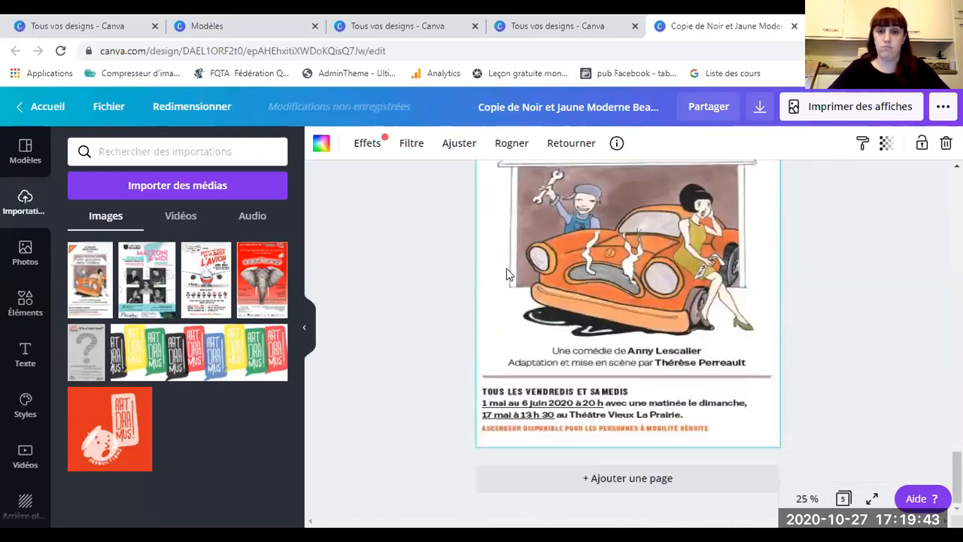
{"action": "left_click", "coordinate": [874, 500]}
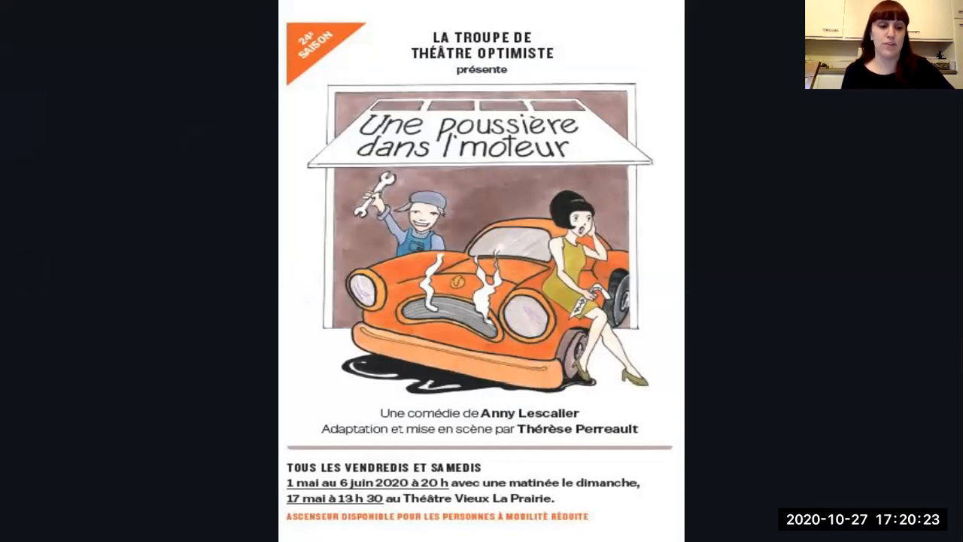
{"action": "key", "text": "Escape"}
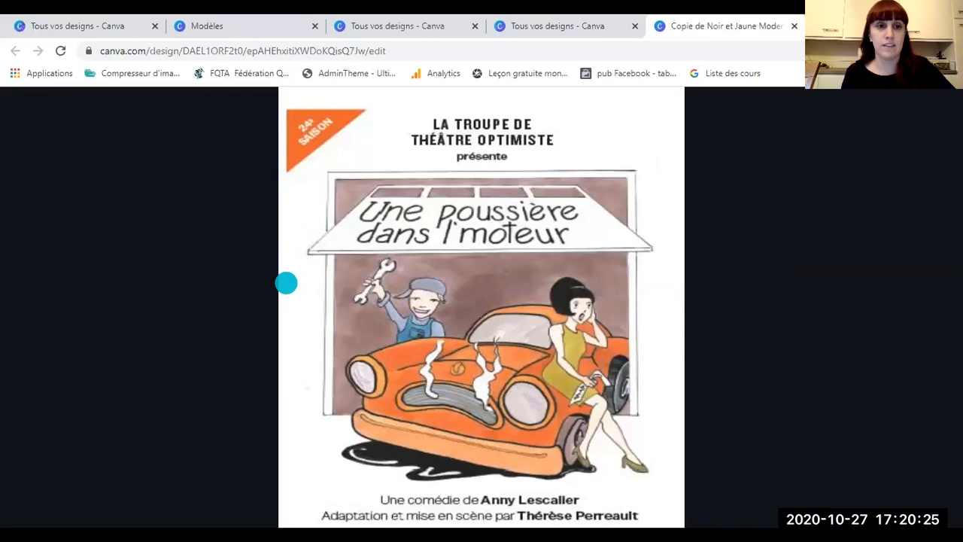
{"action": "key", "text": "Escape"}
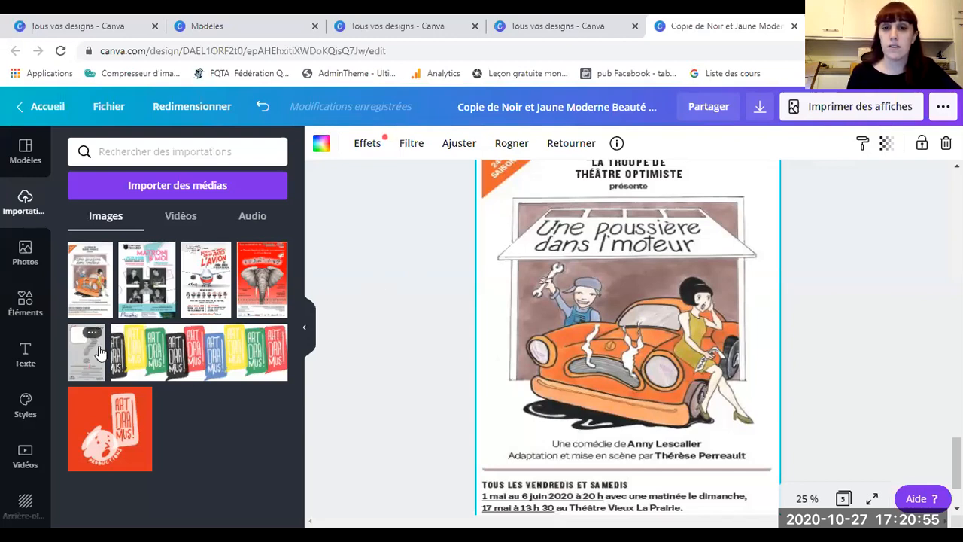
Step: Swap in the grey 'Ç'tu à mon tour?' question-mark poster and crop it to the page
{"action": "left_click_drag", "start_coordinate": [99, 352], "coordinate": [490, 441]}
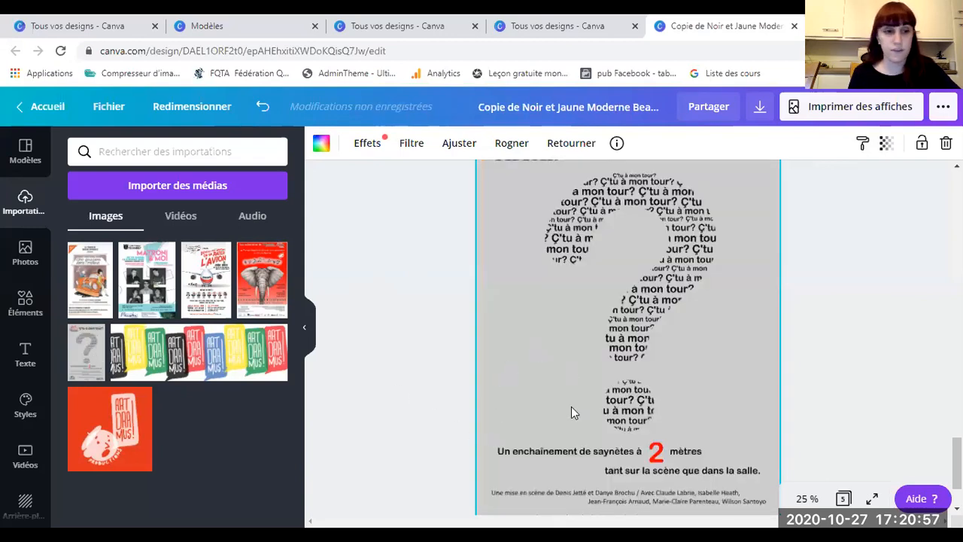
{"action": "scroll", "coordinate": [484, 373], "scroll_direction": "down", "scroll_amount": 2}
{"action": "double_click", "coordinate": [547, 388]}
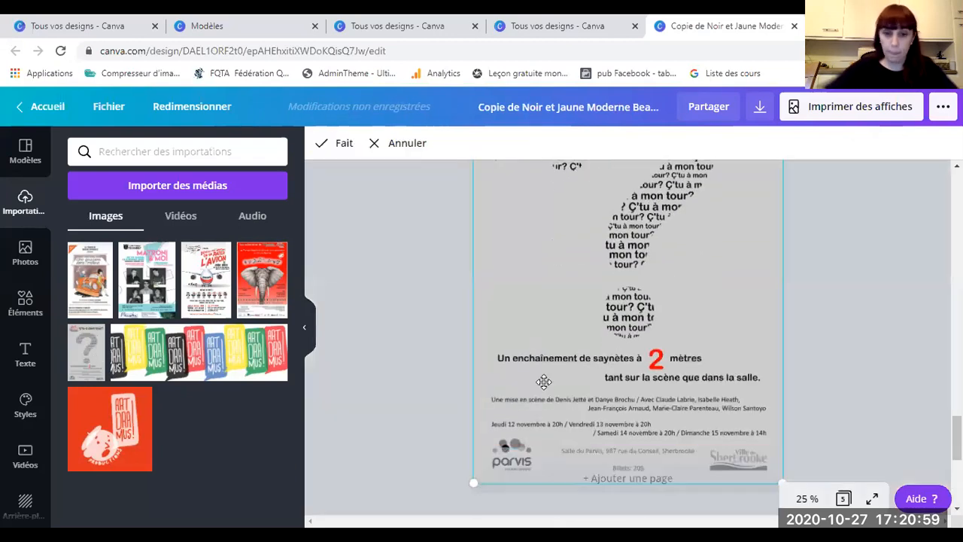
{"action": "left_click_drag", "start_coordinate": [472, 483], "coordinate": [519, 416]}
Step: Scroll up and down through the design pages to review the posters
{"action": "scroll", "coordinate": [469, 333], "scroll_direction": "up", "scroll_amount": 3}
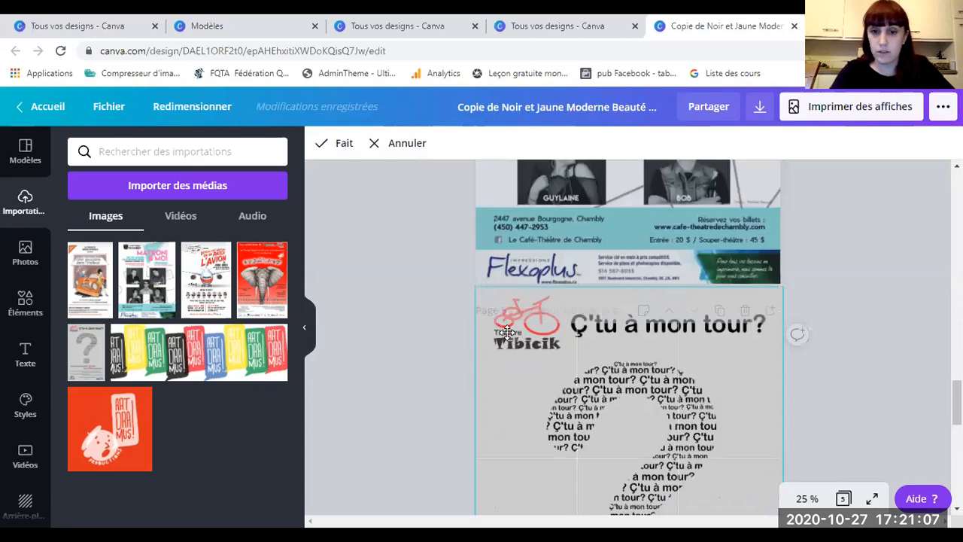
{"action": "scroll", "coordinate": [413, 373], "scroll_direction": "down", "scroll_amount": 1}
{"action": "scroll", "coordinate": [476, 331], "scroll_direction": "down", "scroll_amount": 5}
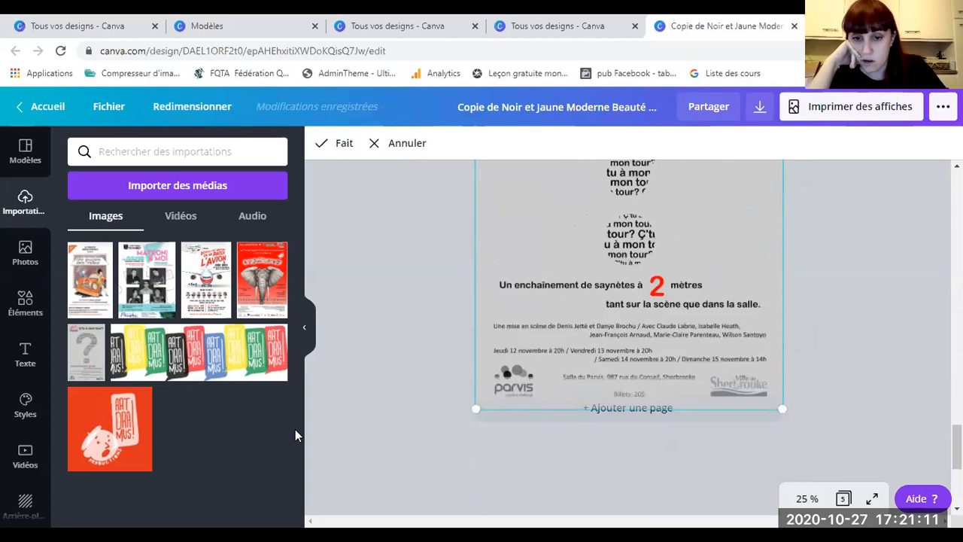
{"action": "scroll", "coordinate": [451, 422], "scroll_direction": "up", "scroll_amount": 3}
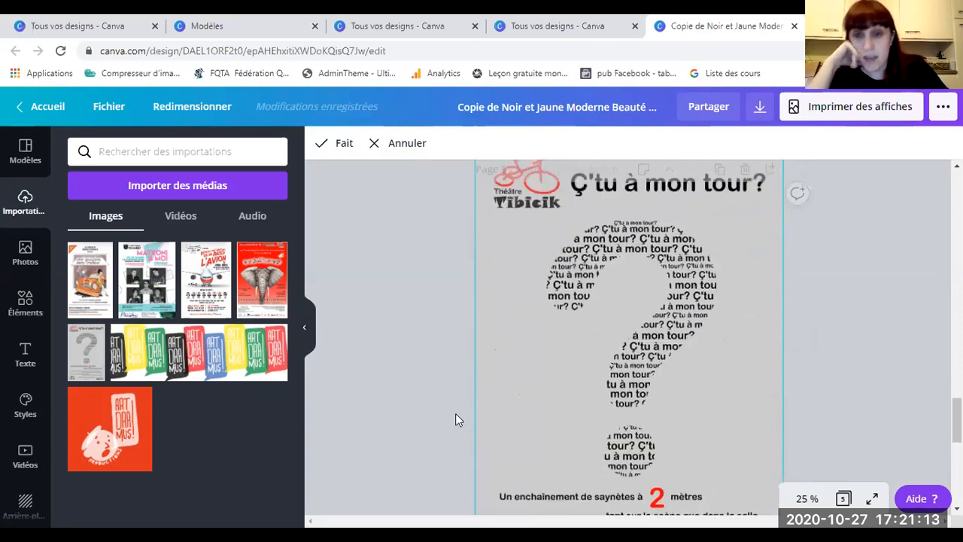
{"action": "scroll", "coordinate": [456, 419], "scroll_direction": "up", "scroll_amount": 1}
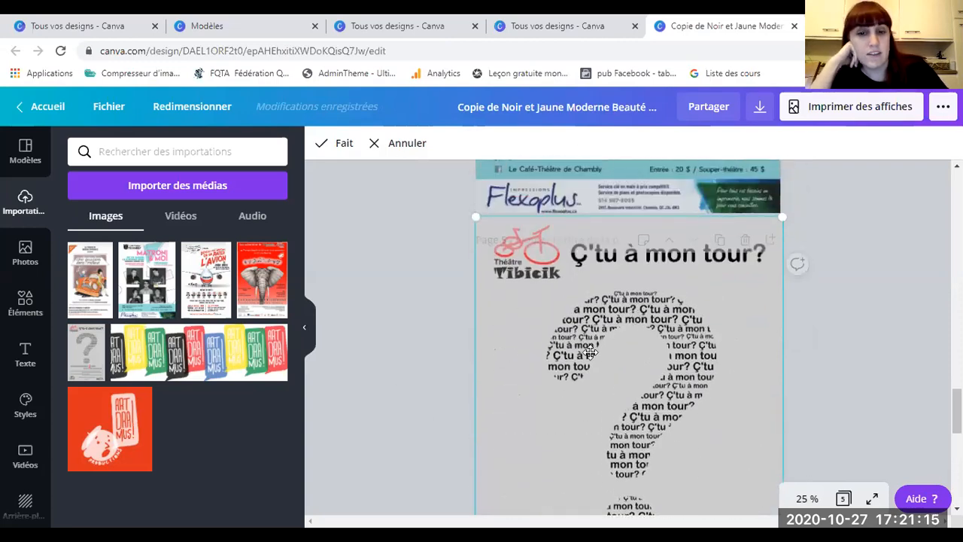
{"action": "scroll", "coordinate": [595, 346], "scroll_direction": "down", "scroll_amount": 1}
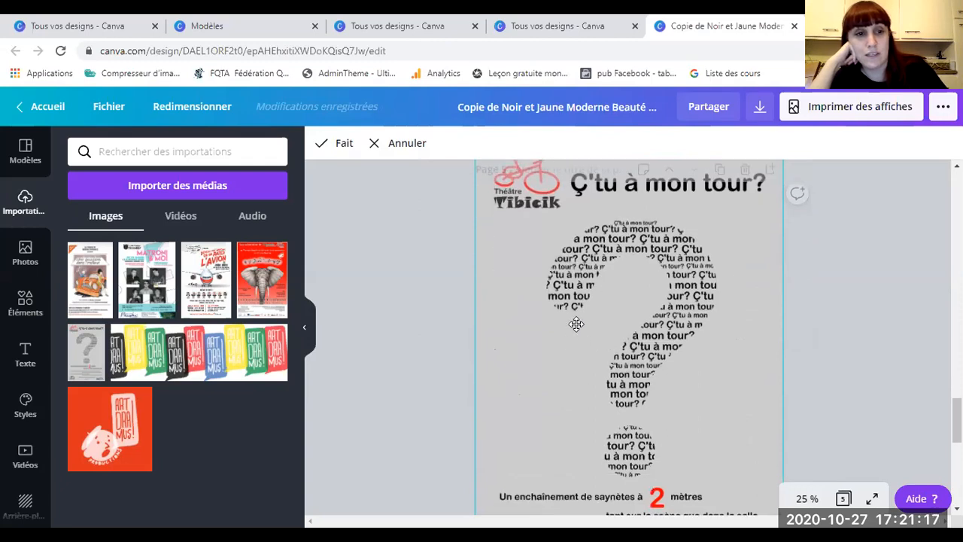
{"action": "scroll", "coordinate": [575, 324], "scroll_direction": "down", "scroll_amount": 2}
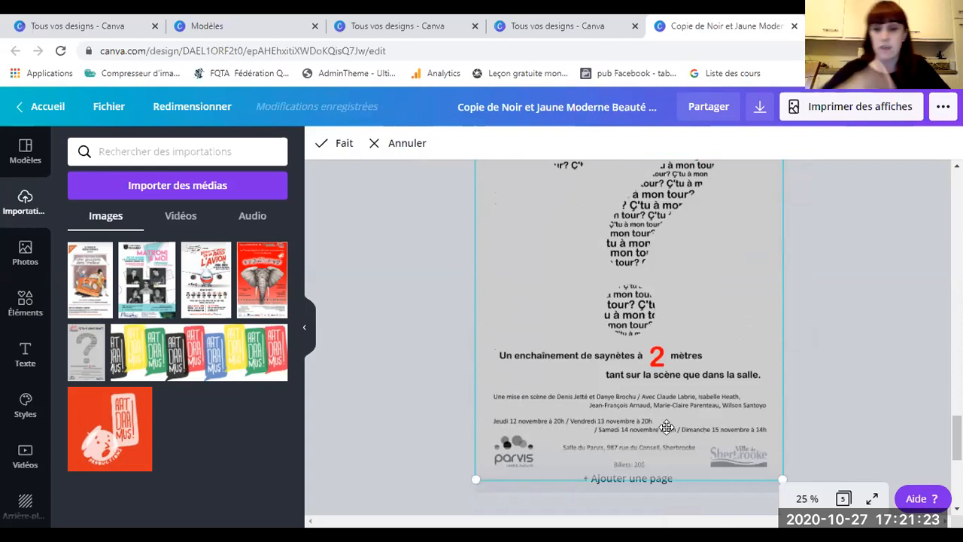
{"action": "scroll", "coordinate": [591, 357], "scroll_direction": "up", "scroll_amount": 3}
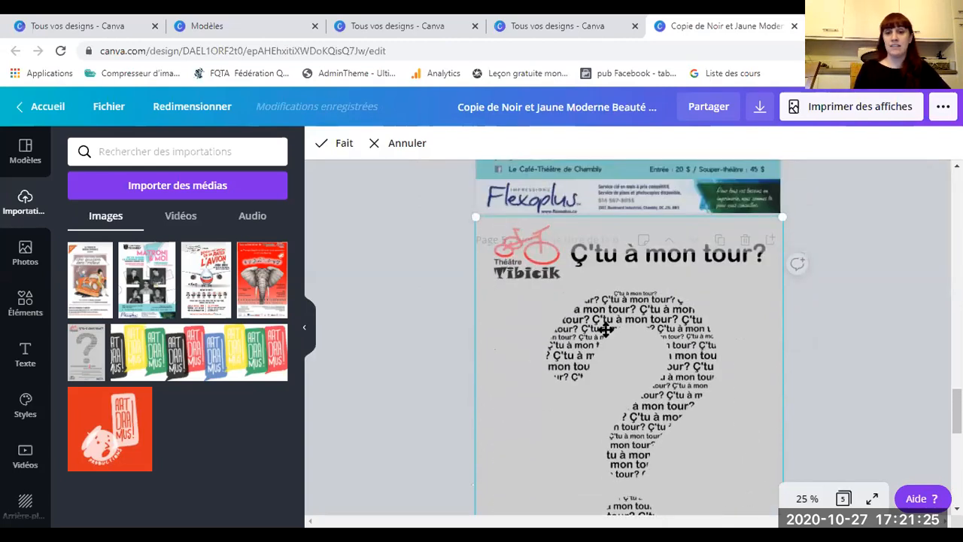
{"action": "scroll", "coordinate": [606, 330], "scroll_direction": "down", "scroll_amount": 1}
{"action": "scroll", "coordinate": [606, 329], "scroll_direction": "down", "scroll_amount": 1}
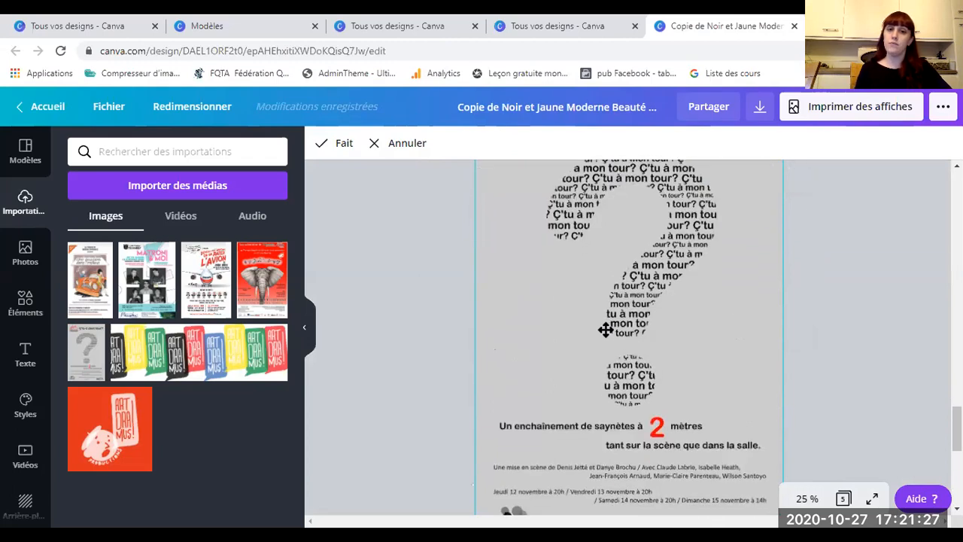
{"action": "scroll", "coordinate": [605, 330], "scroll_direction": "down", "scroll_amount": 1}
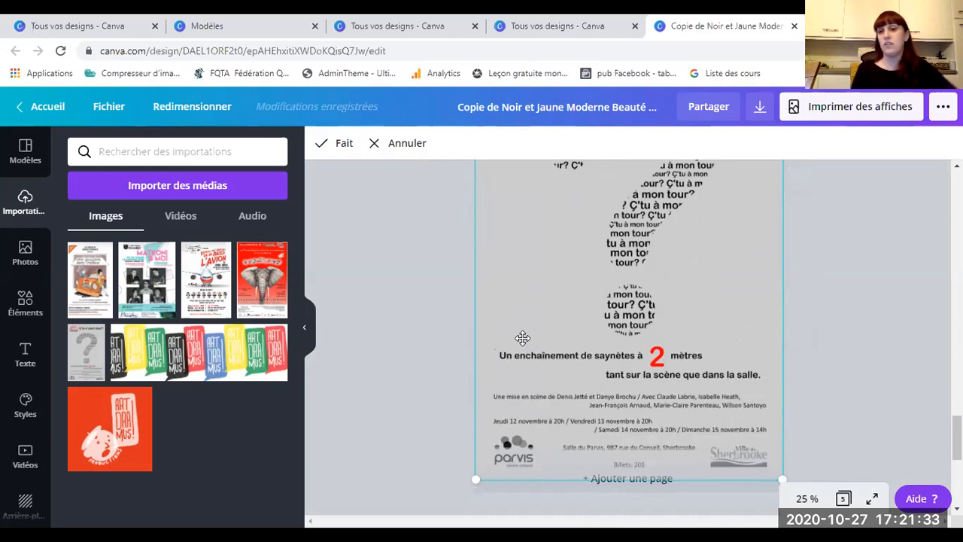
{"action": "scroll", "coordinate": [522, 338], "scroll_direction": "up", "scroll_amount": 3}
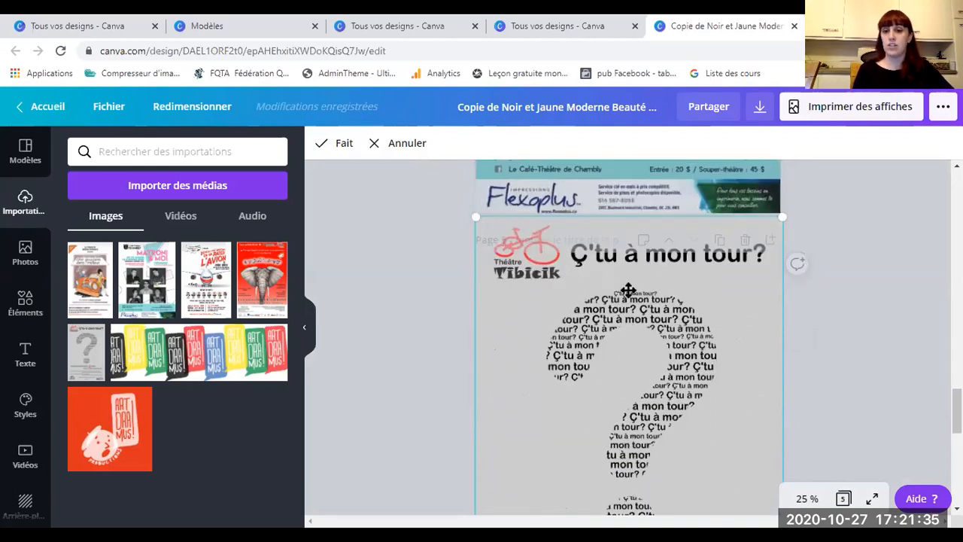
{"action": "scroll", "coordinate": [640, 424], "scroll_direction": "down", "scroll_amount": 1}
{"action": "scroll", "coordinate": [639, 424], "scroll_direction": "down", "scroll_amount": 2}
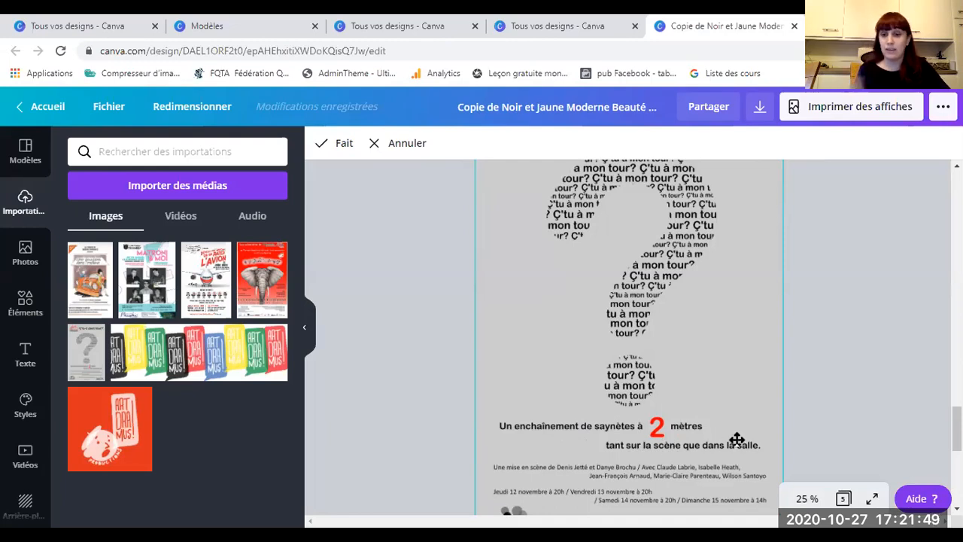
{"action": "scroll", "coordinate": [596, 386], "scroll_direction": "down", "scroll_amount": 2}
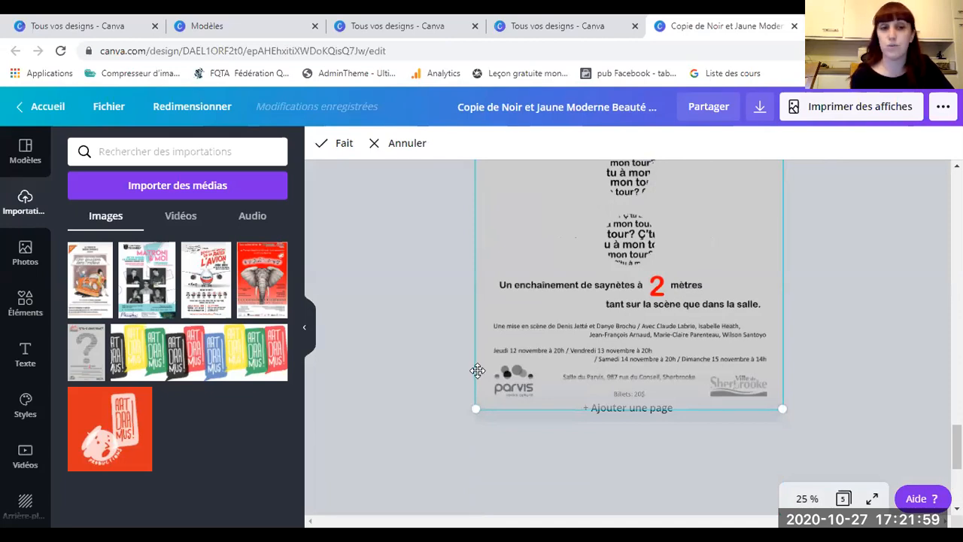
{"action": "scroll", "coordinate": [520, 361], "scroll_direction": "up", "scroll_amount": 5}
{"action": "scroll", "coordinate": [532, 374], "scroll_direction": "down", "scroll_amount": 2}
{"action": "scroll", "coordinate": [532, 375], "scroll_direction": "up", "scroll_amount": 1}
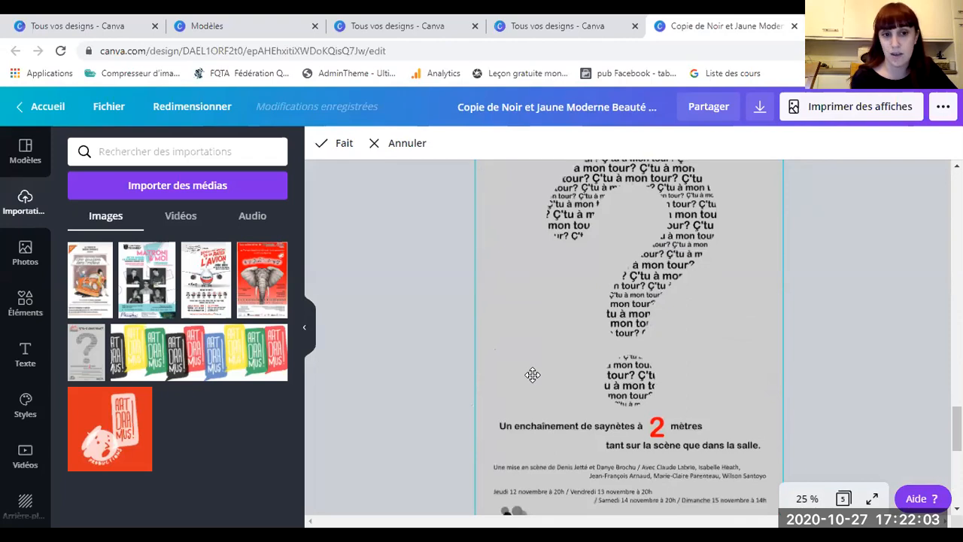
{"action": "scroll", "coordinate": [532, 375], "scroll_direction": "down", "scroll_amount": 1}
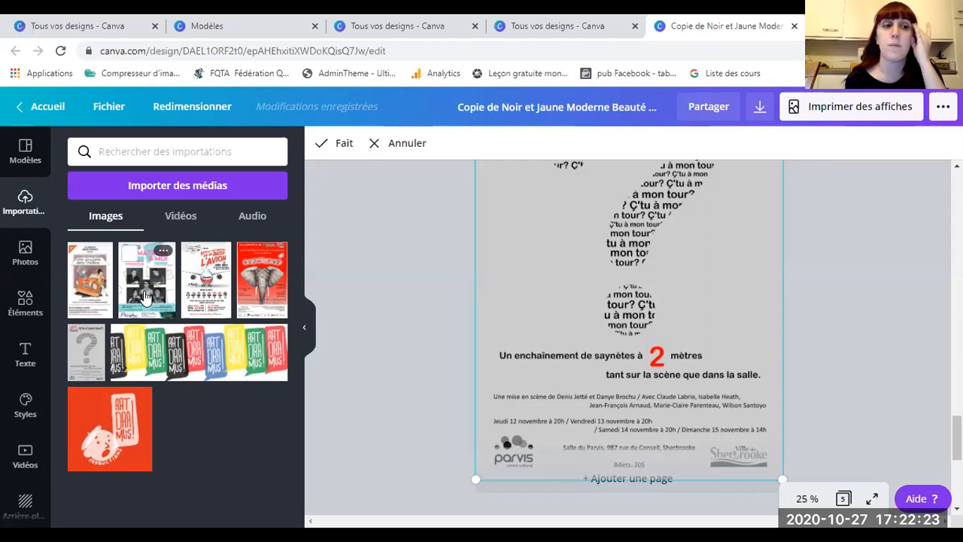
Step: From the 'lecture' stock photos, add the wooden mannequin reading a book to the page
{"action": "left_click", "coordinate": [18, 255]}
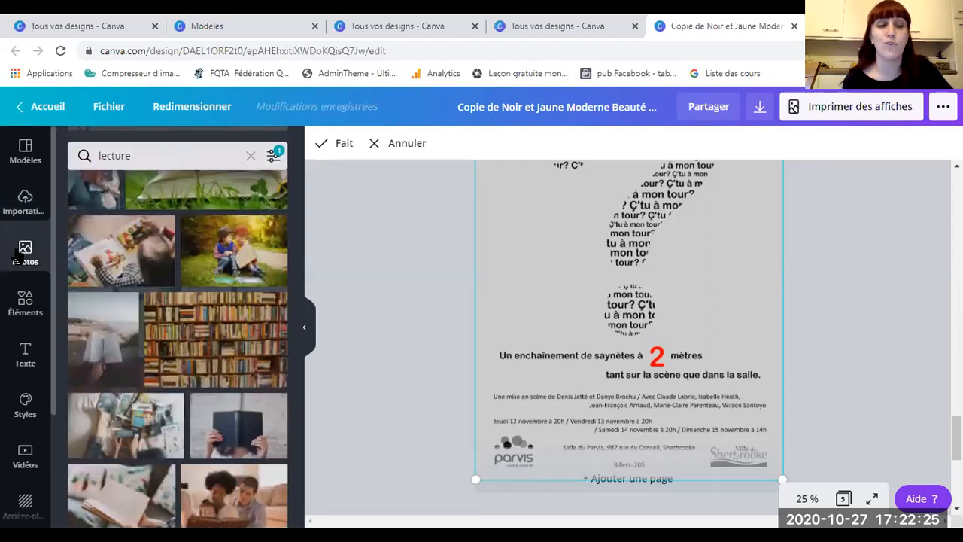
{"action": "scroll", "coordinate": [190, 293], "scroll_direction": "down", "scroll_amount": 10}
{"action": "scroll", "coordinate": [188, 294], "scroll_direction": "up", "scroll_amount": 10}
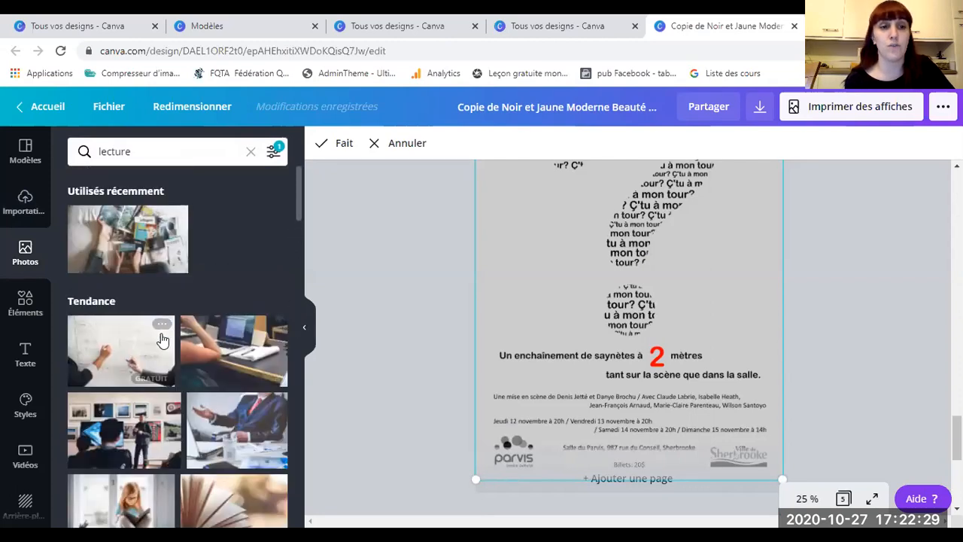
{"action": "scroll", "coordinate": [162, 340], "scroll_direction": "down", "scroll_amount": 5}
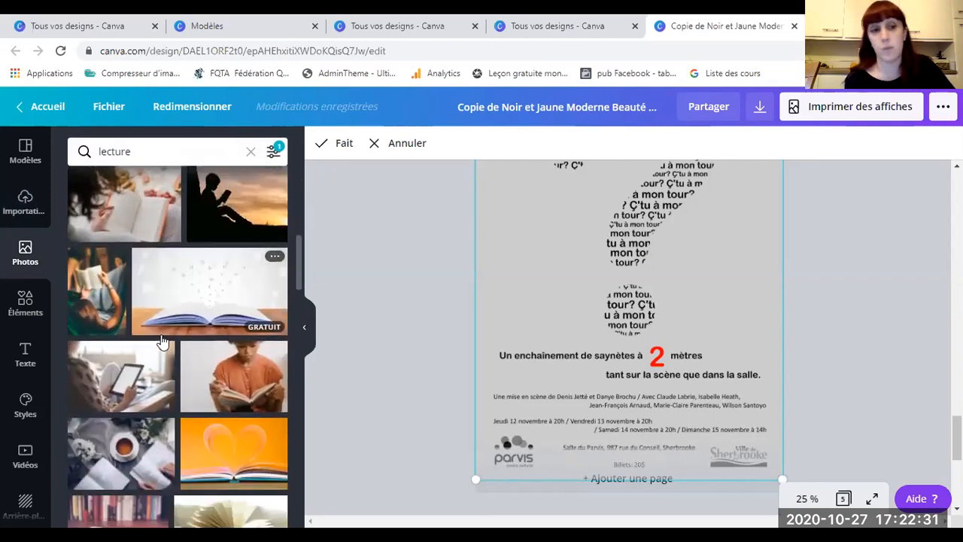
{"action": "scroll", "coordinate": [162, 341], "scroll_direction": "down", "scroll_amount": 4}
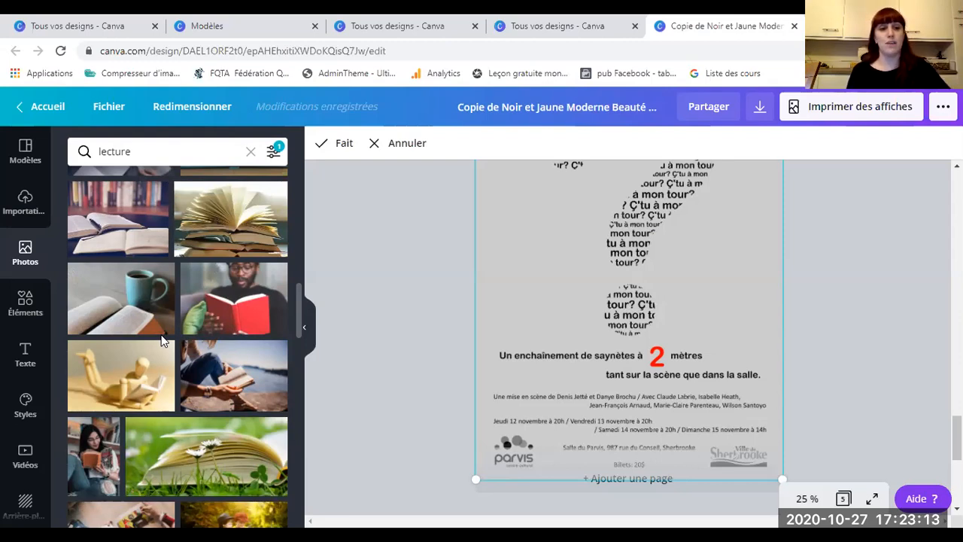
{"action": "scroll", "coordinate": [161, 340], "scroll_direction": "down", "scroll_amount": 2}
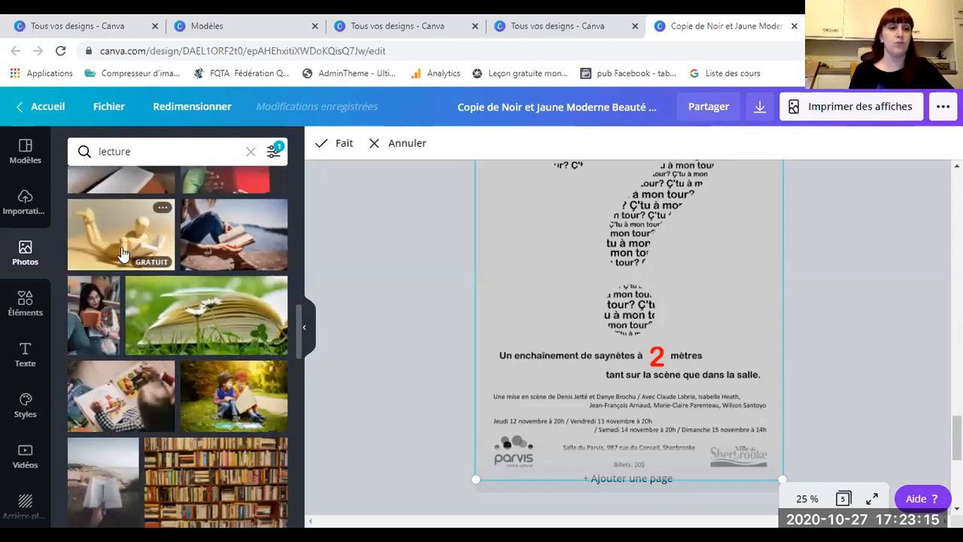
{"action": "left_click", "coordinate": [123, 254]}
{"action": "scroll", "coordinate": [584, 247], "scroll_direction": "up", "scroll_amount": 2}
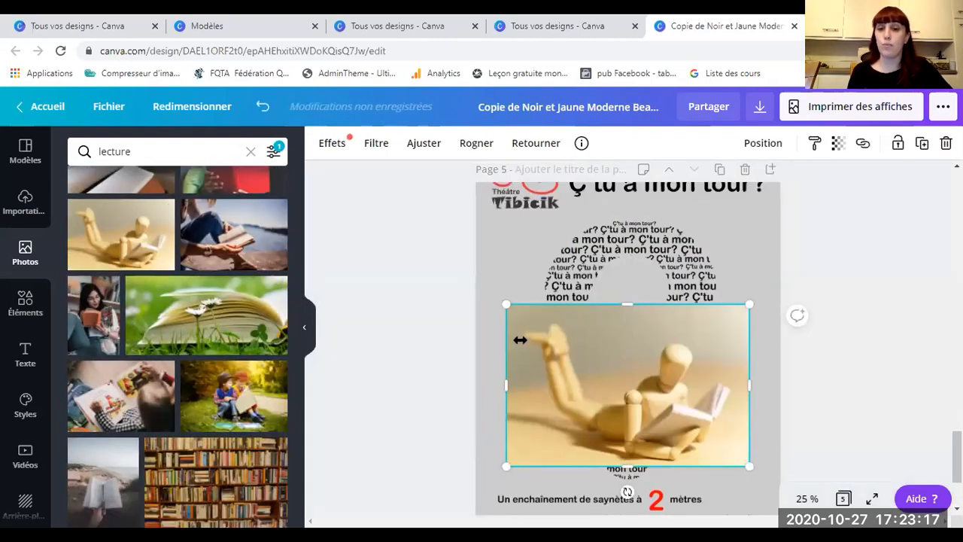